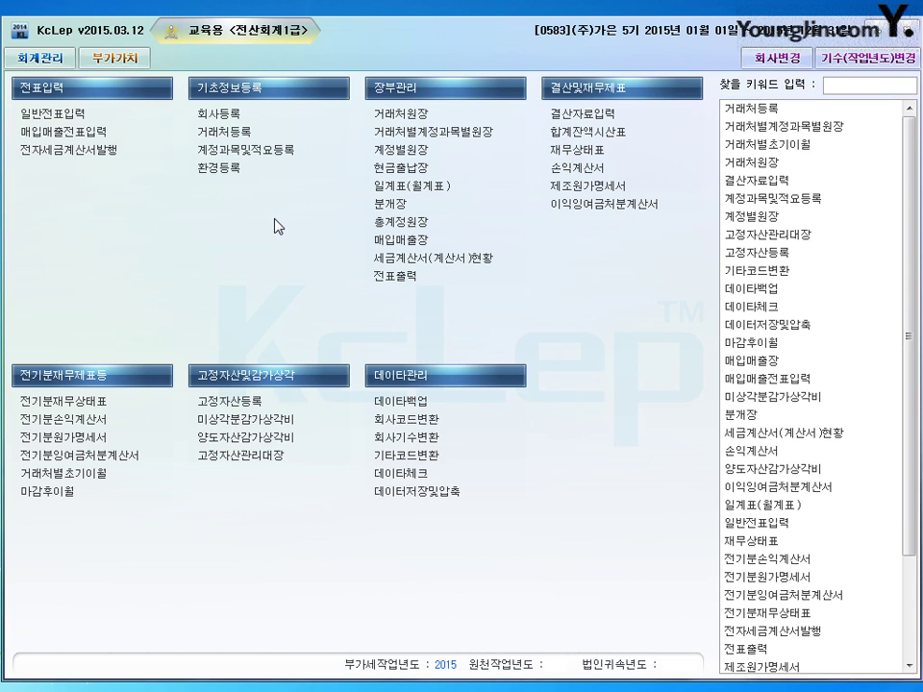
Step: Register credit-card partner 99900 현대카드 as type 1:매출 with its merchant number, then close the window
left_click(248, 143)
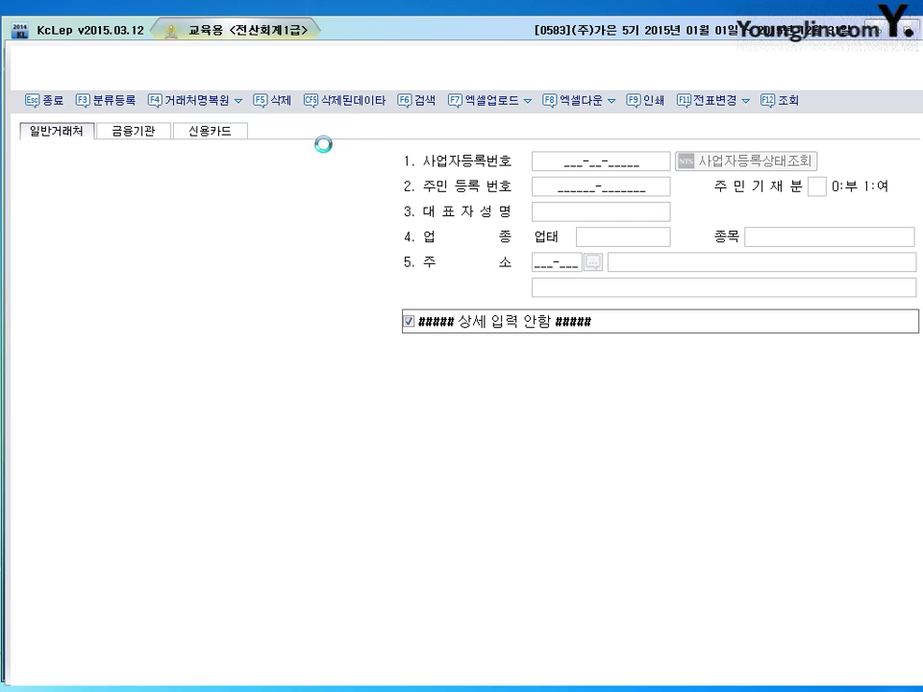
left_click(213, 125)
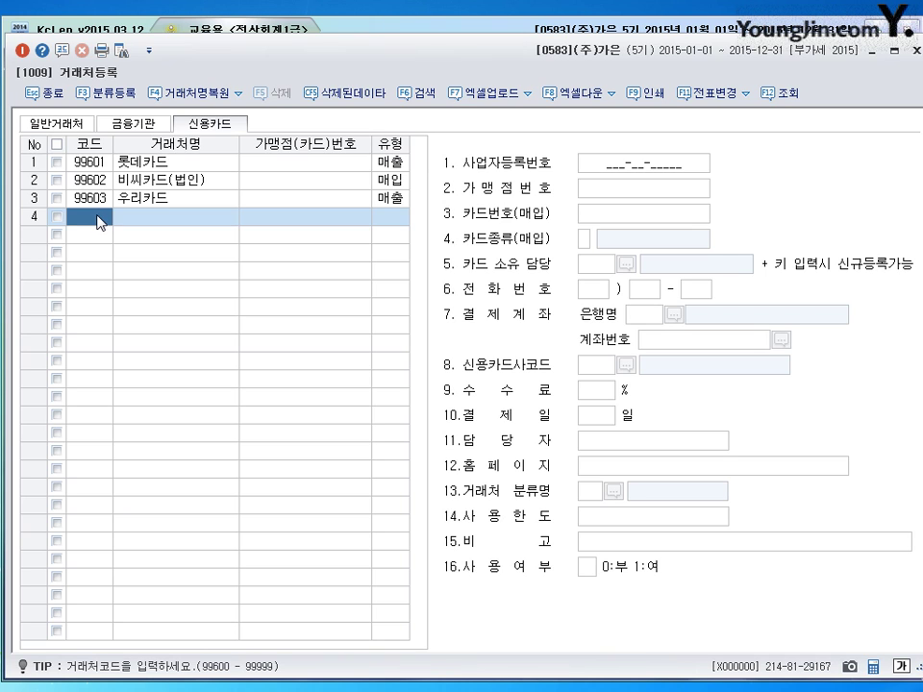
type("99900")
key("Return")
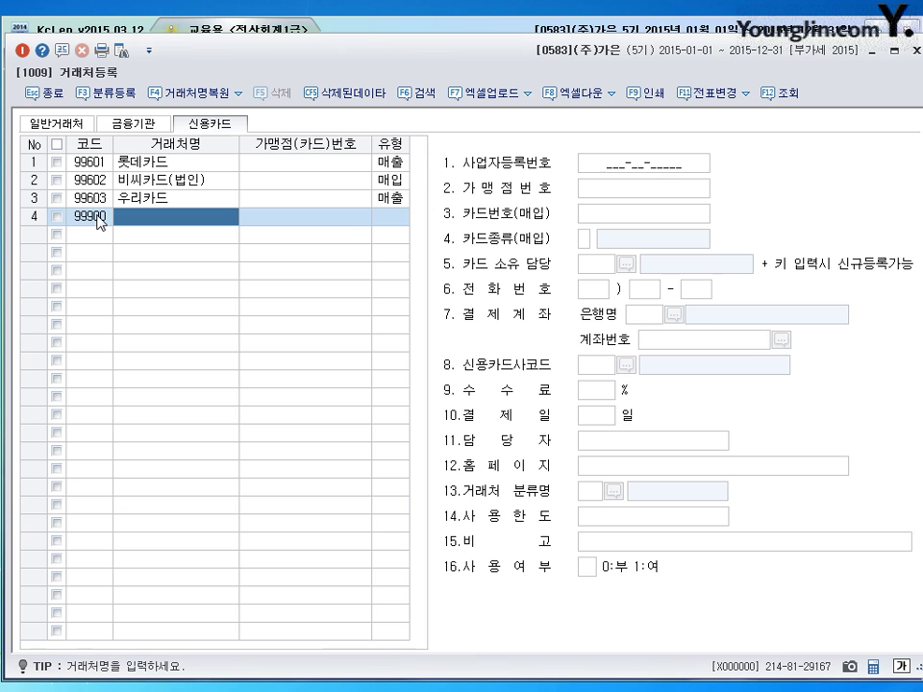
type("현대카드")
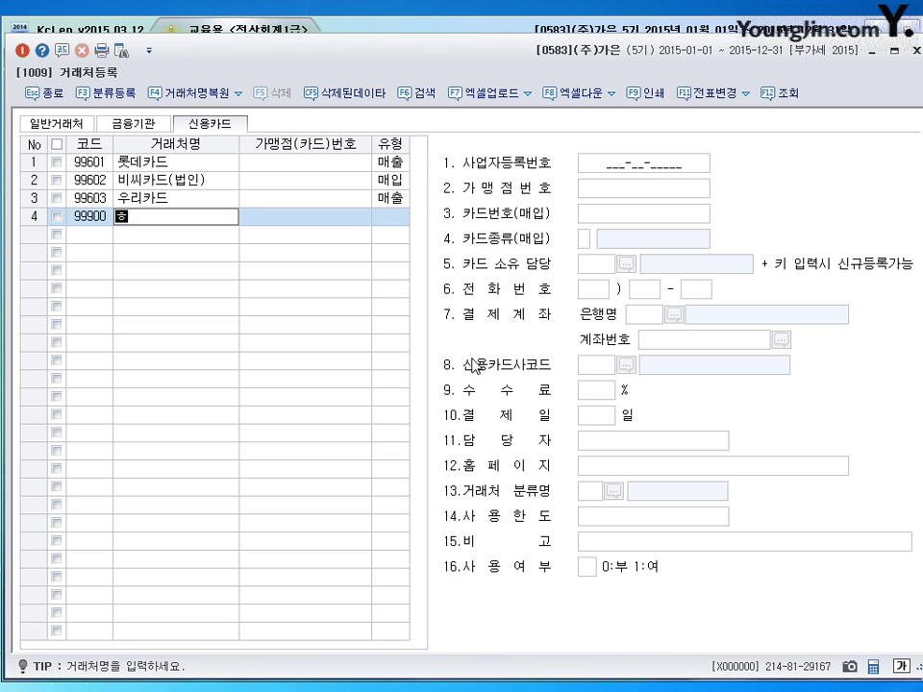
key("Return")
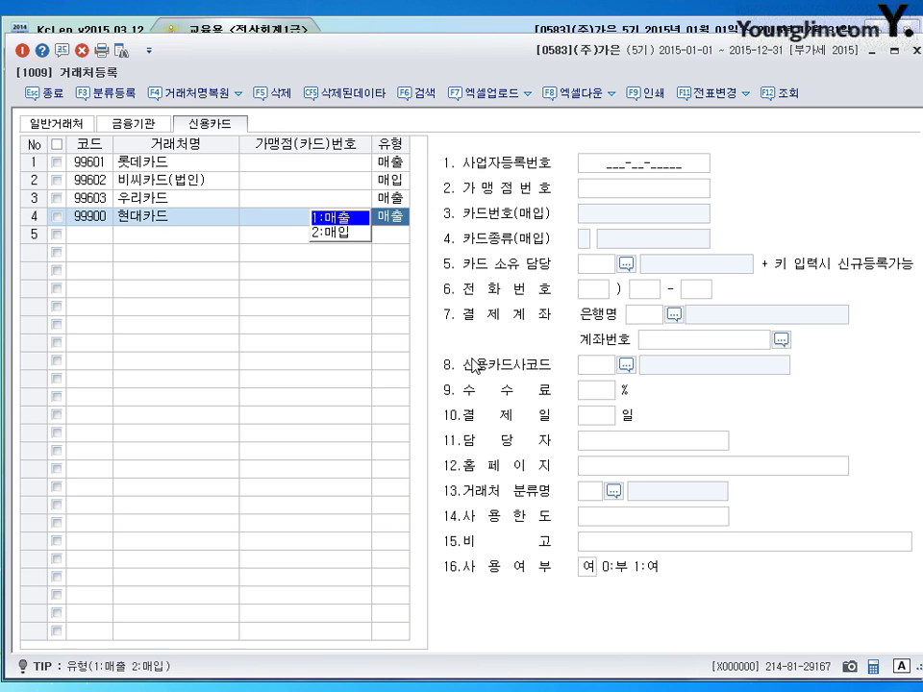
key("Return")
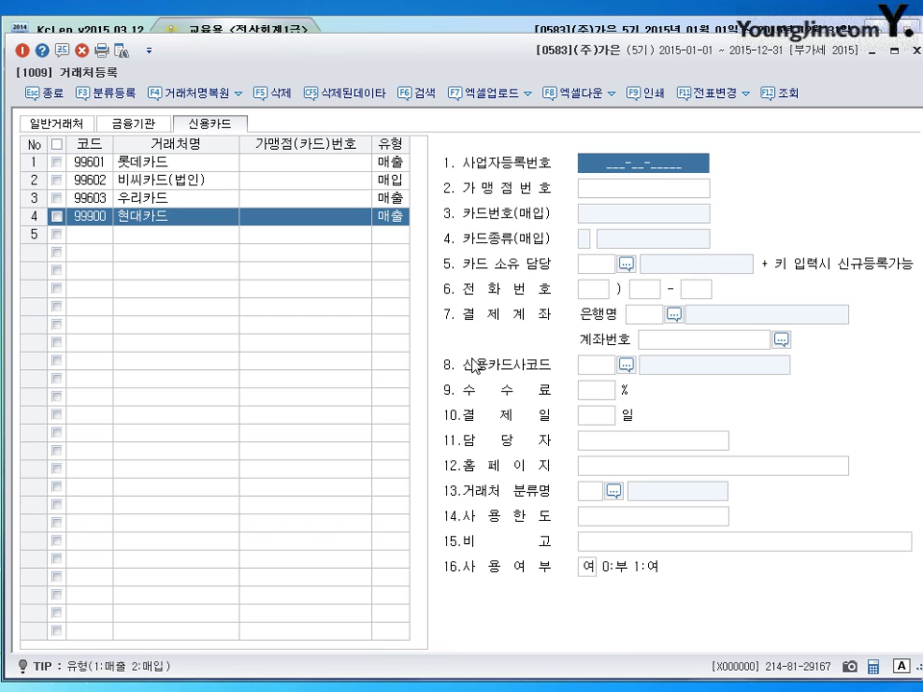
key("Return")
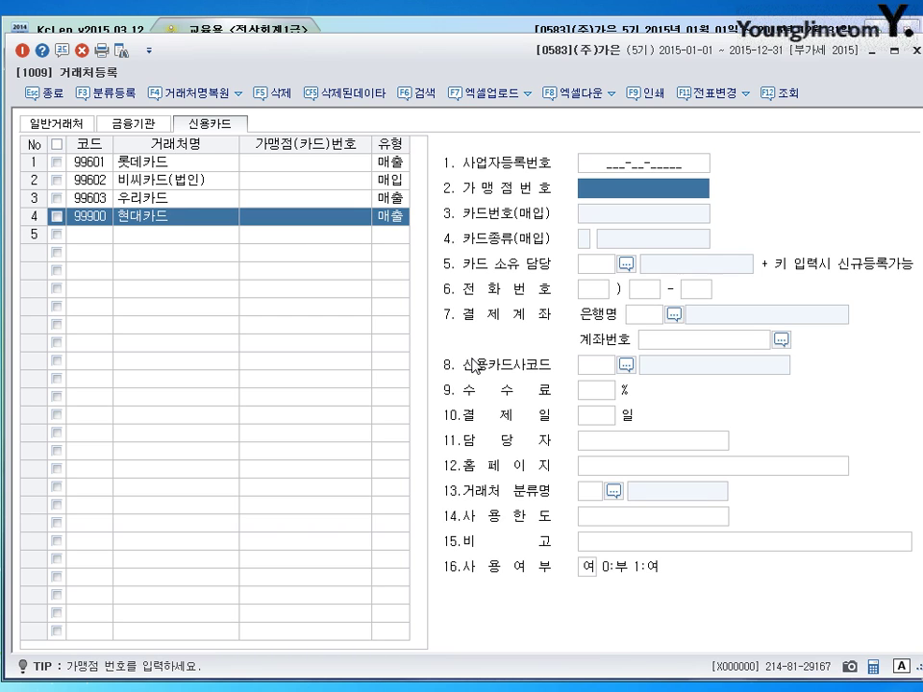
type("564")
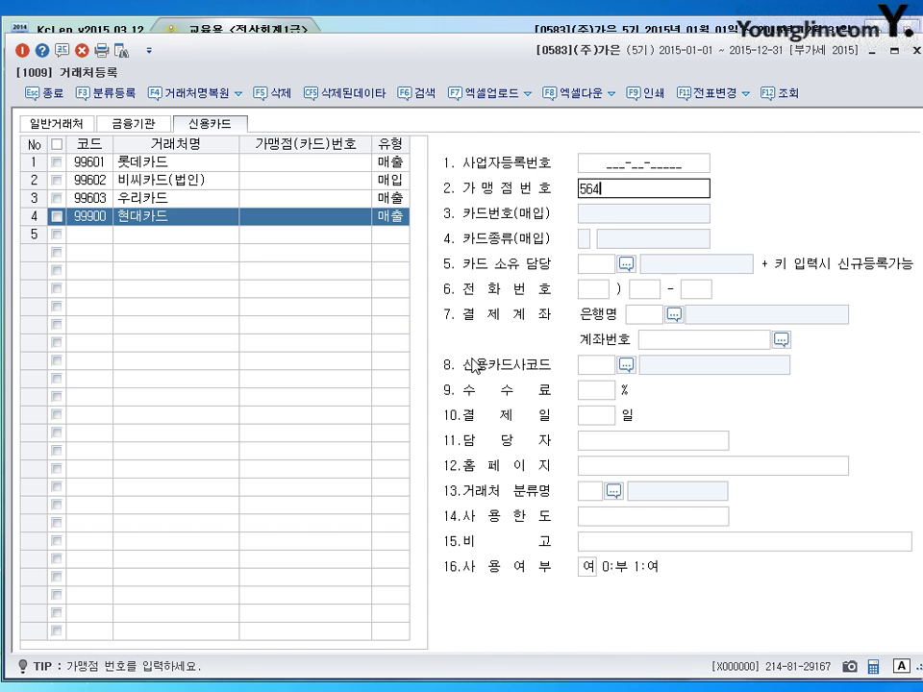
type("002314")
key("Return")
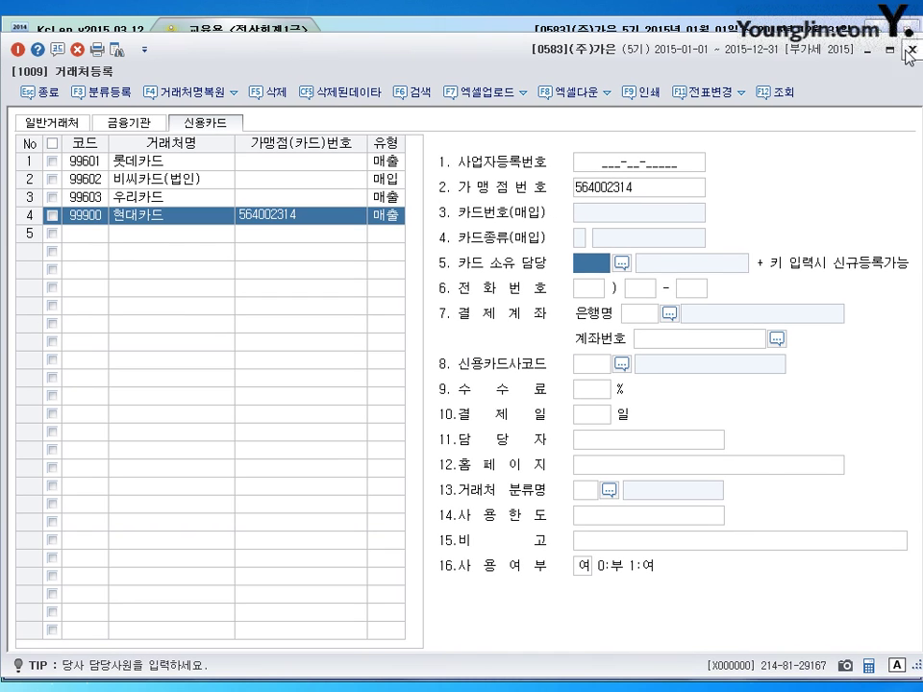
left_click(916, 49)
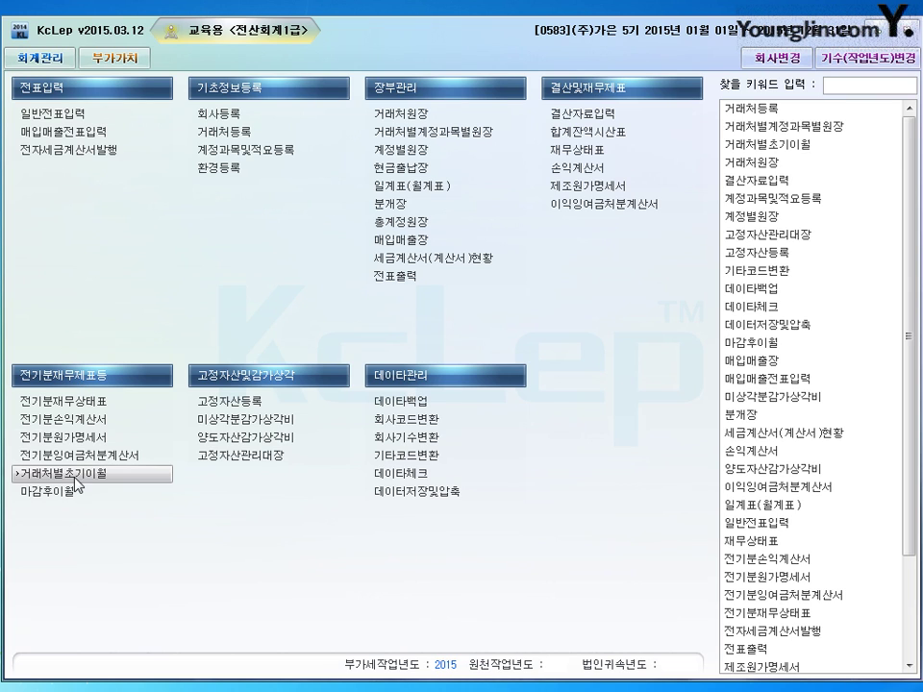
Step: In 거래처별초기이월, add (주)청평 with 10,000,000 under 0108 외상매출금
left_click(401, 113)
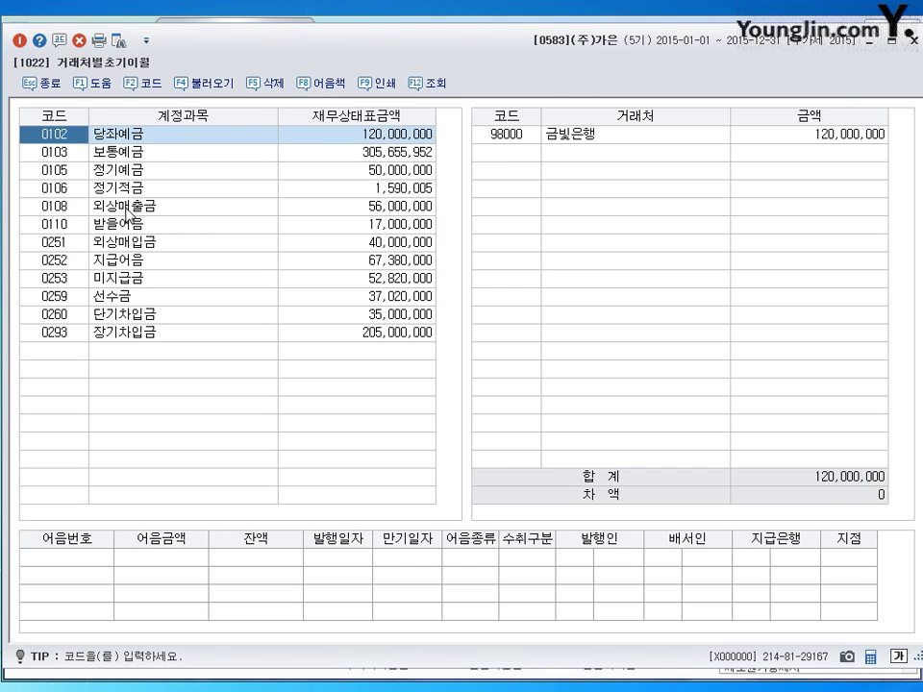
left_click(219, 210)
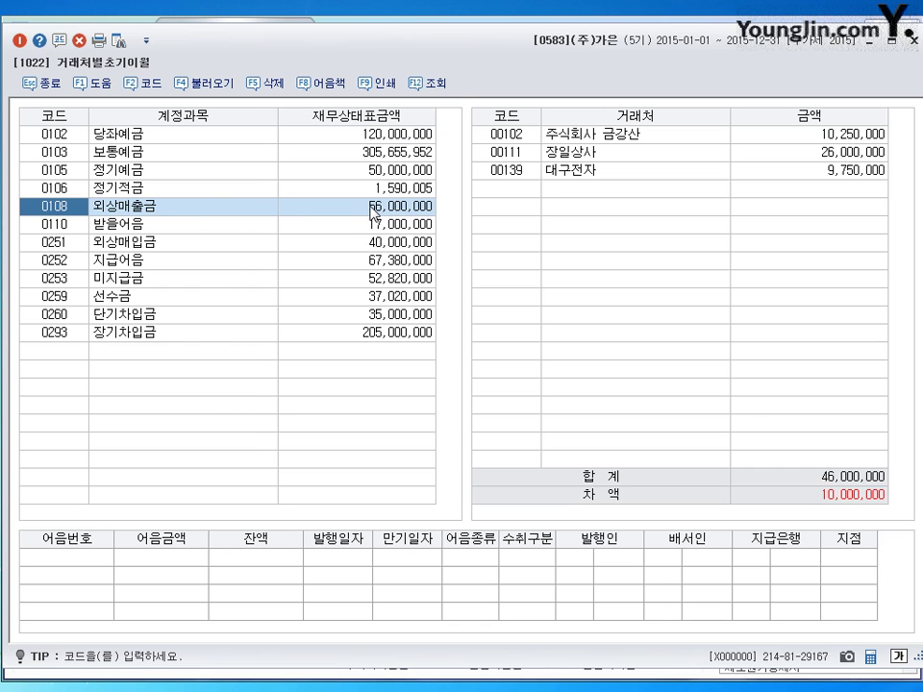
left_click(503, 189)
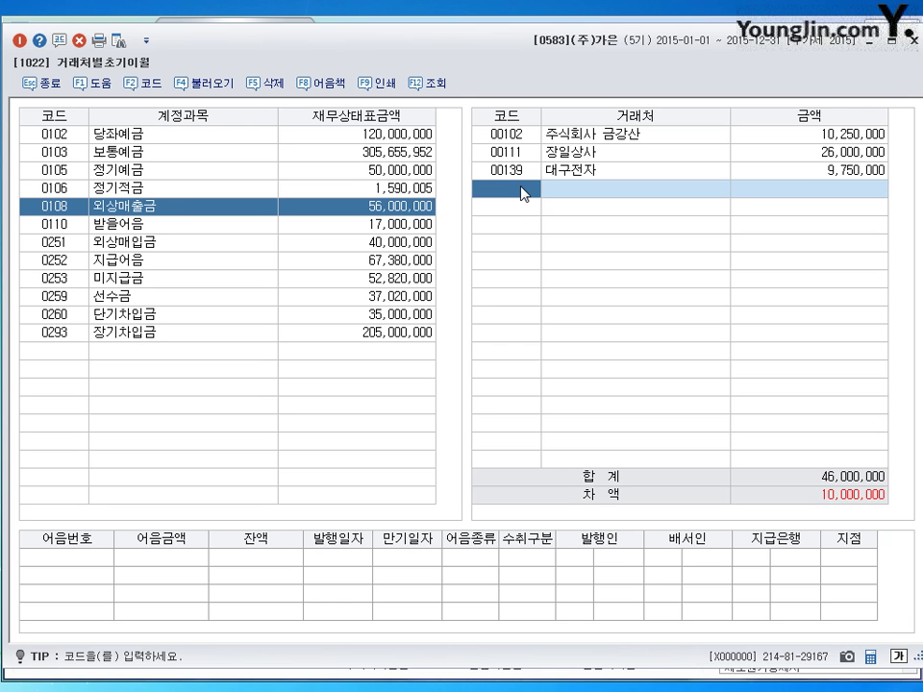
left_click(142, 83)
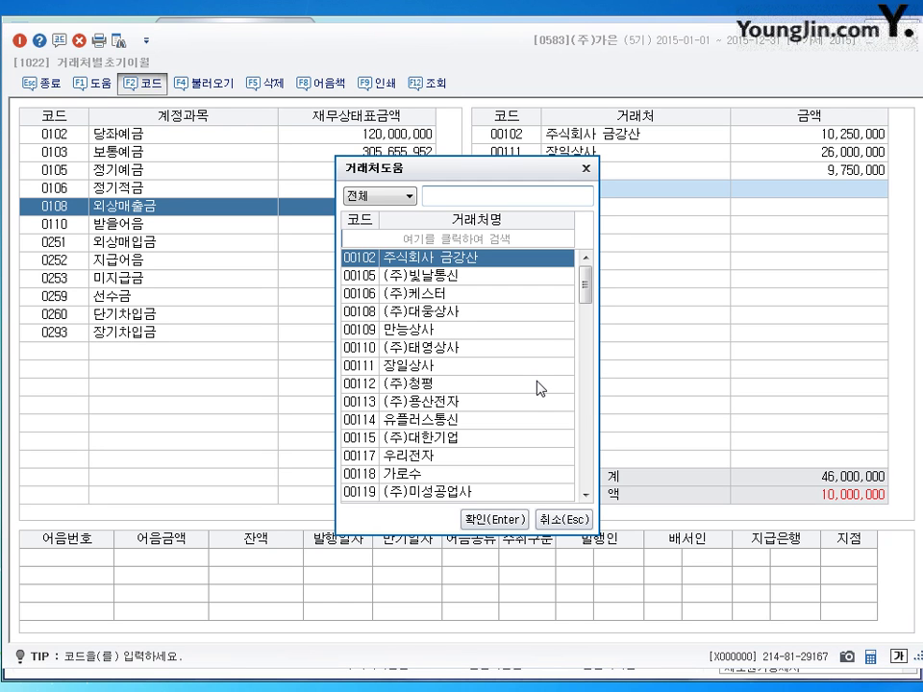
left_click(453, 385)
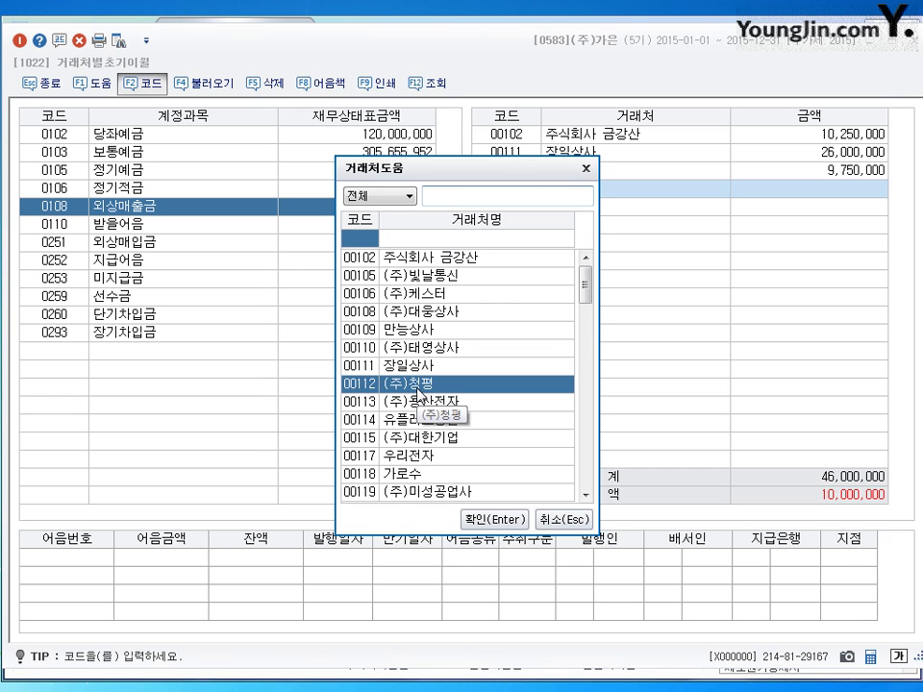
left_click(481, 524)
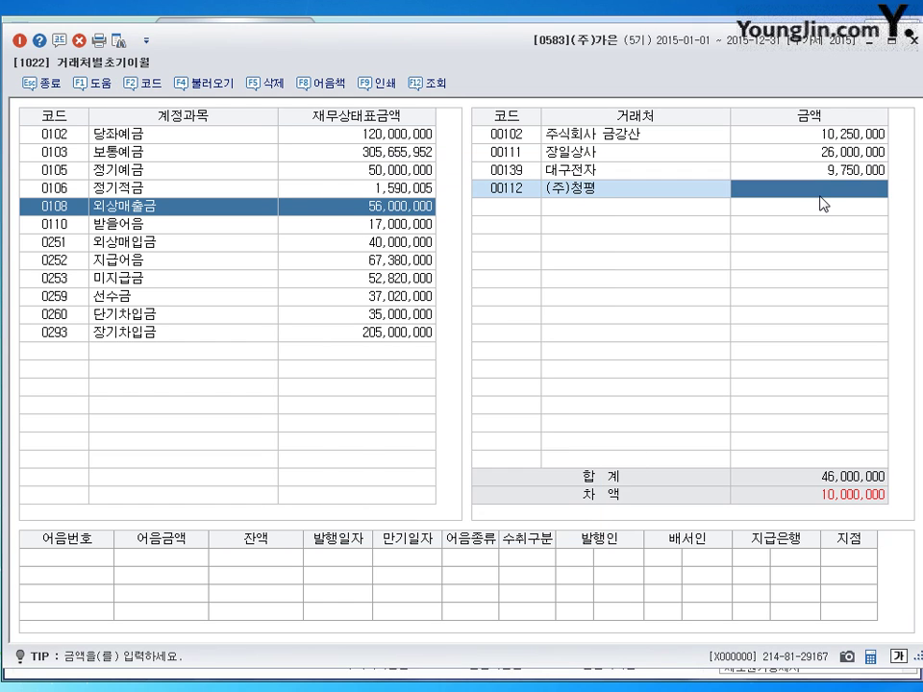
type("10000000")
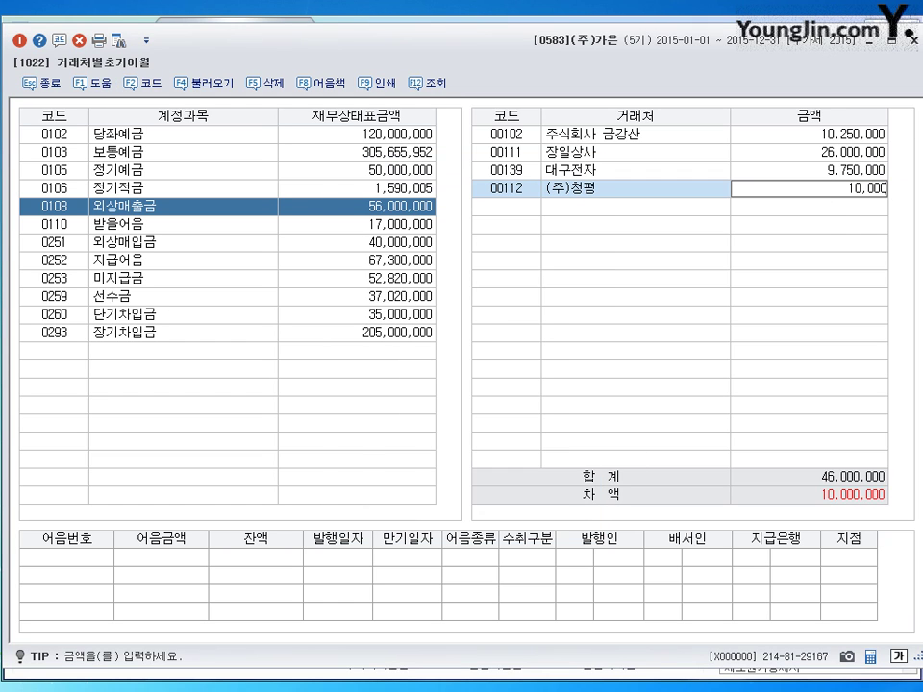
key("Return")
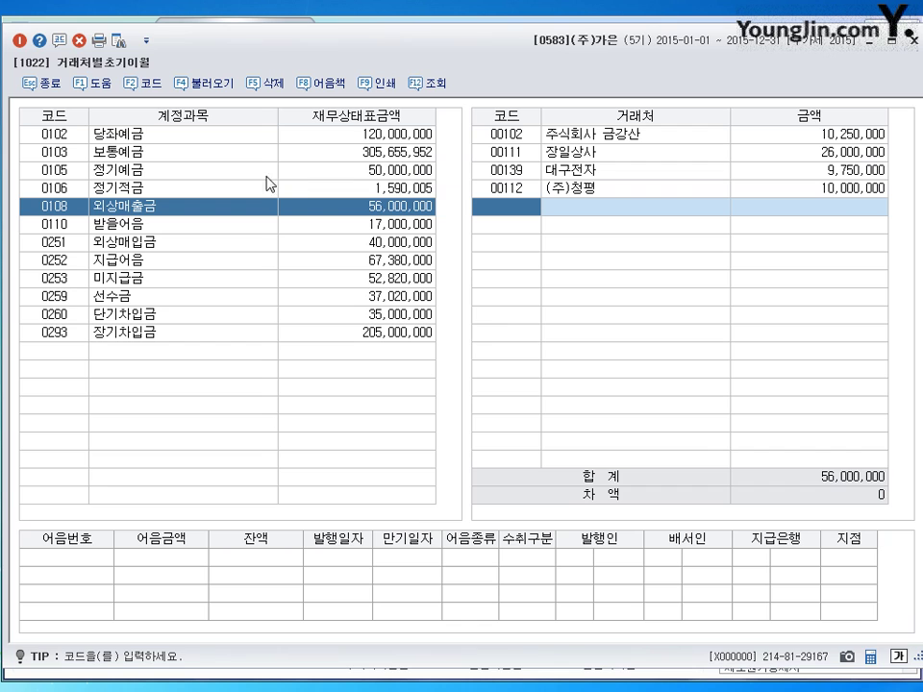
Step: Change (주)이태백's 단기차입금 balance from 20,000,000 to 15,000,000 and close the opening-balance screen
left_click(248, 323)
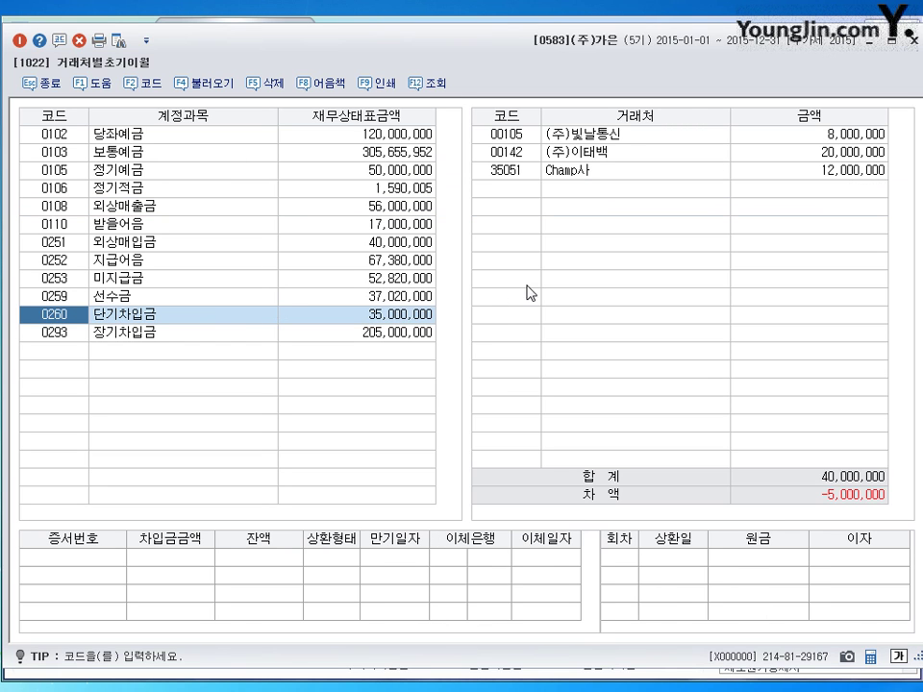
left_click(652, 155)
left_click(846, 154)
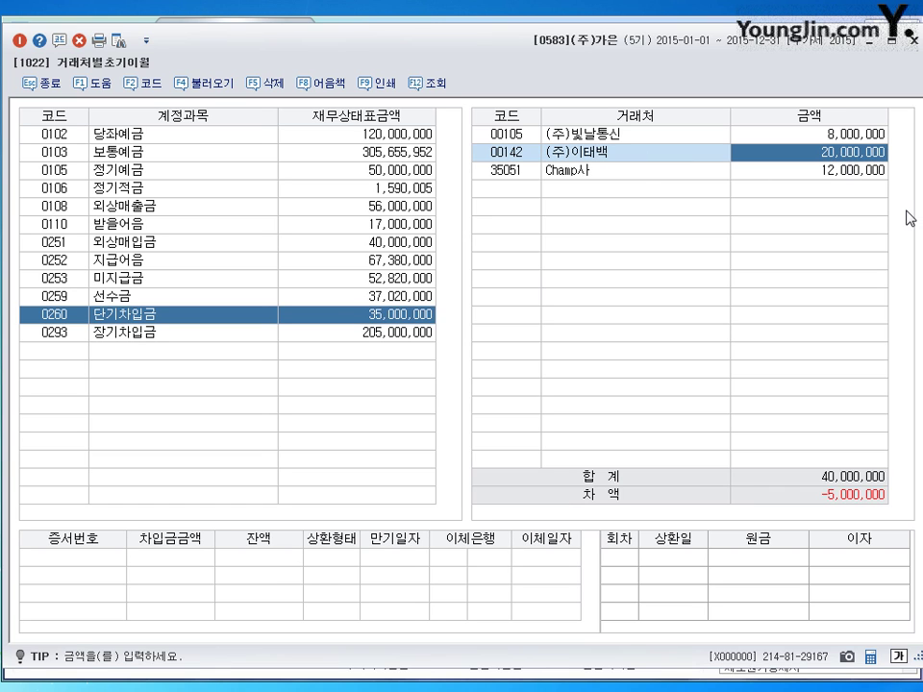
type("15000000")
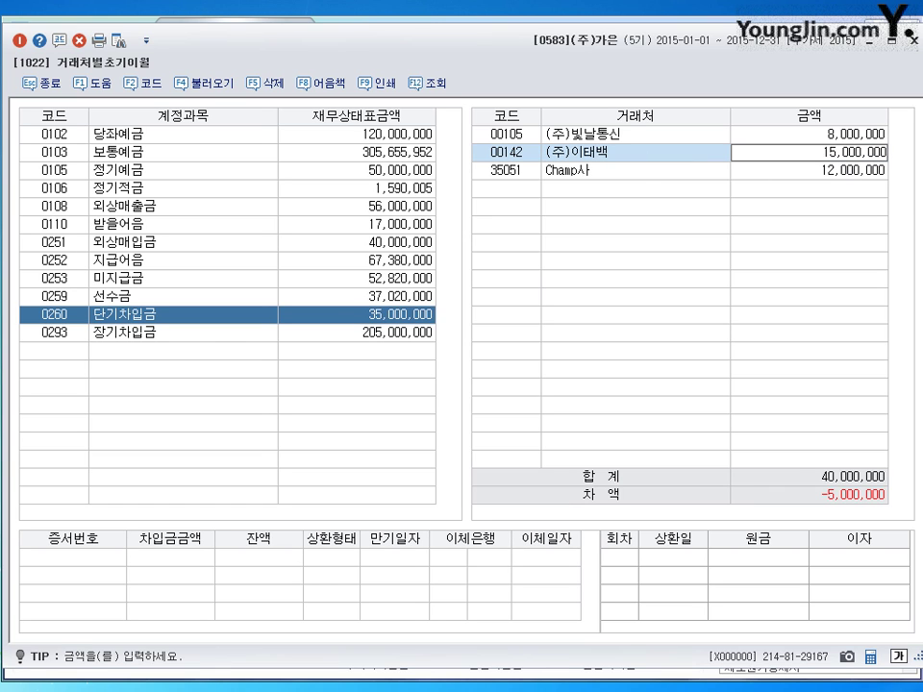
key("Return")
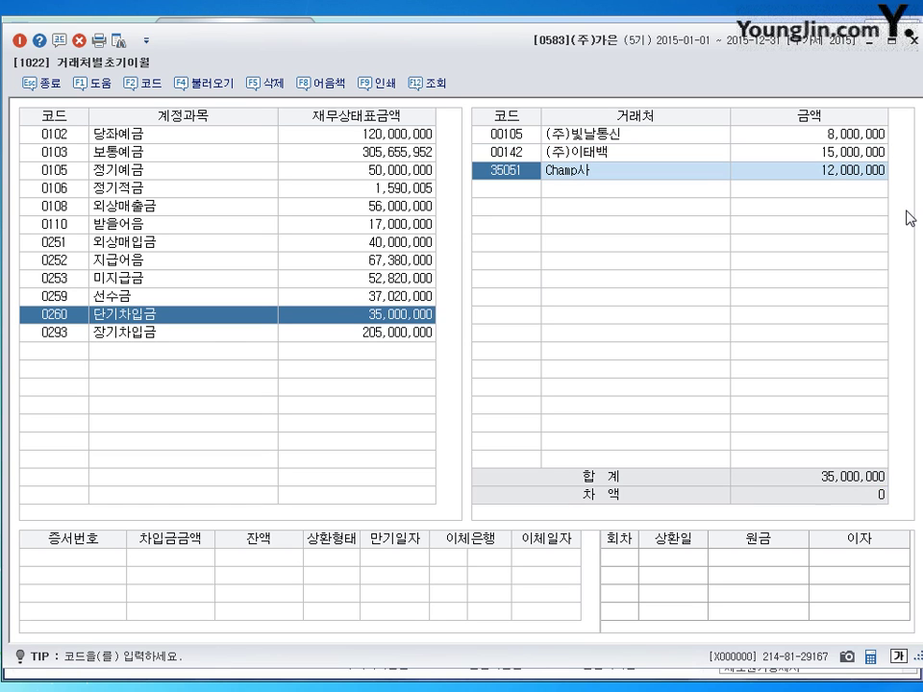
left_click(913, 41)
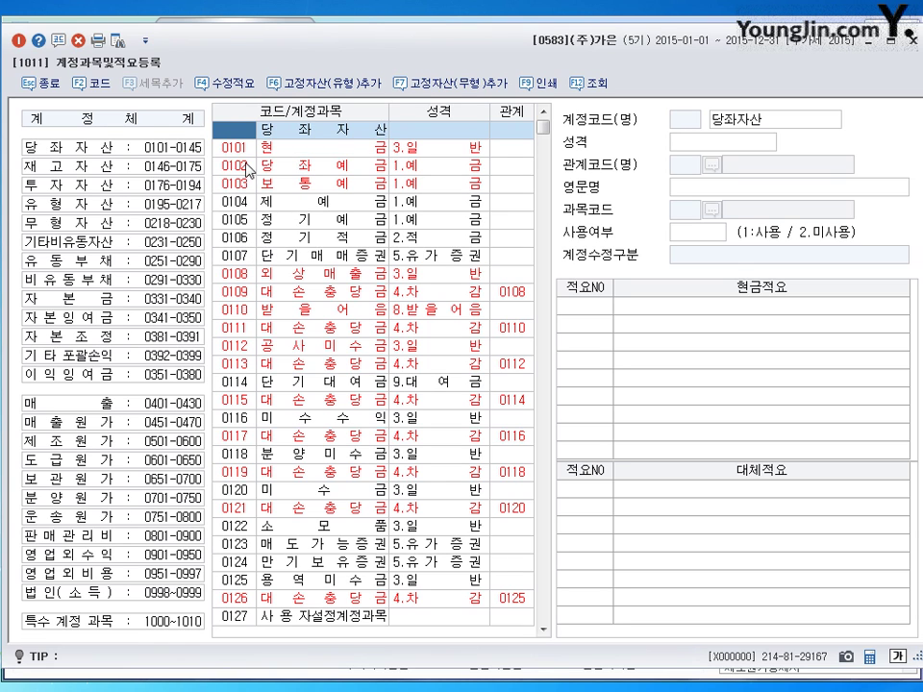
Step: Rename account 0217 to 국고보조금 and set its nature to 4.차감
left_click(236, 152)
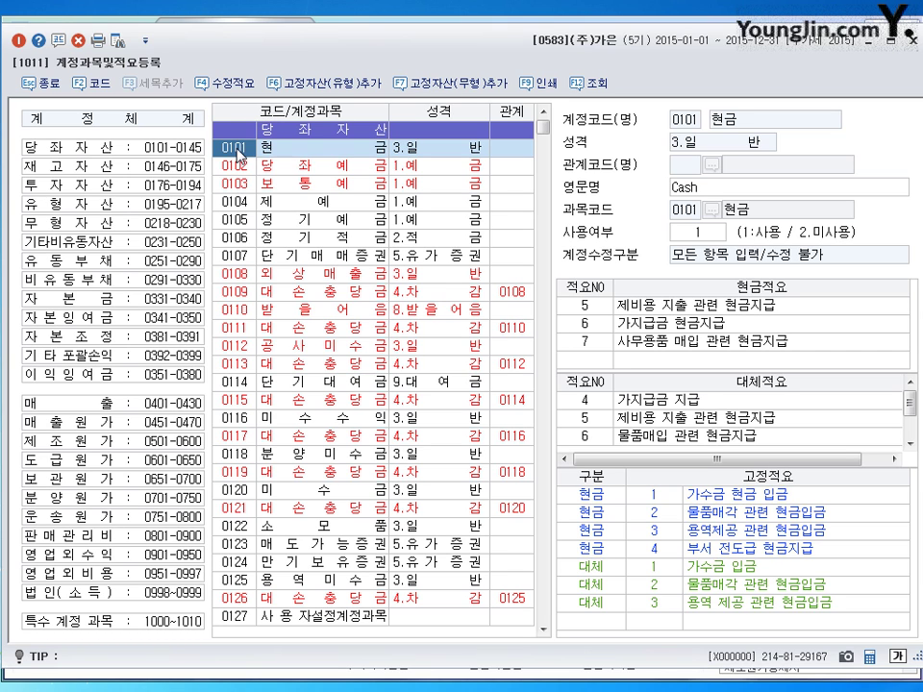
type("0217")
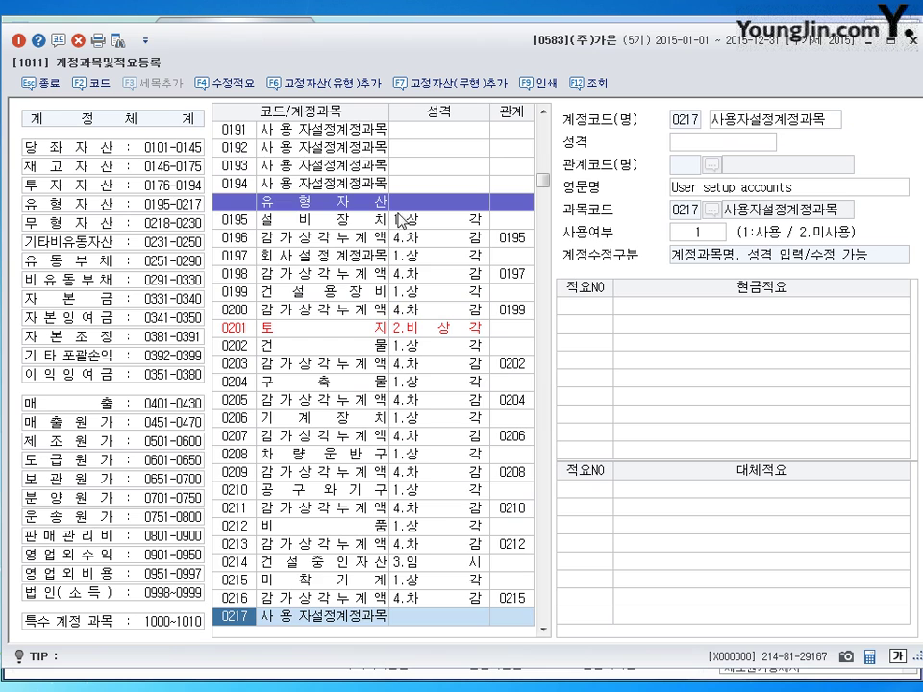
scroll(399, 219, "down", 5)
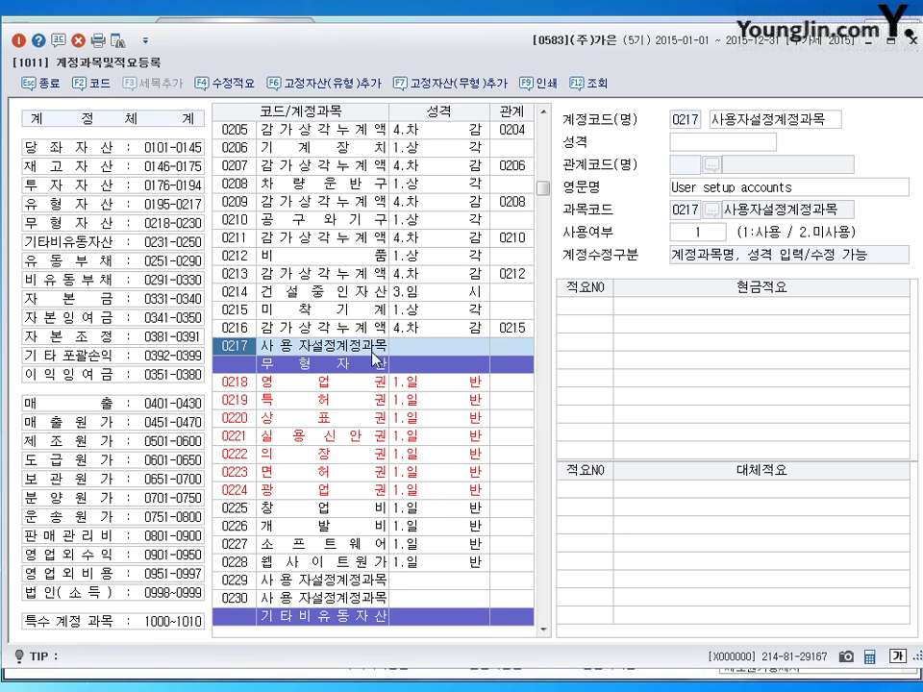
key("Return")
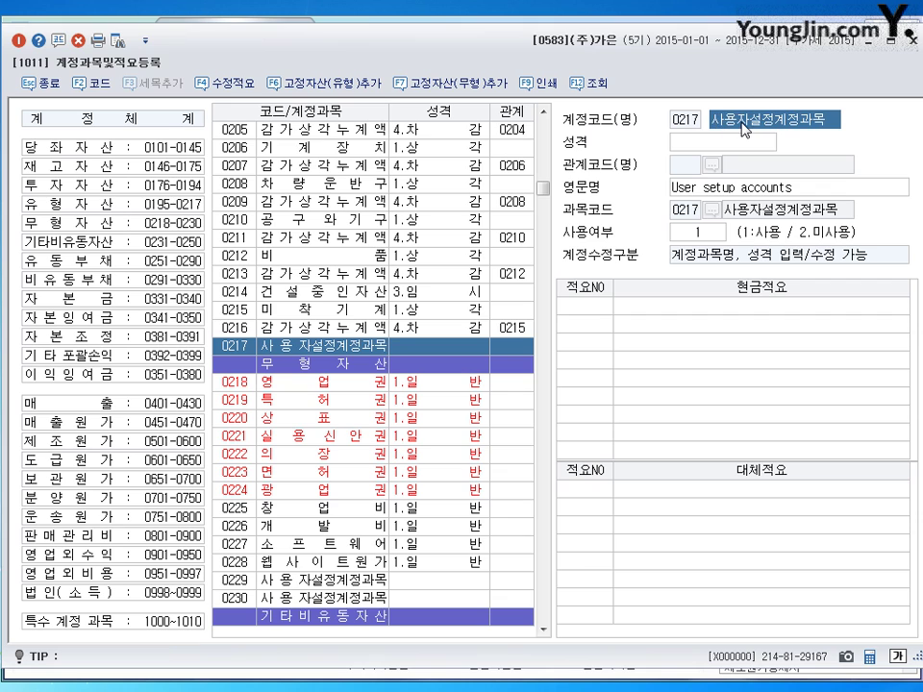
type("국고보")
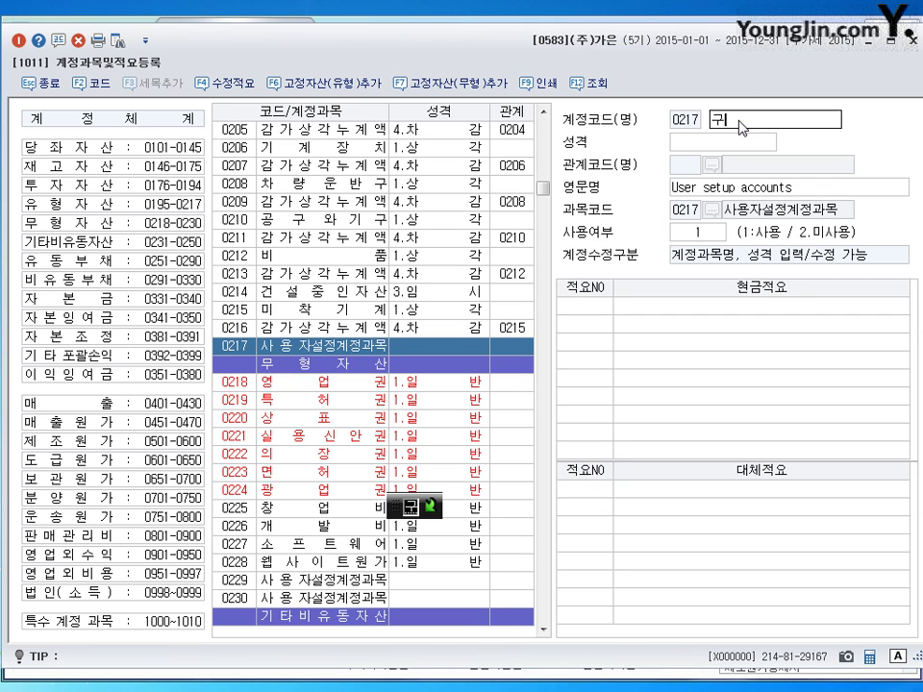
type("조구")
key("BackSpace")
type("ㅡㅁ")
key("Return")
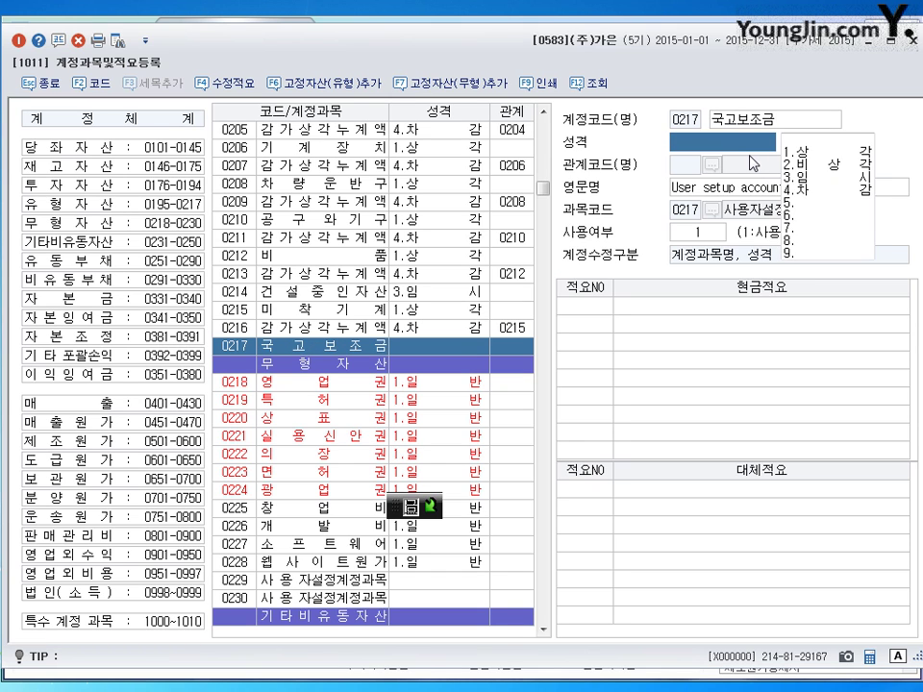
left_click(839, 190)
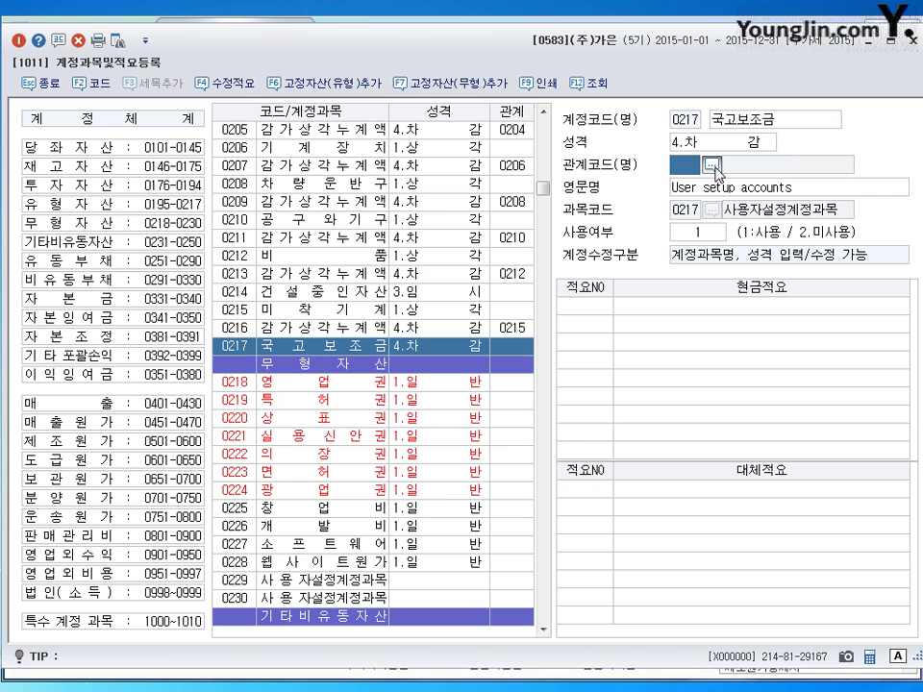
Step: Set 0206 기계장치 as 국고보조금's related account and close account registration
left_click(713, 163)
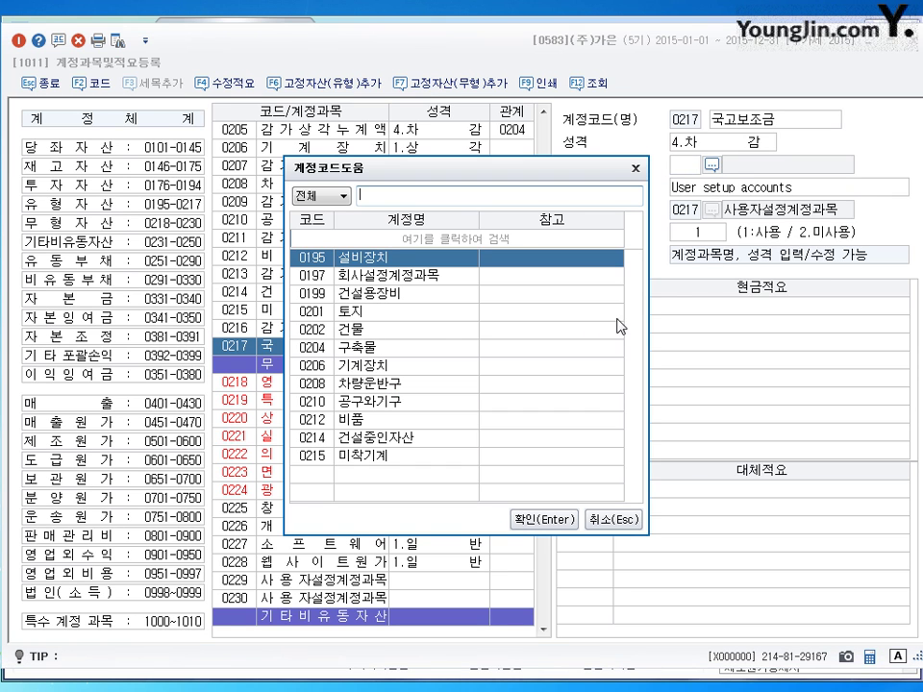
left_click(370, 367)
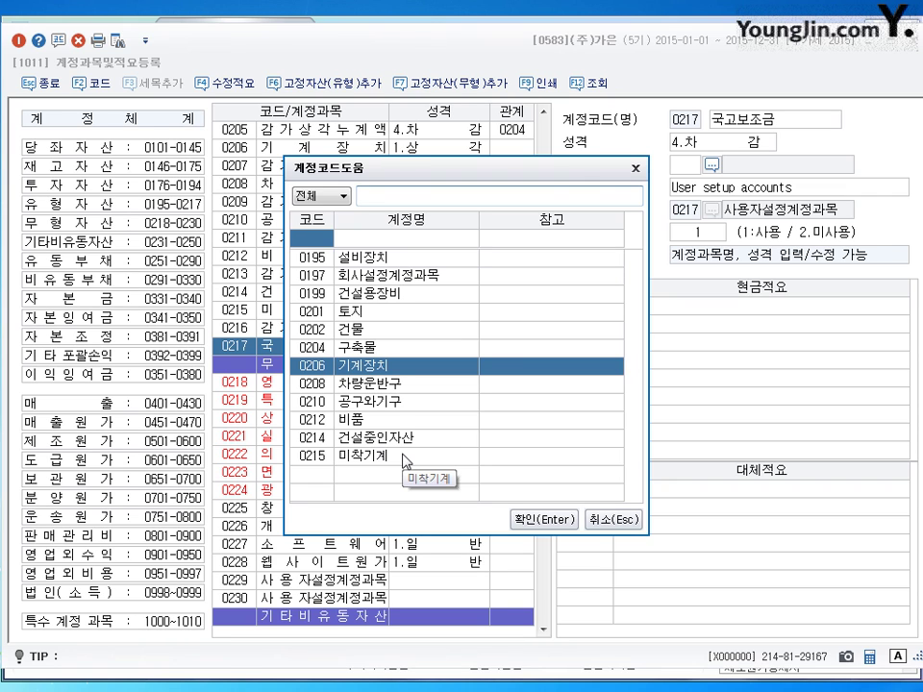
left_click(544, 519)
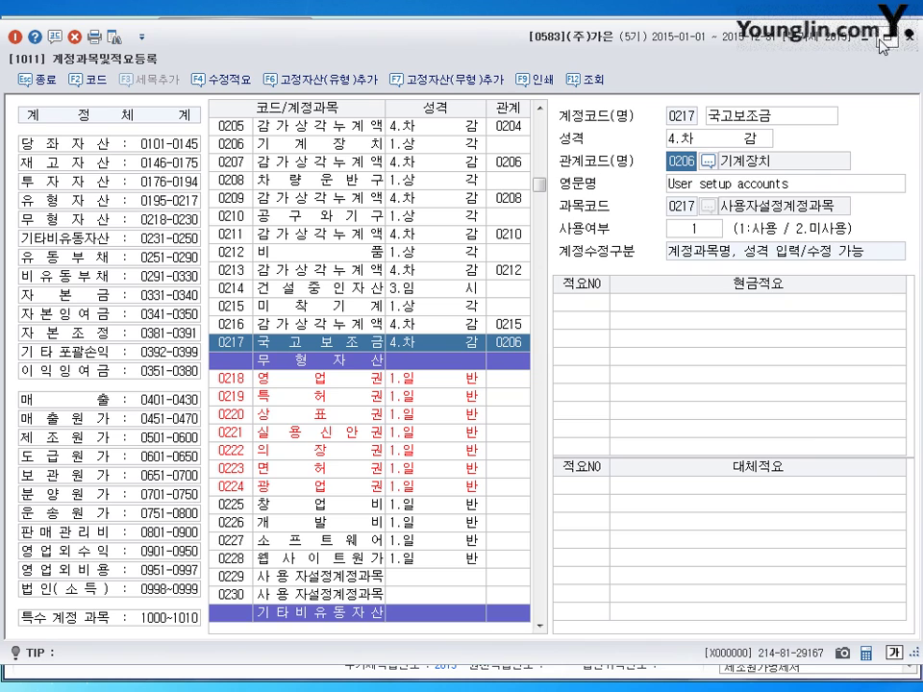
left_click(910, 38)
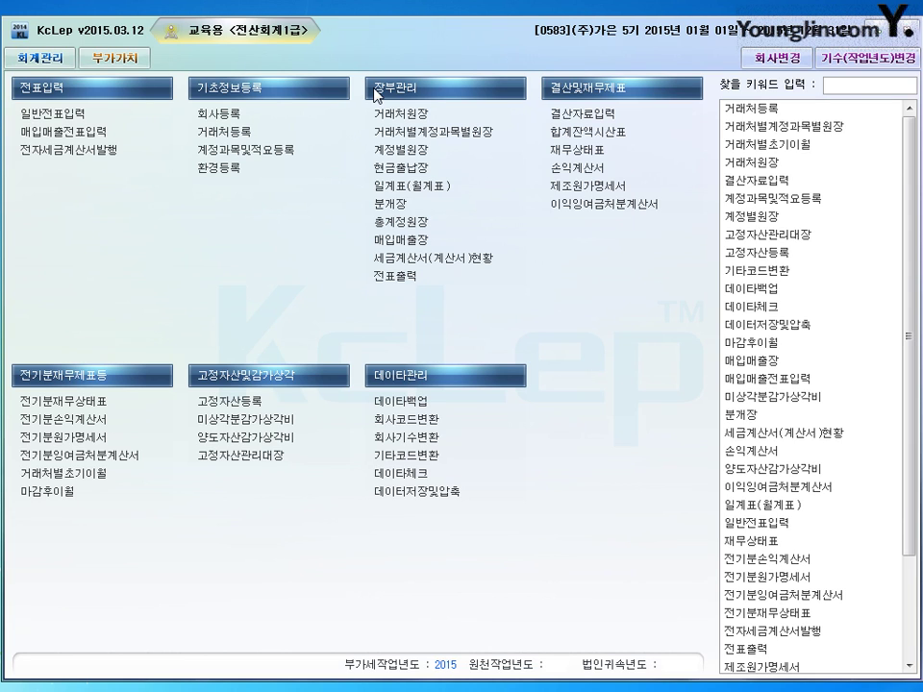
Step: Open 일반전표입력 for July 2015 and start a new line dated the 3rd
left_click(58, 113)
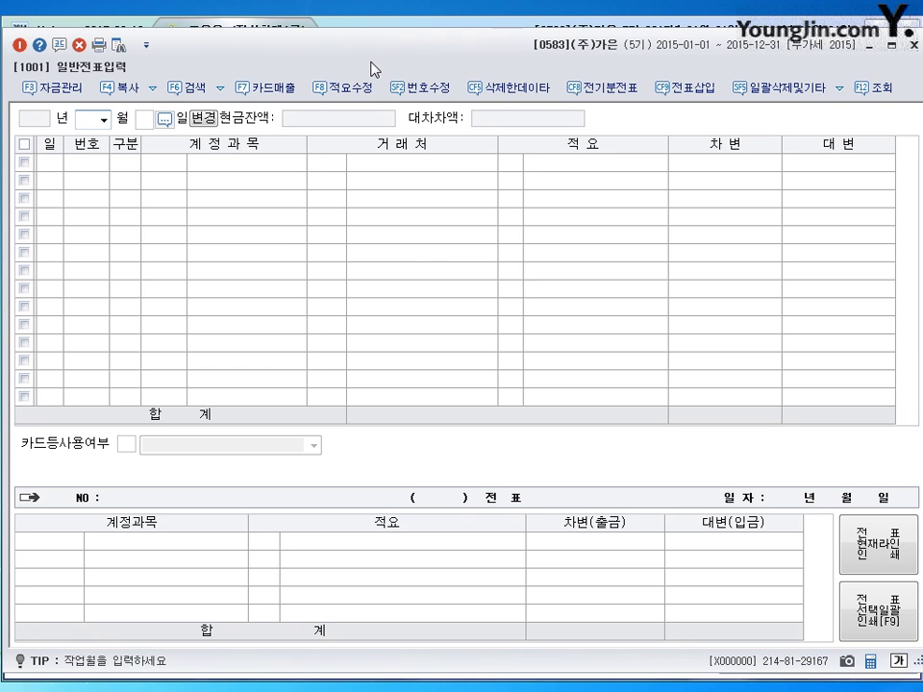
type("7")
key("Return")
key("Return")
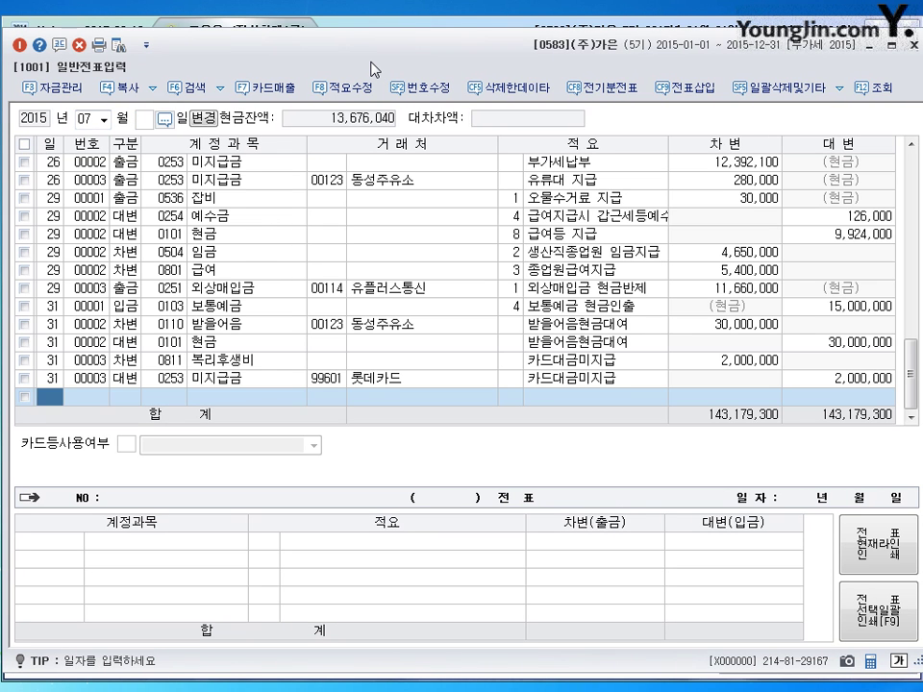
type("3")
key("Return")
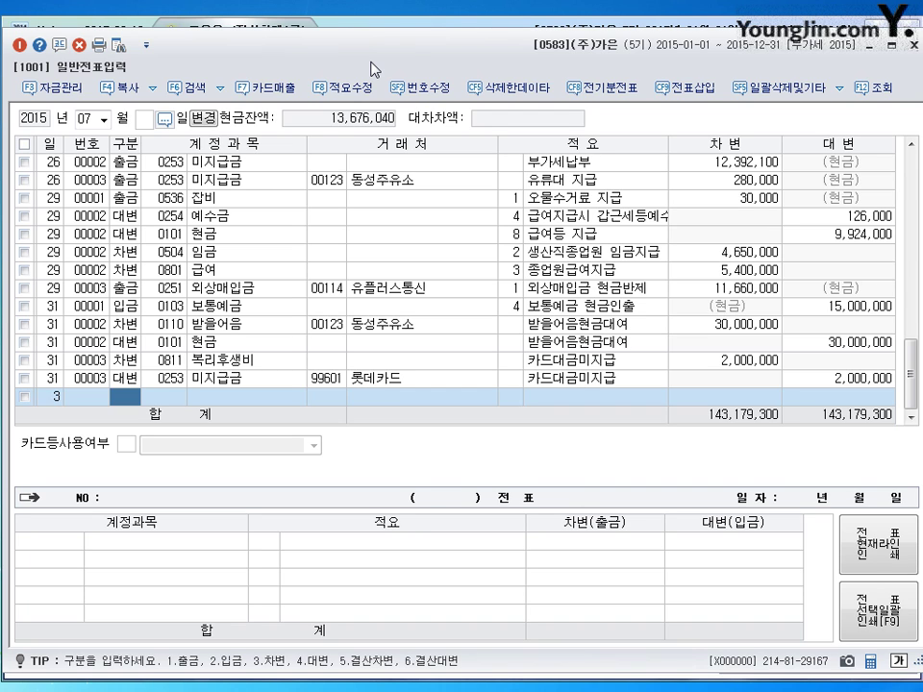
Step: Debit 0956 매출채권처분손실 200,000 on the July 3 voucher
key("3")
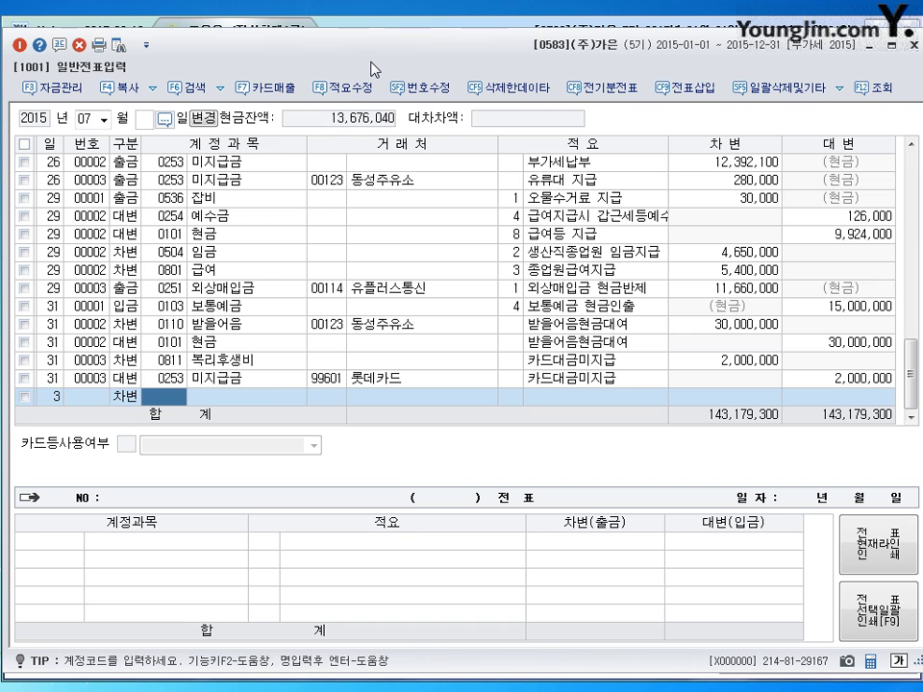
type("0956")
key("Return")
key("Return")
key("Return")
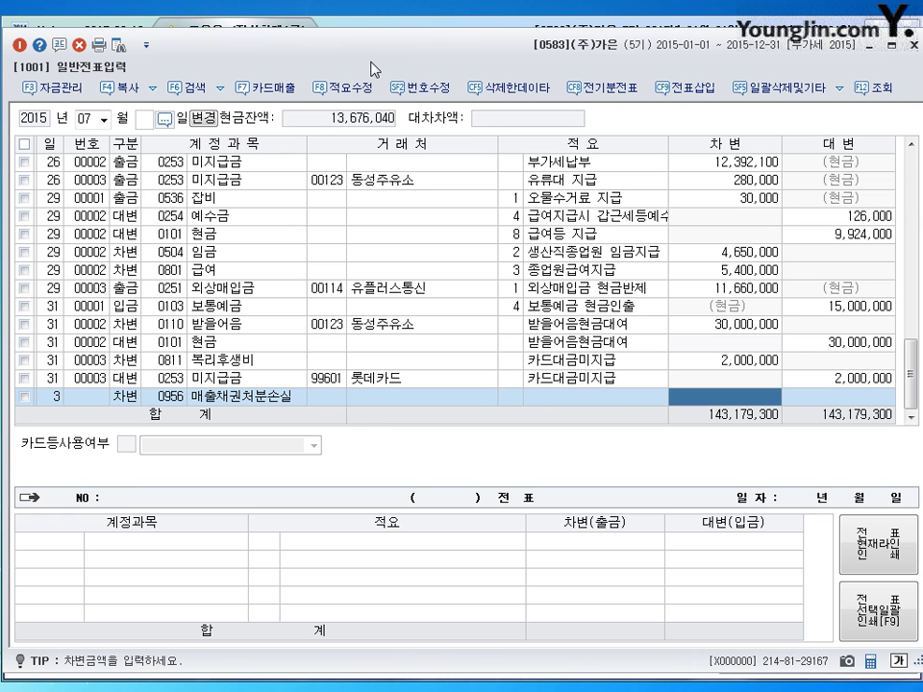
type("2000000")
key("Return")
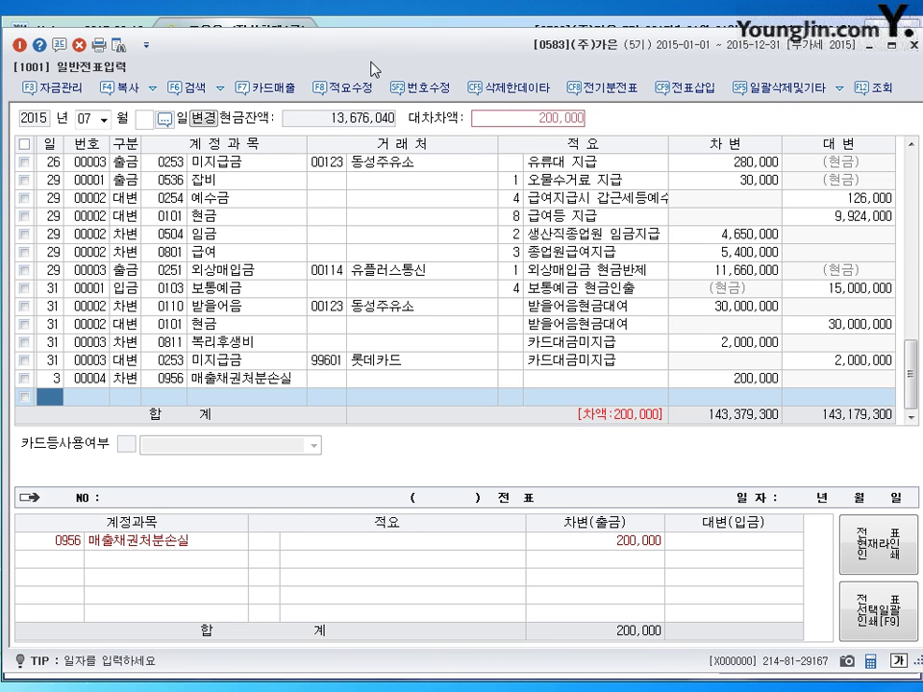
Step: Add a second debit line of 4,800,000 to 0103 보통예금
type("3")
key("Return")
type("3103")
key("Return")
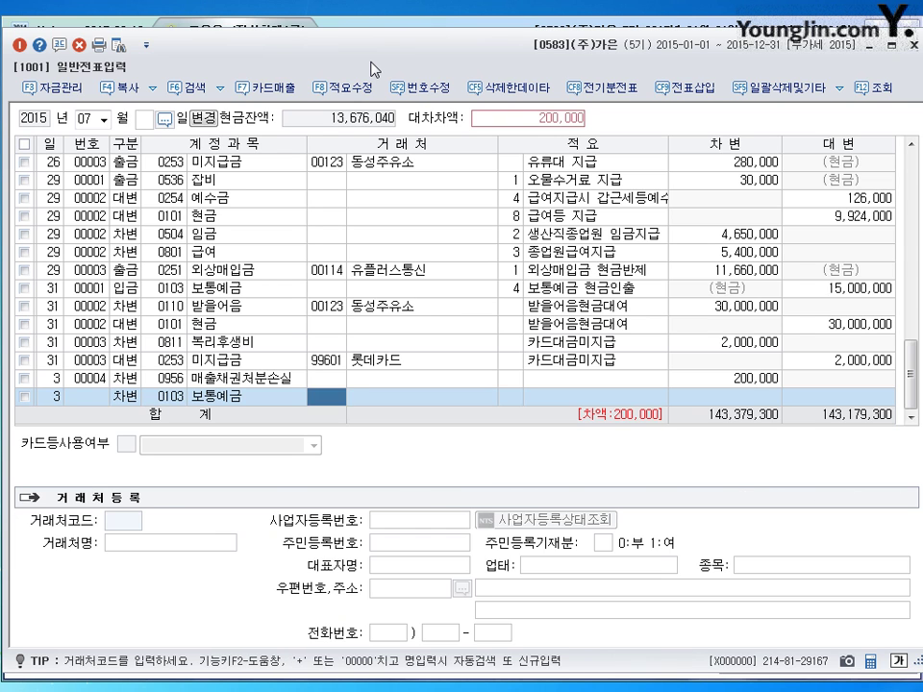
key("Return")
key("Return")
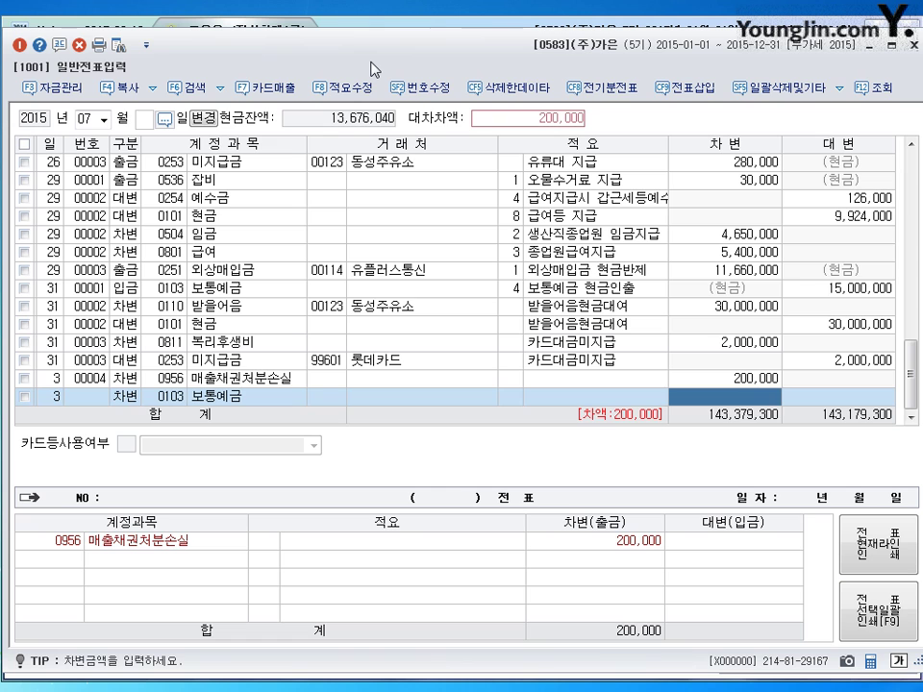
type("4800000")
key("Return")
type("4")
Step: Credit 0110 받을어음 5,000,000 with client (주)청송 to balance the voucher
key("Return")
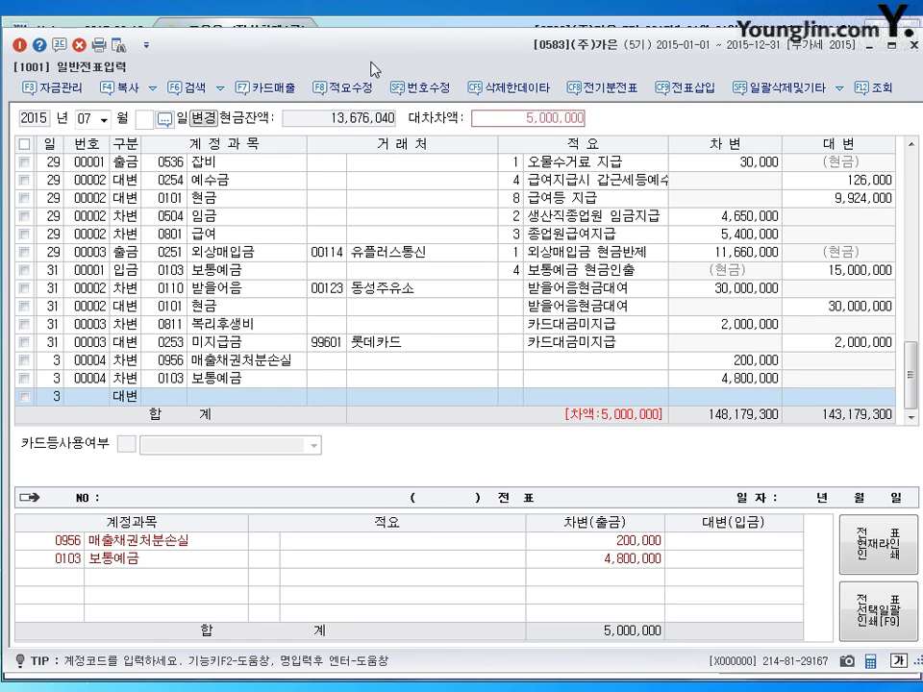
type("110")
key("Return")
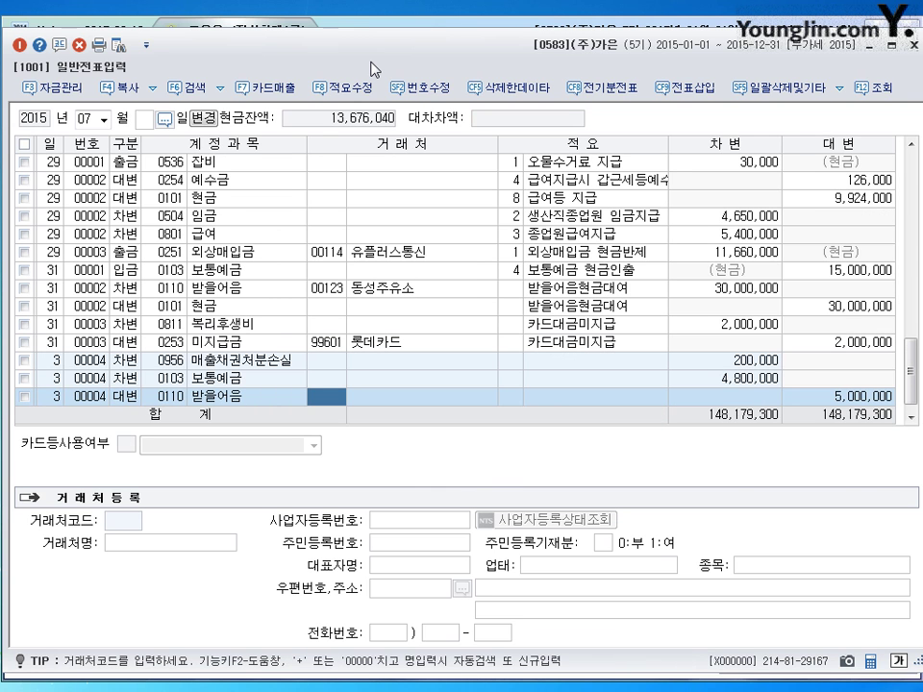
type("ㅊㅓㅇ솔")
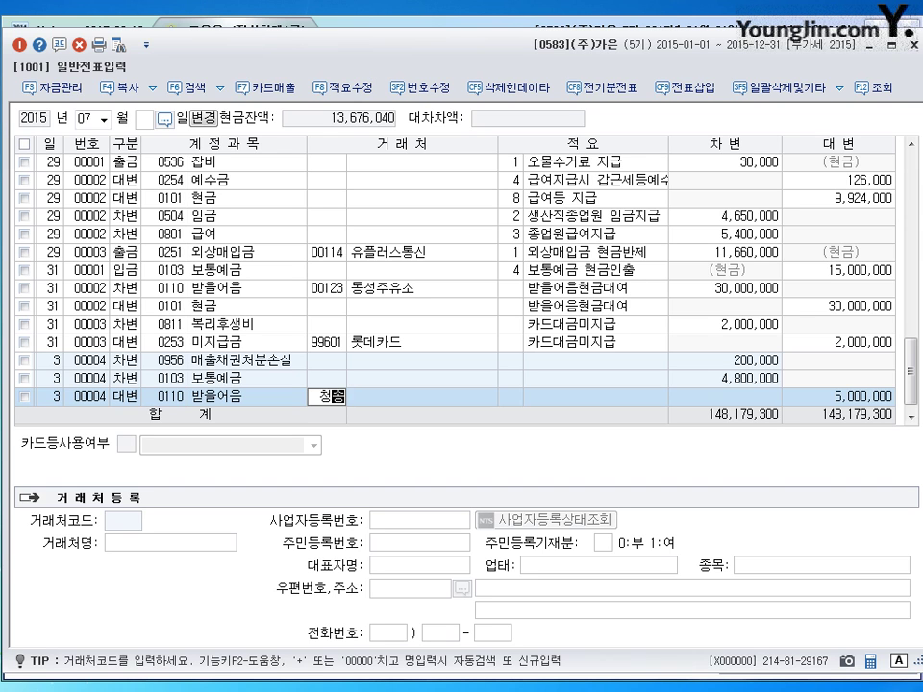
key("Return")
key("Return")
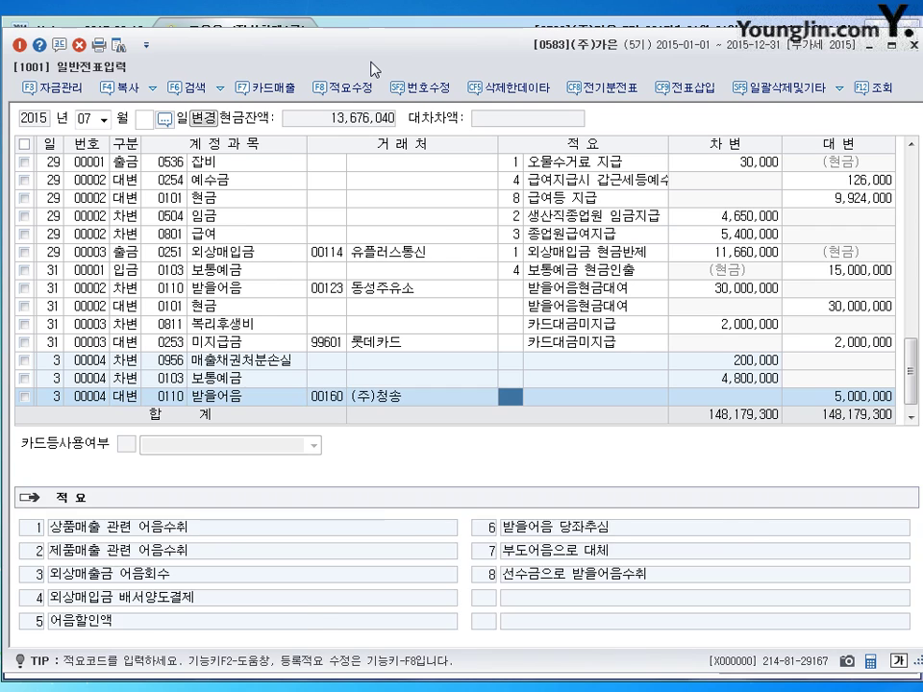
key("Return")
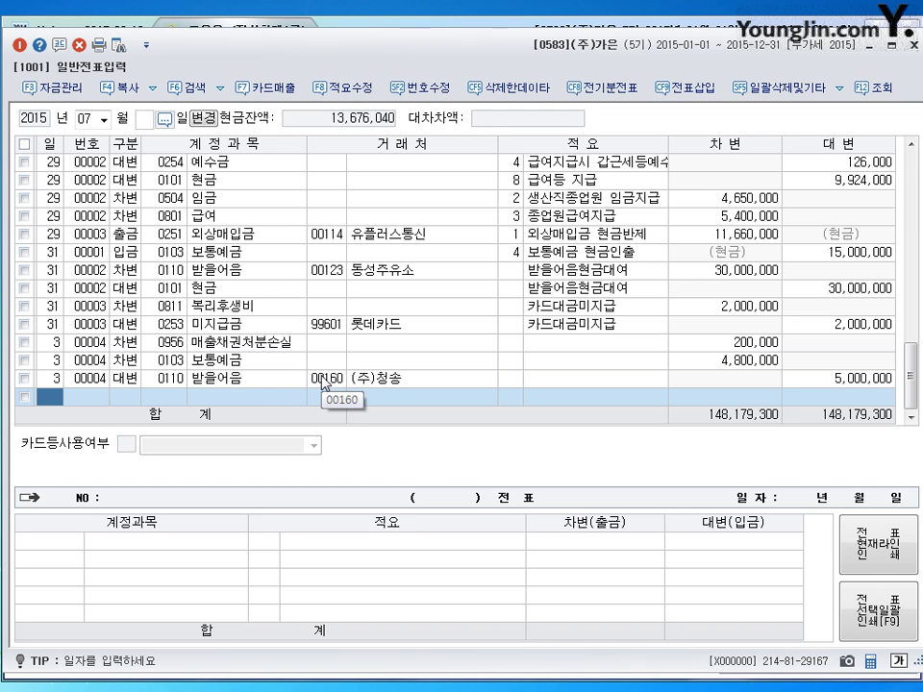
type("21")
key("Return")
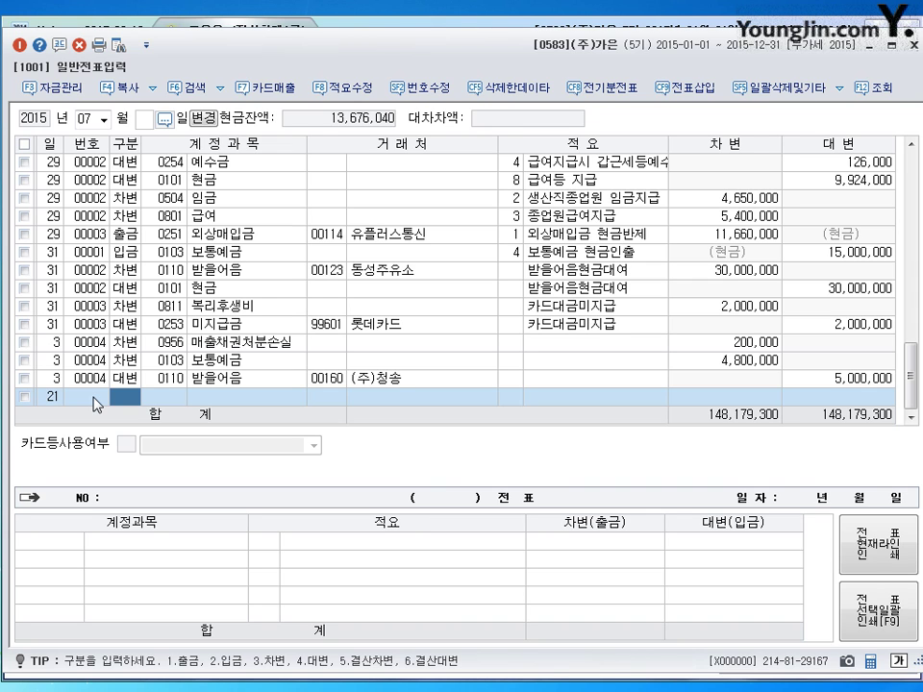
Step: On the July 21 voucher, debit 0520 수선비 5,100,000 and 0202 건물 14,600,000
type("3")
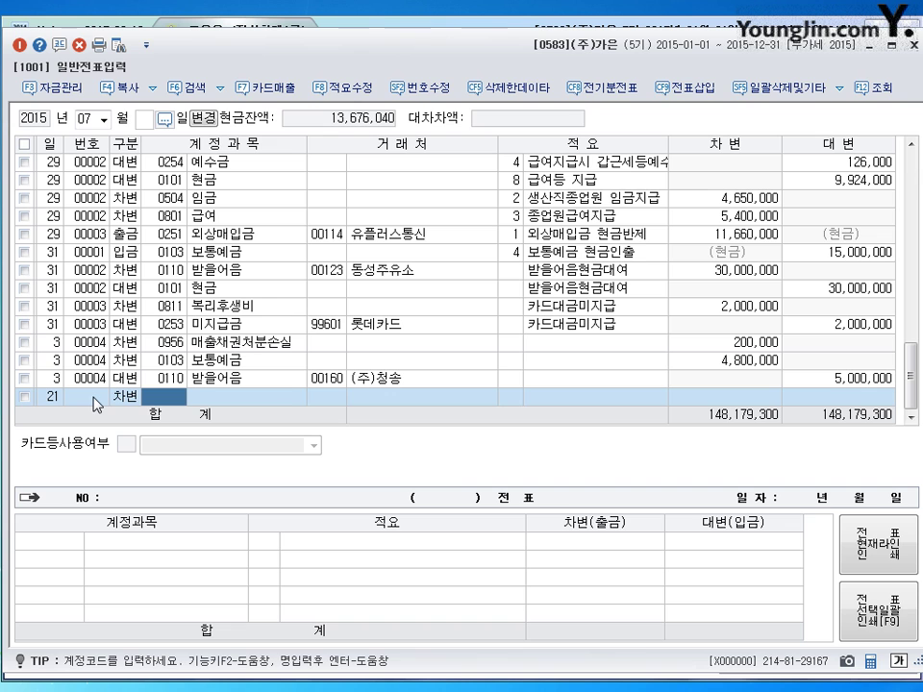
type("0520")
key("Return")
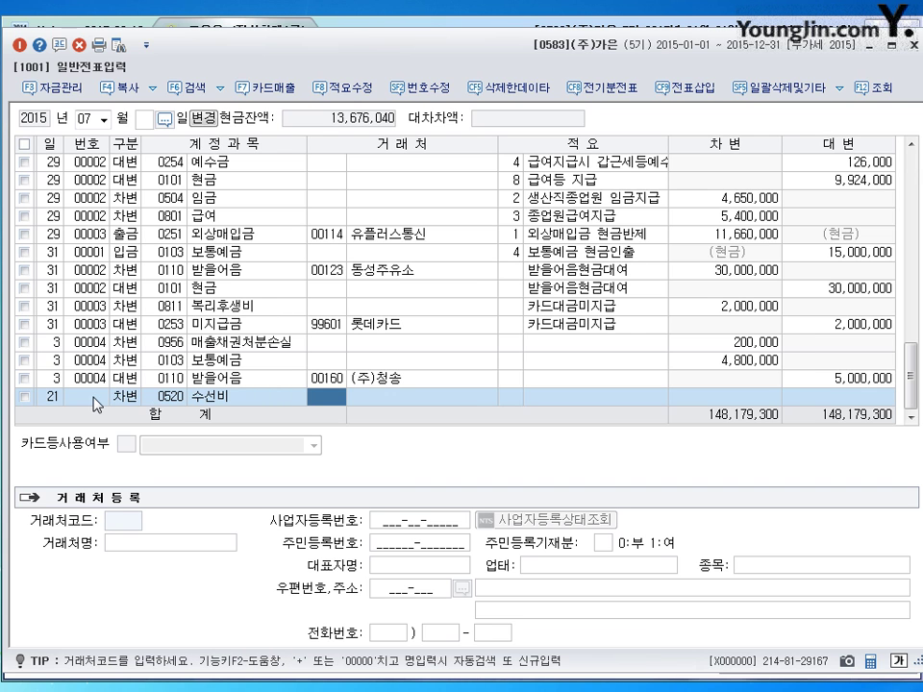
key("Return")
key("Return")
key("Return")
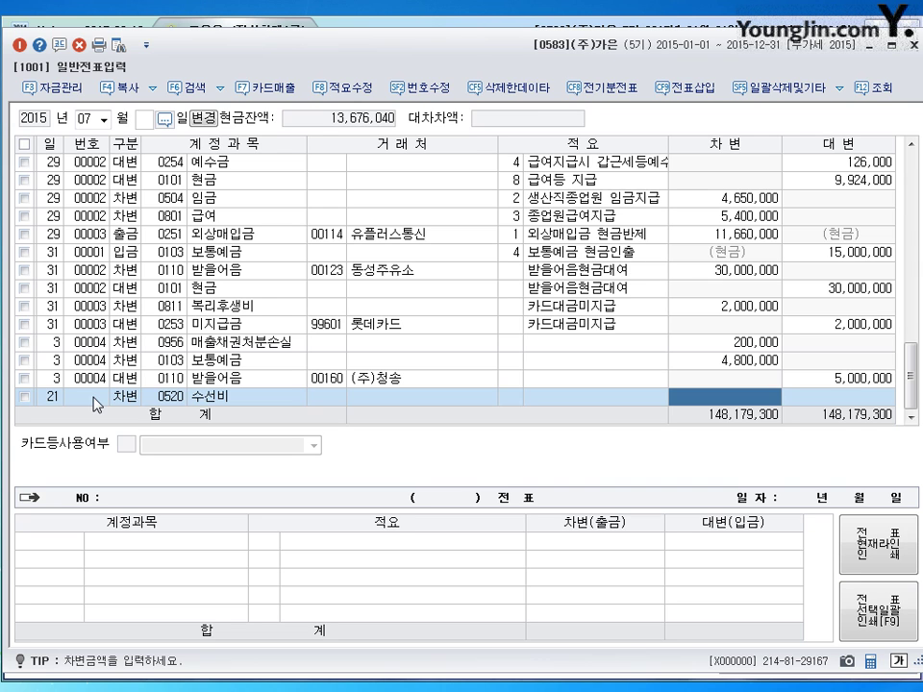
type("5100000")
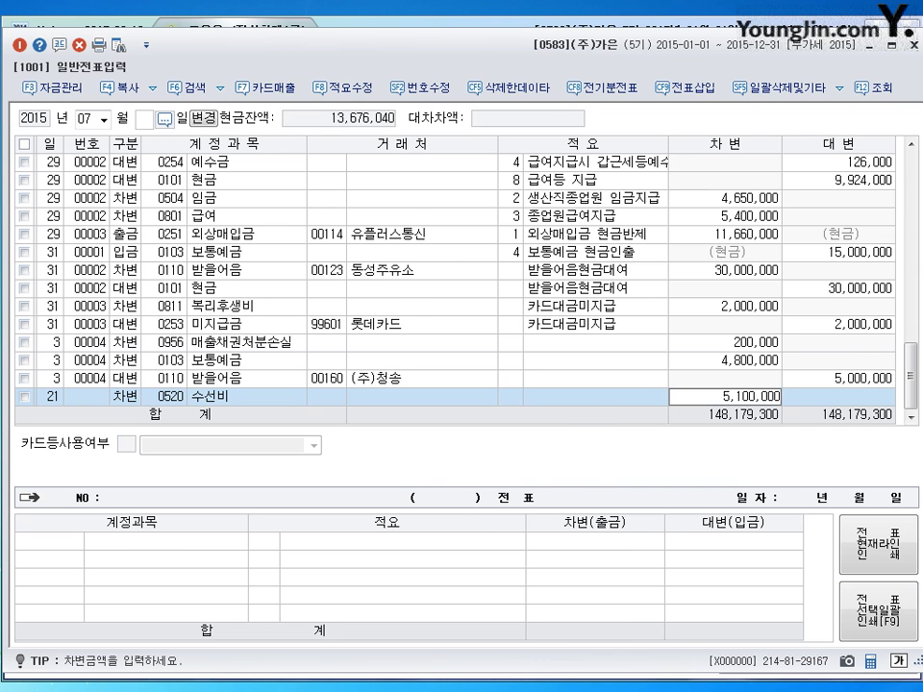
key("Return")
type("3202")
key("Return")
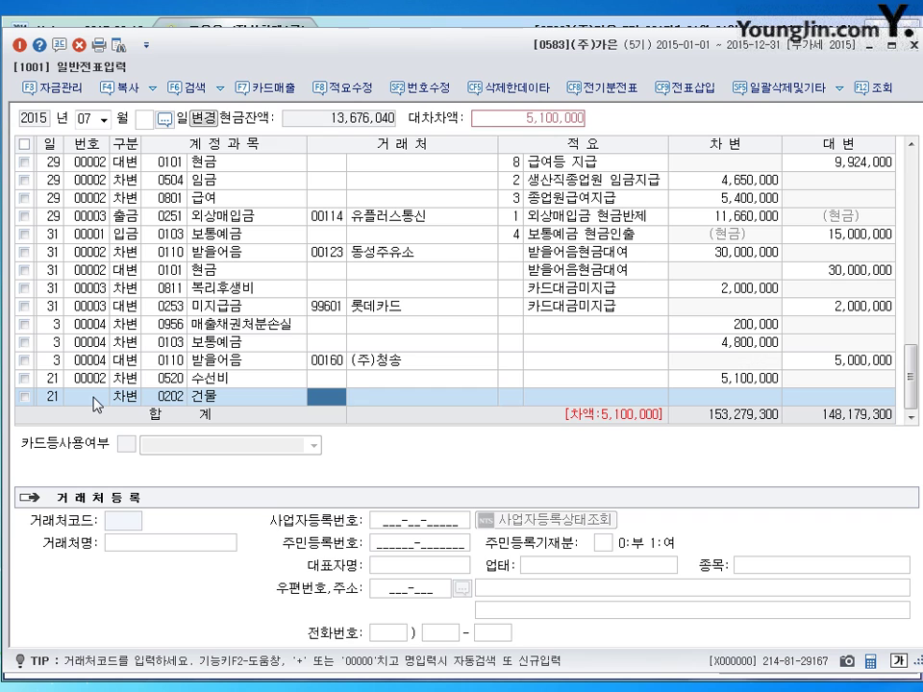
key("Return")
key("Return")
type("14")
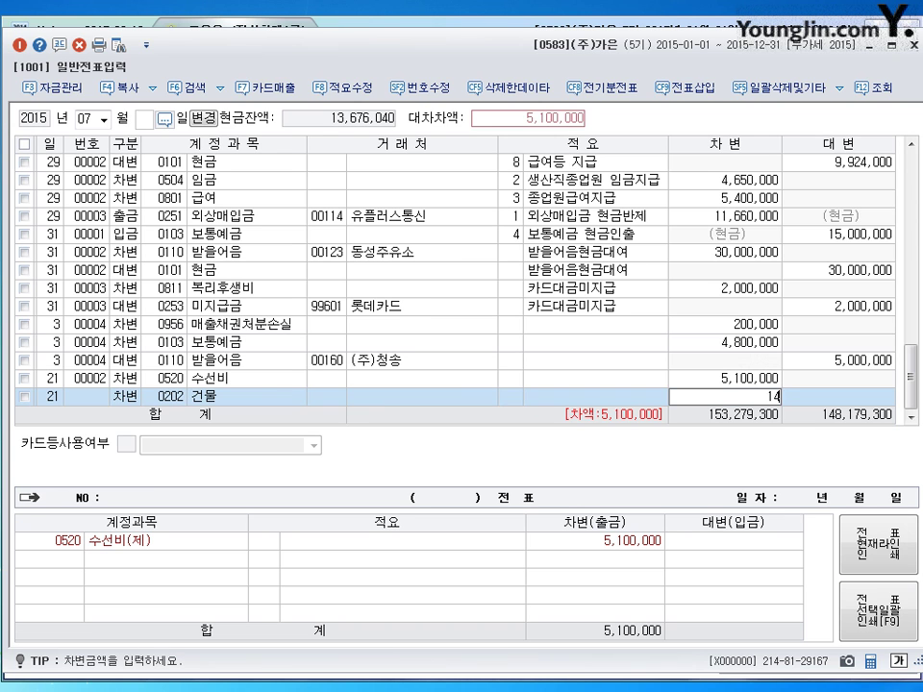
type(",600,000")
key("Return")
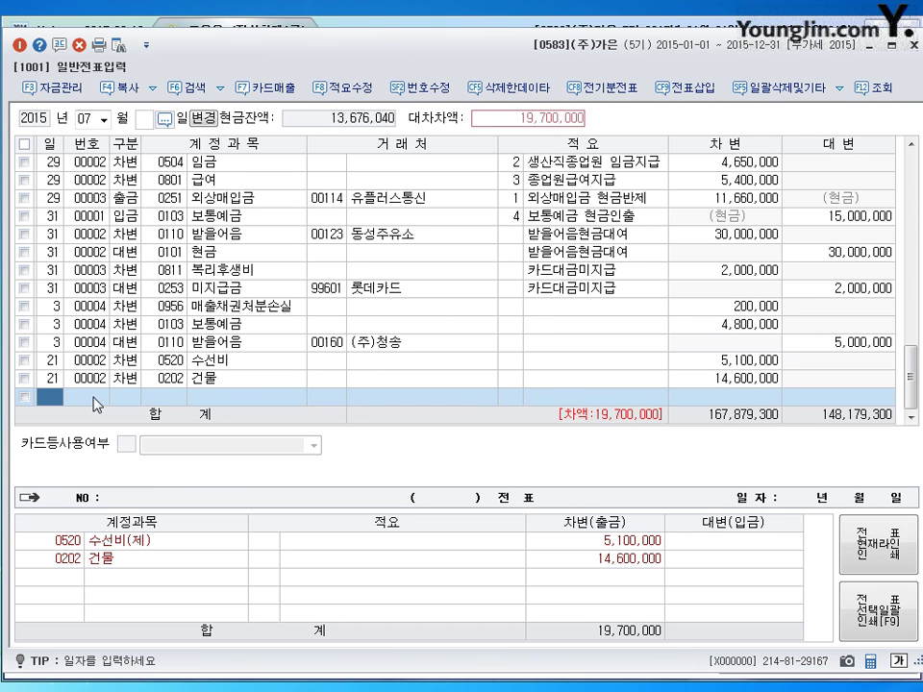
key("Return")
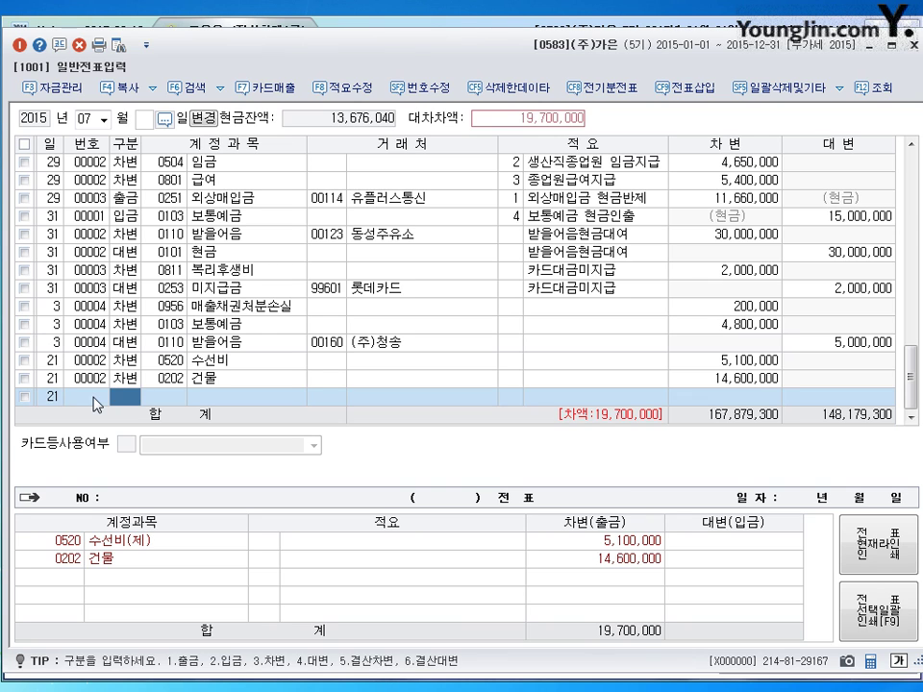
Step: Credit 0102 당좌예금 19,700,000 to balance it, then switch the journal to August
key("4")
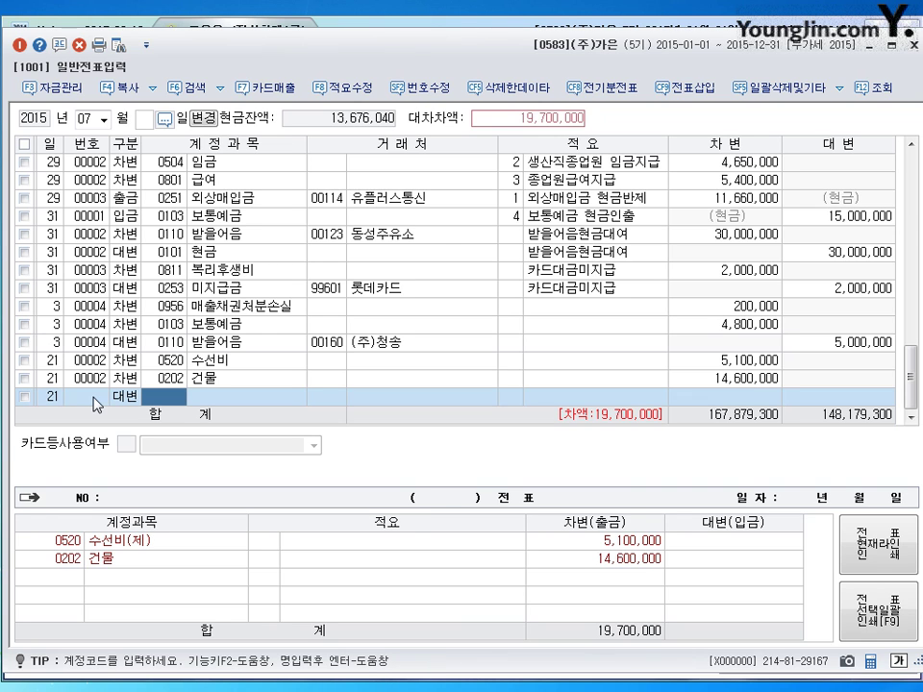
type("102")
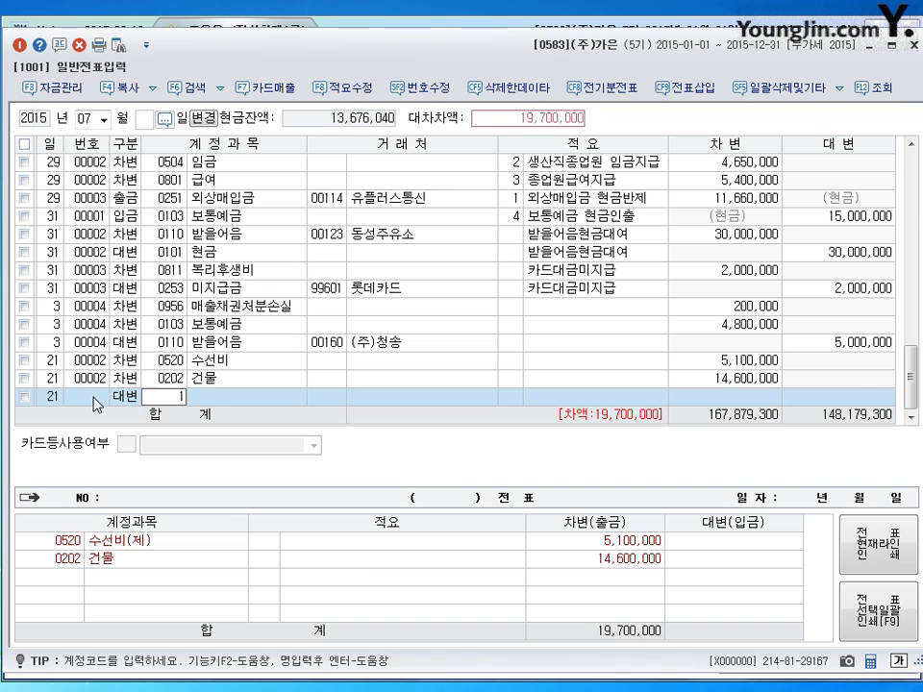
key("Return")
key("Return")
key("Return")
key("Return")
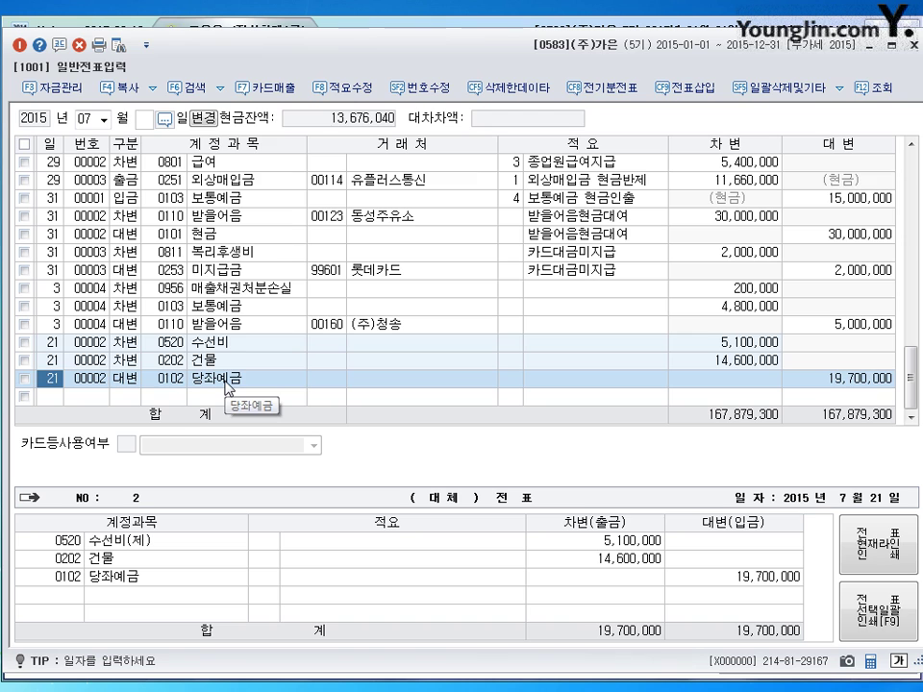
left_click(67, 397)
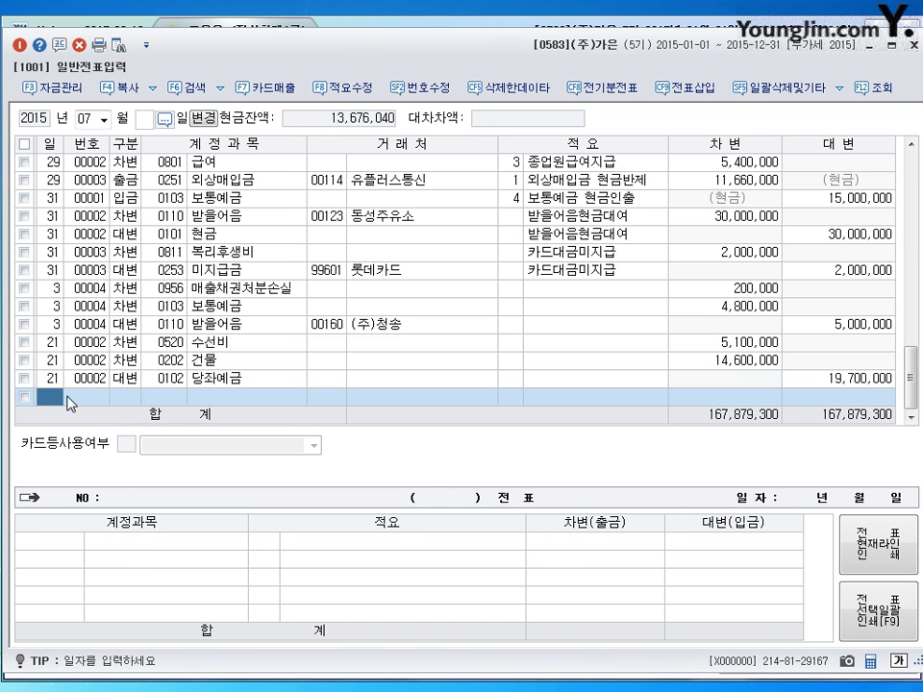
key("Page_Down")
key("Return")
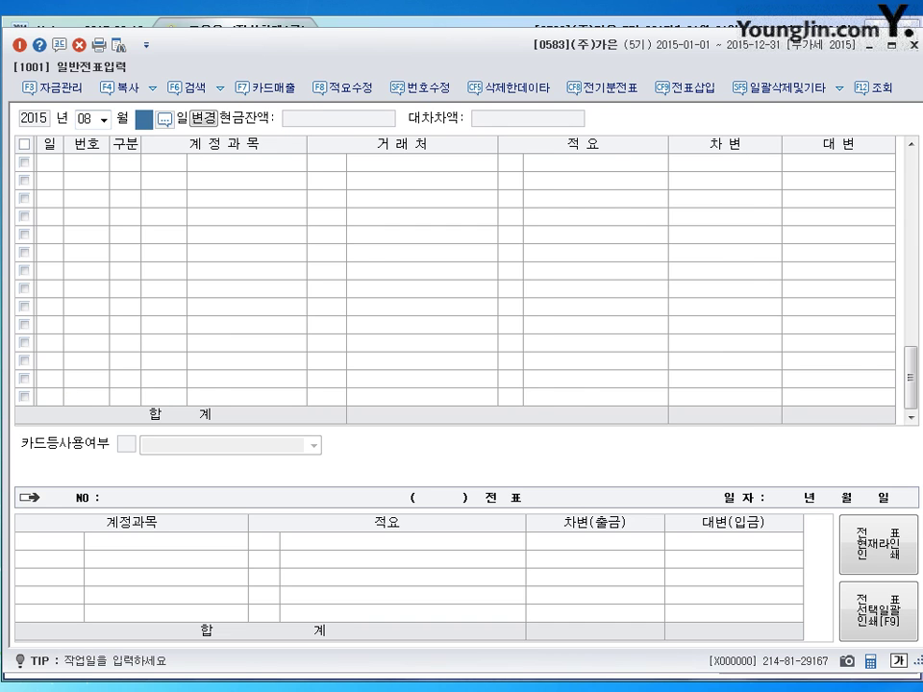
Step: Start an August 30 line for account 0153 원재료
key("Return")
type("30")
key("Return")
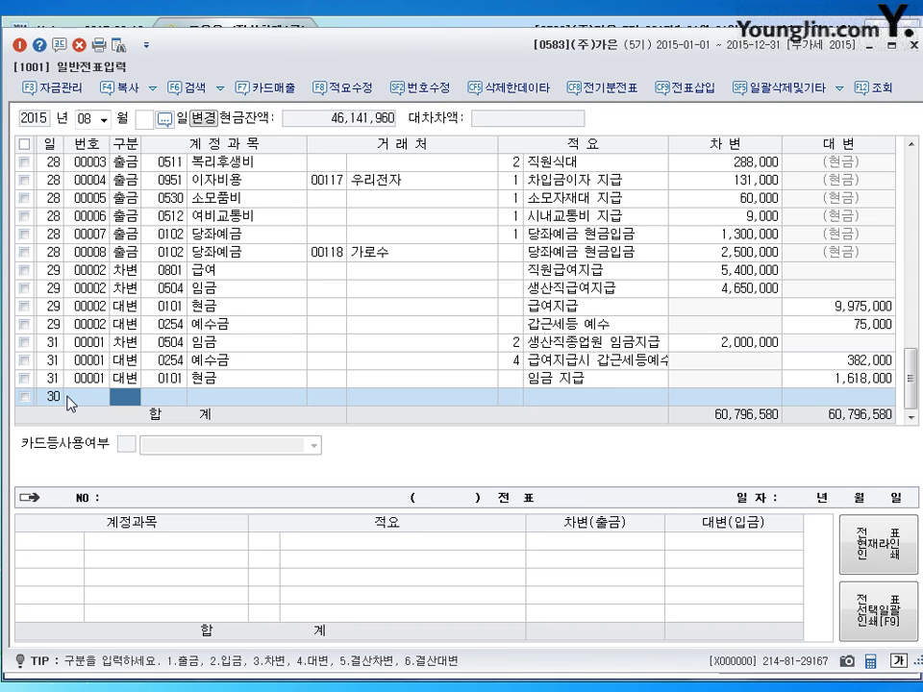
type("3")
key("Return")
type("153")
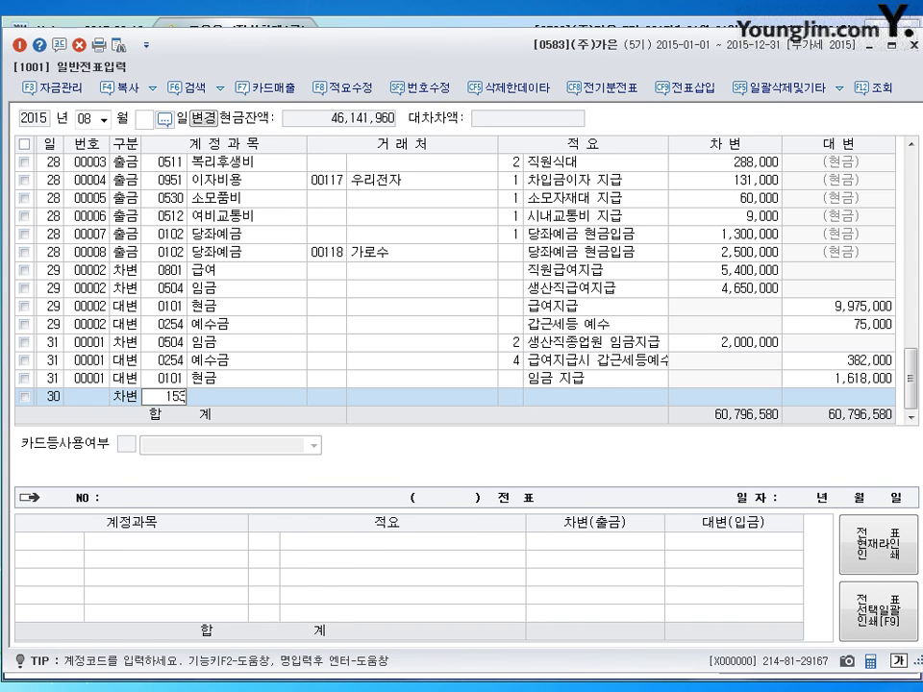
key("Return")
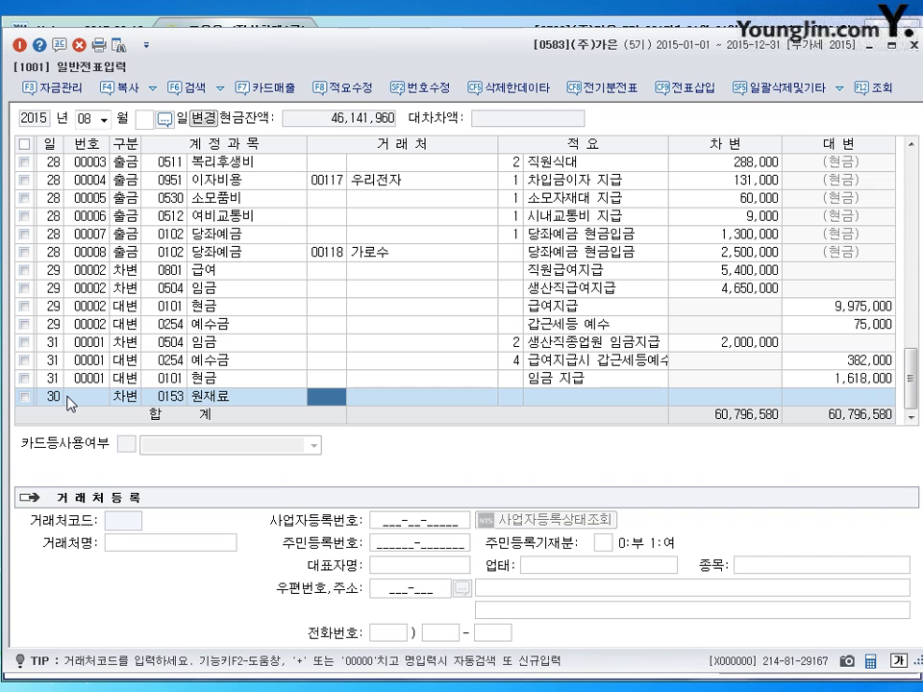
Step: Make the line a cash payment (구분 1 출금) of 3,500,000
key("Left")
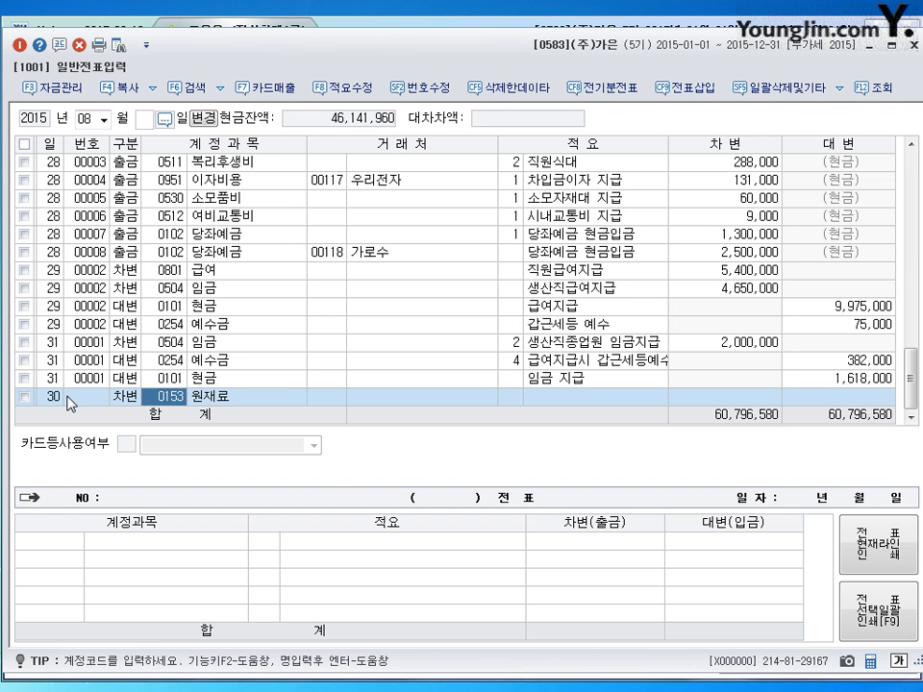
key("Left")
type("1")
key("Return")
key("Return")
key("Return")
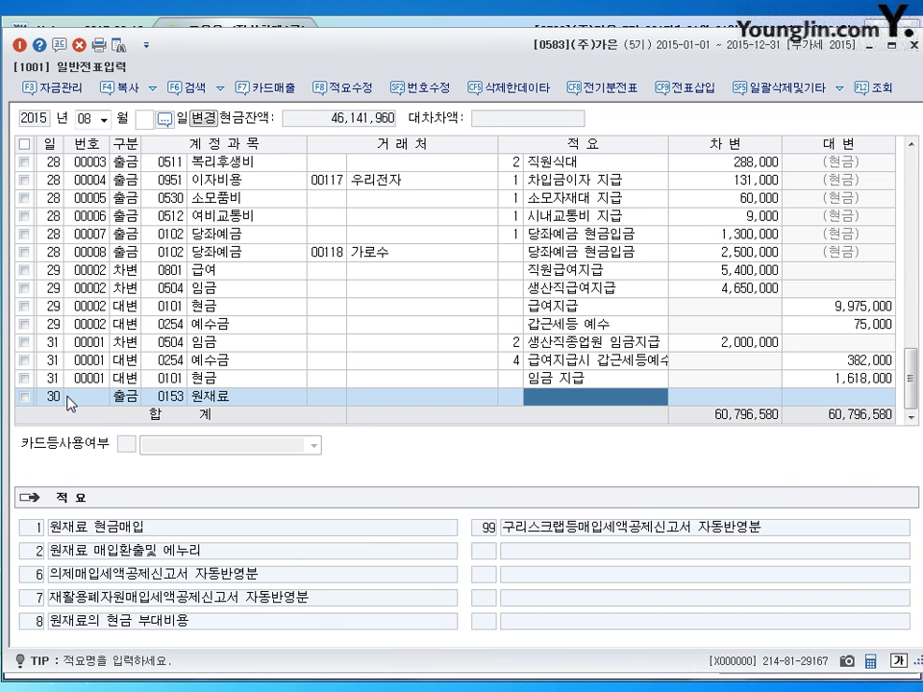
key("Return")
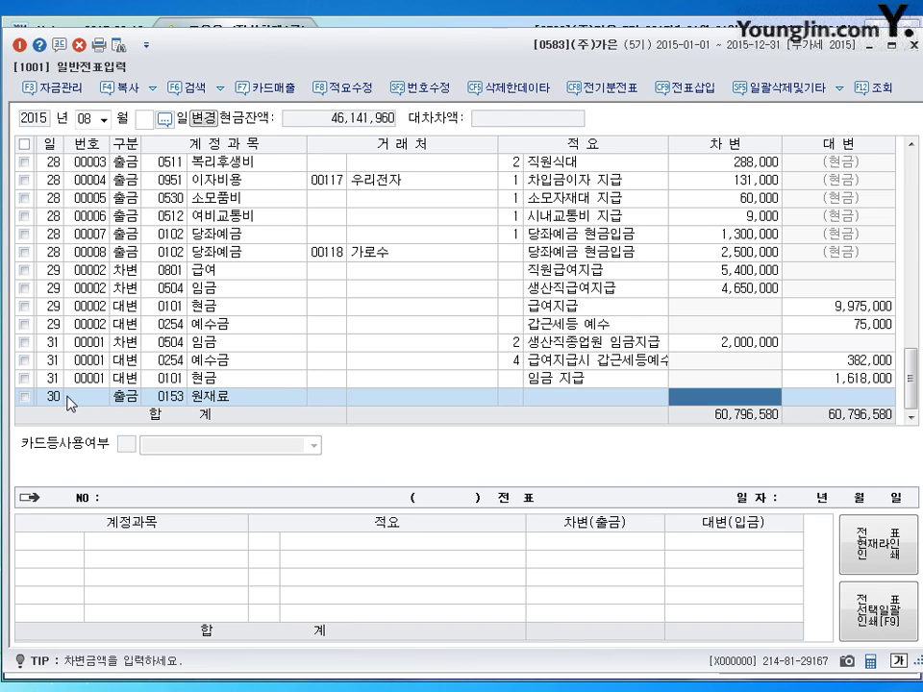
type("3500000")
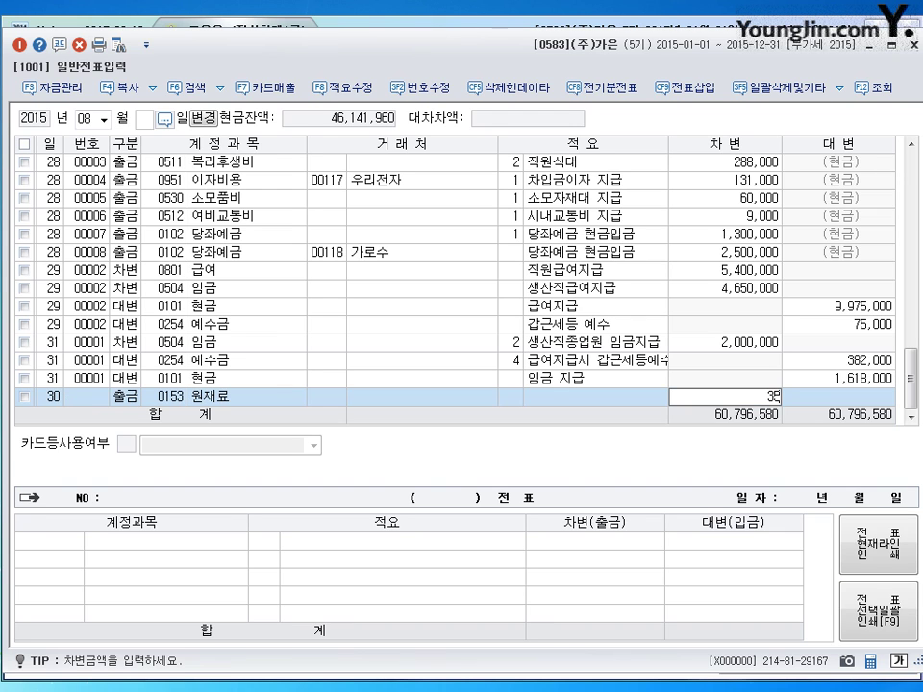
key("Return")
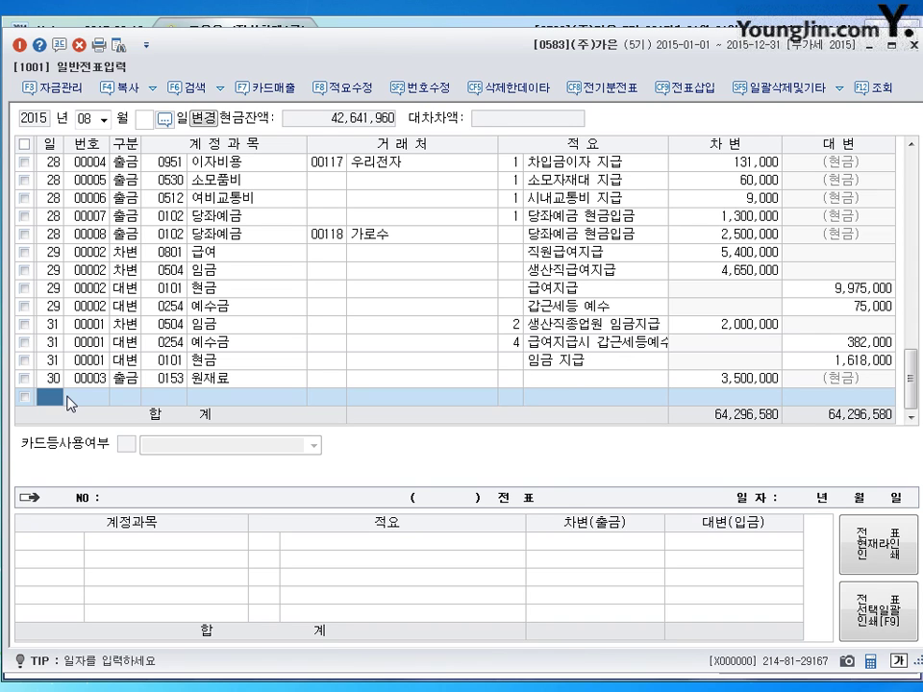
key("shift+Tab")
Step: Switch the journal to September 2015 and start a line dated the 5th
type("09")
key("Return")
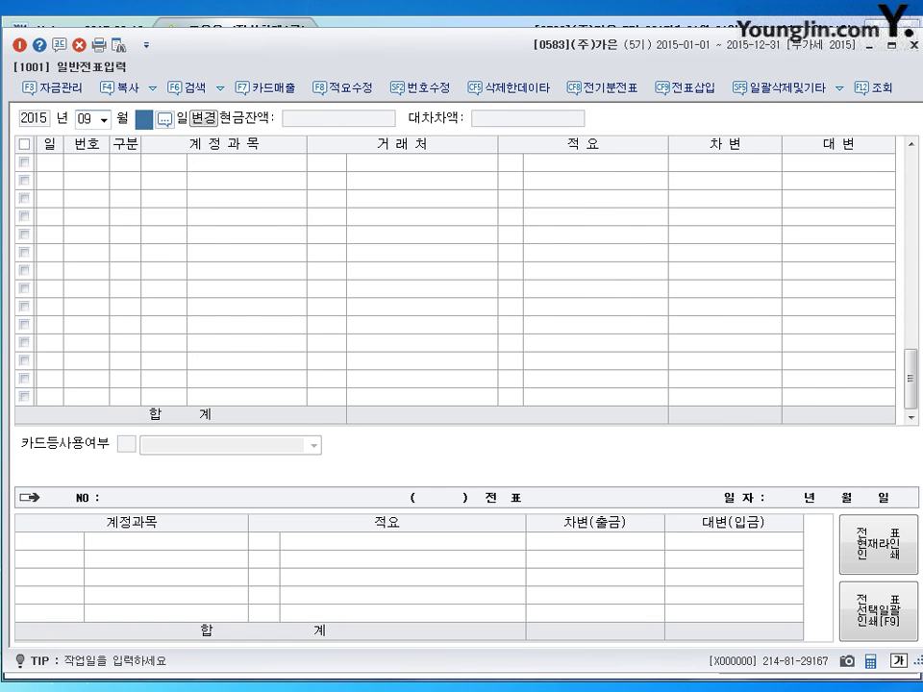
key("Return")
type("5")
key("Return")
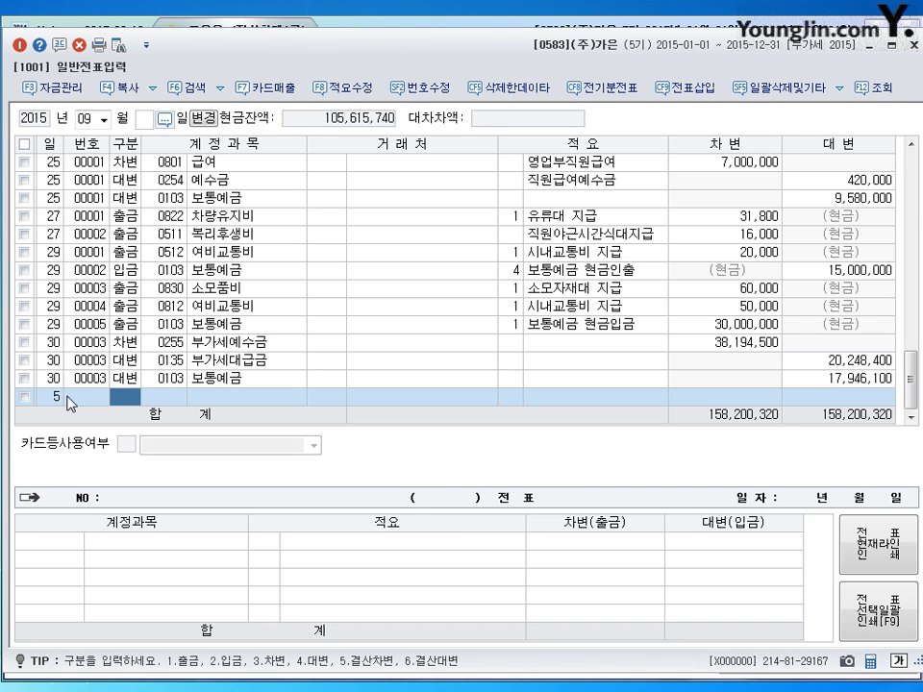
Step: Make it a debit line with account 0406 매출할인 found via the 매출 account search
key("3")
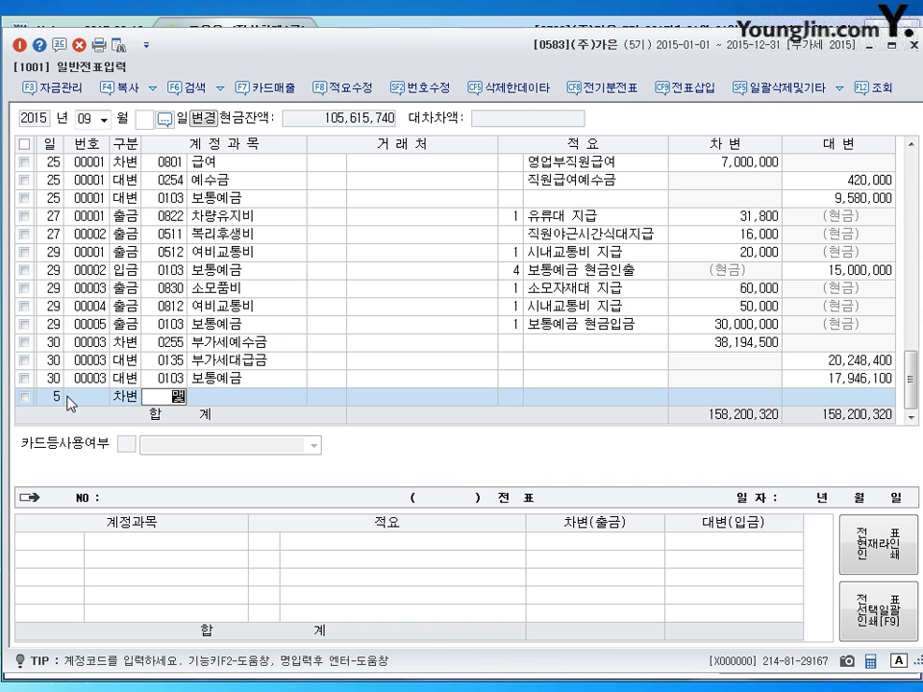
type("매출")
key("Return")
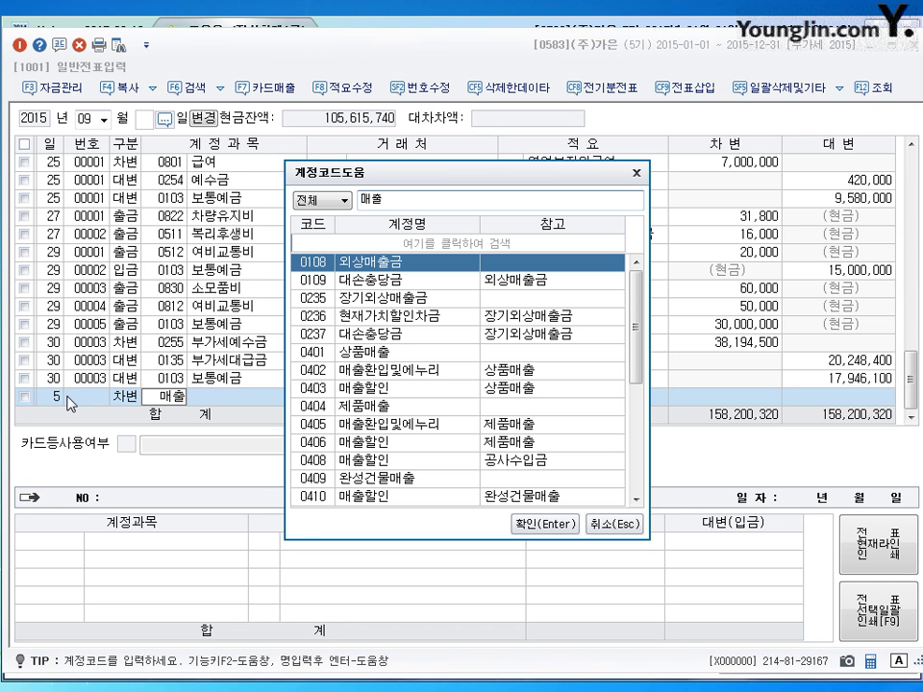
type("할ㅇ")
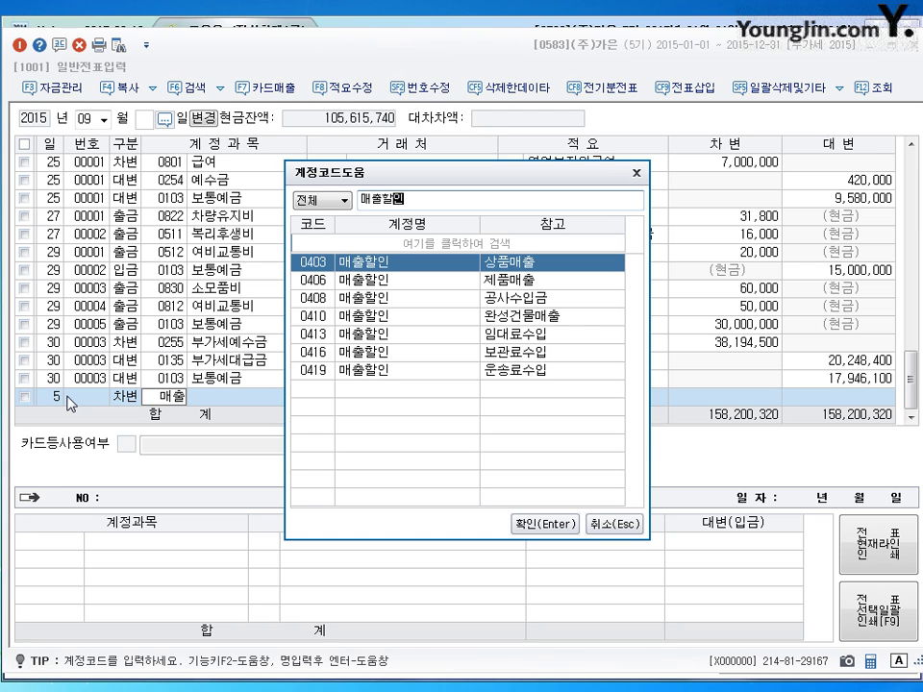
type("ㄴ")
key("Down")
key("Down")
key("Down")
key("Down")
key("Down")
key("Down")
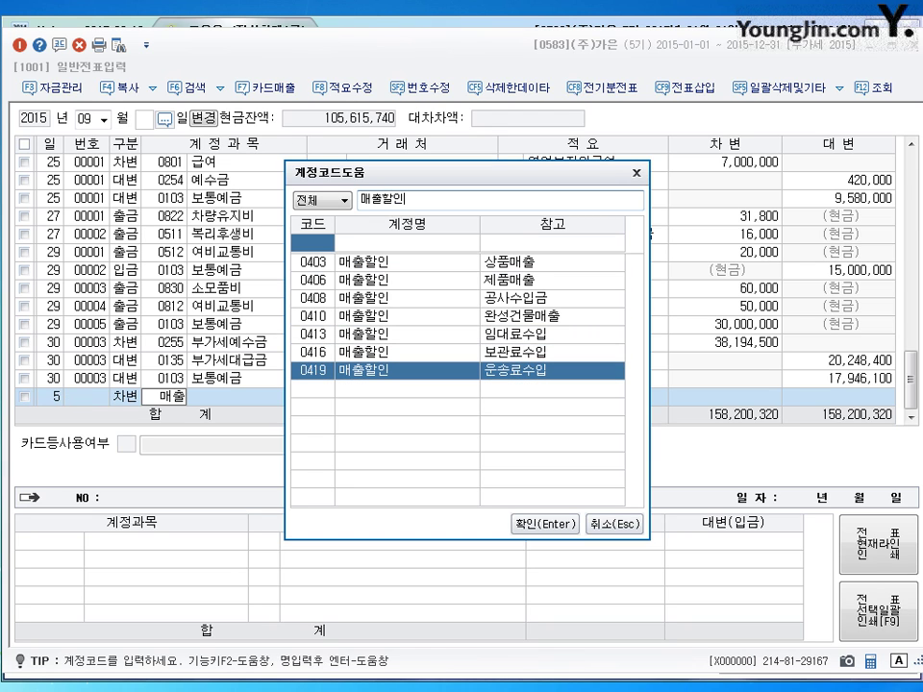
key("Up")
key("Up")
key("Up")
key("Up")
key("Up")
key("Up")
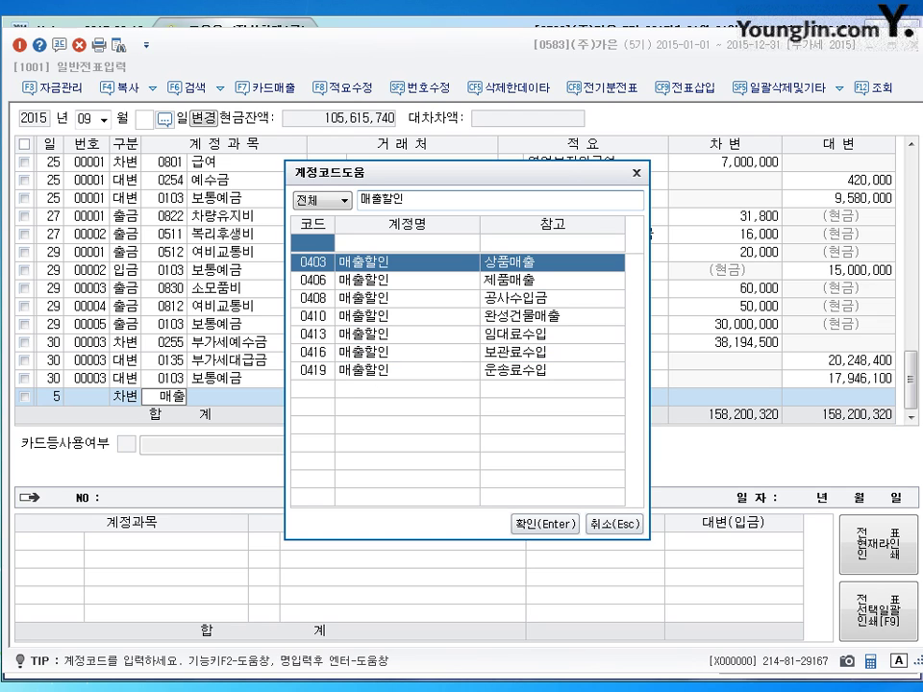
key("Down")
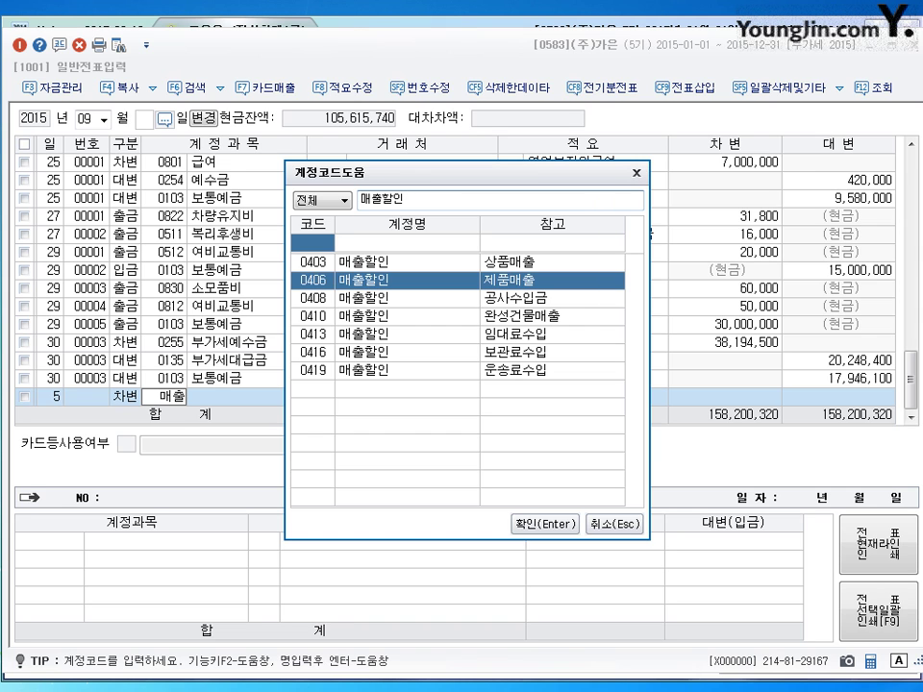
key("Return")
key("Return")
key("Return")
key("Return")
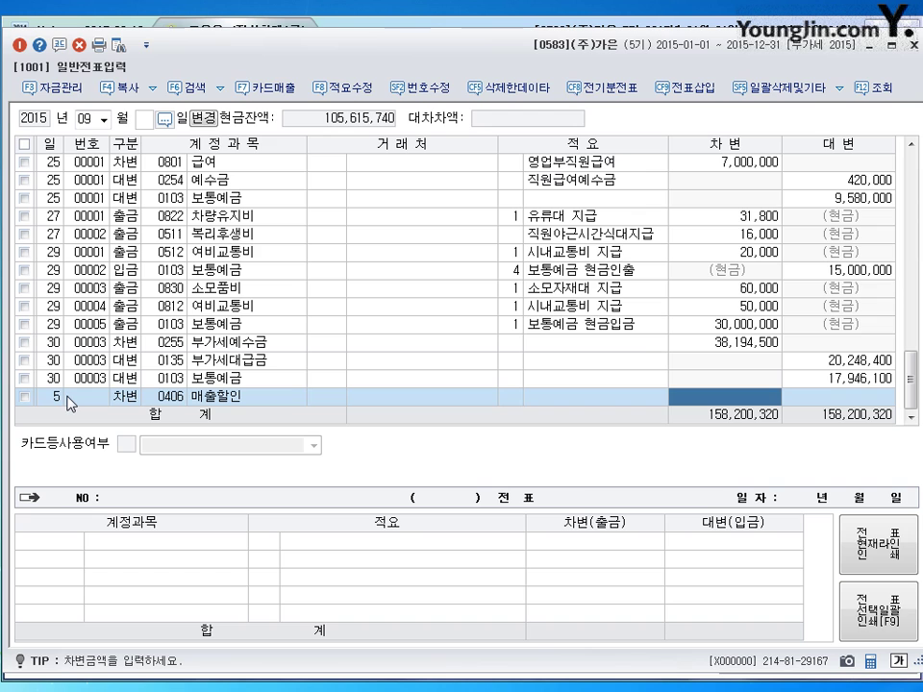
Step: Debit 매출할인 210,000 and 0103 보통예금 6,790,000 on the September 5 voucher
type("210")
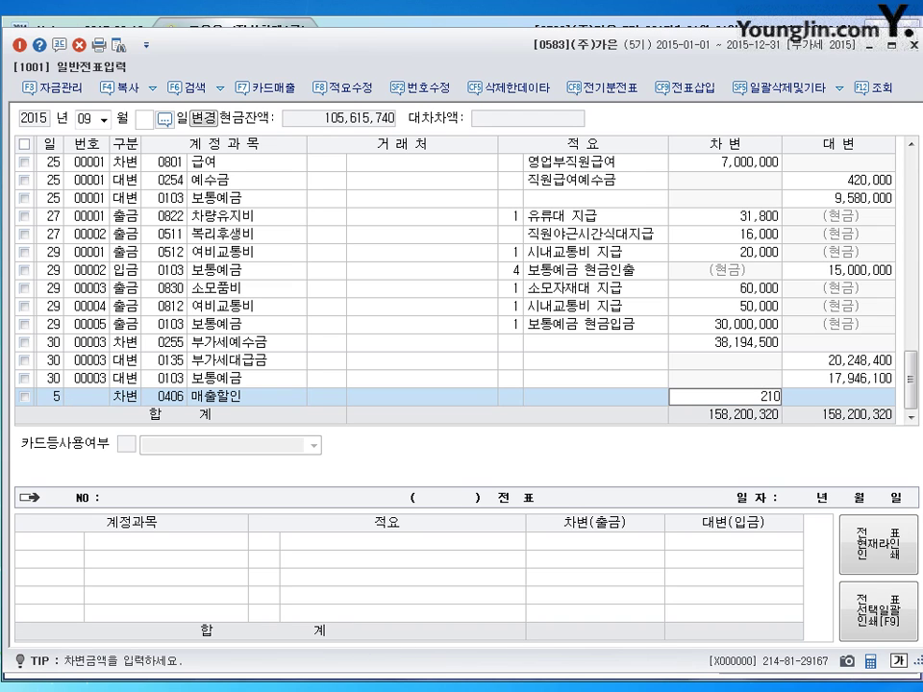
type(",000")
key("Return")
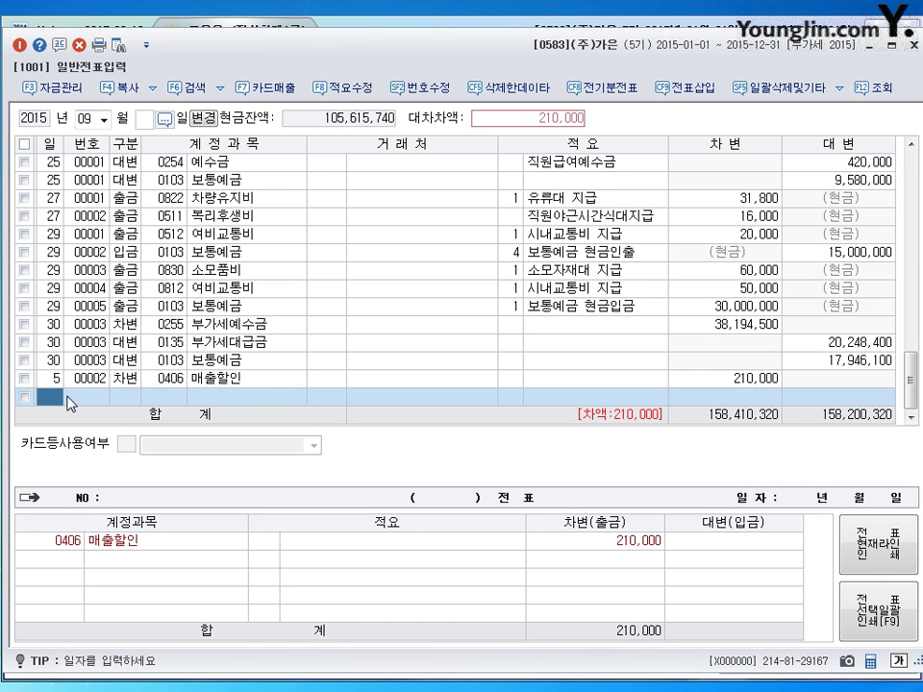
key("Return")
key("Return")
type("103")
key("Return")
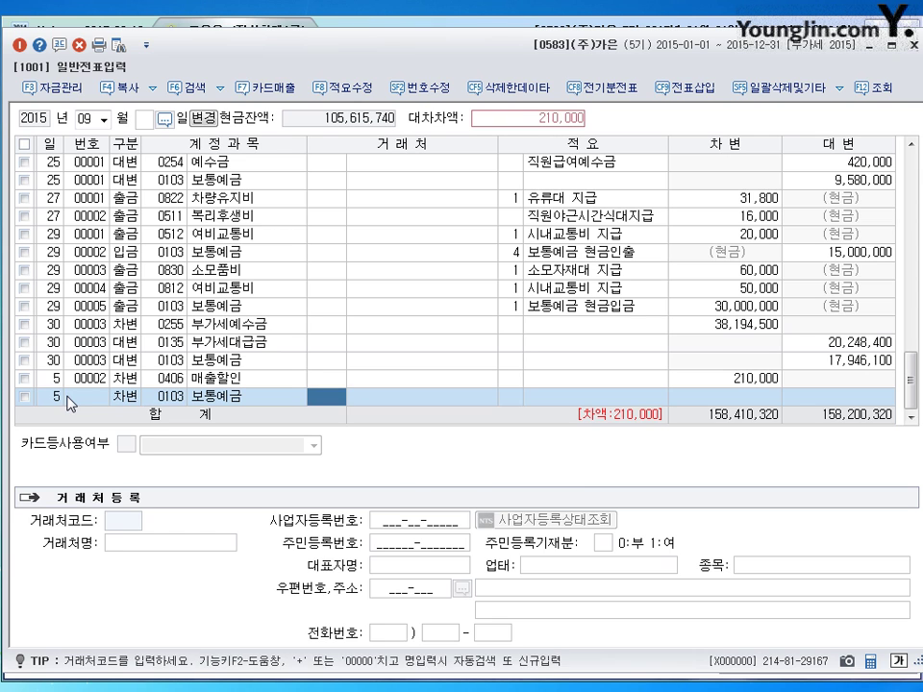
key("Return")
key("Return")
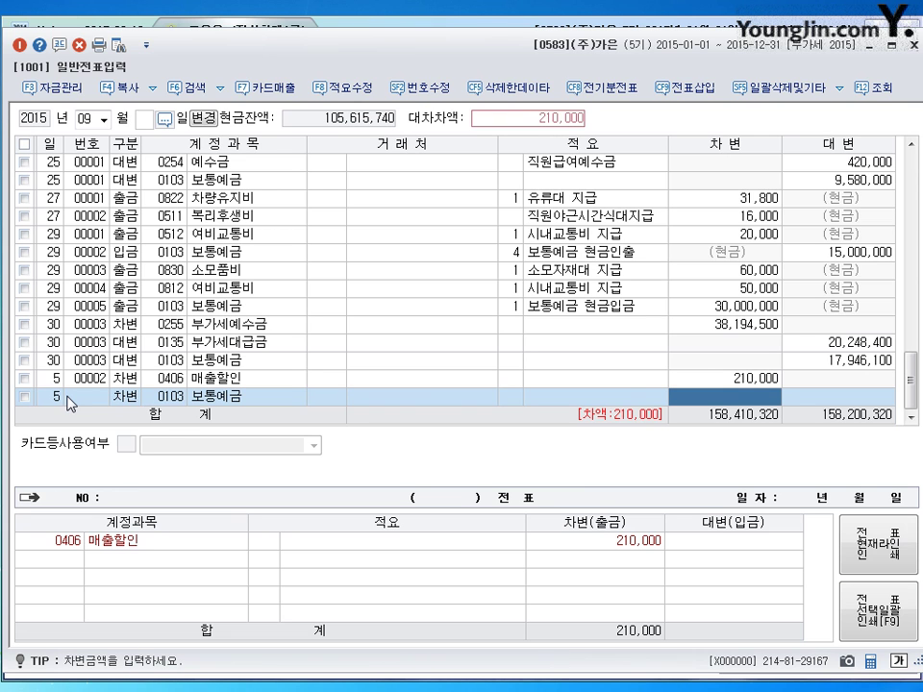
type("6790000")
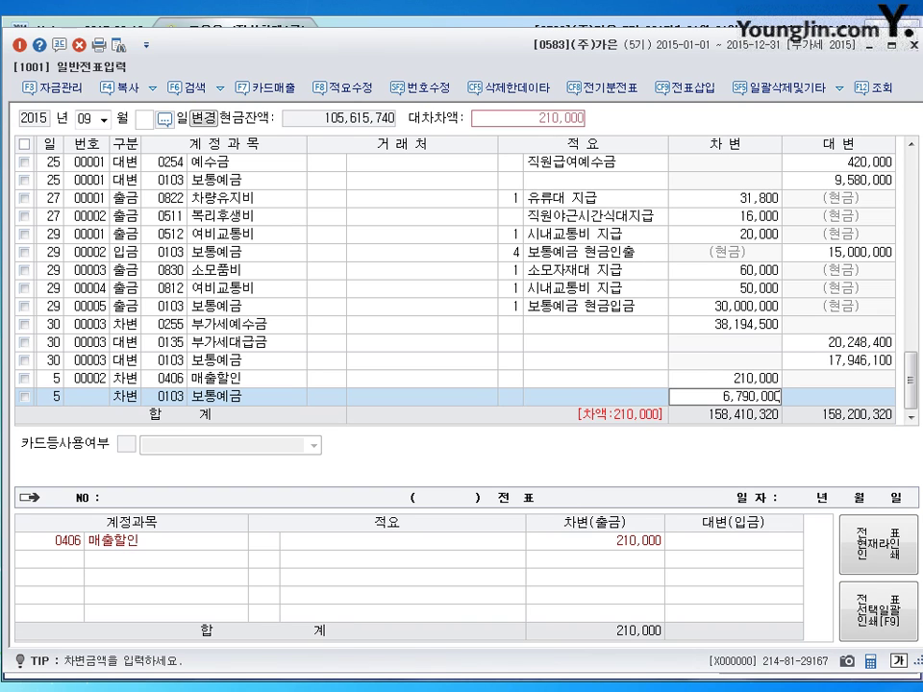
key("Return")
Step: Credit 0108 외상매출금 7,000,000 to customer 오성상사 (00133)
key("Return")
type("4")
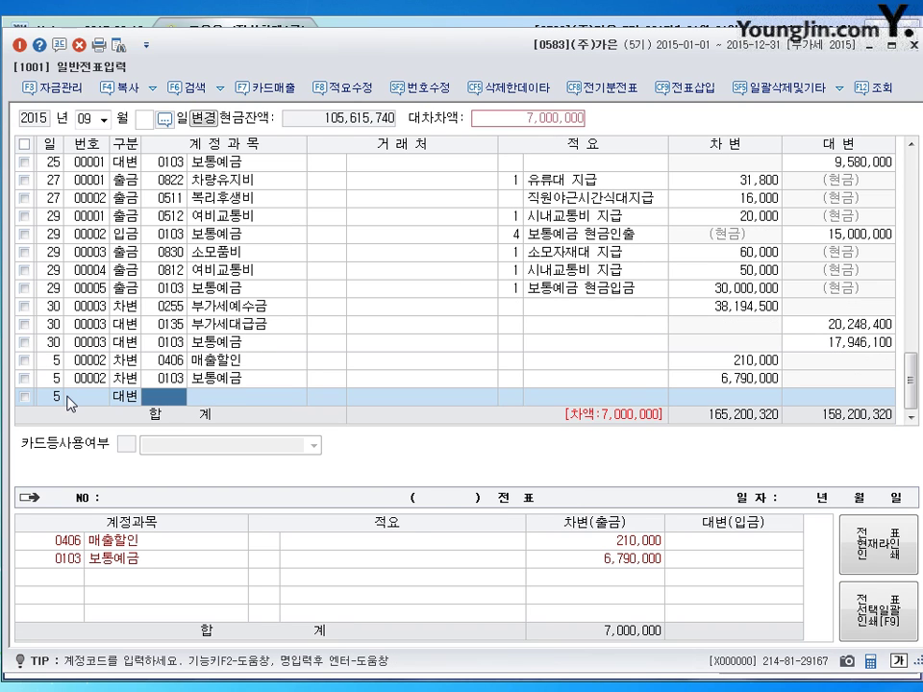
type("108")
key("Return")
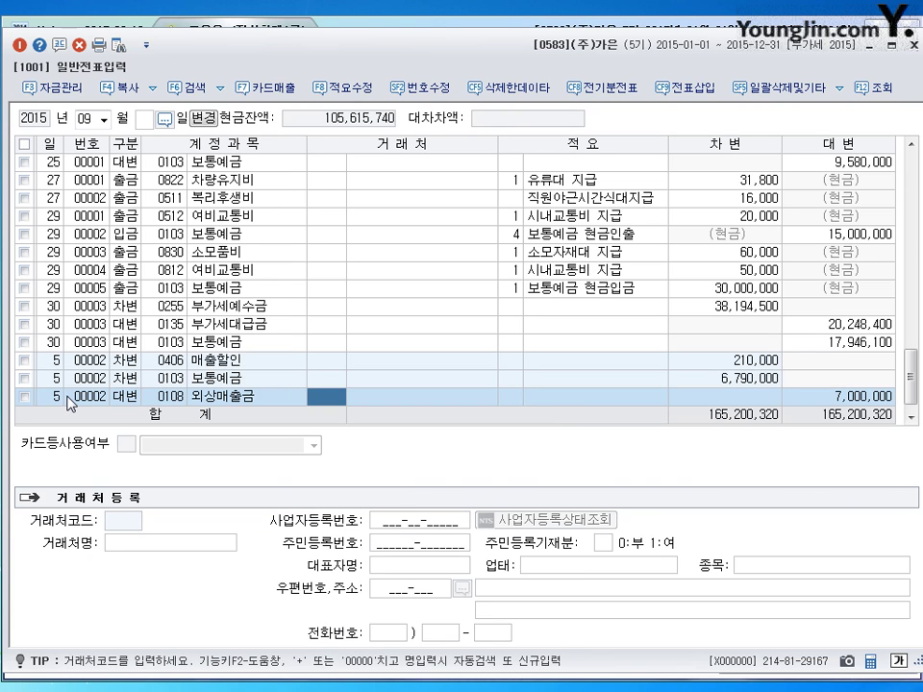
type("오세ㅇ")
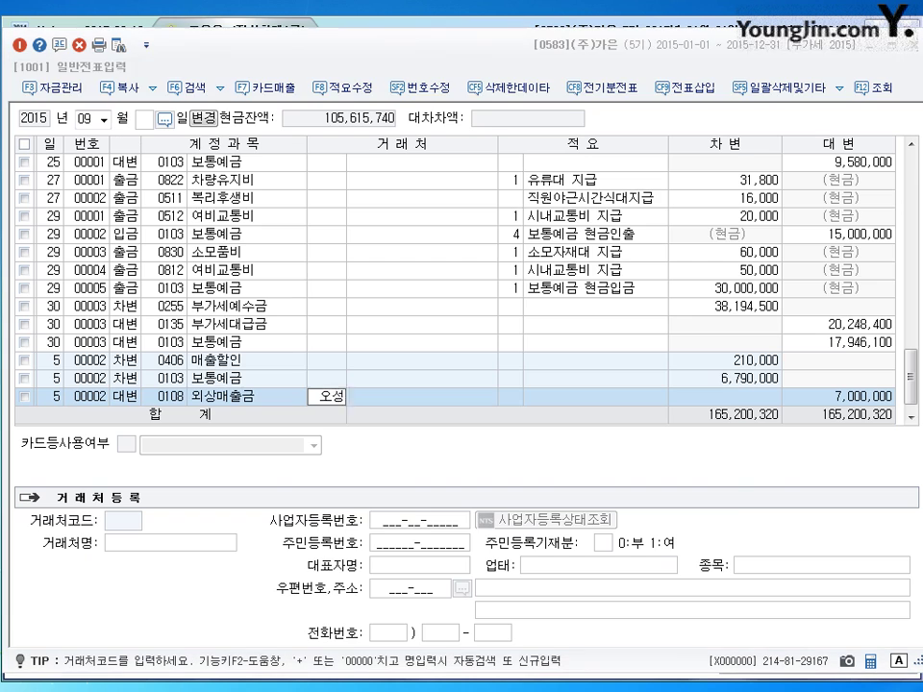
key("Return")
key("Return")
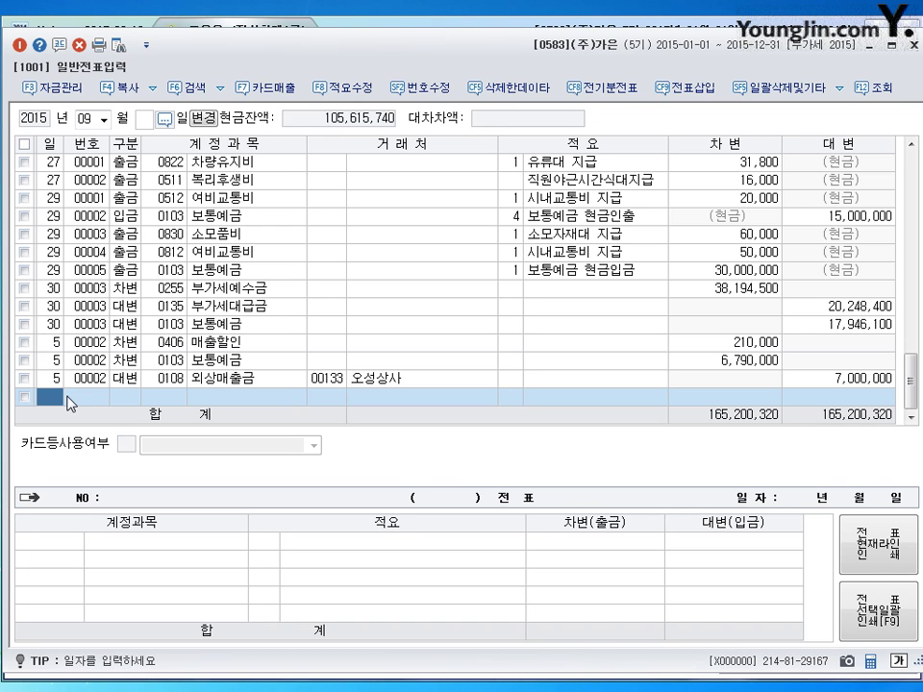
Step: Start a September 26 line debiting 0295 퇴직급여충당부채 12,000,000
type("26")
key("Return")
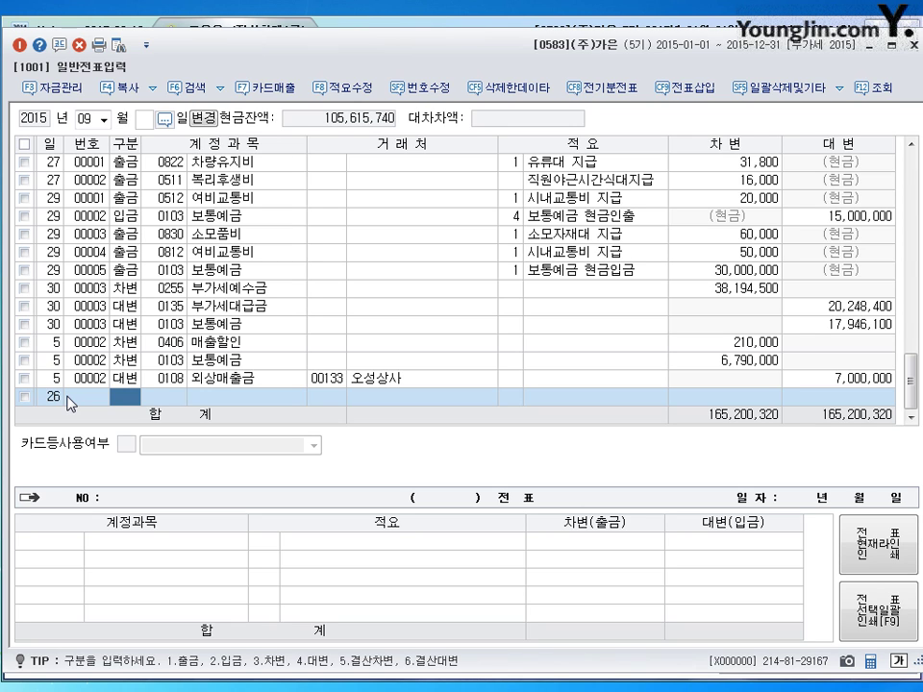
type("3")
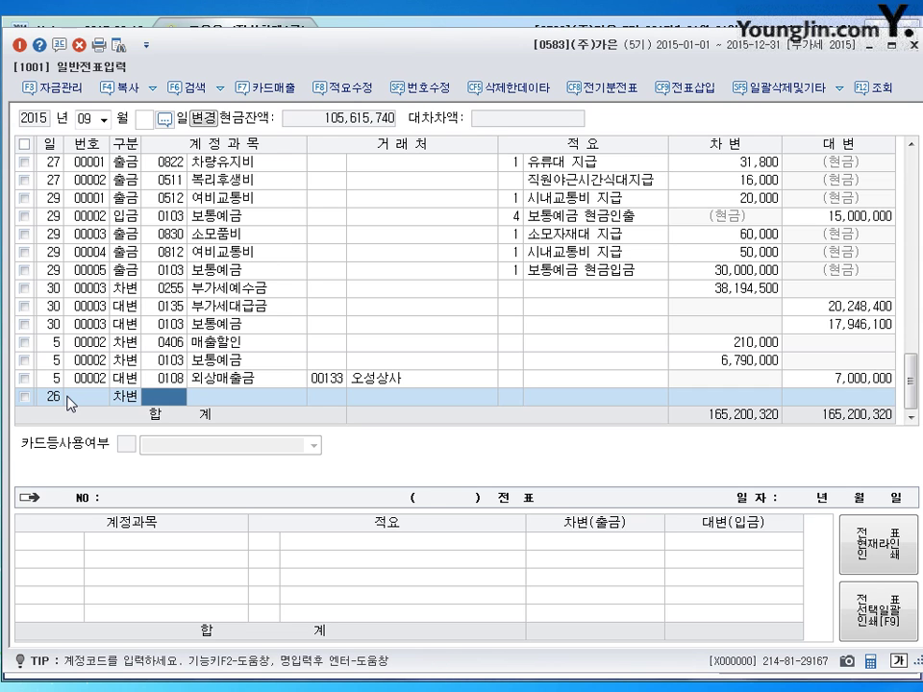
type("0295")
key("Return")
key("Return")
key("Return")
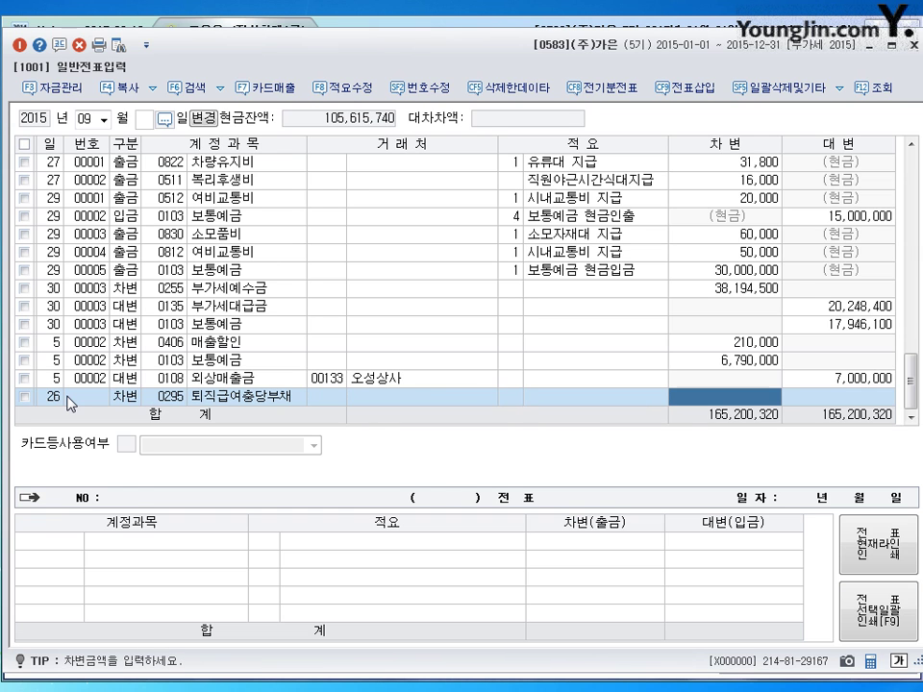
type("12000000")
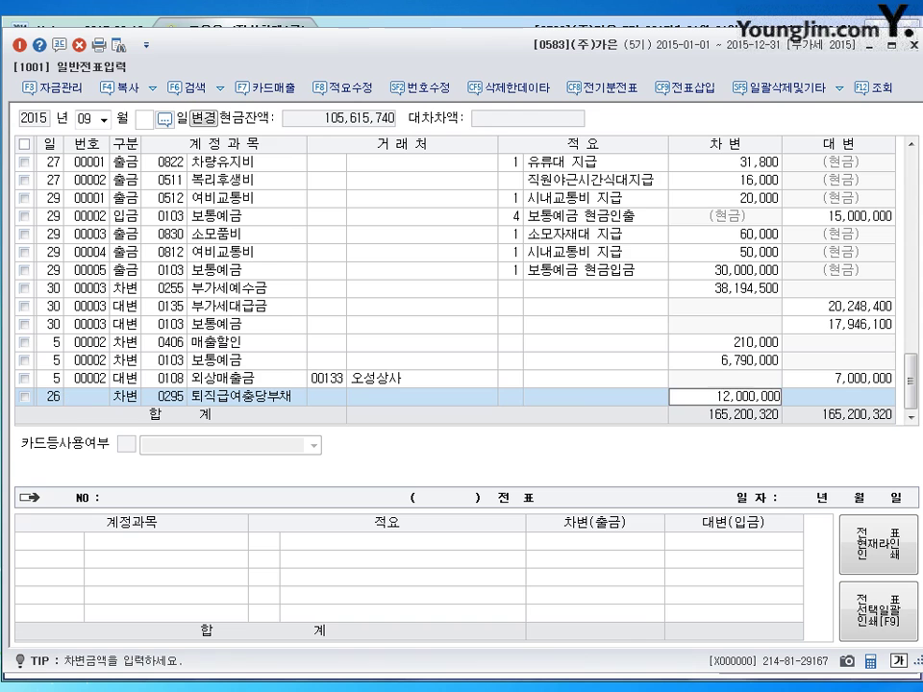
key("Return")
Step: Add a credit line for 0254 예수금 of 1,320,000
key("Return")
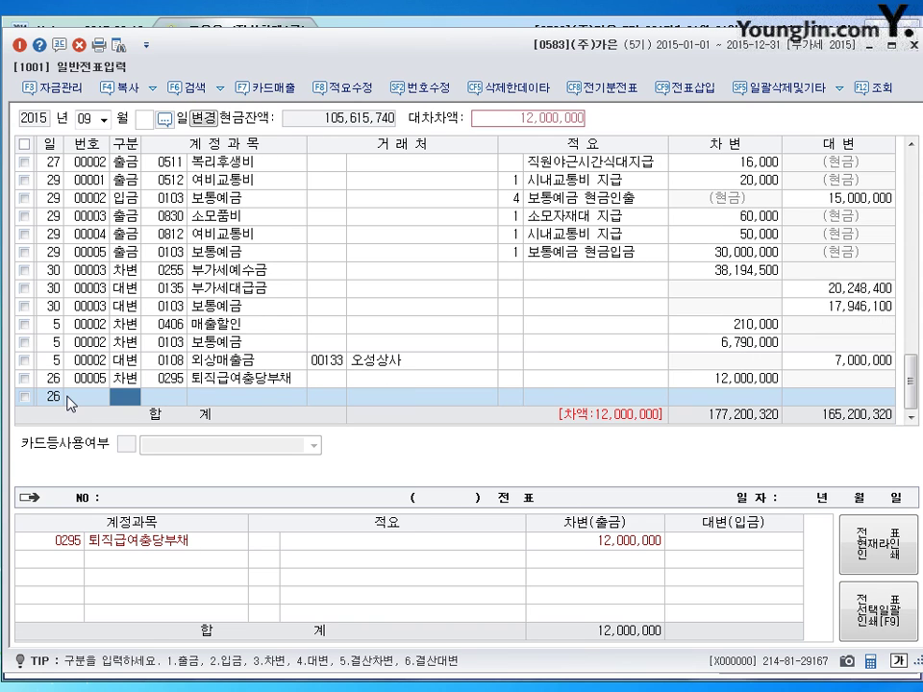
type("4")
key("Return")
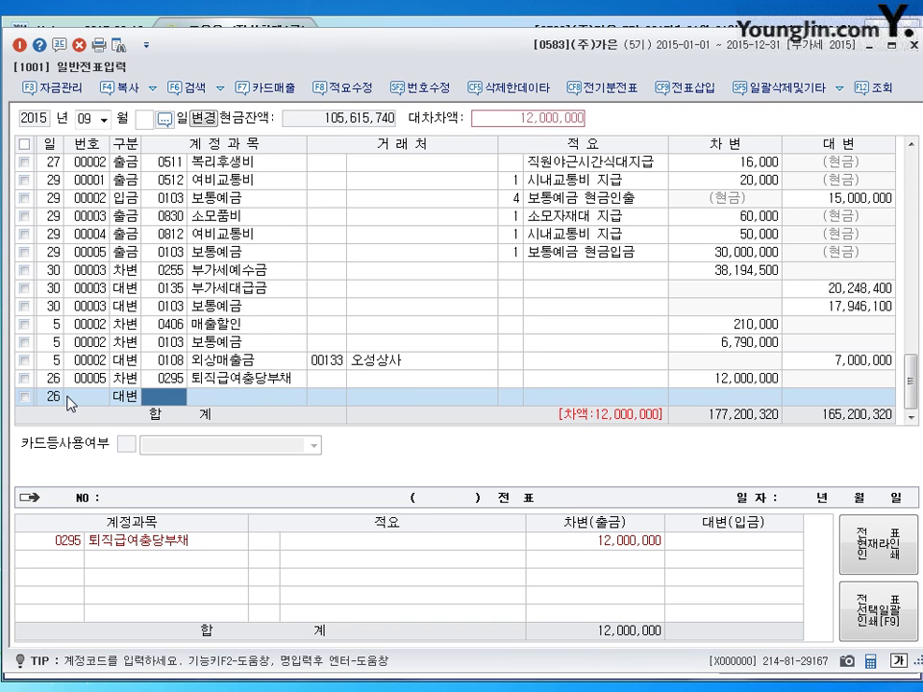
type("254")
key("Return")
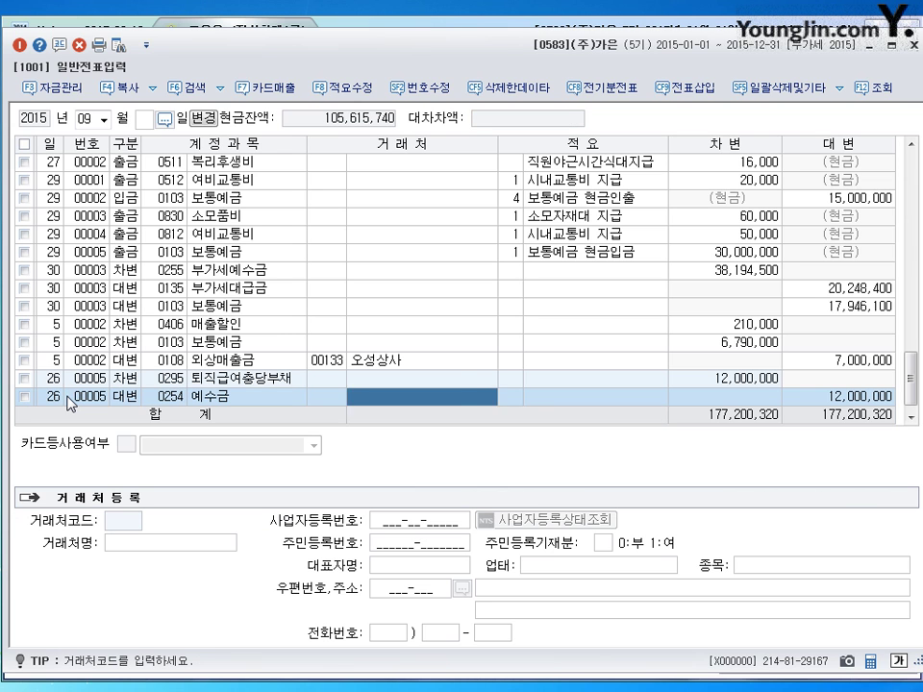
key("Return")
key("Return")
type("1320000")
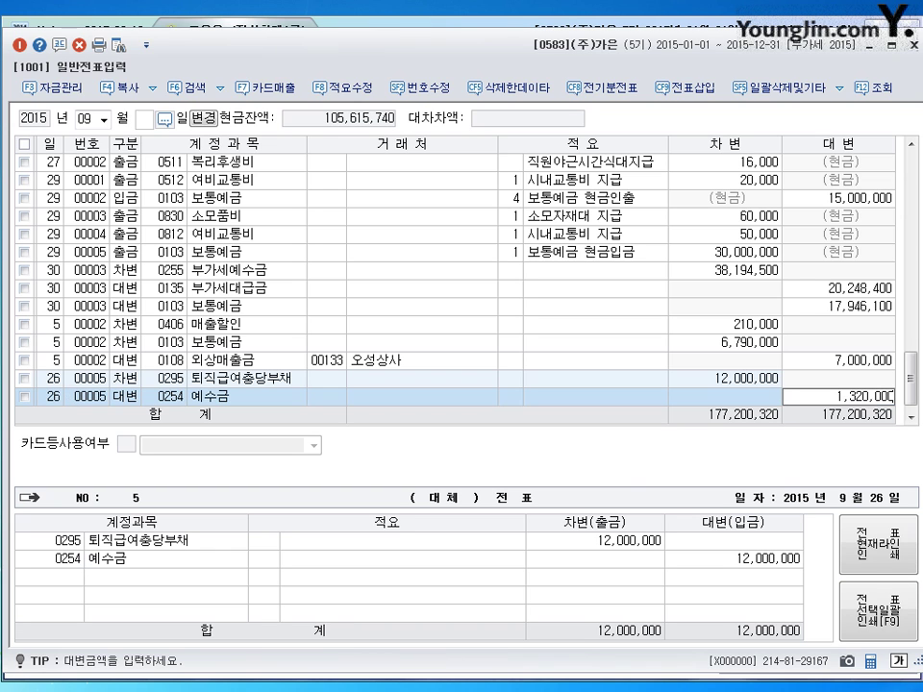
key("Return")
Step: Credit 0103 보통예금 the remaining 10,680,000, then clear the grid for another month
key("4")
key("Return")
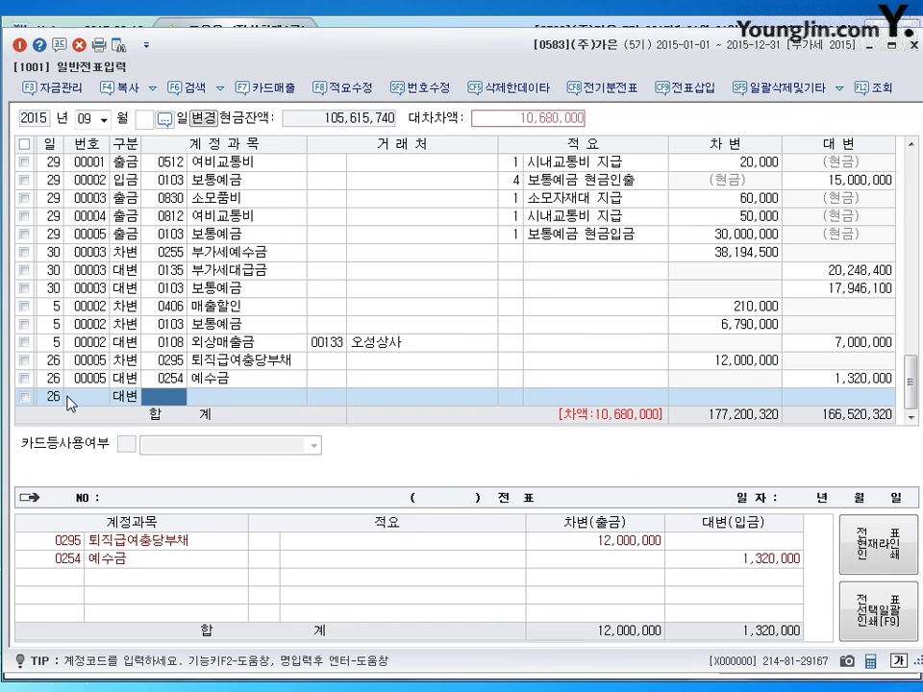
type("103")
key("Return")
key("Return")
key("Return")
key("Return")
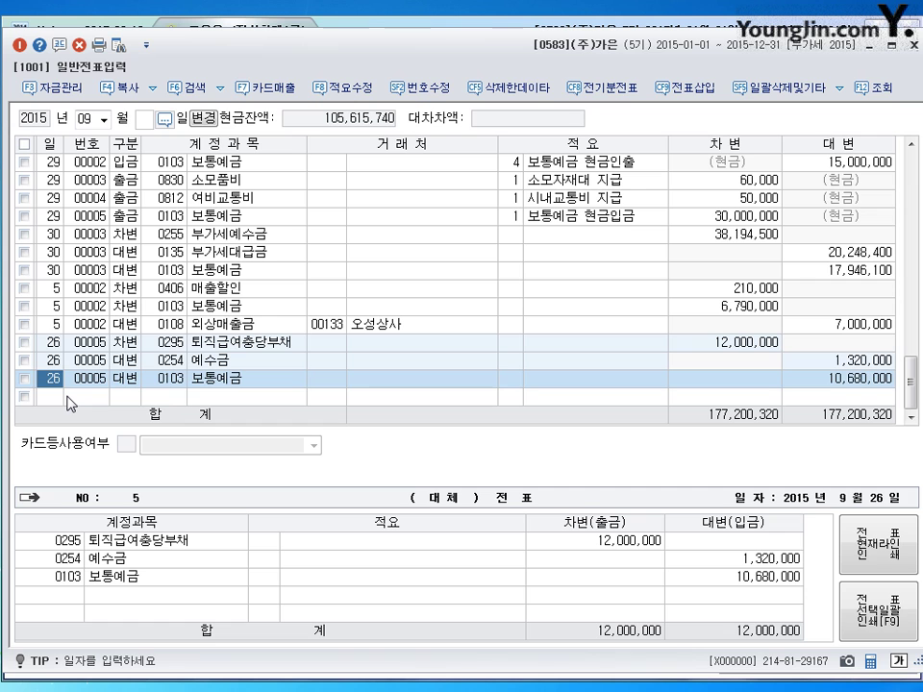
key("shift+Tab")
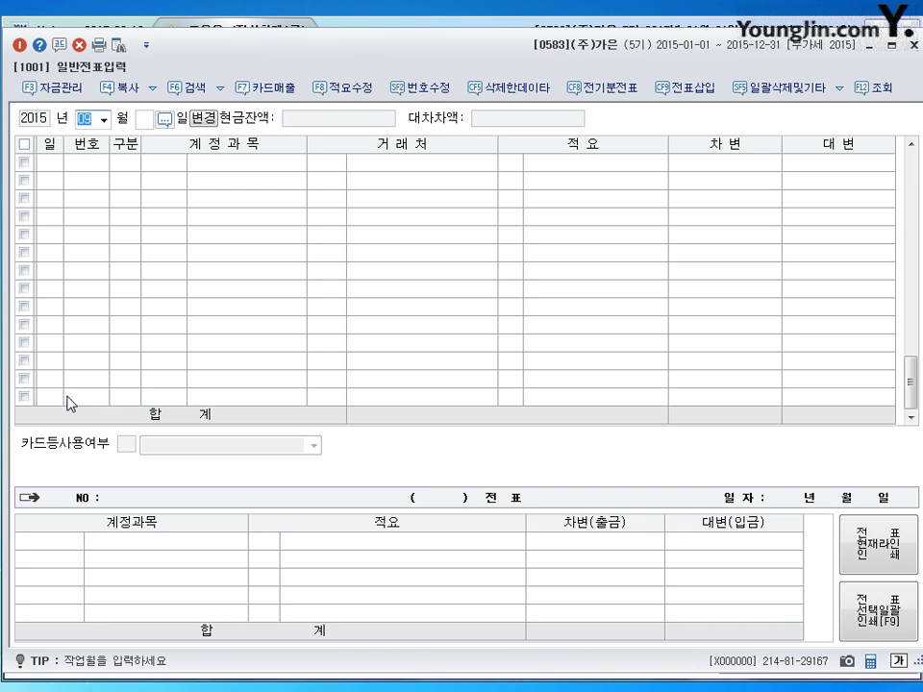
Step: Load the October 2015 general vouchers by entering month 10
type("10")
key("Return")
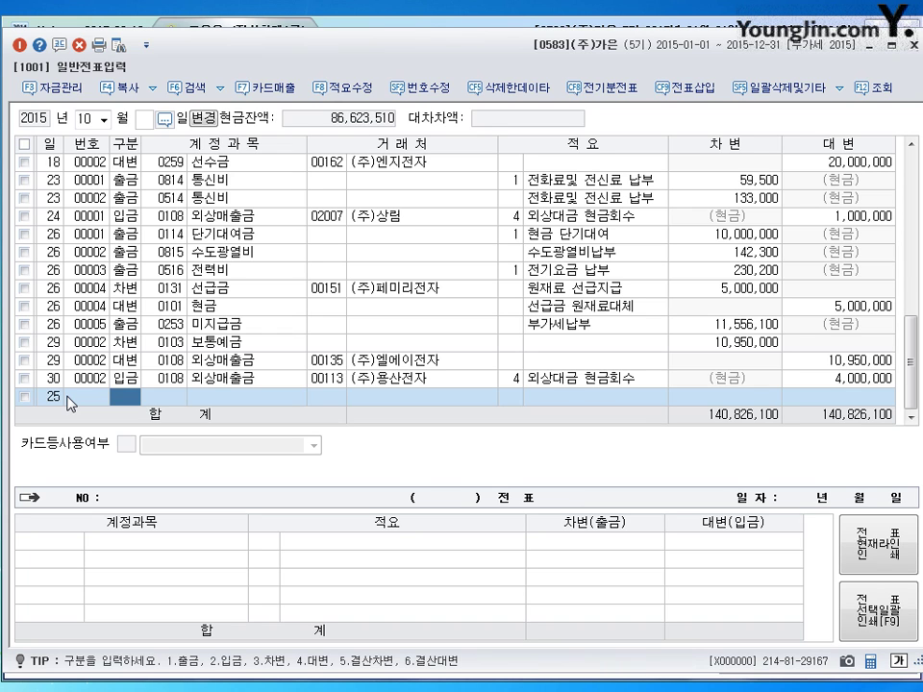
Step: Debit 0254 예수금 420,000 on a new October 25 line
key("3")
key("Return")
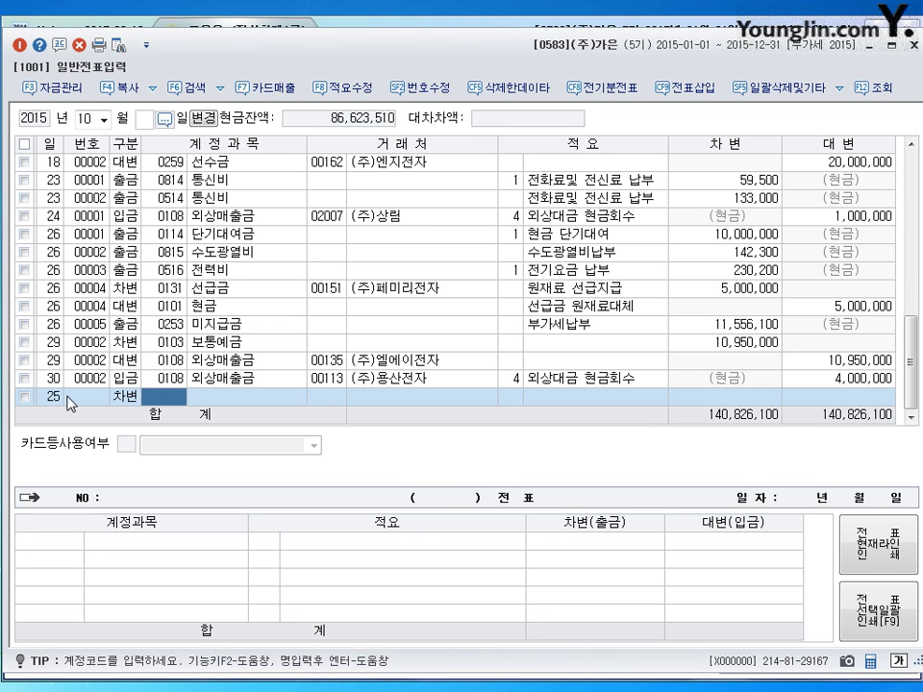
type("254")
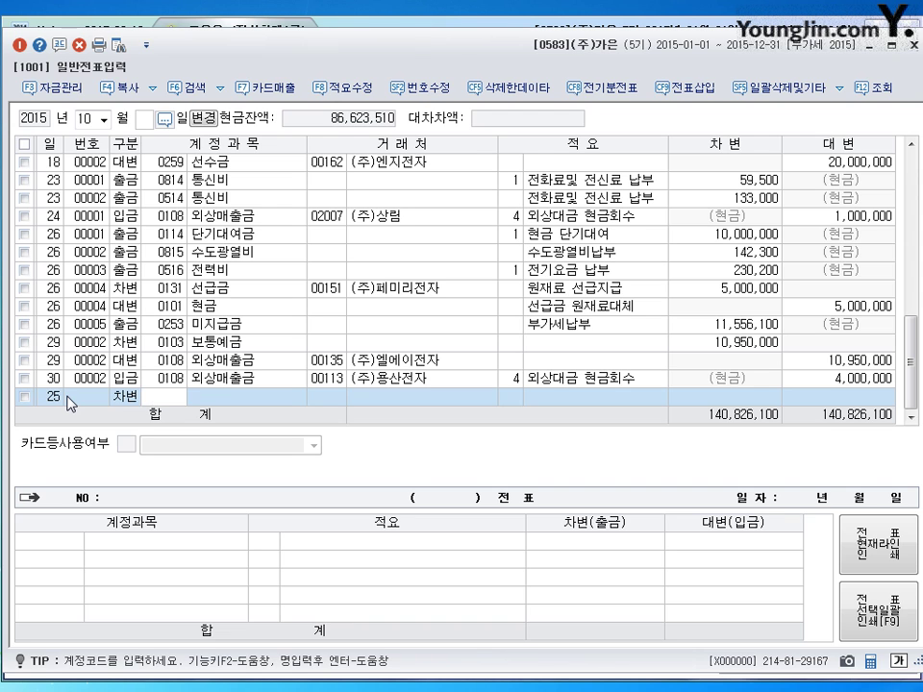
key("Return")
key("Return")
key("Return")
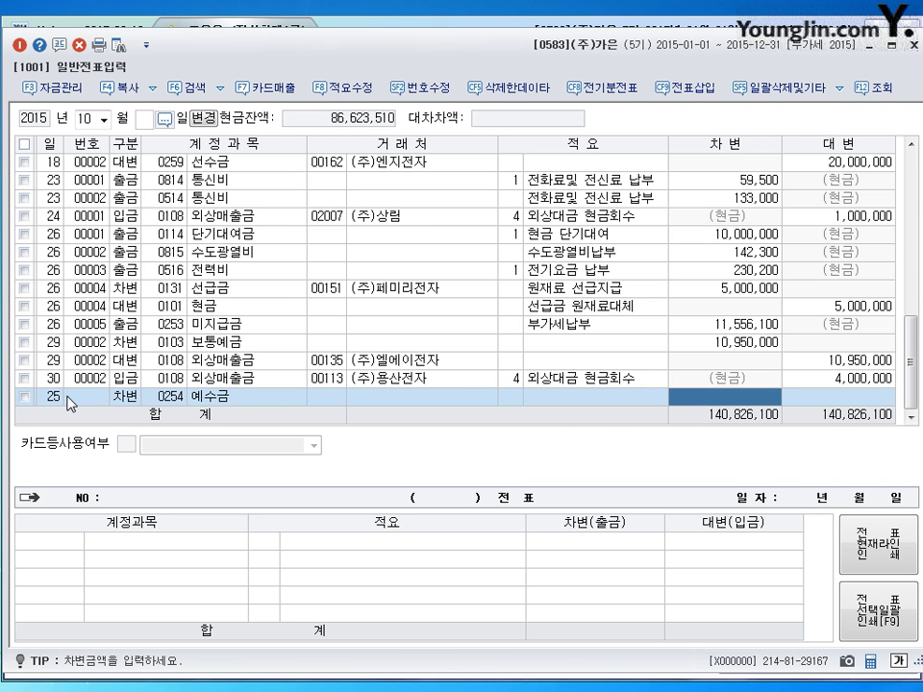
type("420000")
key("Return")
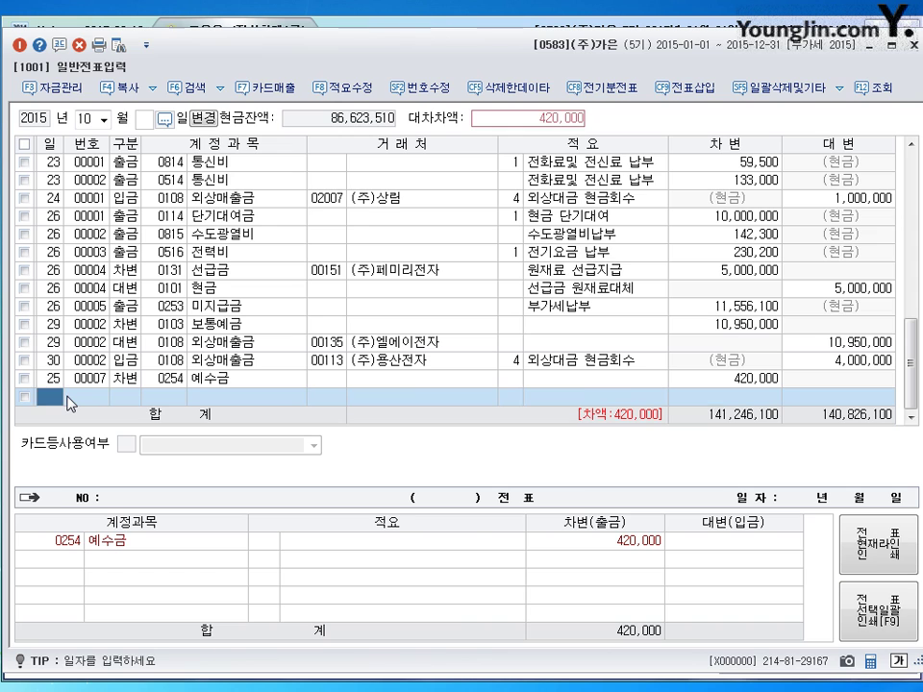
type("25")
key("Return")
Step: Add a debit of 60,000 to 0817 세금과공과
type("3")
key("Return")
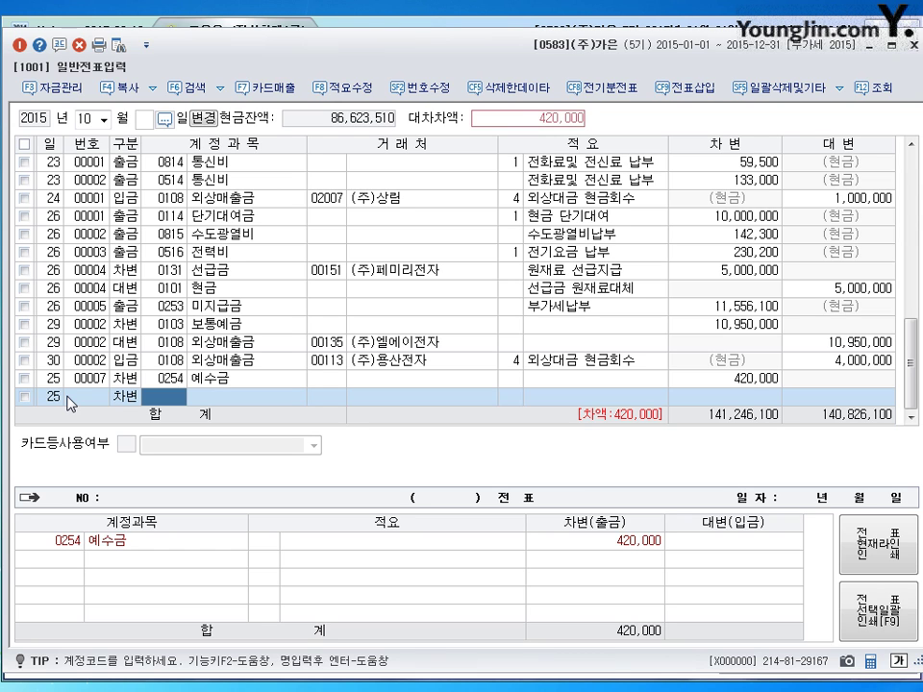
type("0817")
key("Return")
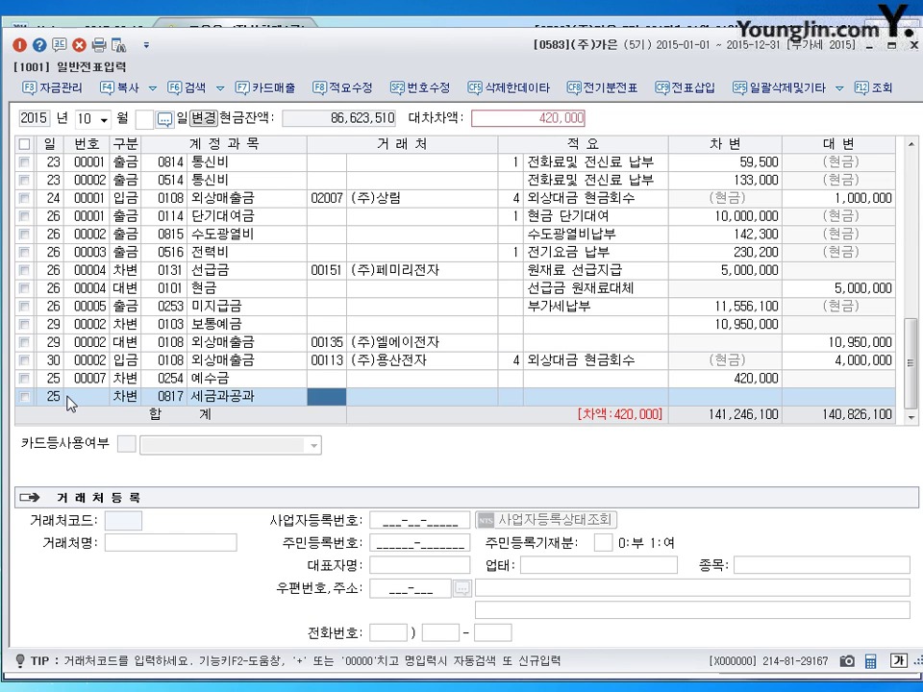
key("Return")
key("Return")
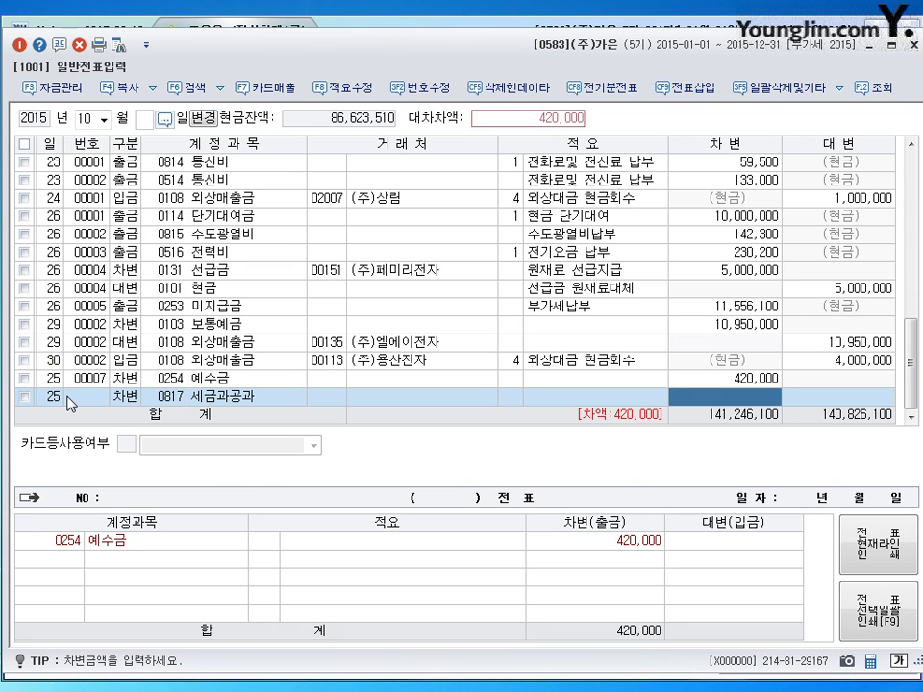
type("600000")
key("Return")
Step: Debit 0517 세금과공과 140,000 and credit 0103 보통예금 620,000 to balance
type("3")
key("Return")
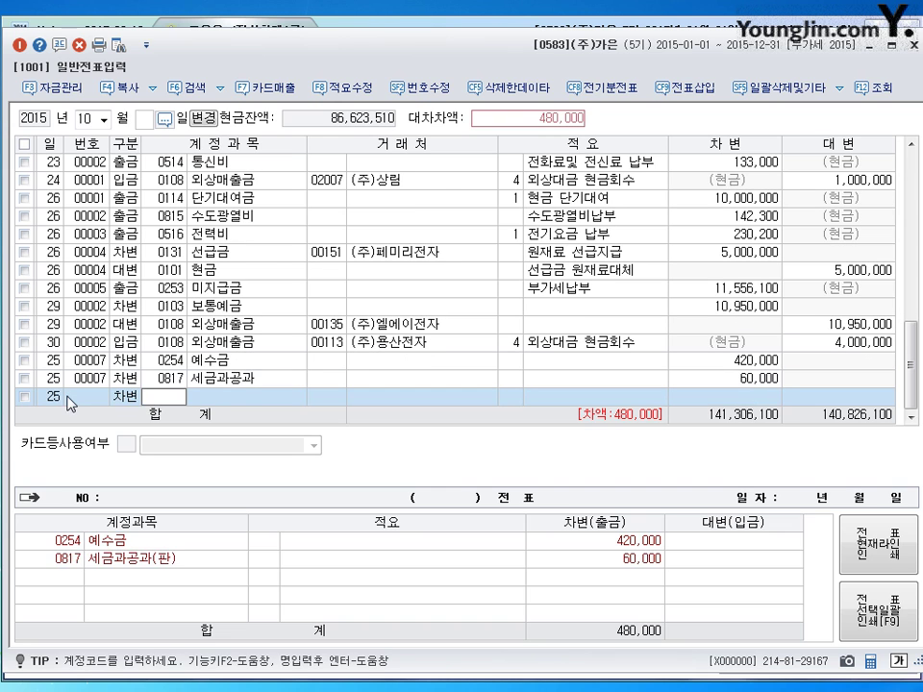
type("0517")
key("Return")
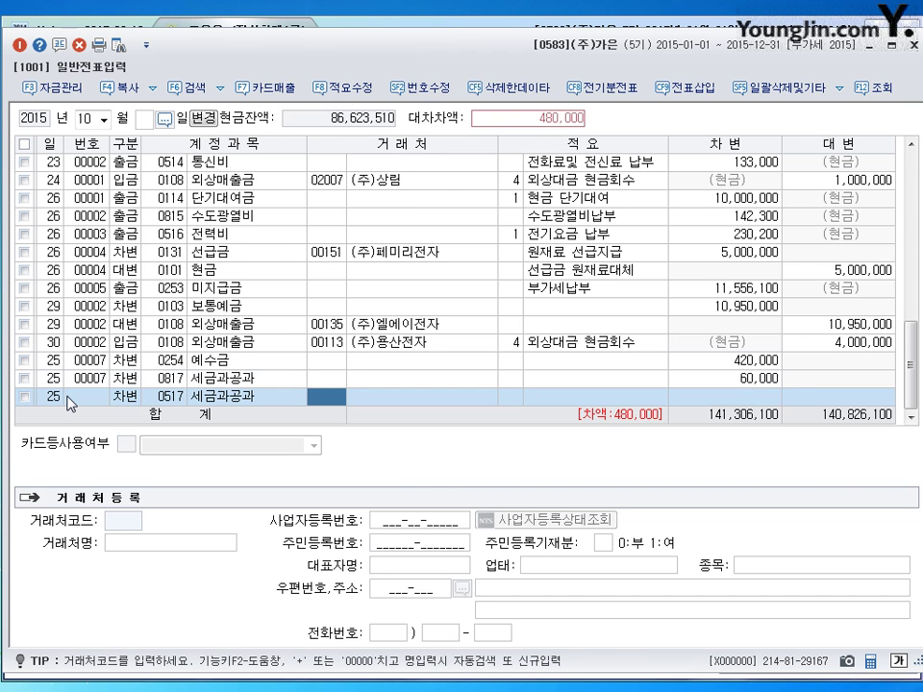
key("Return")
key("Return")
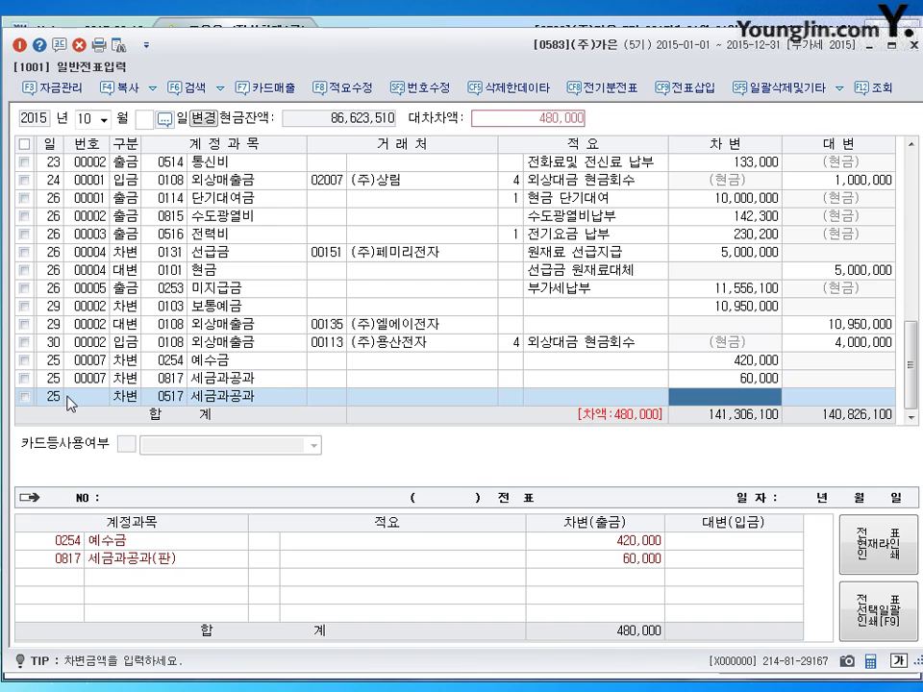
type("1400000")
key("Return")
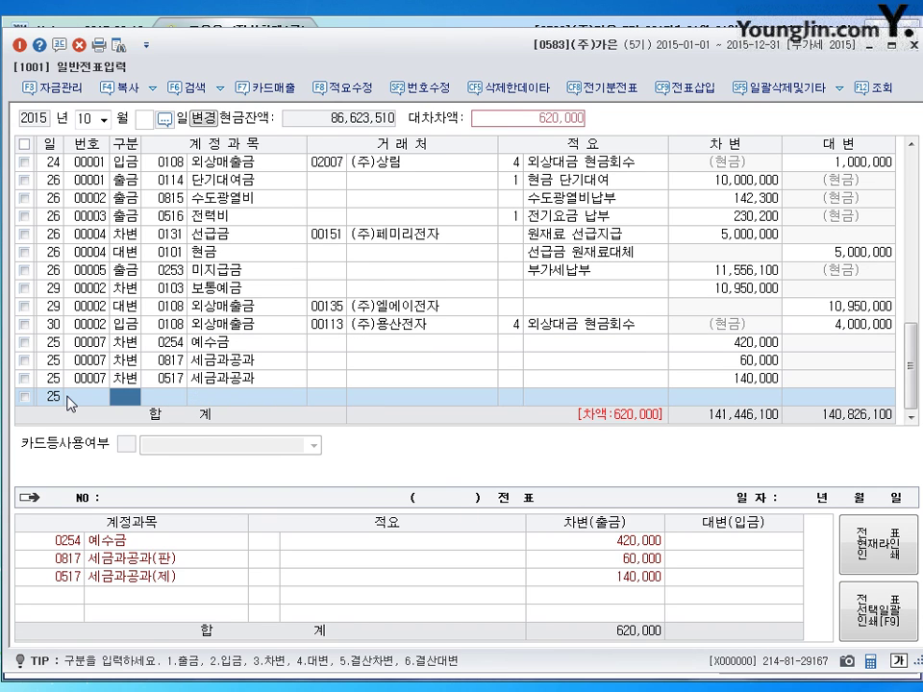
type("4")
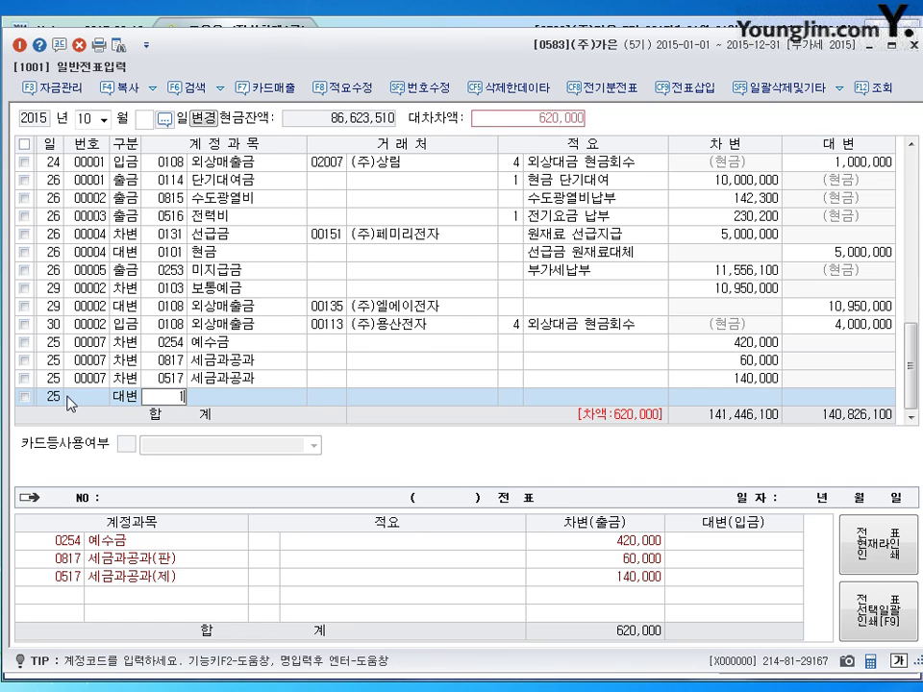
type("103")
key("Return")
key("Return")
key("Return")
key("Return")
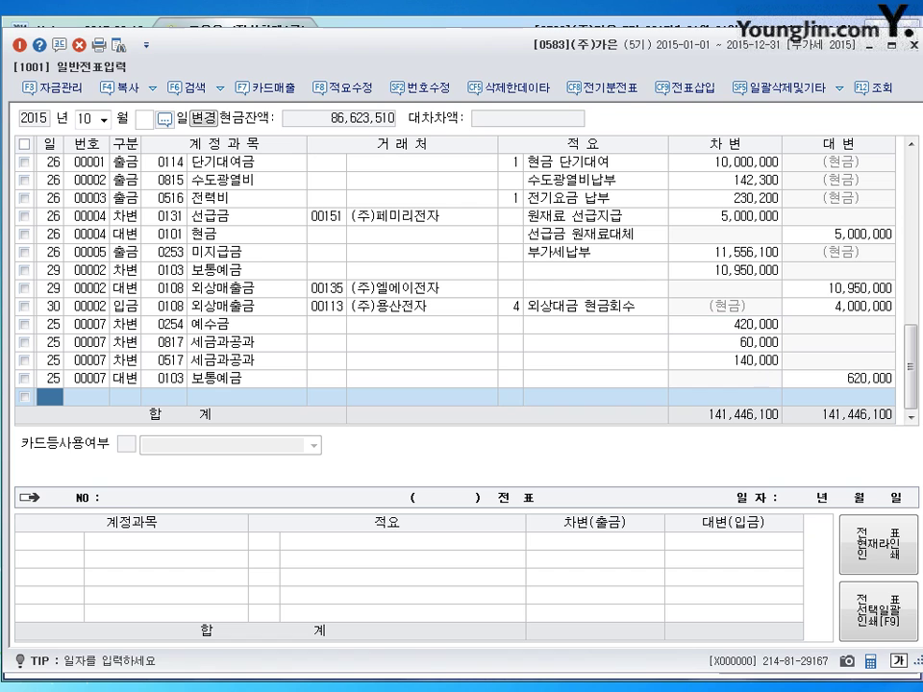
Step: Switch from 일반전표입력 to 매입매출전표입력, load July 2015 and start a line on the 23rd
left_click(909, 44)
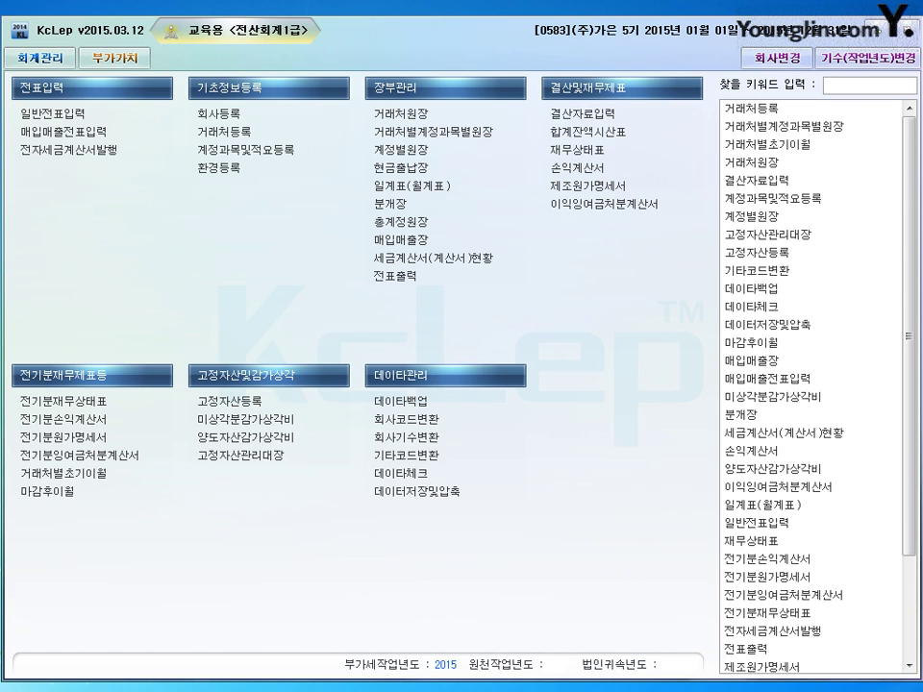
left_click(74, 144)
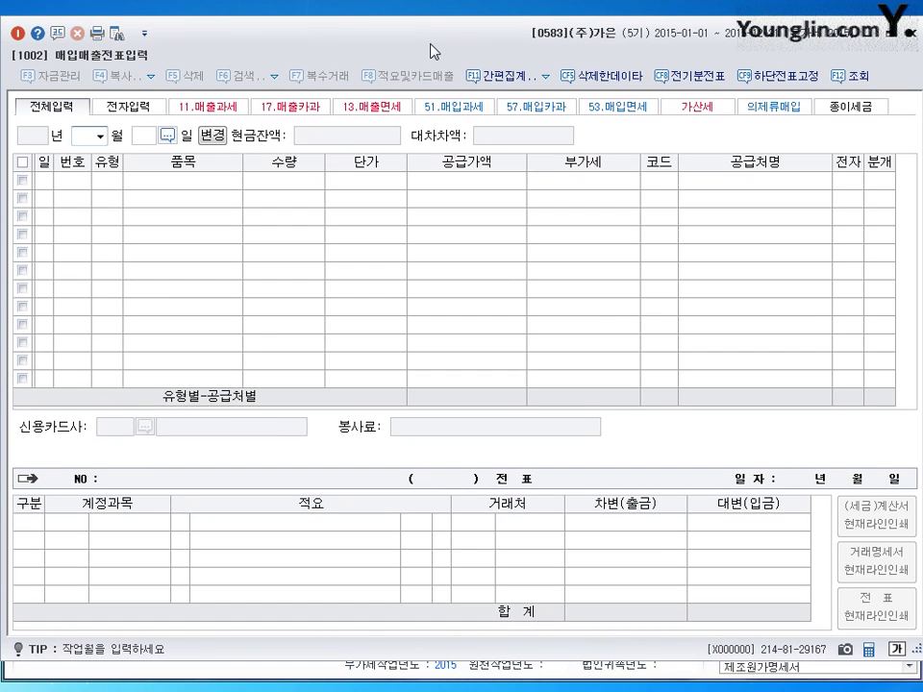
type("7")
key("Return")
type("23")
key("Return")
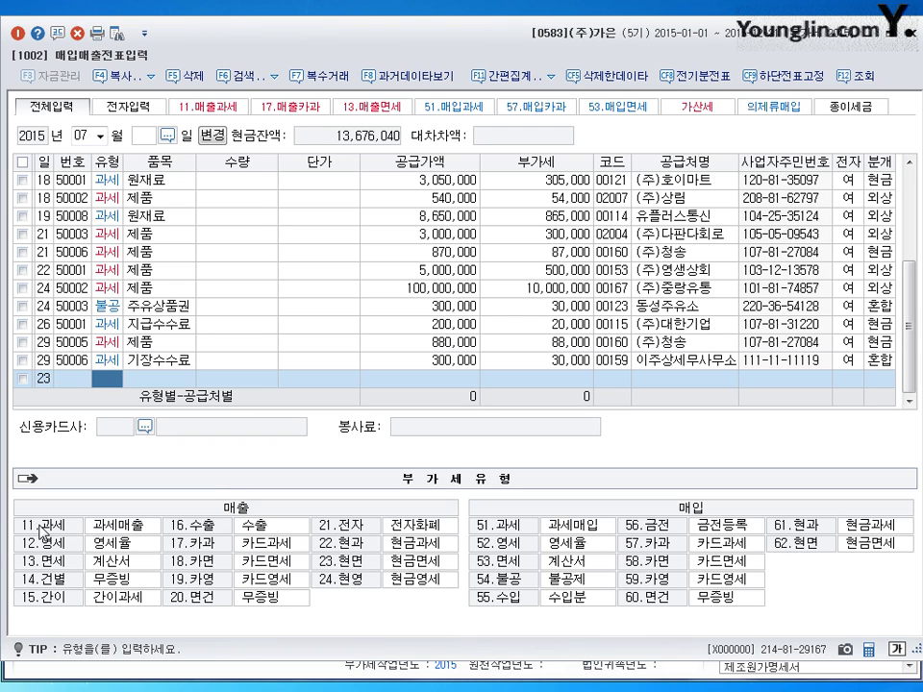
Step: Enter a type 11 과세 sale of 제품 with an 8,000,000 supply amount
type("11")
key("Return")
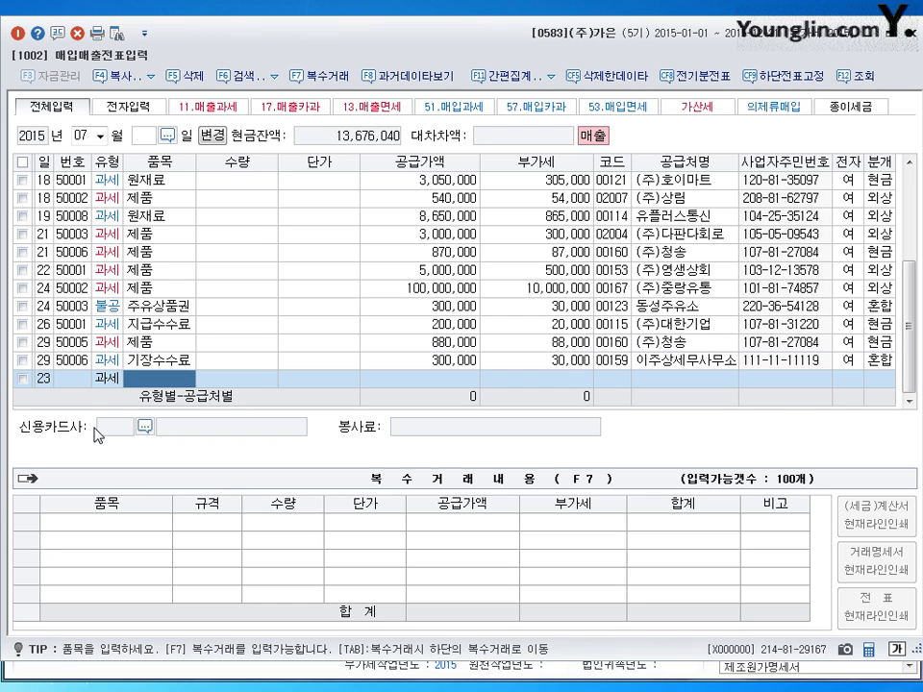
left_click(130, 379)
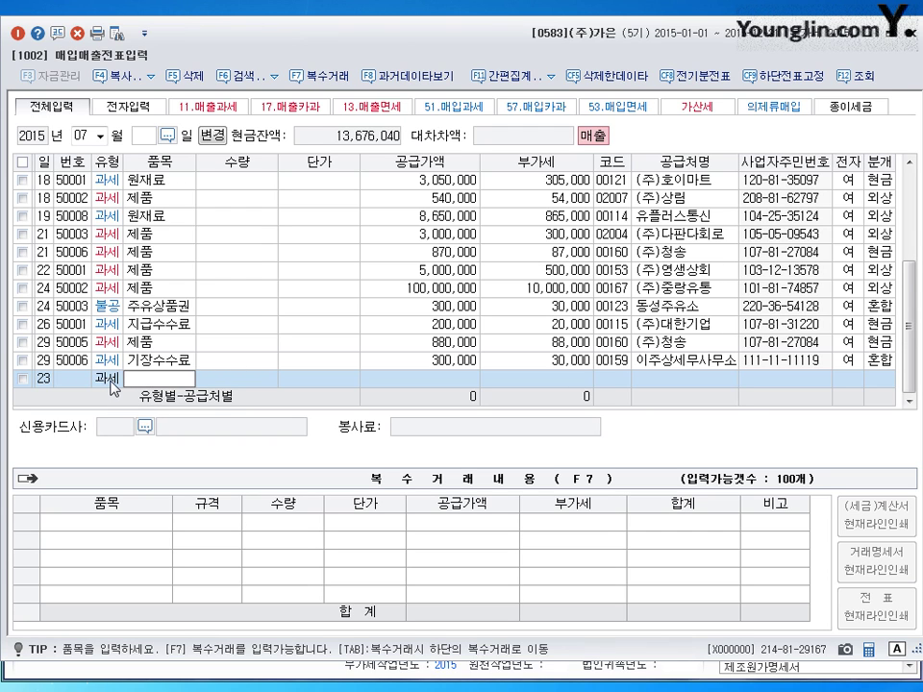
type("제품")
key("Return")
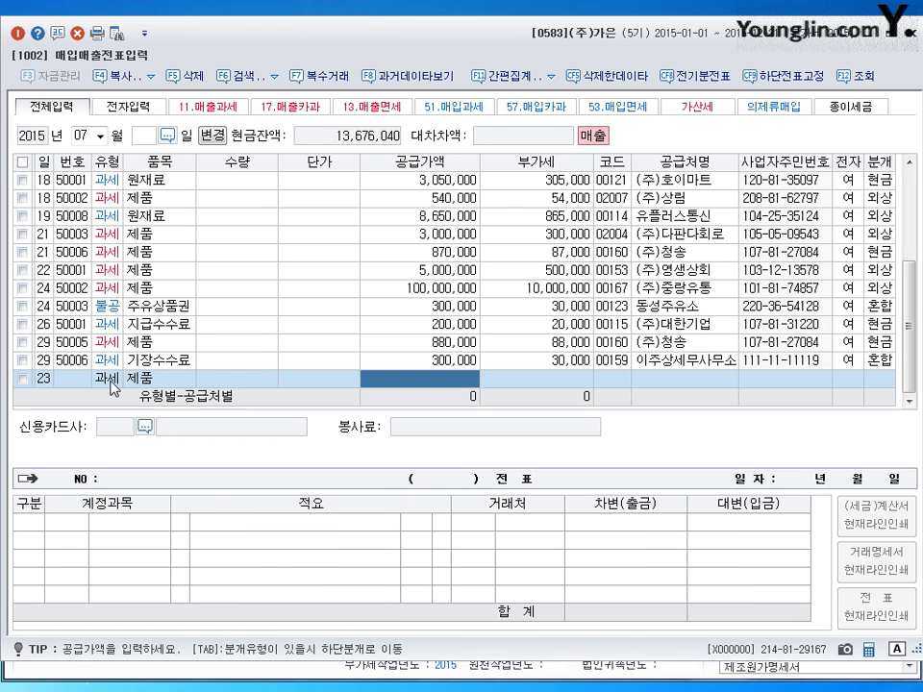
type("8000000")
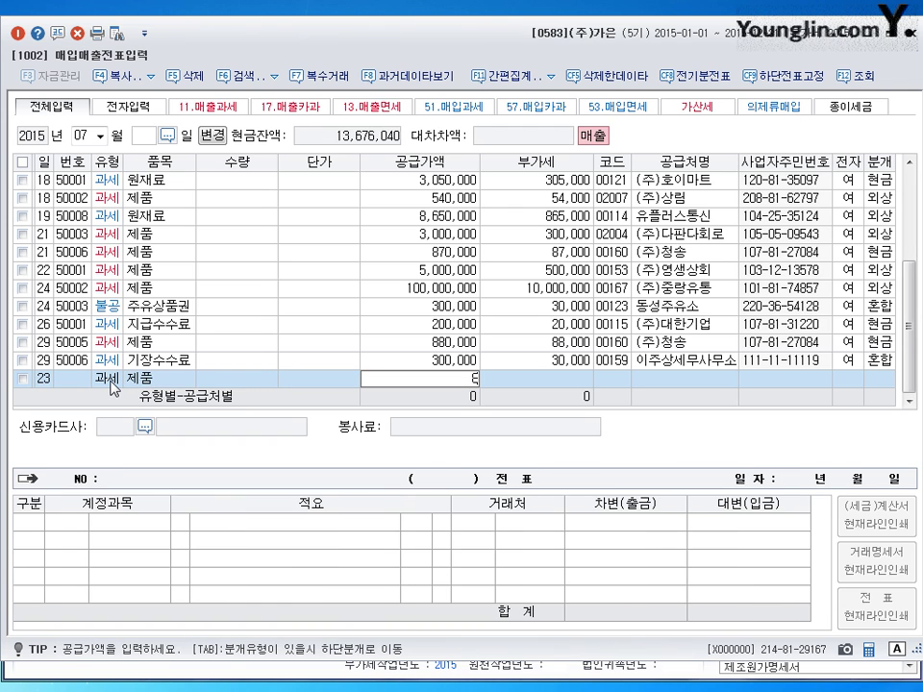
key("Return")
key("Return")
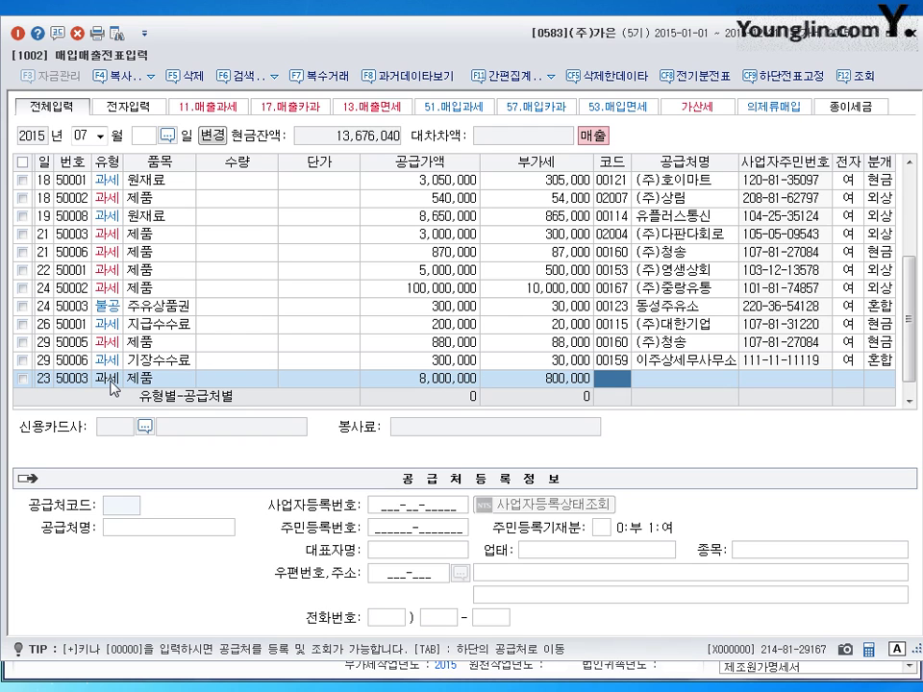
Step: Set customer (주)달마, electronic invoice 1, and mixed journal type 3
type("달마")
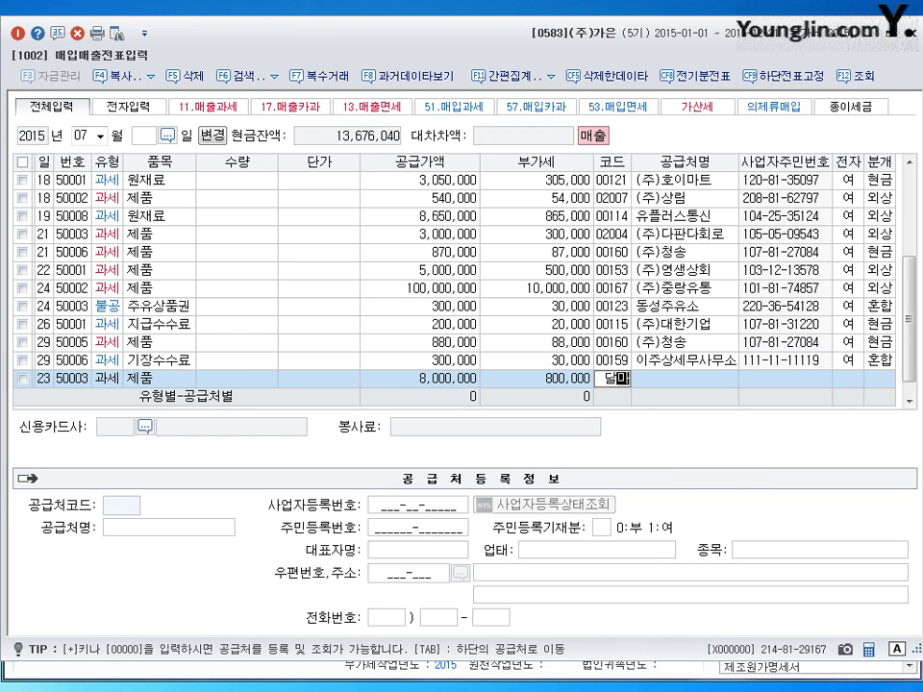
key("Return")
key("Return")
key("Return")
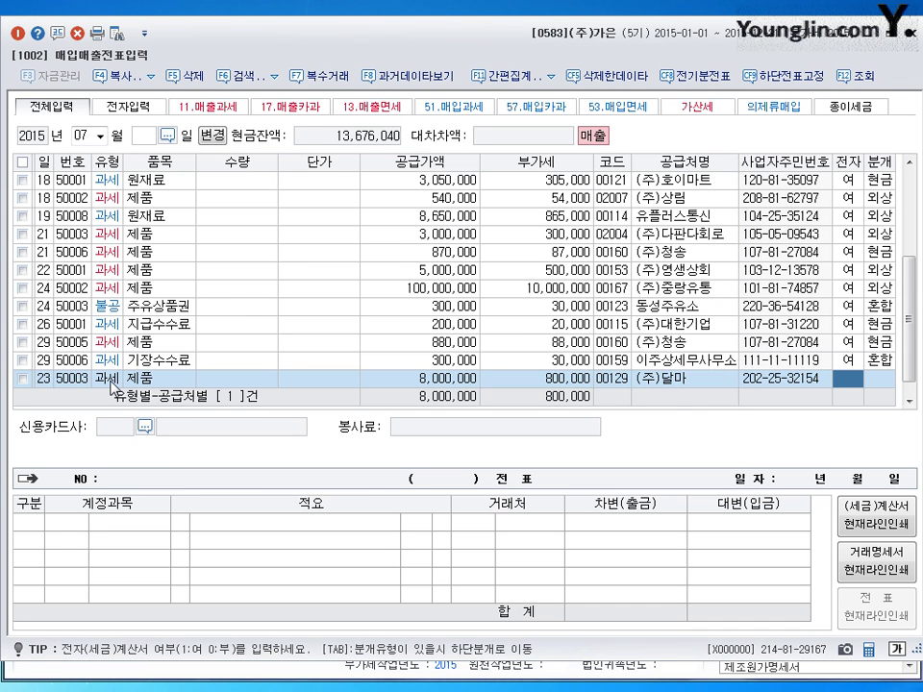
type("1")
key("Return")
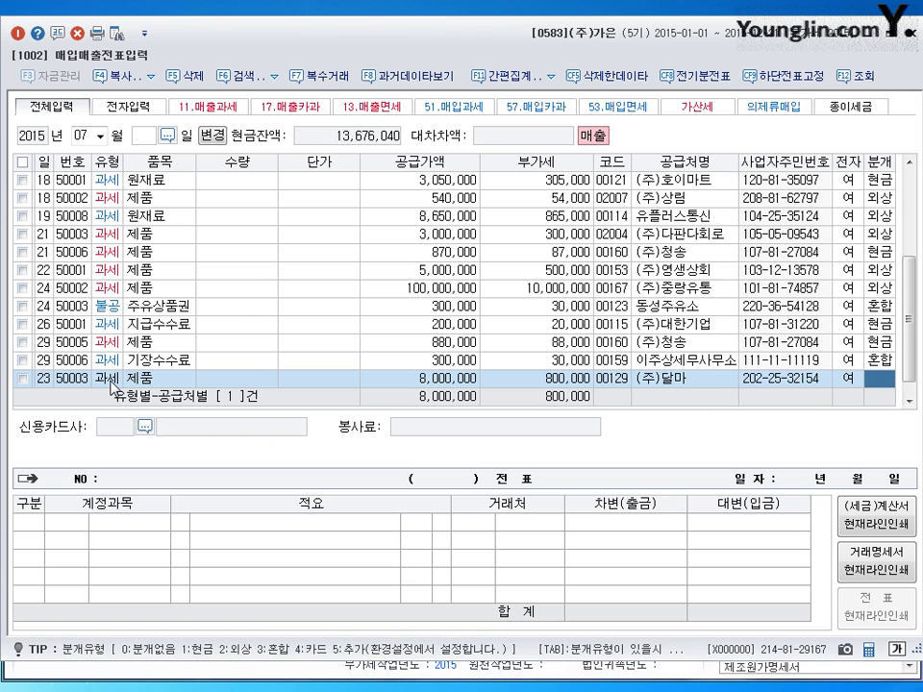
type("3")
key("Return")
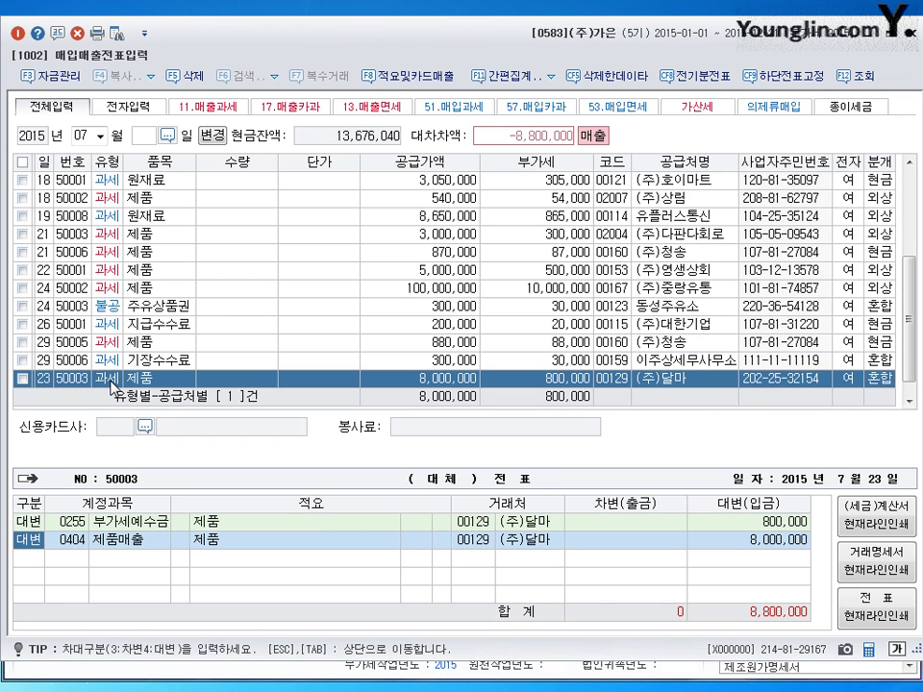
Step: Add a debit line 0110 받을어음 of 4,000,000 with counterparty (주)상림
key("Down")
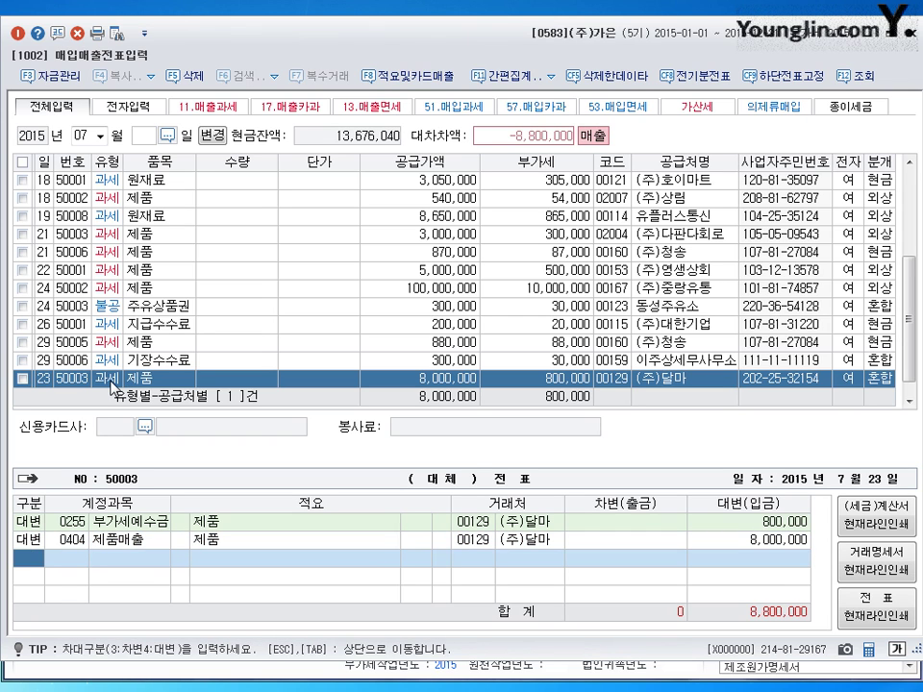
type("3")
key("Return")
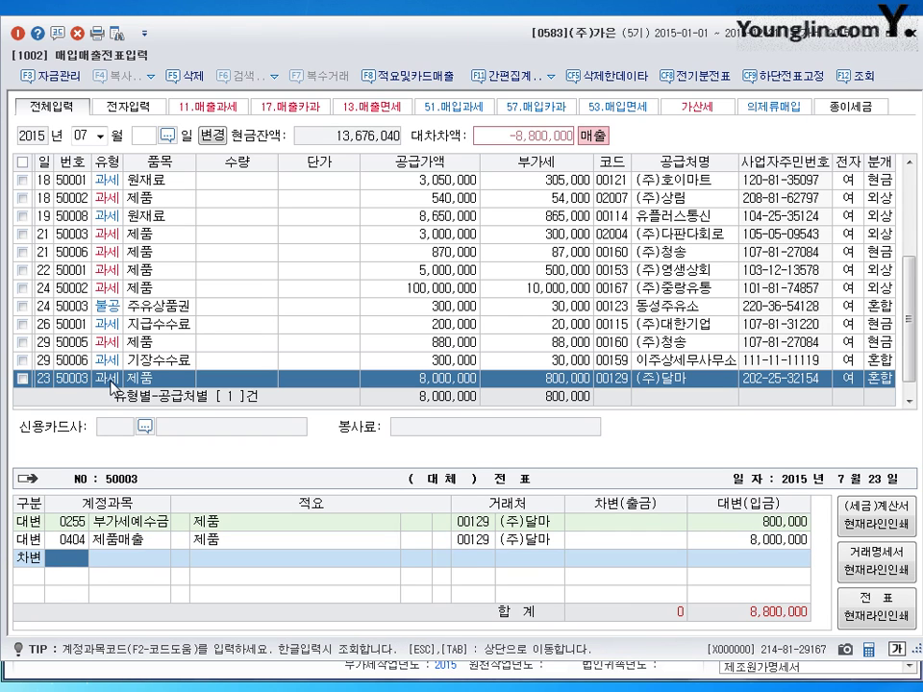
type("0110")
key("Return")
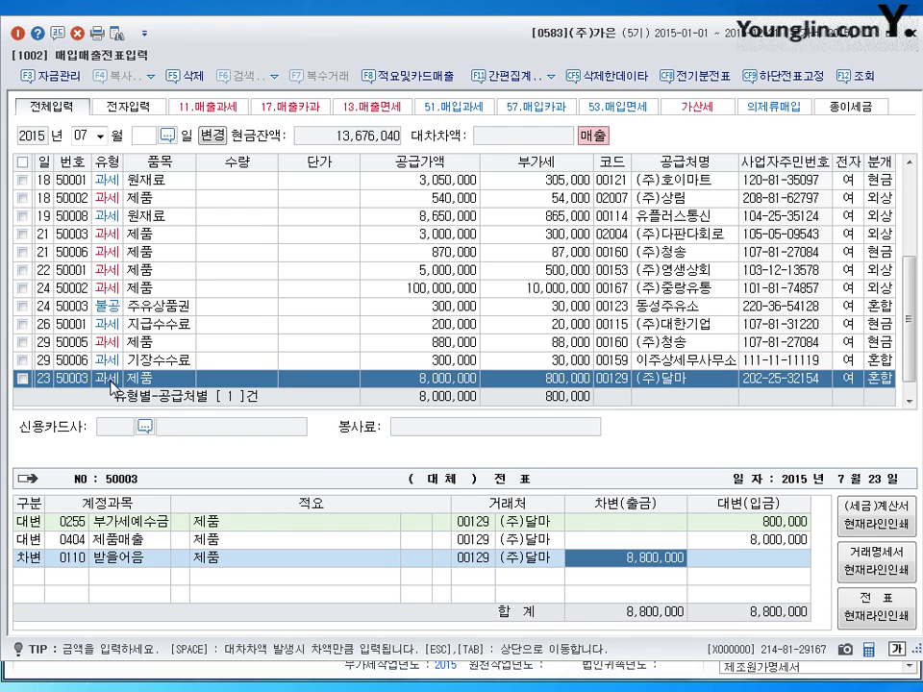
key("shift+Tab")
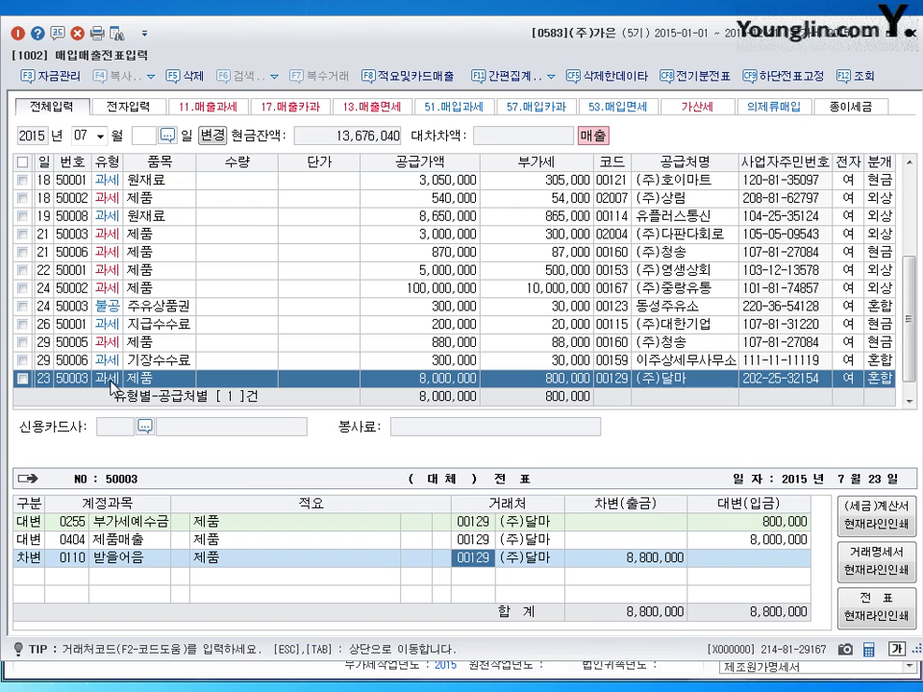
type("상림")
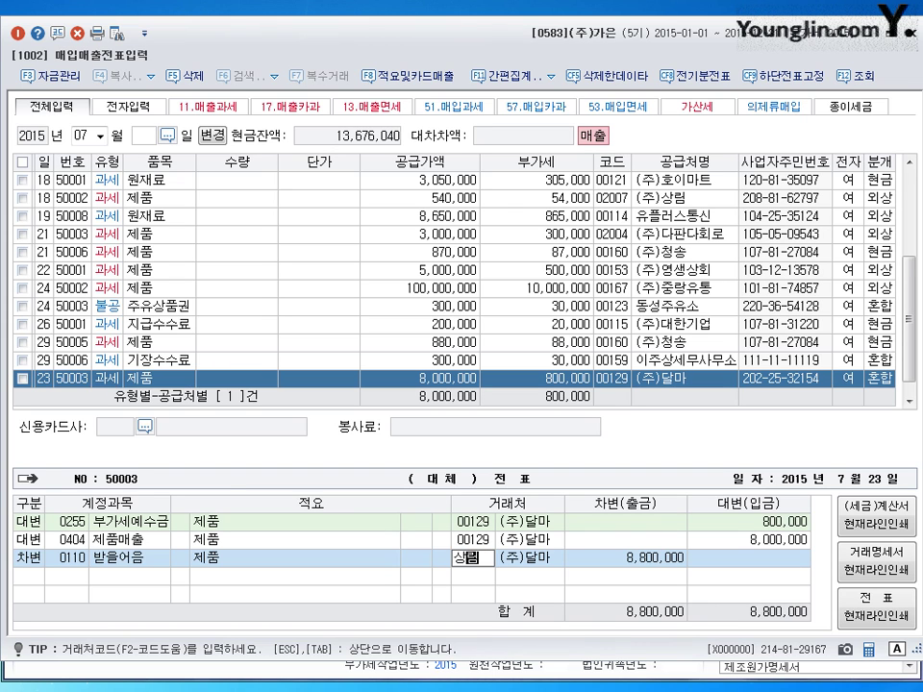
key("Return")
key("Return")
key("Return")
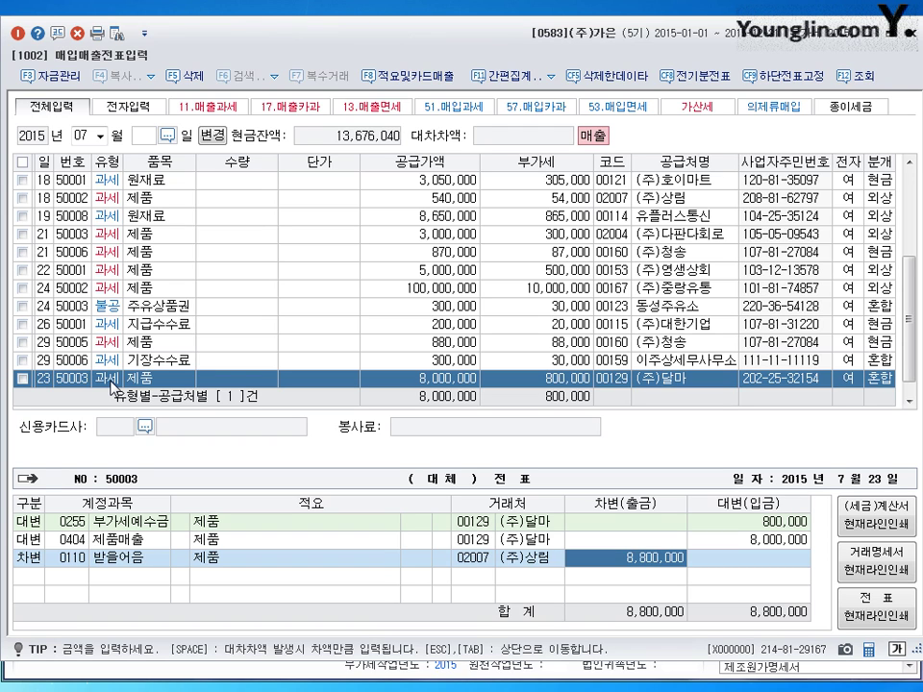
key("BackSpace")
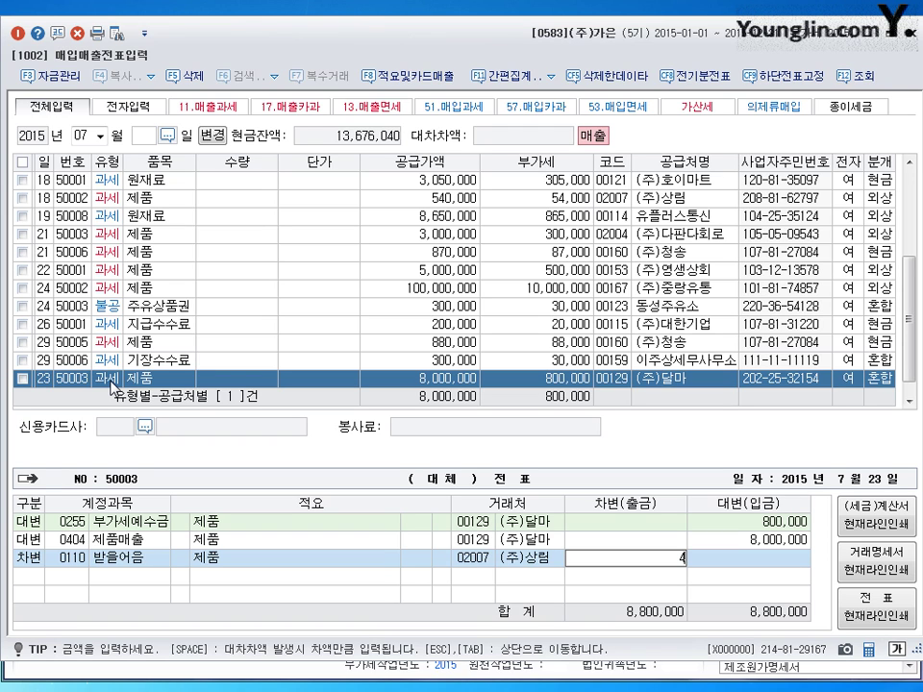
type("4000000")
key("Return")
Step: Debit 0103 보통예금 the remaining 4,800,000 and save the July 23 voucher
type("3")
key("Return")
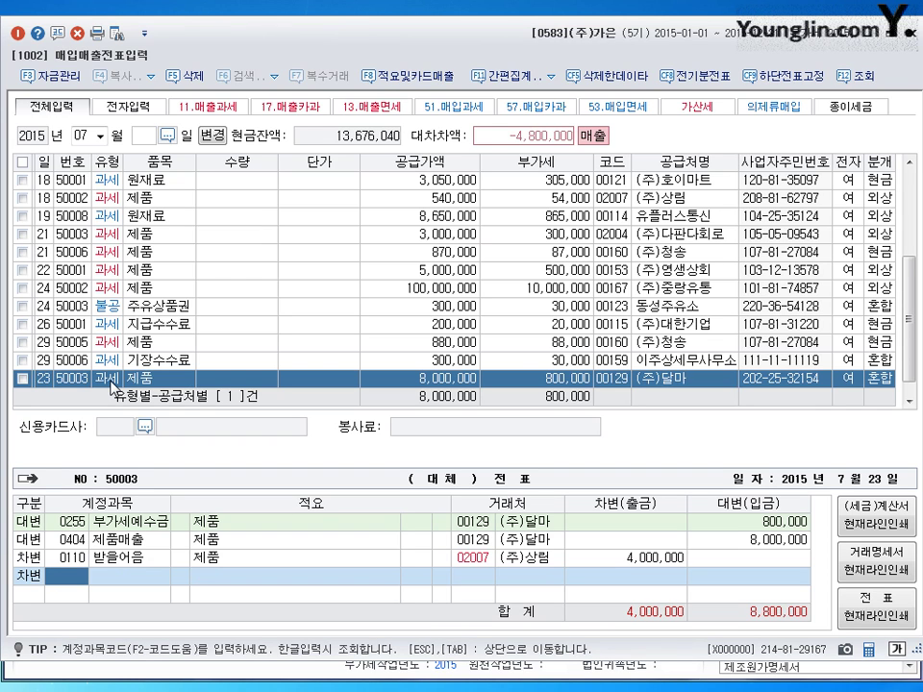
type("103")
key("Return")
key("Return")
key("Return")
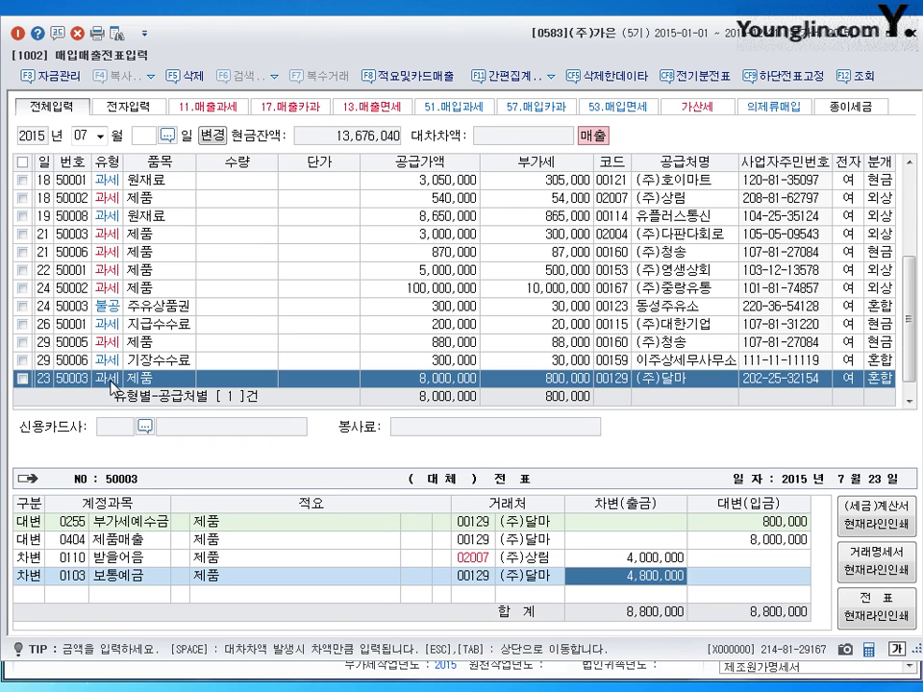
key("Return")
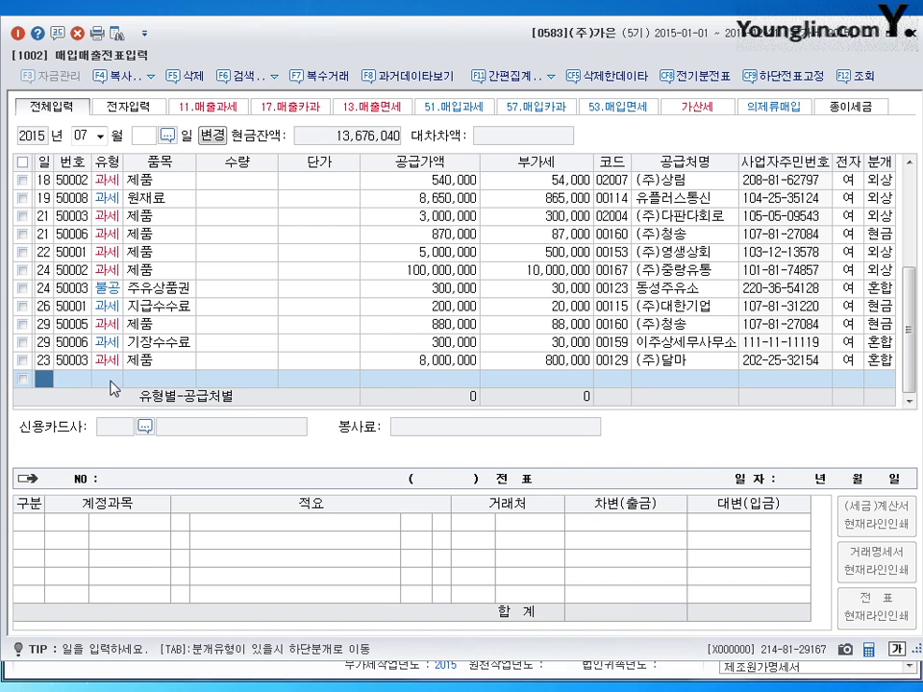
key("Escape")
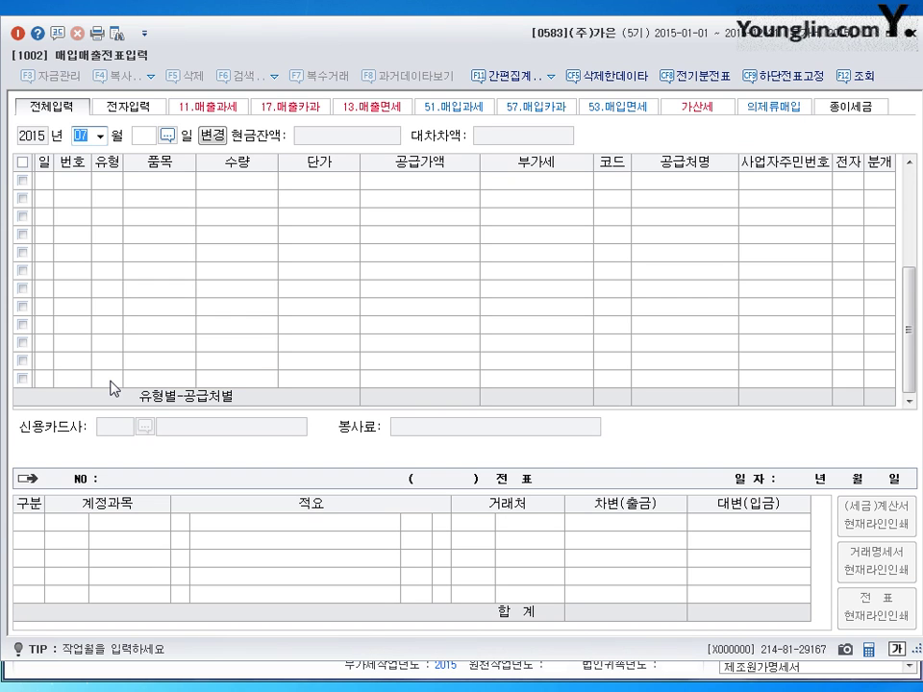
Step: Load October's sales/purchase entries with month 10 and begin a line dated the 11th
type("10")
key("Return")
type("11")
key("Return")
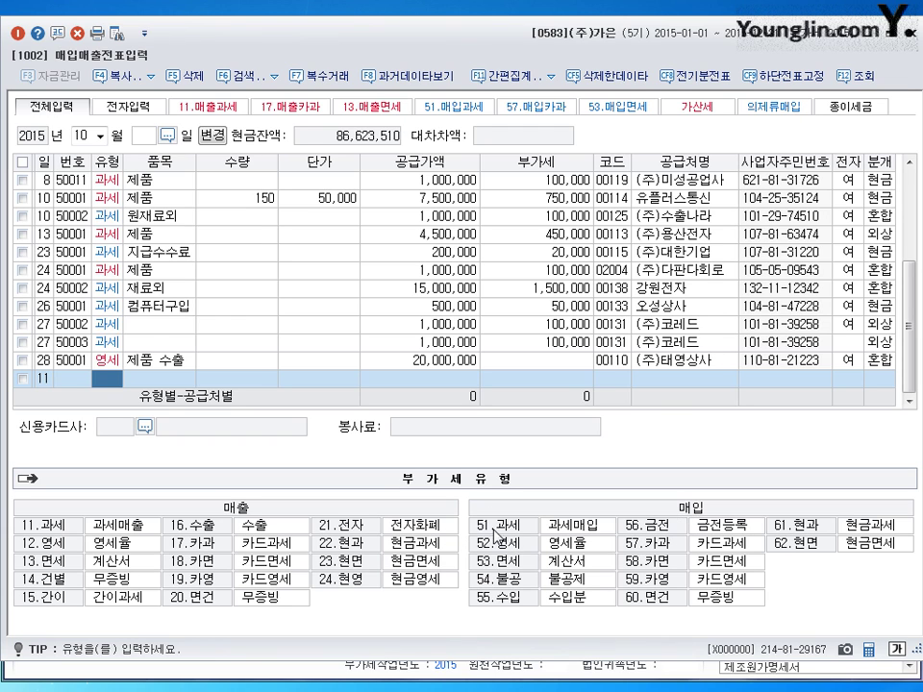
Step: Enter a type 51 과세 purchase of 임가공비 with a 5,000,000 supply amount
type("51")
key("Return")
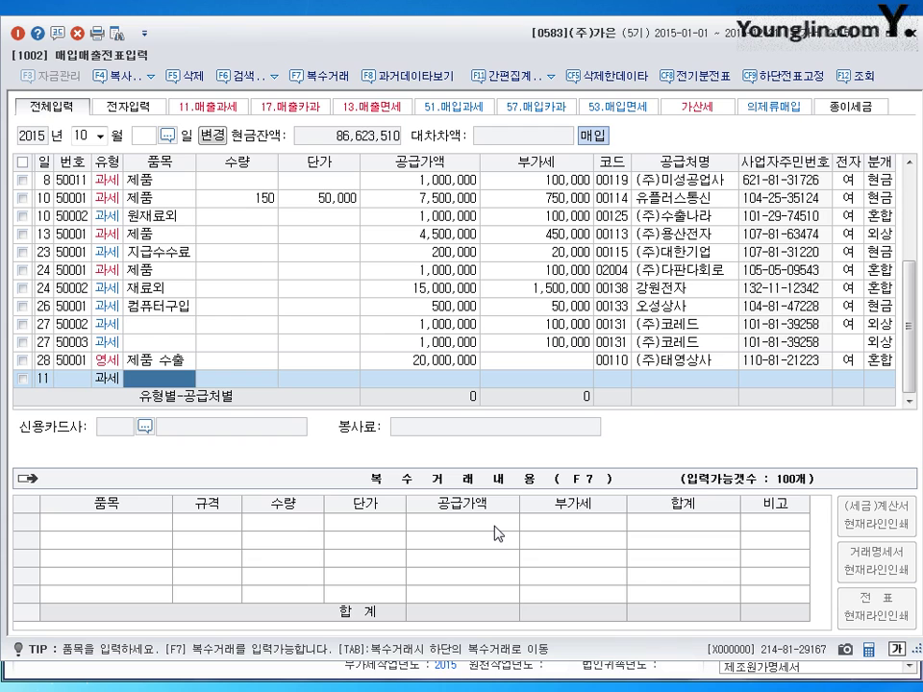
type("임가공비")
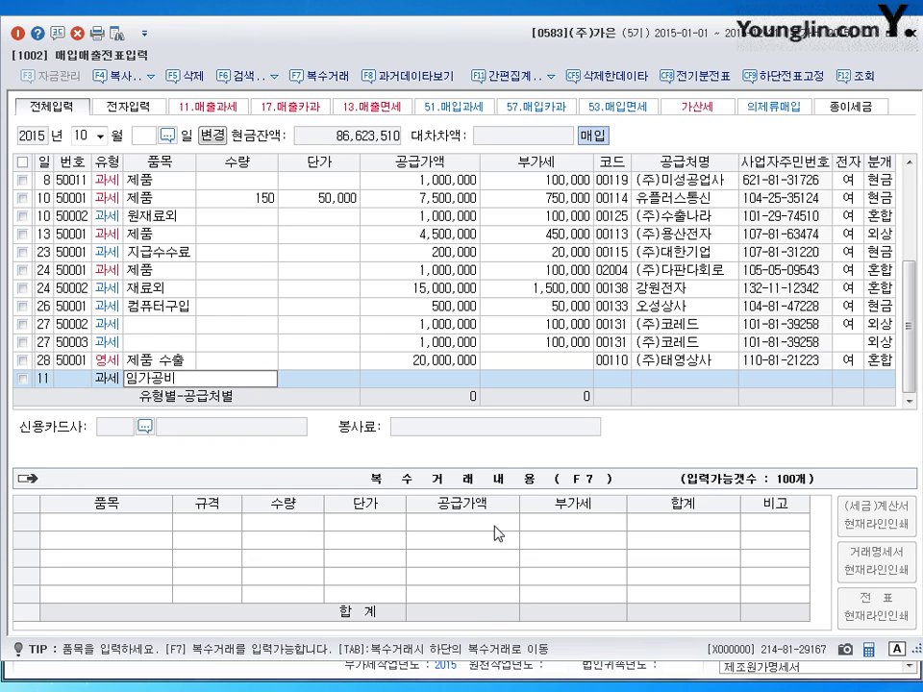
key("Return")
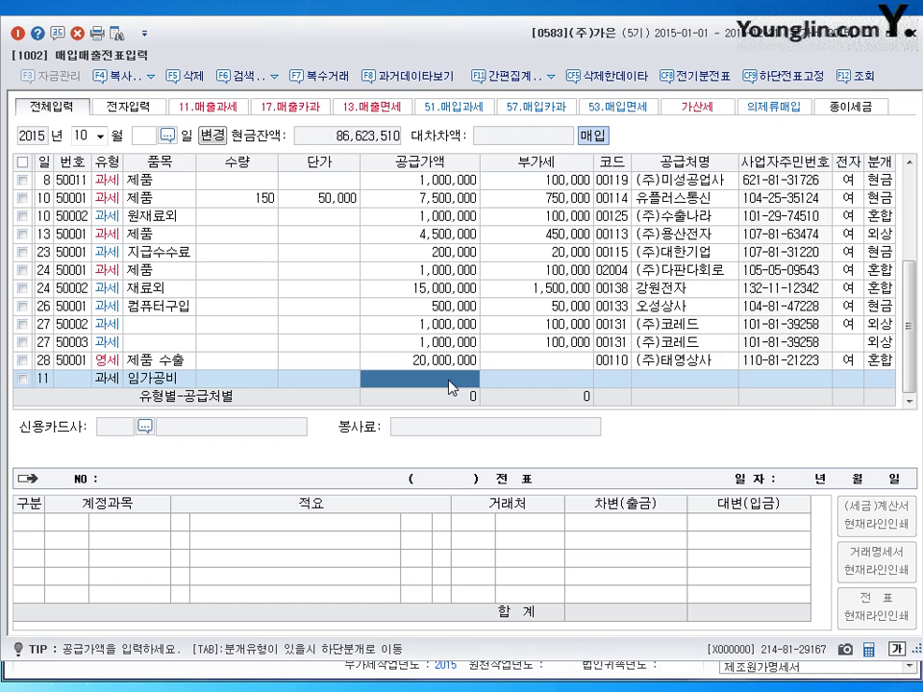
type("5000000")
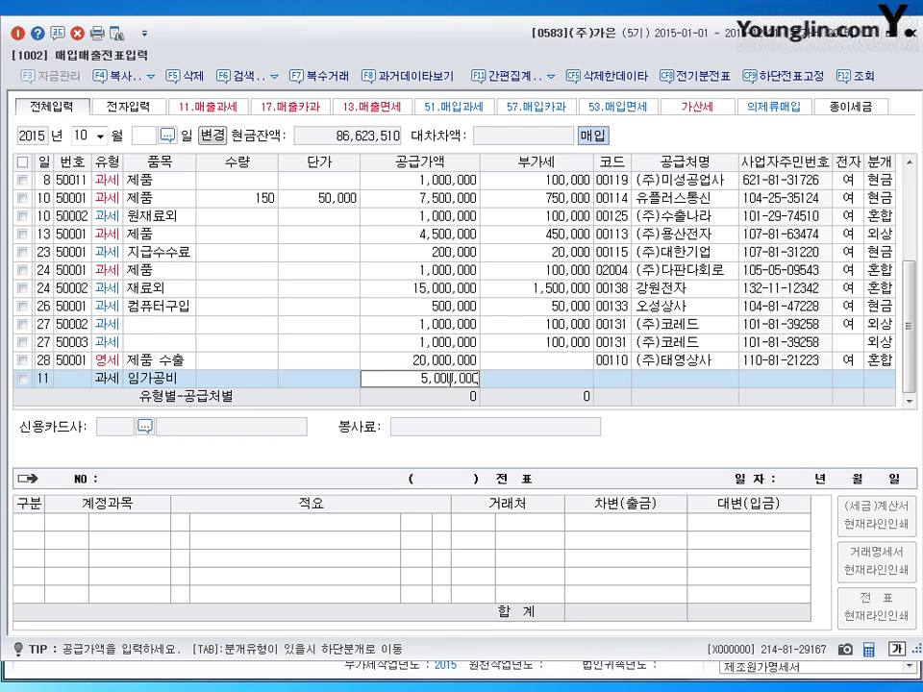
key("Return")
key("Return")
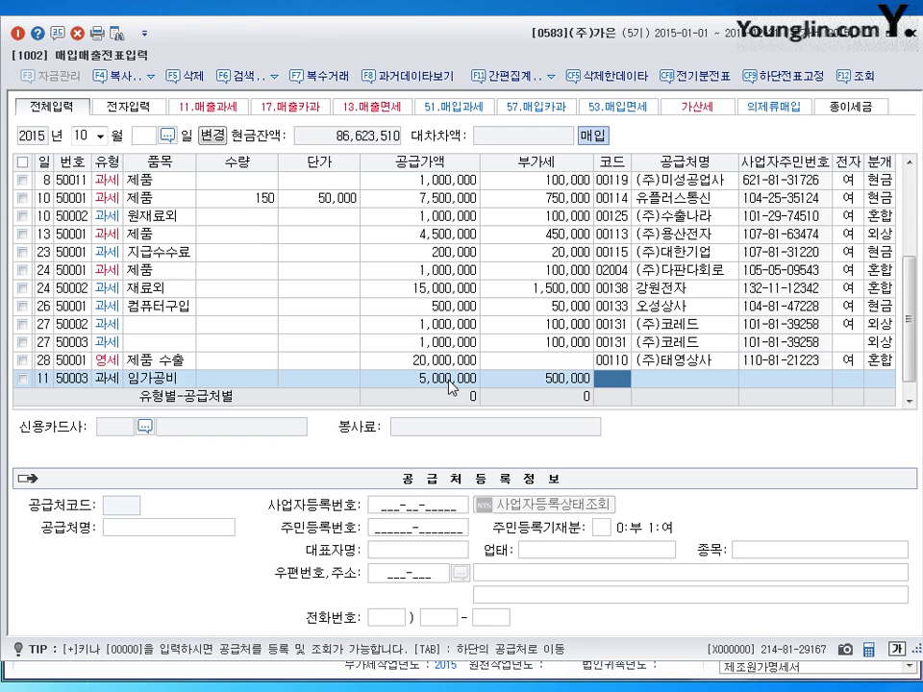
Step: Set the supplier to 00111 장일상사
type("잦")
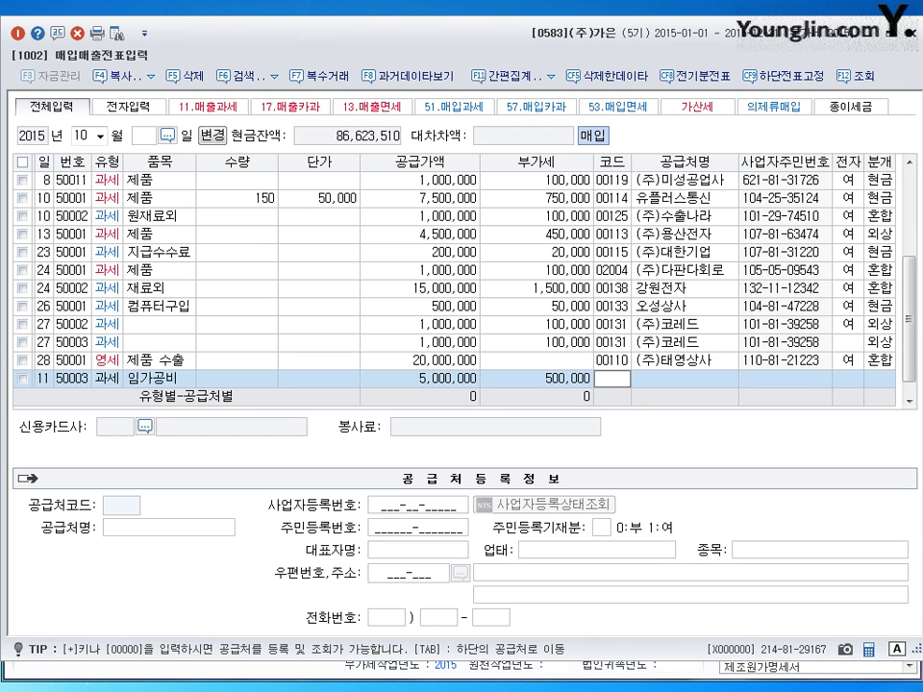
type("임")
key("BackSpace")
type("일")
key("Return")
key("Escape")
key("Return")
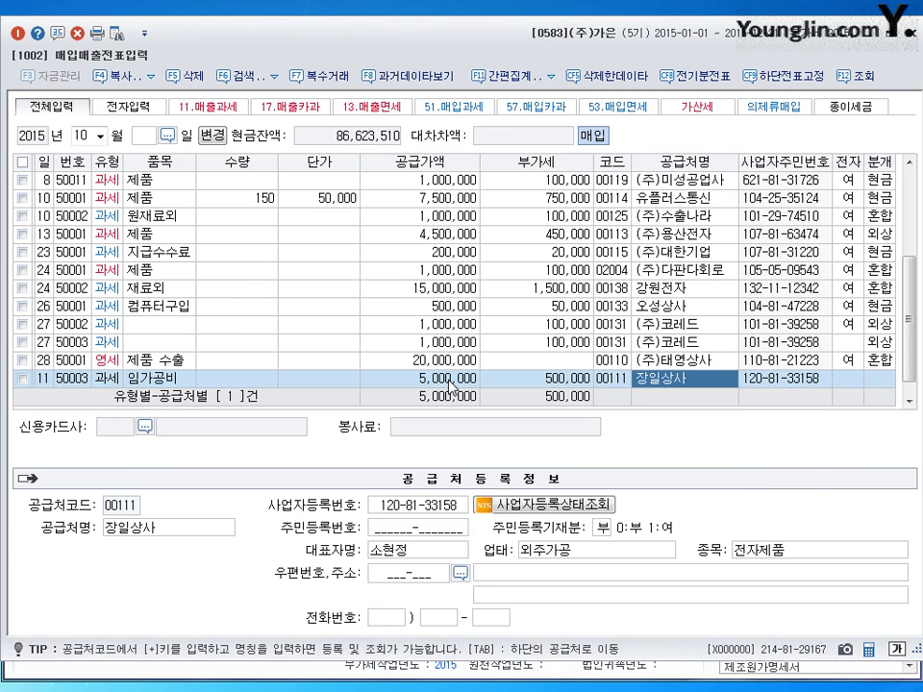
key("Return")
Step: Mark the invoice electronic (1) and the journal type mixed (3)
type("1")
key("Return")
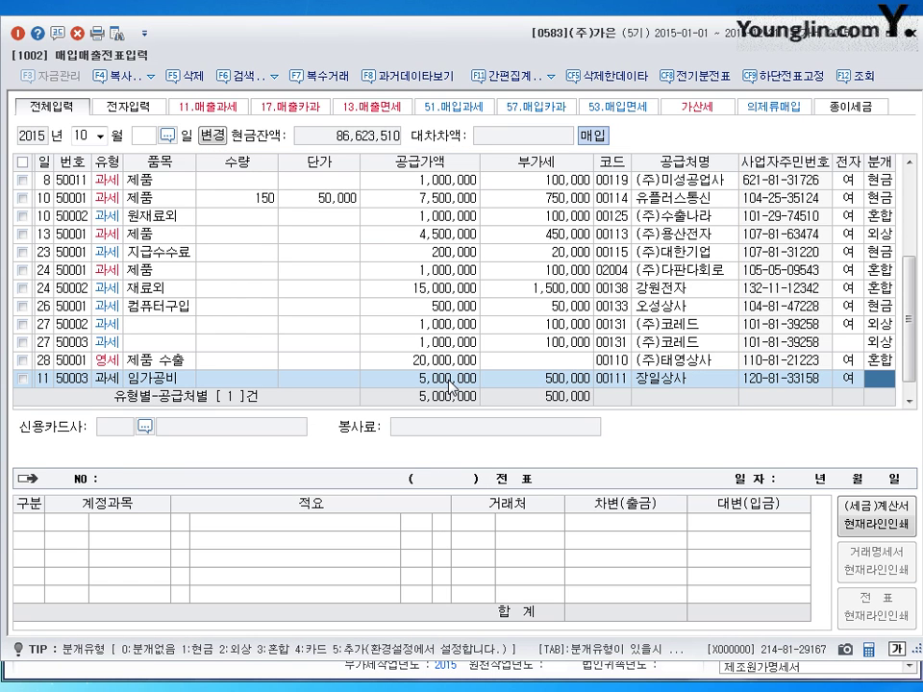
type("3")
key("Return")
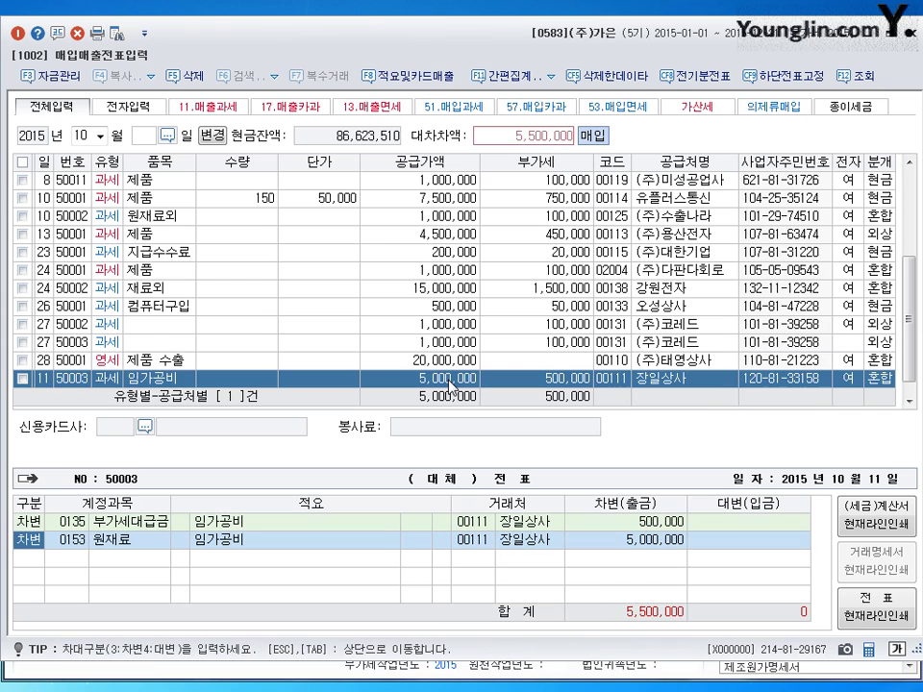
key("Return")
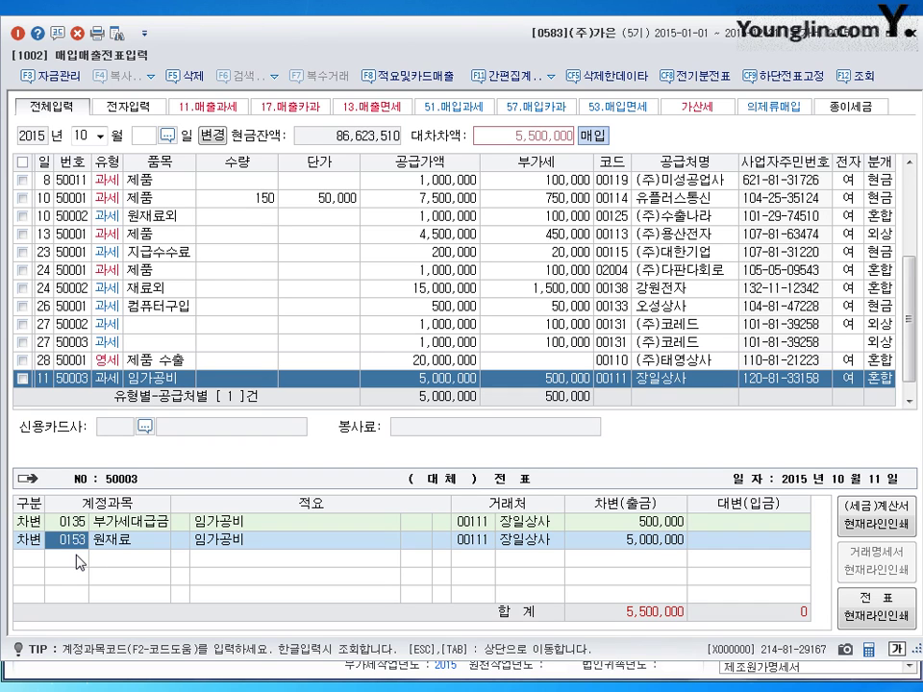
Step: Change the debit account to 0533 외주가공비 and credit 0253 미지급금 5,500,000
type("외주")
key("Return")
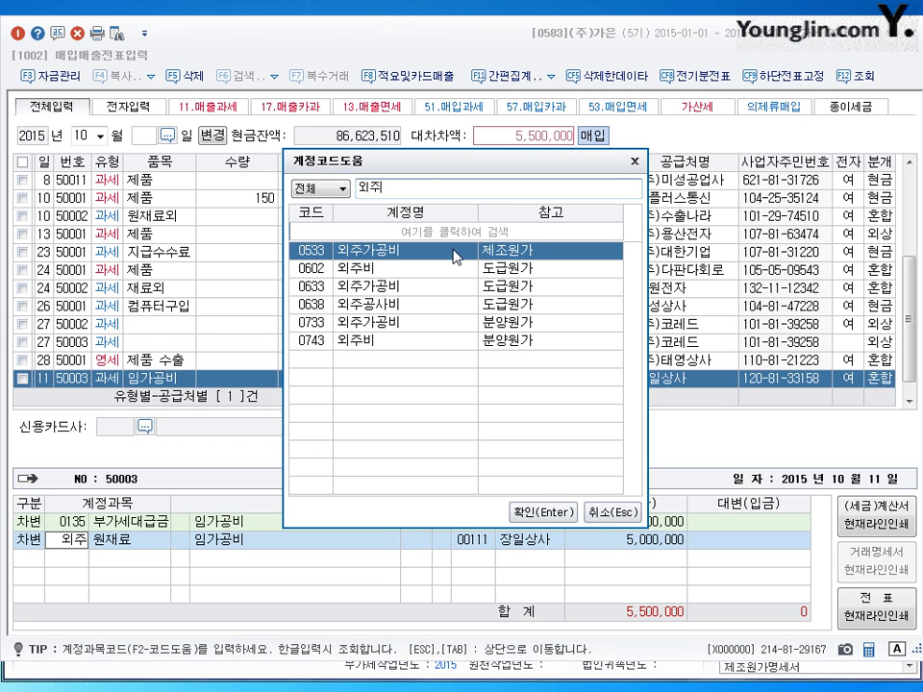
left_click(555, 520)
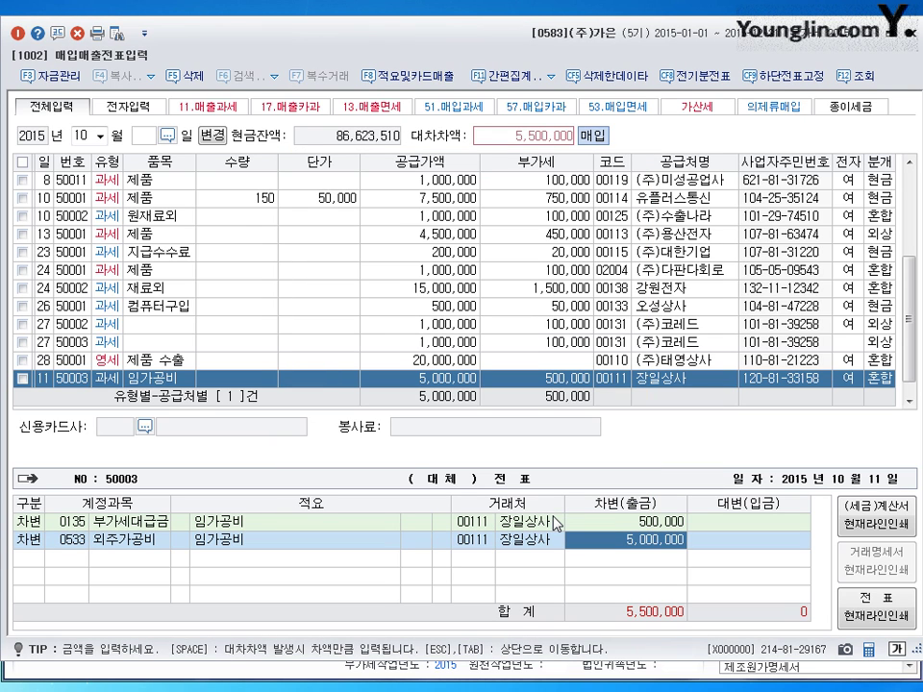
key("Return")
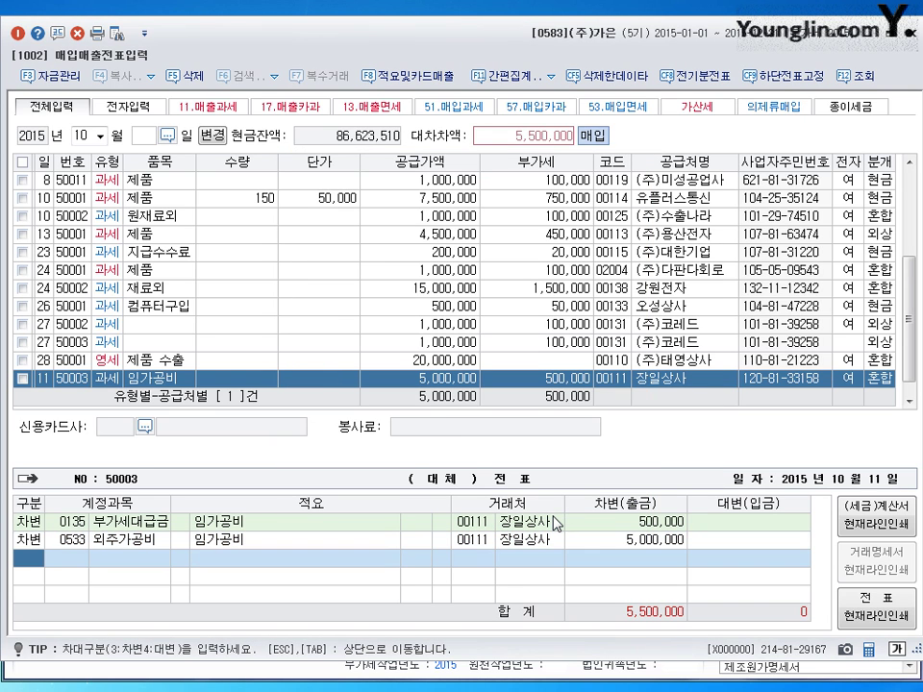
type("4")
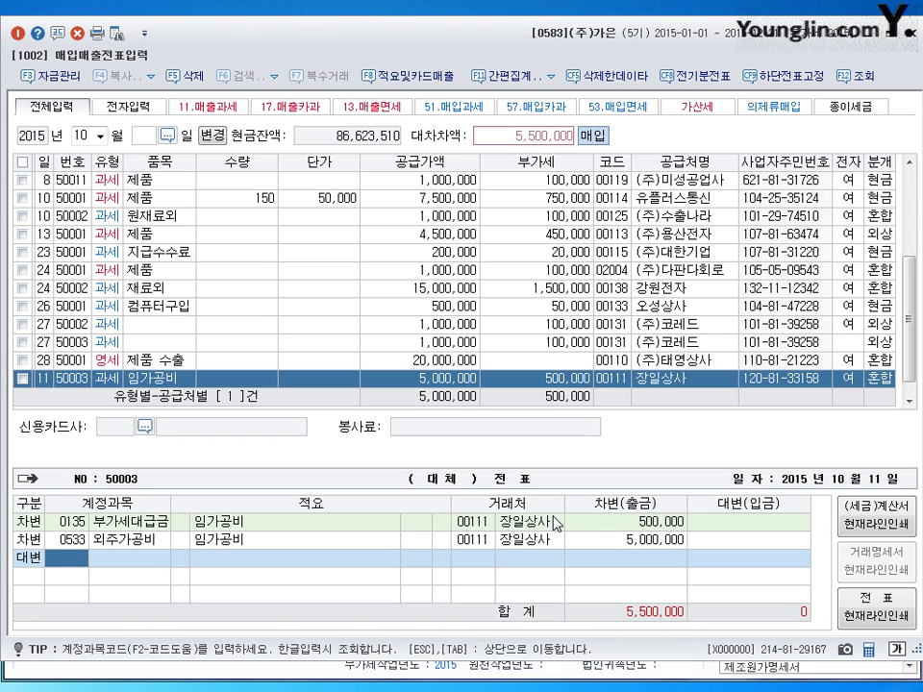
type("253")
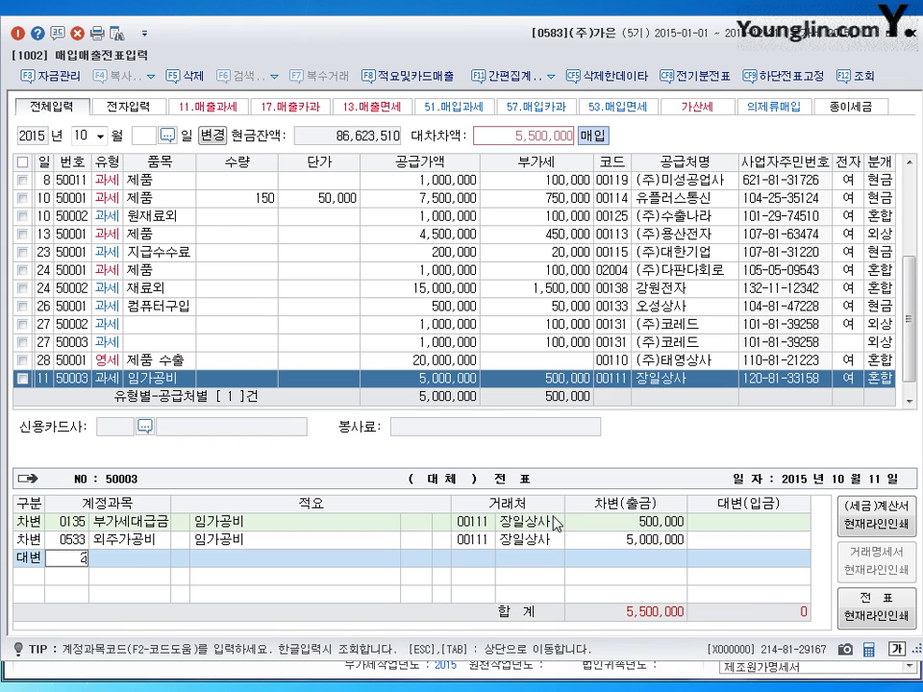
key("Return")
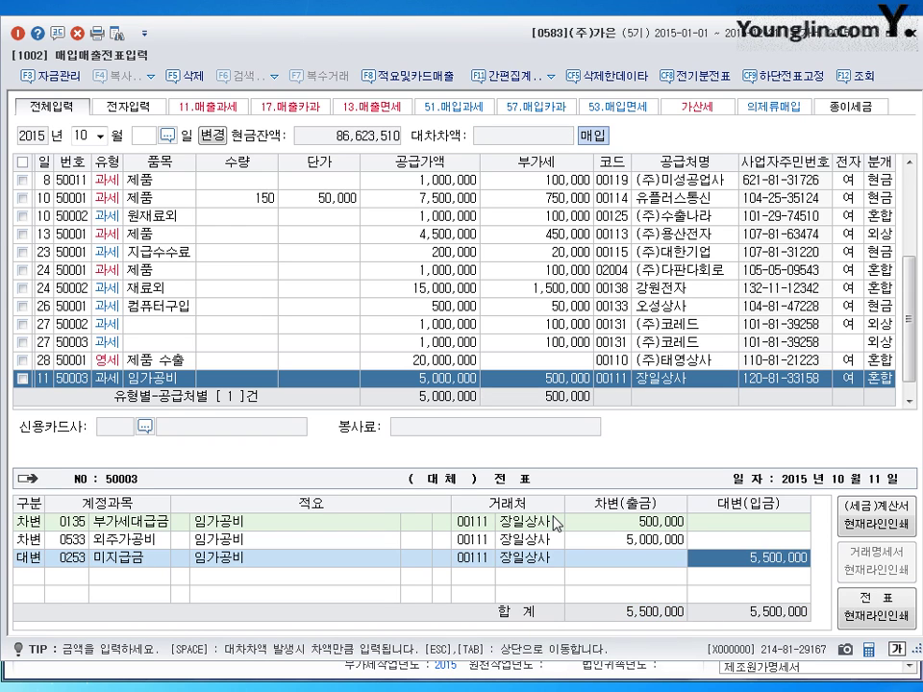
key("Return")
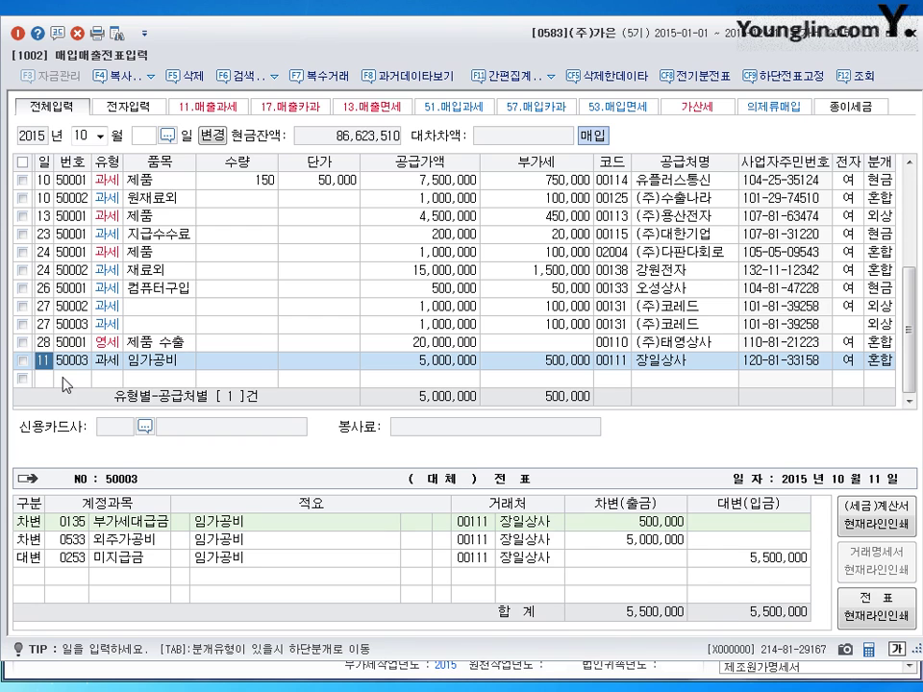
Step: Add an October 15 type 53 면세 purchase of 실무서적 with a 200,000 supply amount
left_click(50, 379)
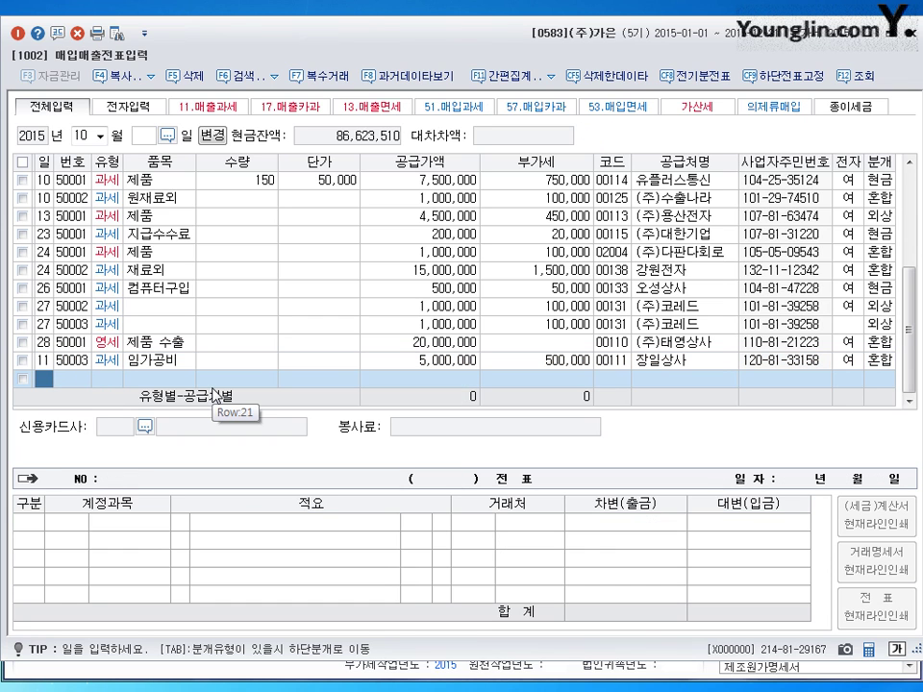
type("15")
key("Return")
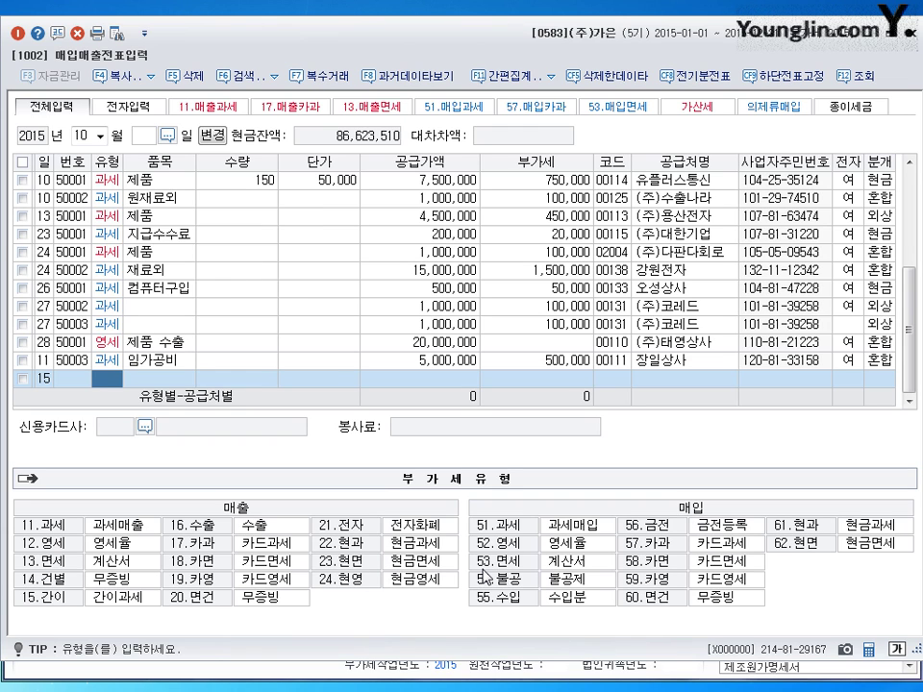
type("53")
key("Return")
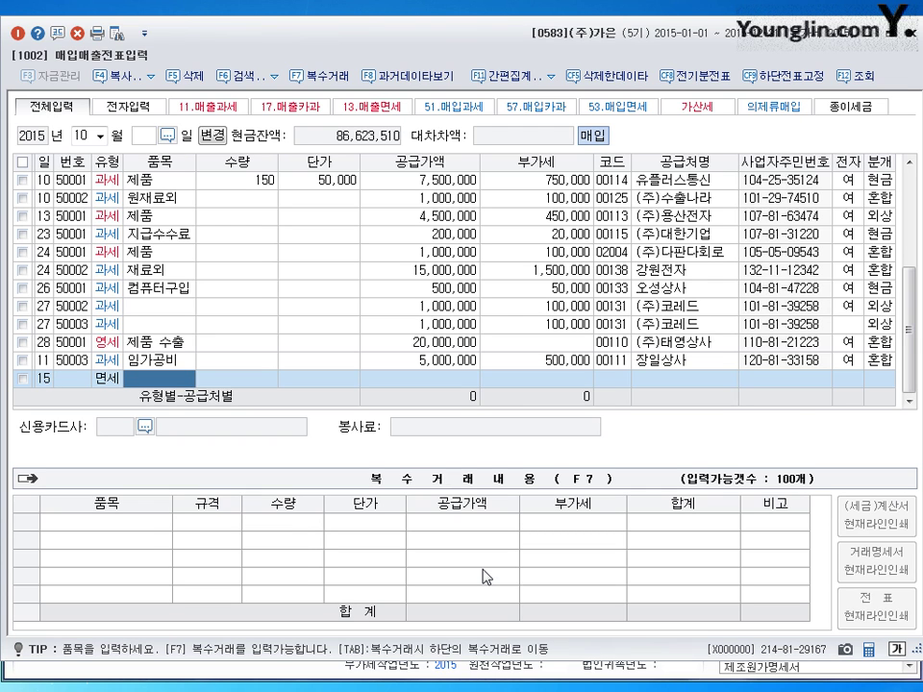
type("실무서적")
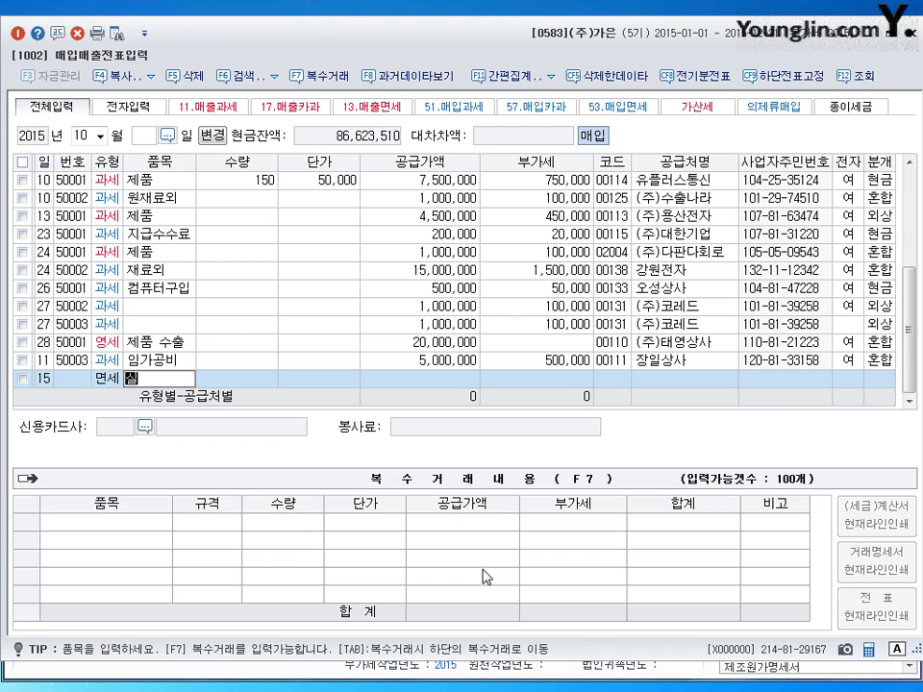
key("Return")
key("Return")
key("Return")
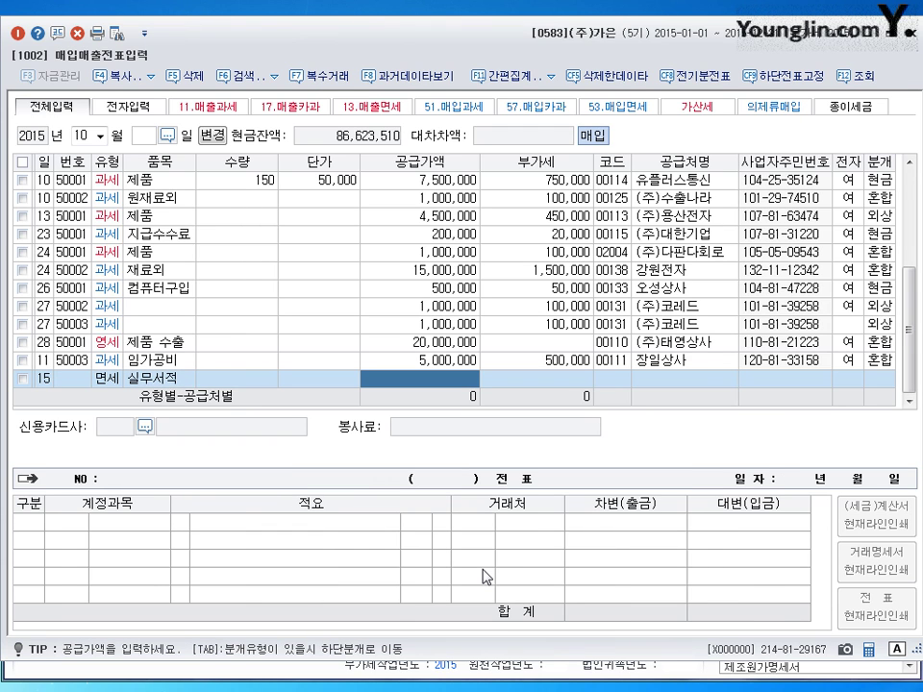
type("2000000")
key("Return")
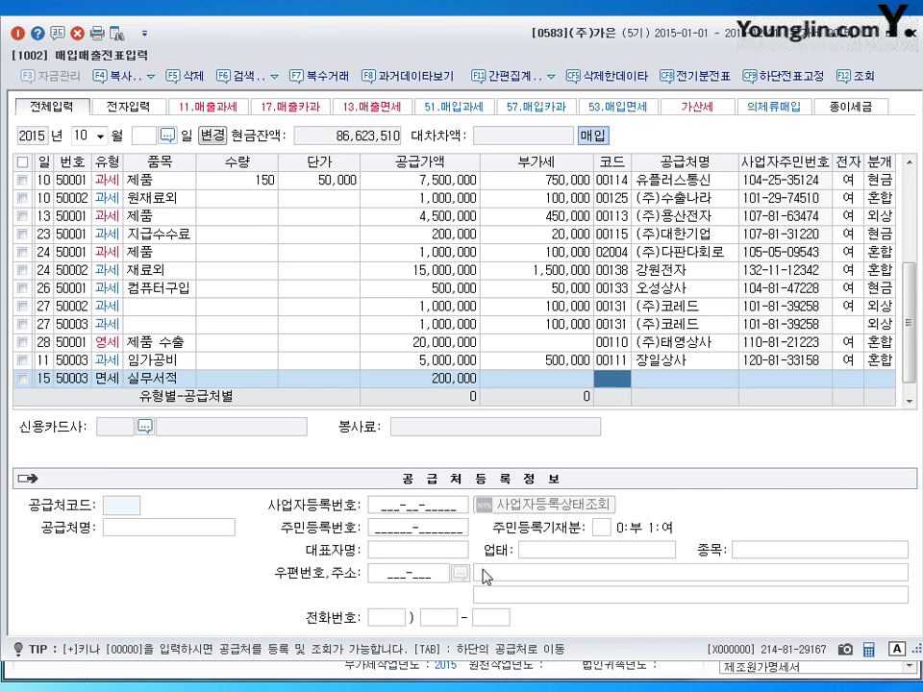
Step: Search the supplier list for '글벗' and close it without choosing a supplier
type("글벗")
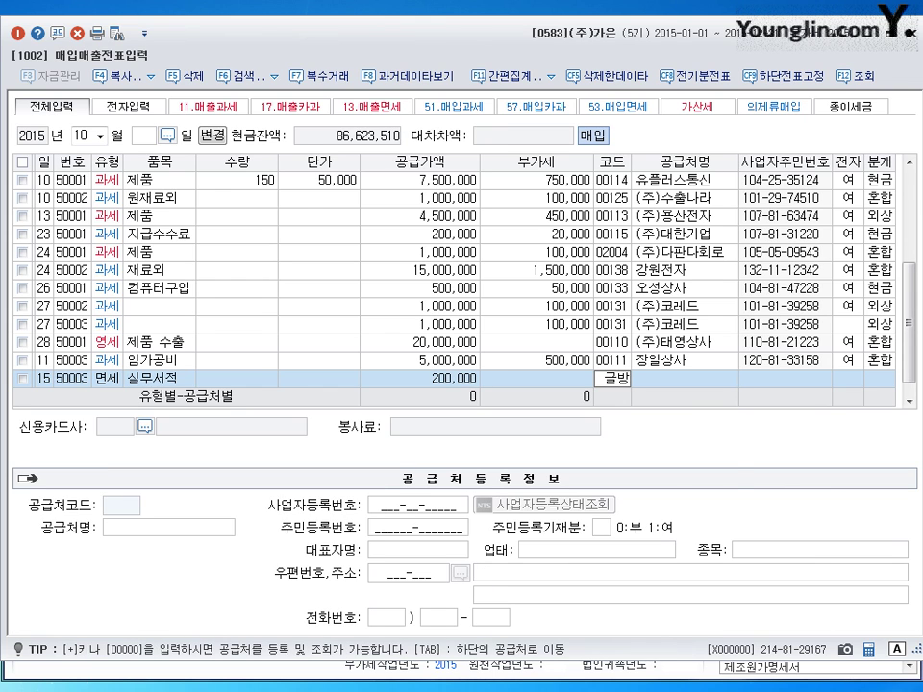
key("Return")
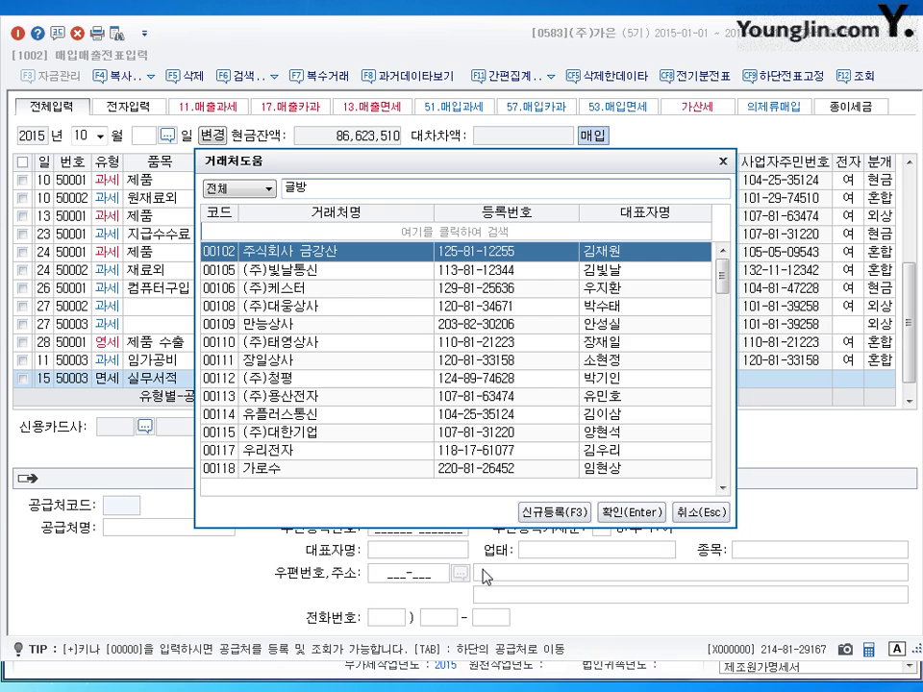
key("Escape")
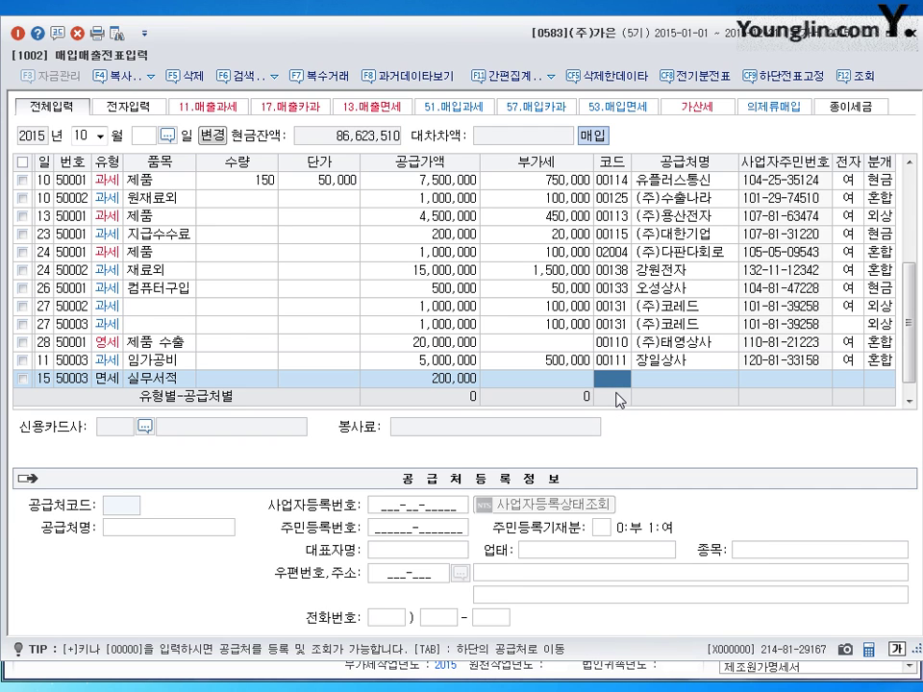
Step: Register new supplier (주)글방문고 under code 00500
key("plus")
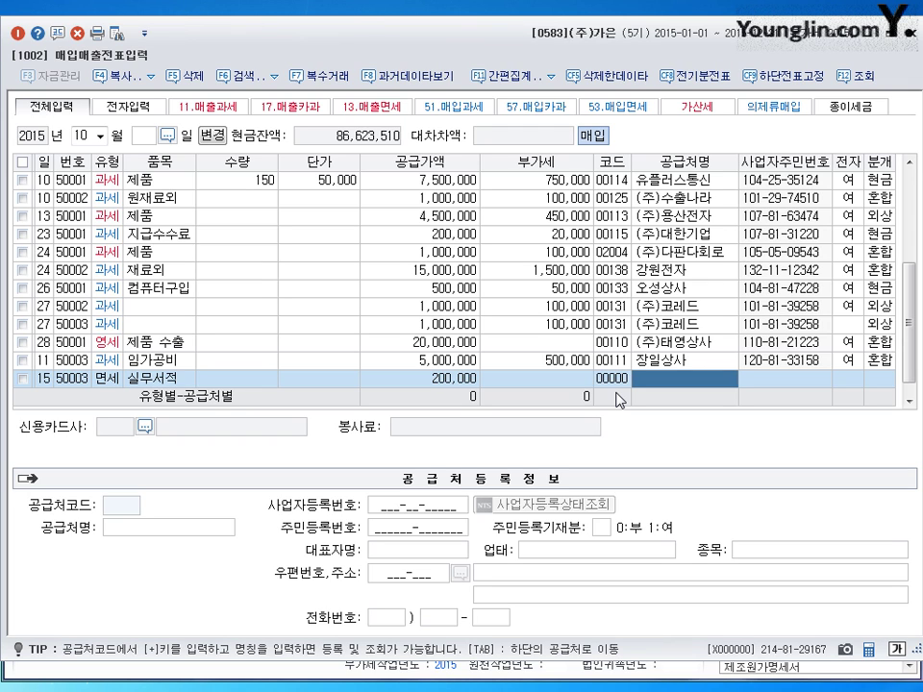
type("(주")
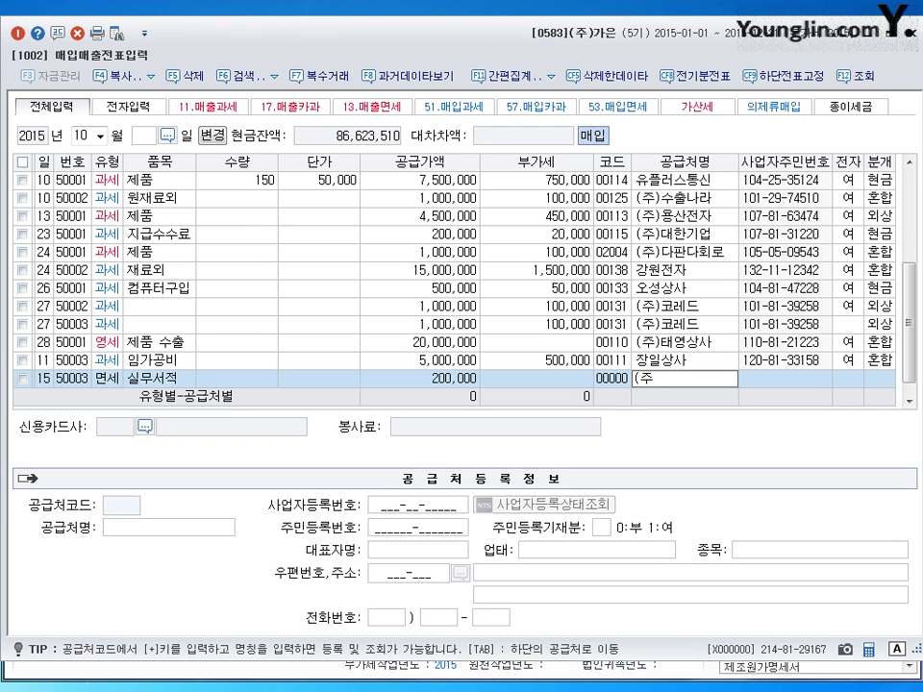
type(")글방문고")
key("Return")
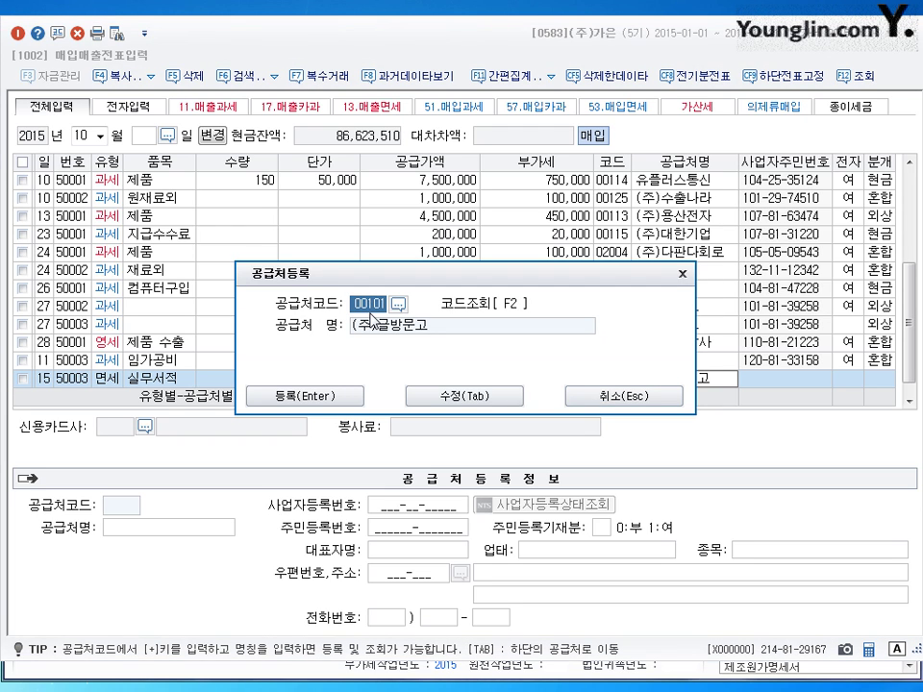
type("500")
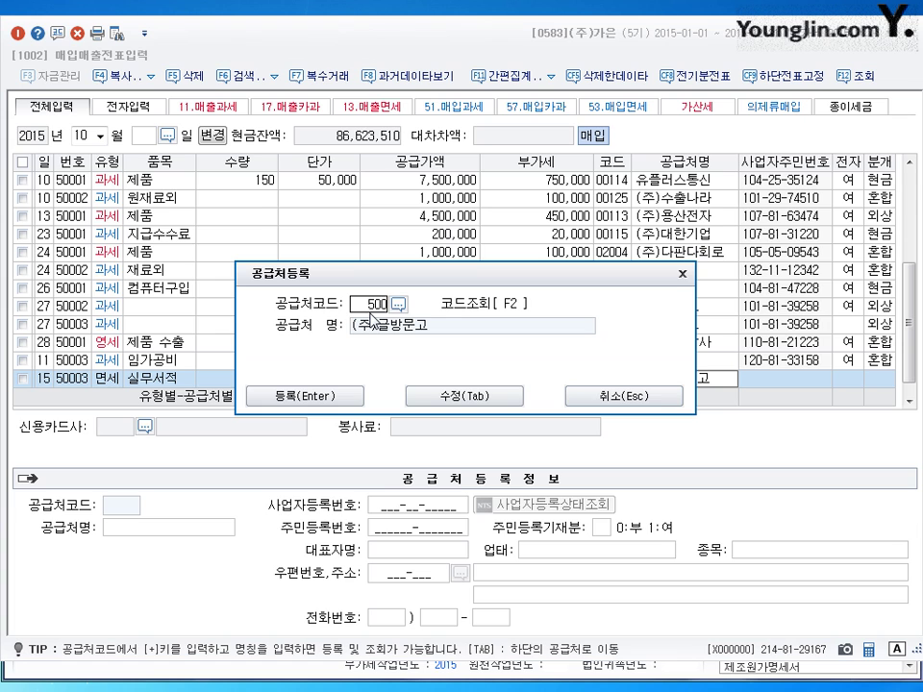
left_click(450, 398)
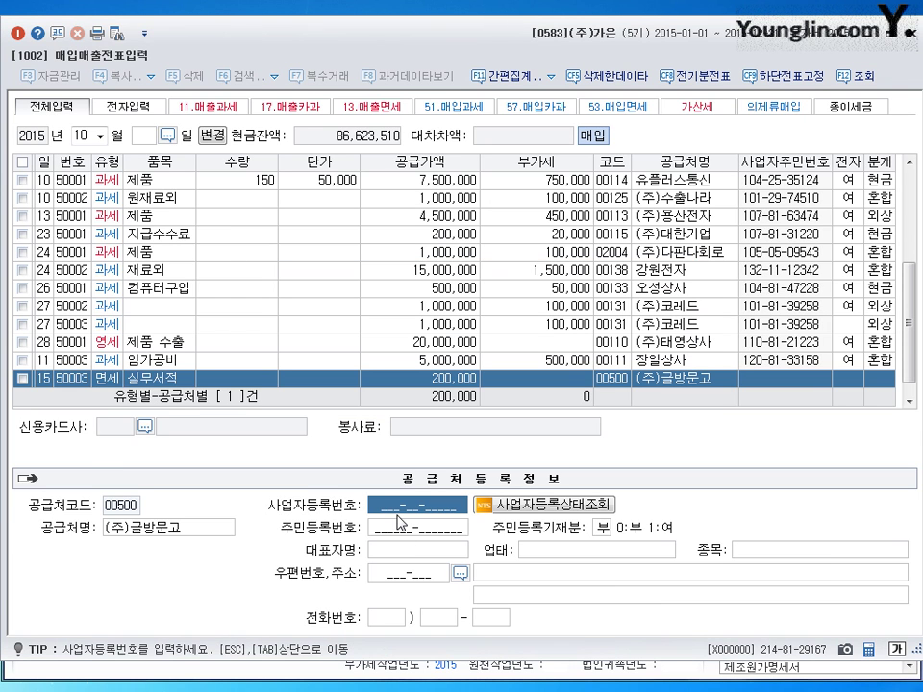
Step: Fill in the supplier's business registration number and representative's name, then return to the purchase row
type("213-")
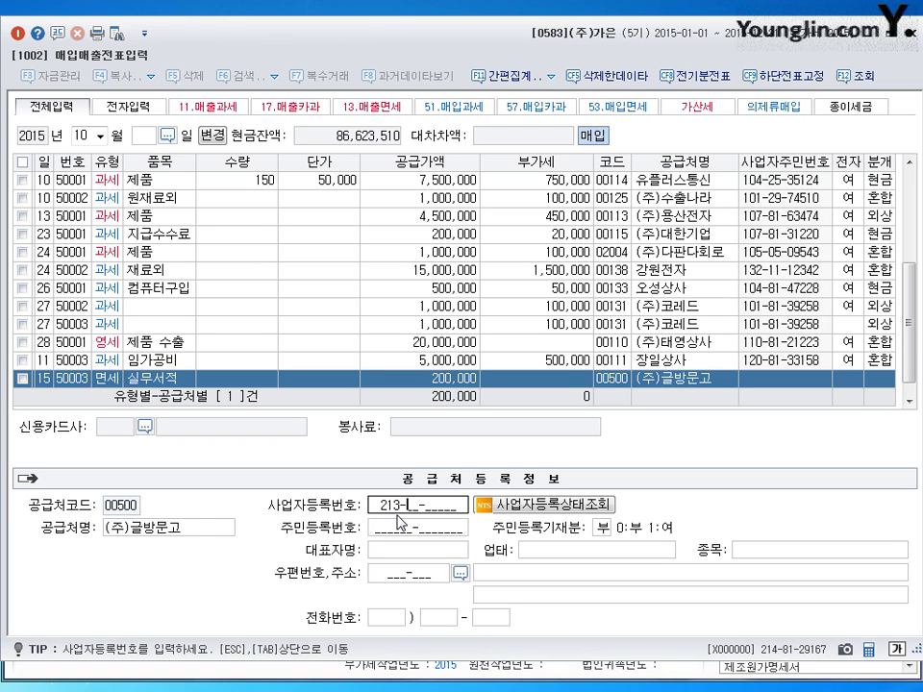
type("86-78224")
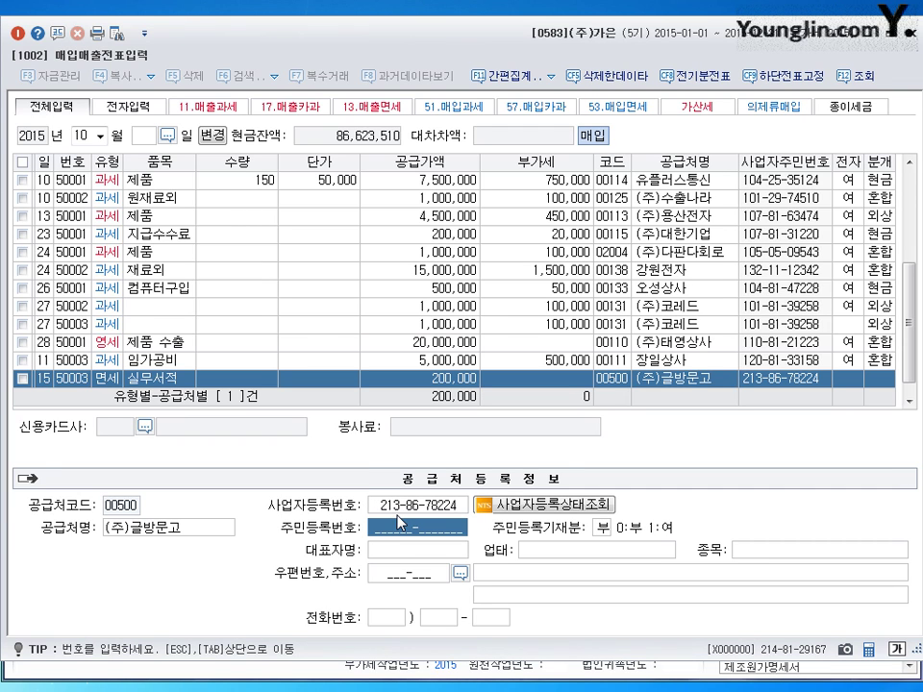
key("Return")
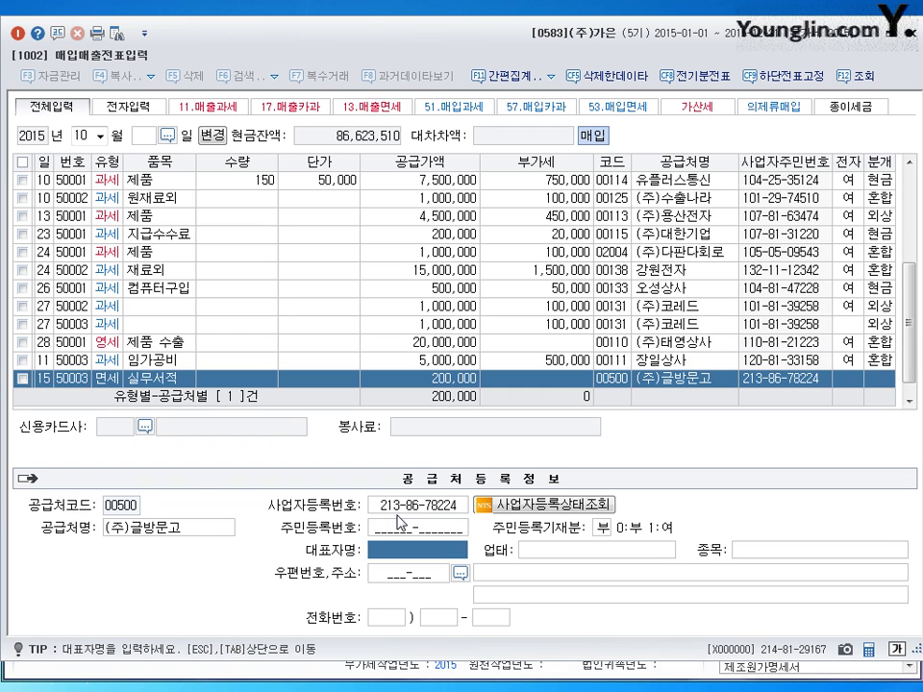
type("김하나")
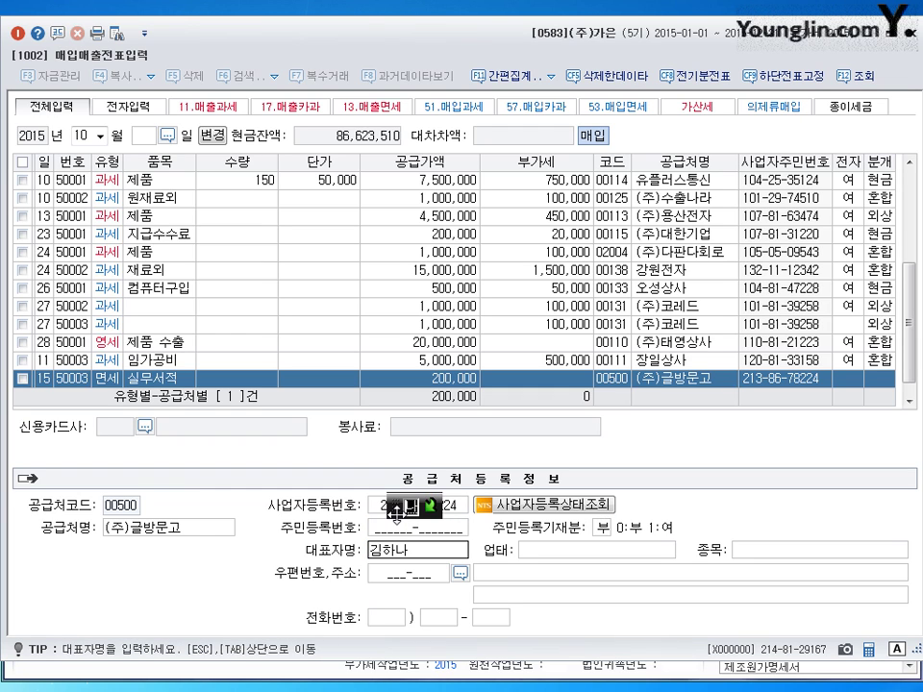
key("Return")
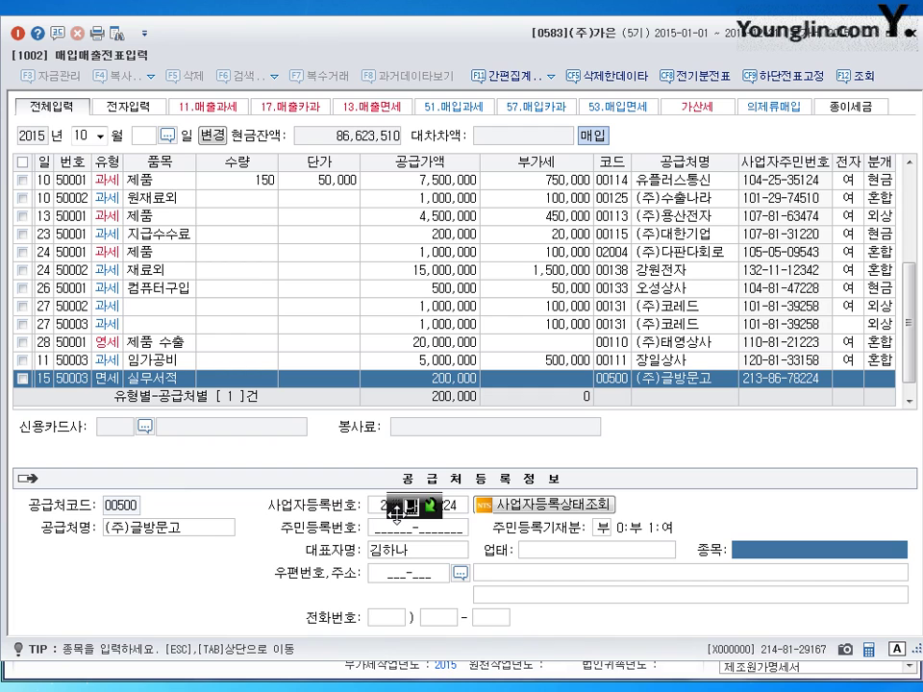
key("Return")
key("Return")
key("Return")
key("Return")
key("Return")
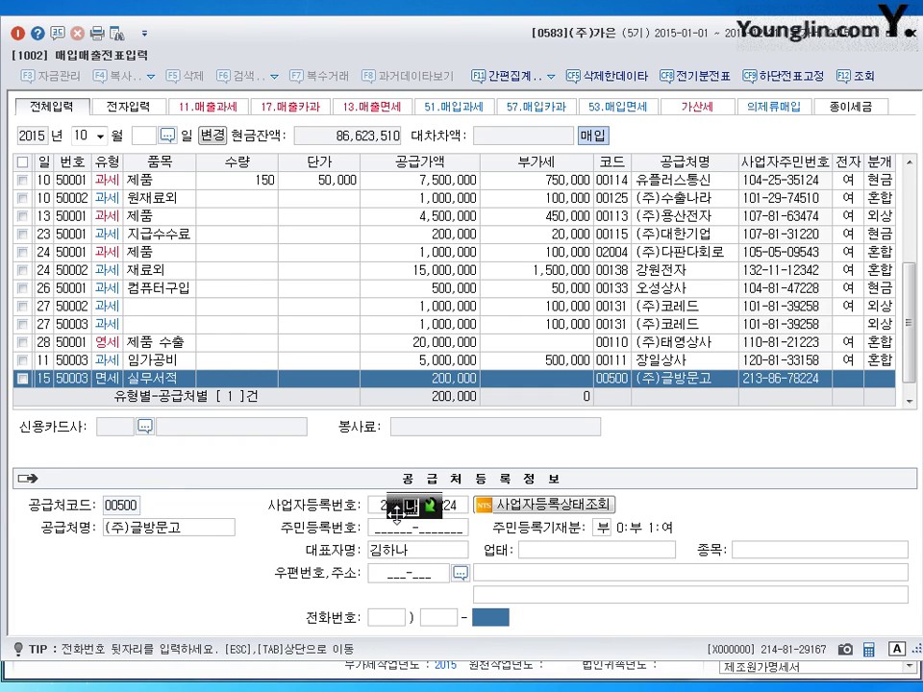
key("Escape")
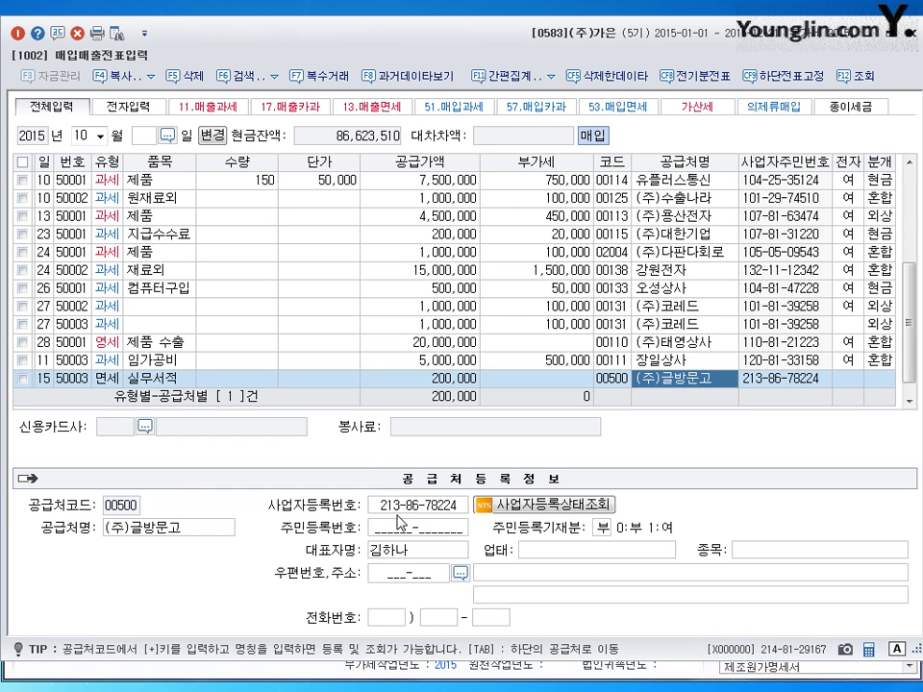
left_click(145, 32)
mouse_move(199, 85)
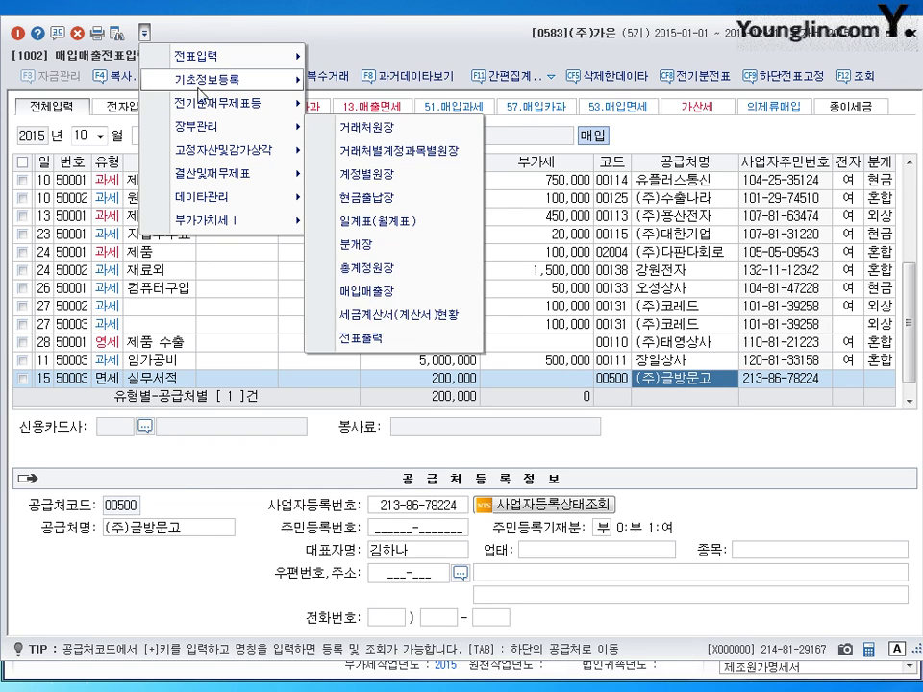
left_click(361, 114)
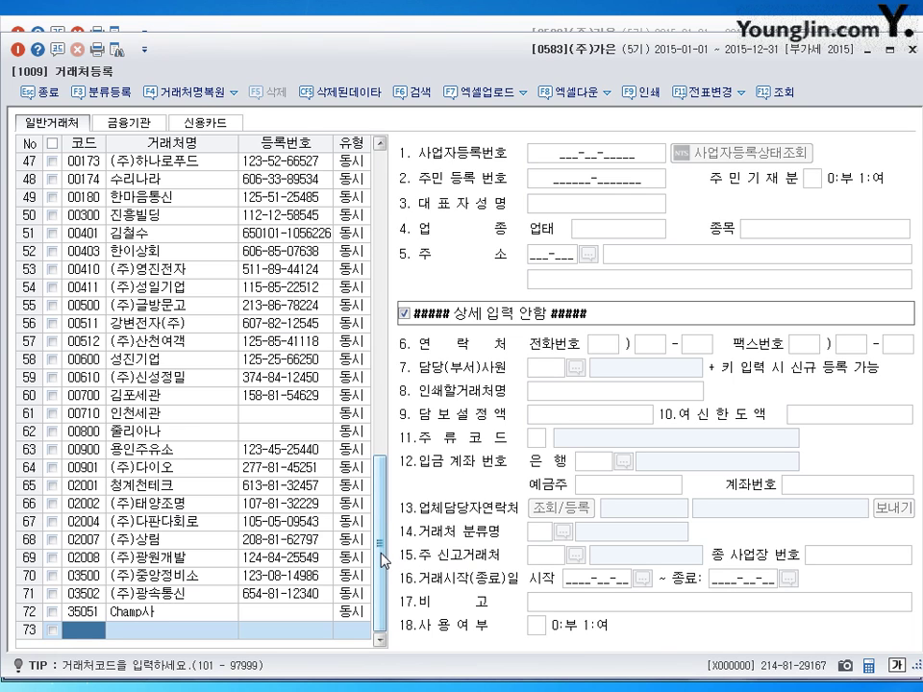
left_click(134, 305)
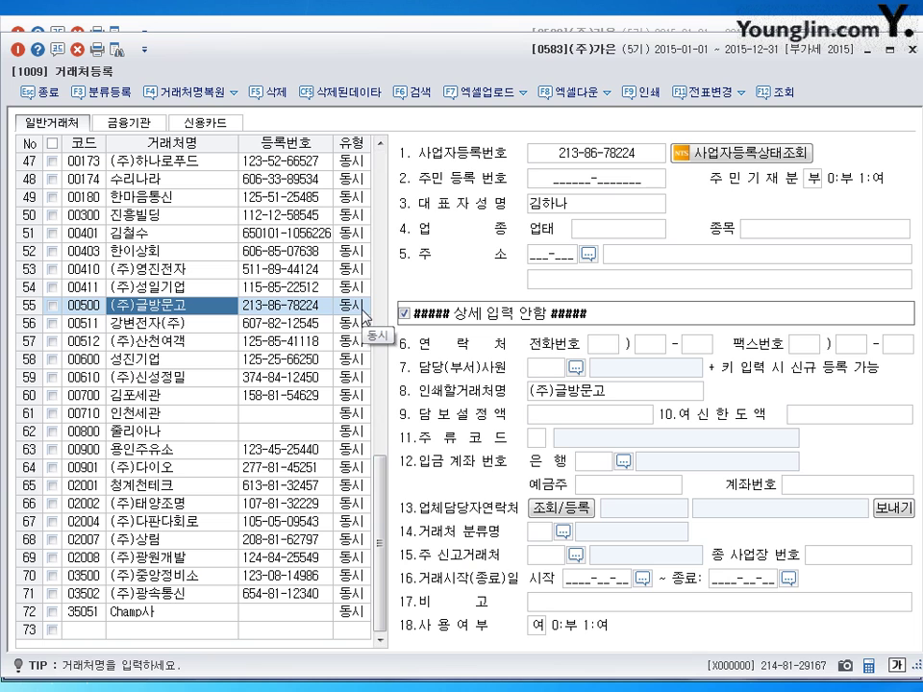
left_click(911, 49)
key("Return")
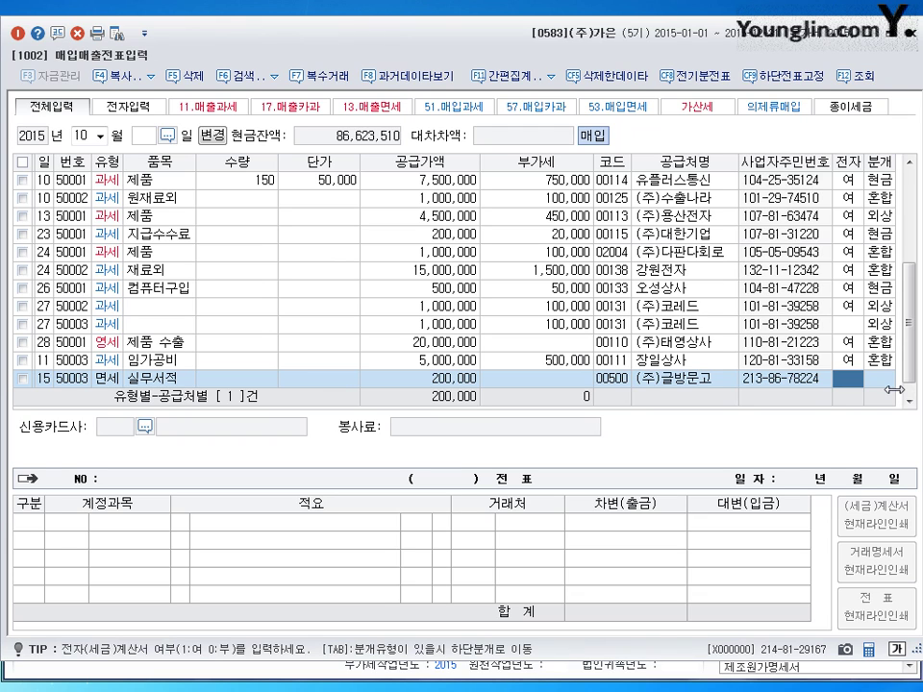
Step: Change debit account 0153 to 0826 도서인쇄비 for 200,000, credit 0103 보통예금, and save
type("15")
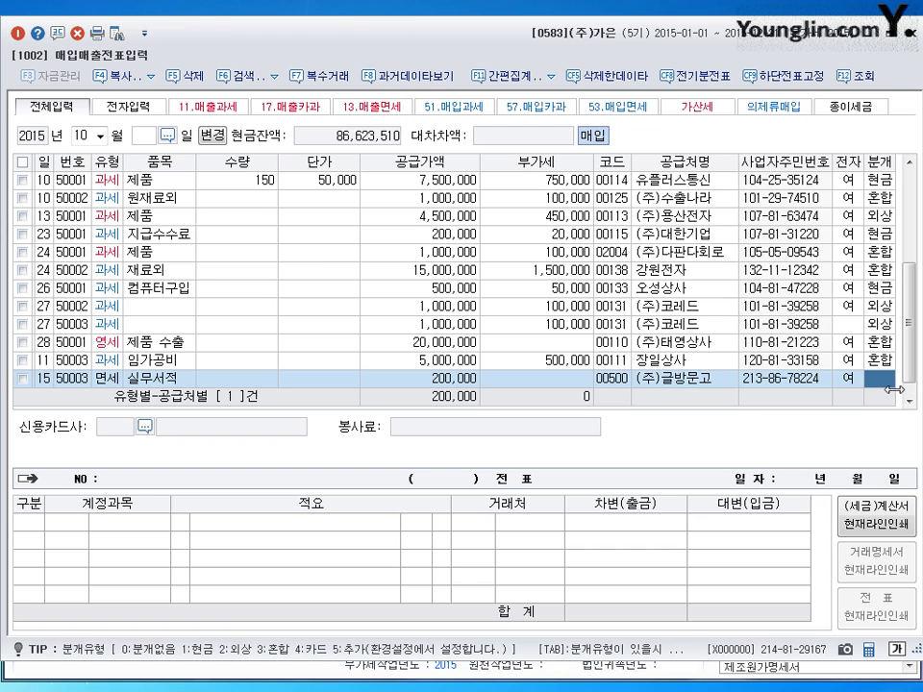
type("3")
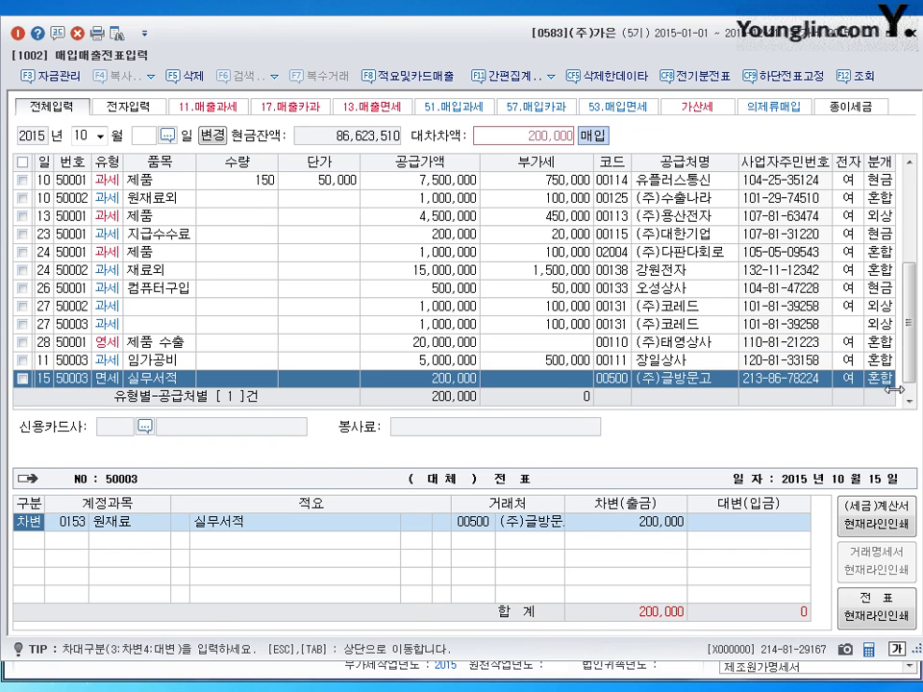
key("Return")
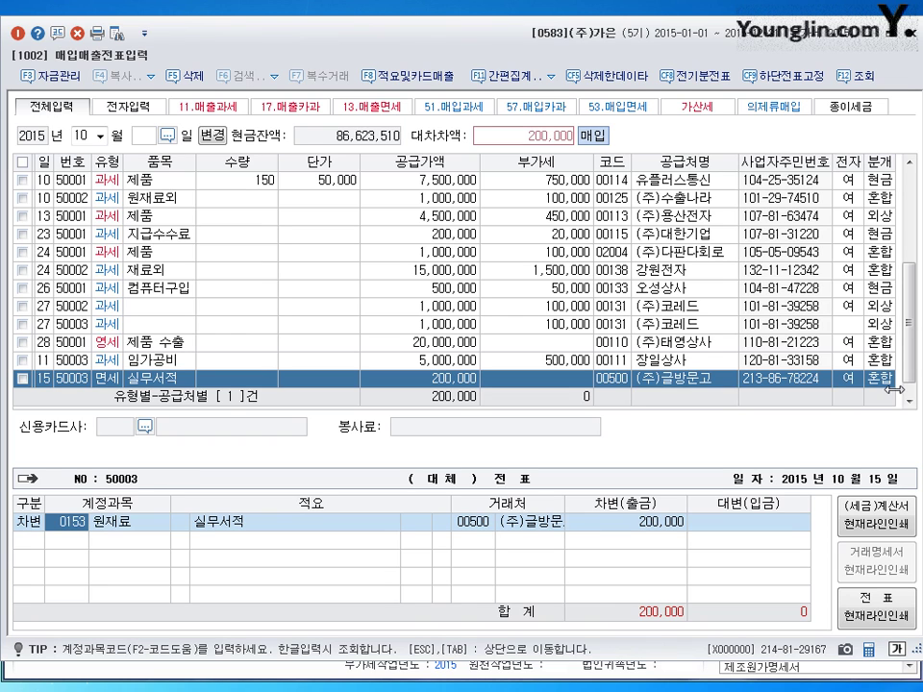
type("0826")
key("Return")
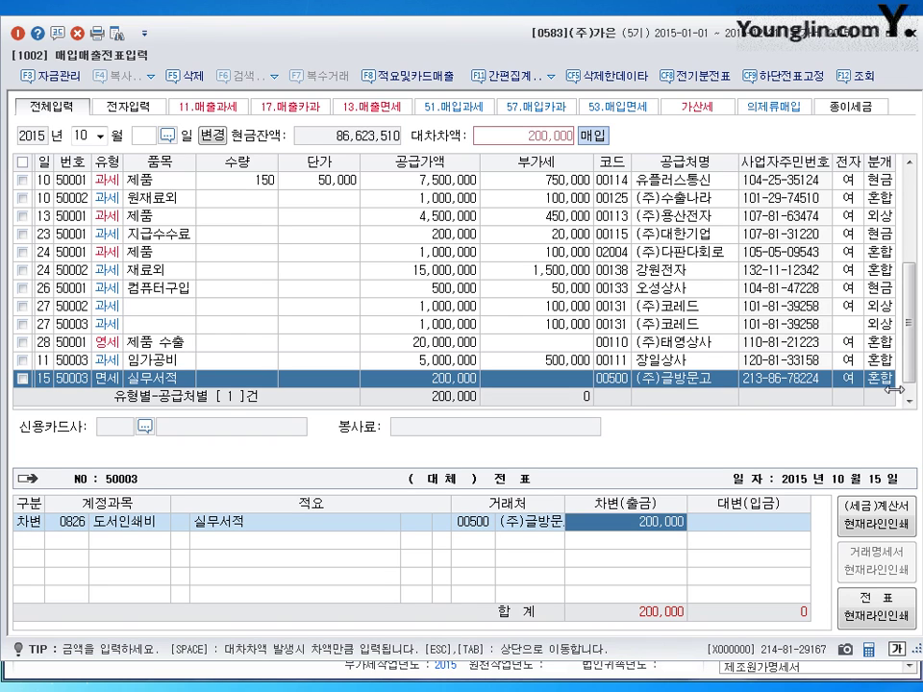
key("Return")
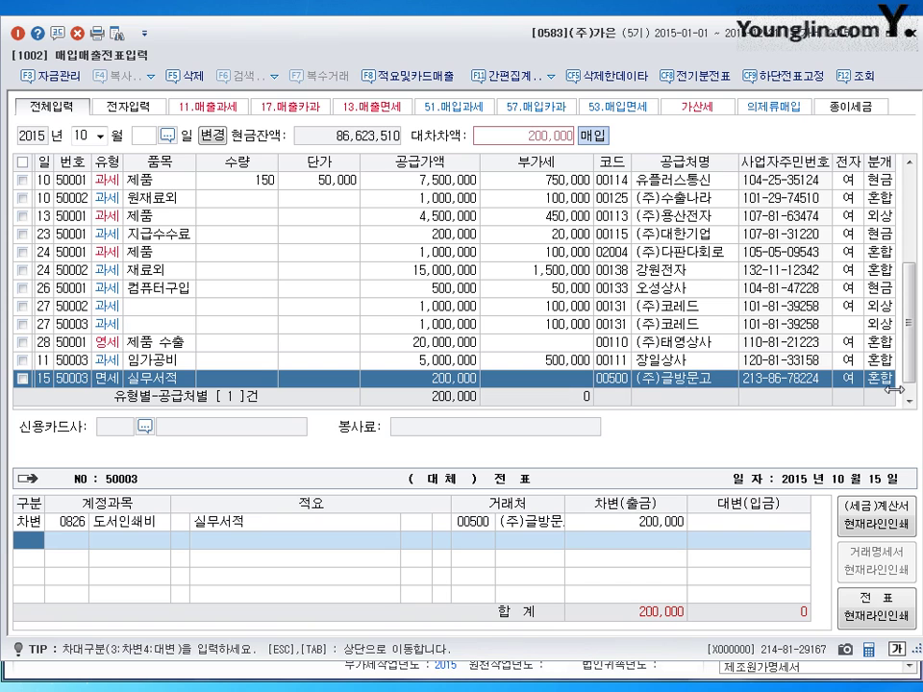
type("4")
key("Return")
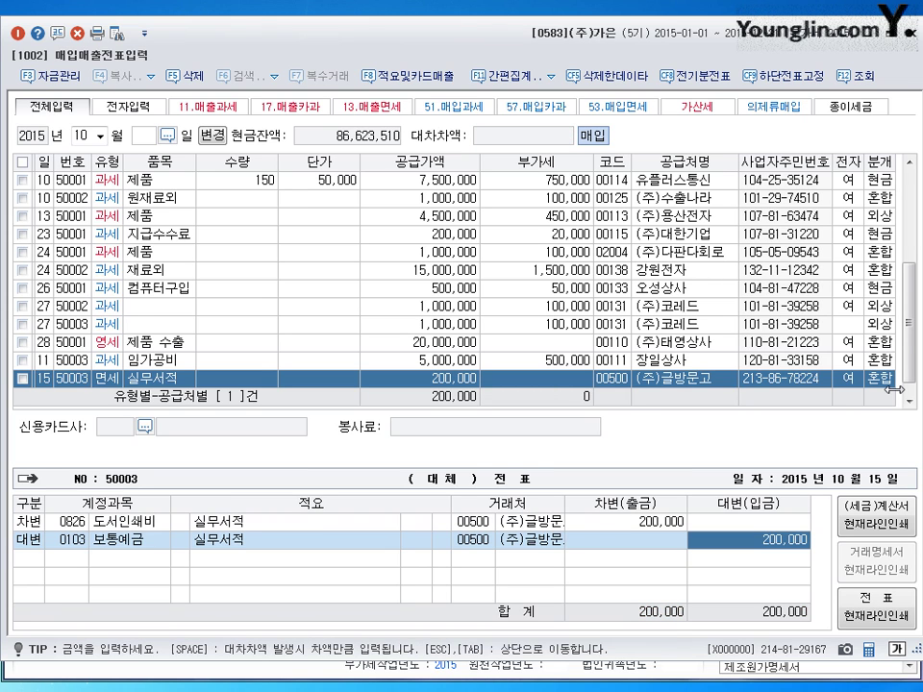
key("Return")
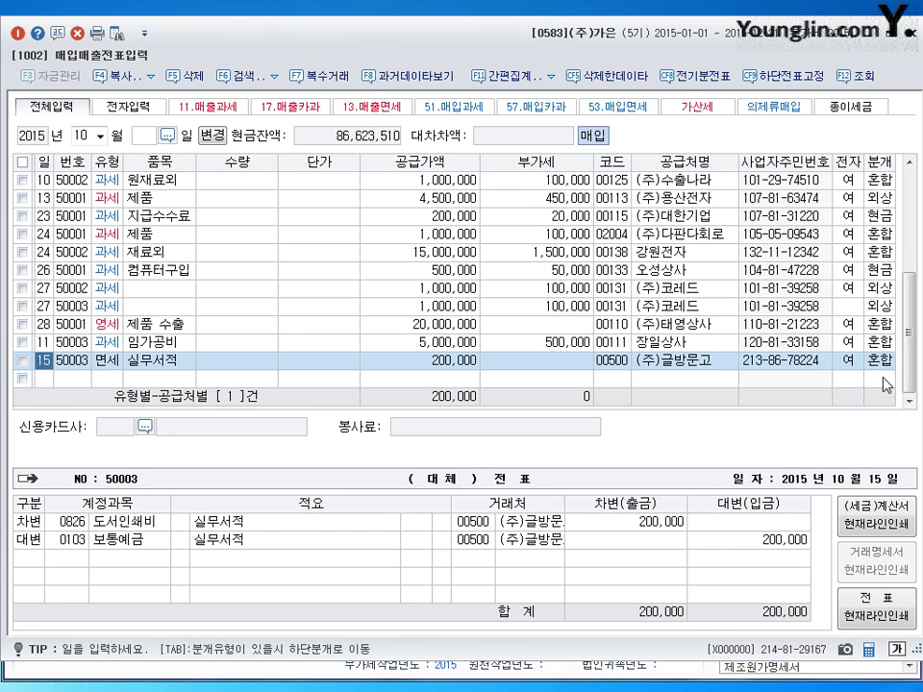
left_click(880, 361)
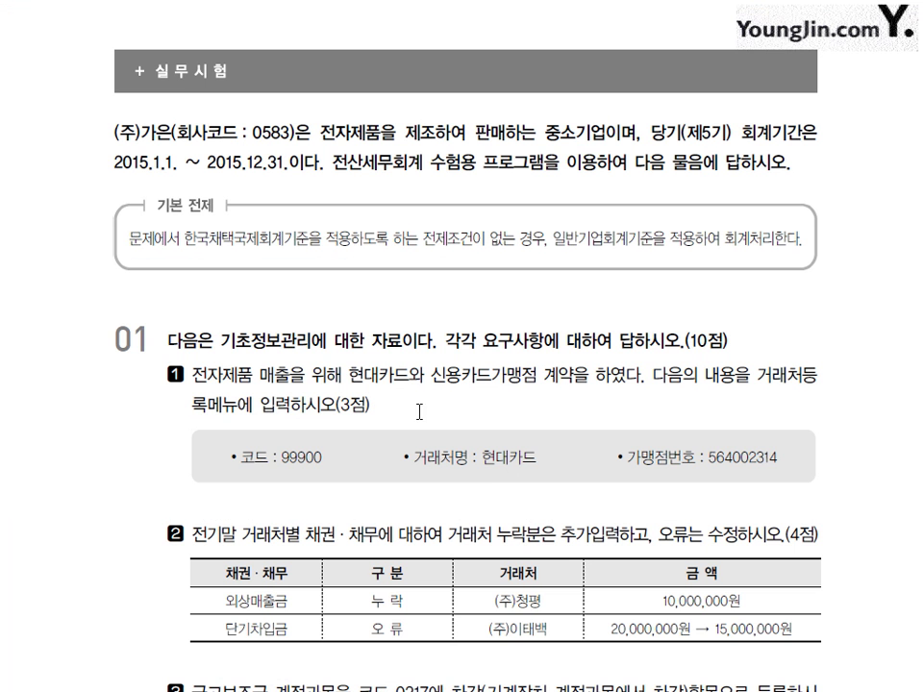
Step: Scroll the workbook PDF to section 03 and highlight the '전자세금계산서는 전자입력' note, then clear it
scroll(421, 410, "down", 10)
scroll(430, 447, "down", 5)
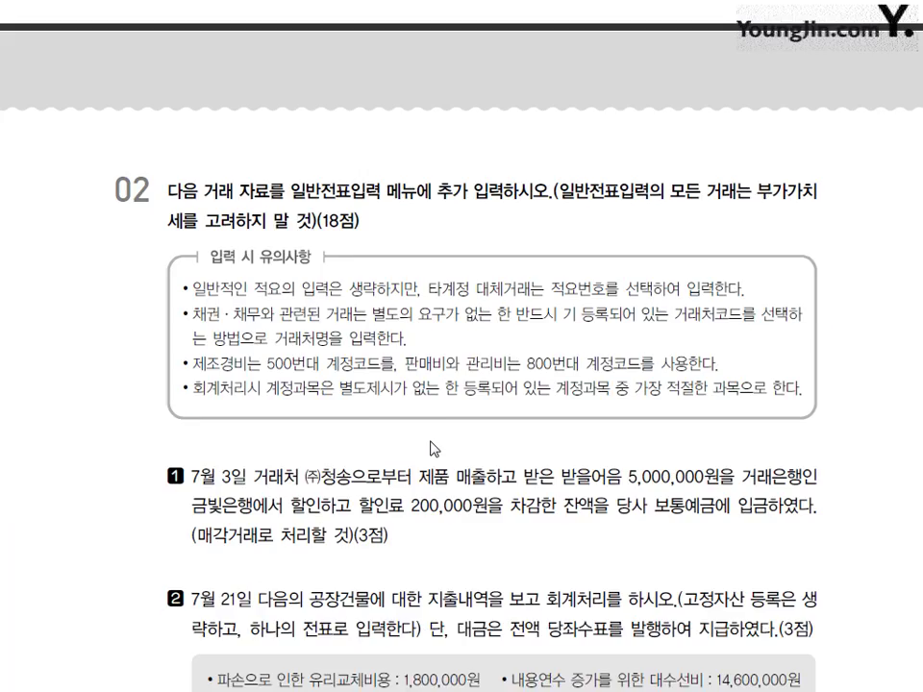
scroll(430, 439, "down", 15)
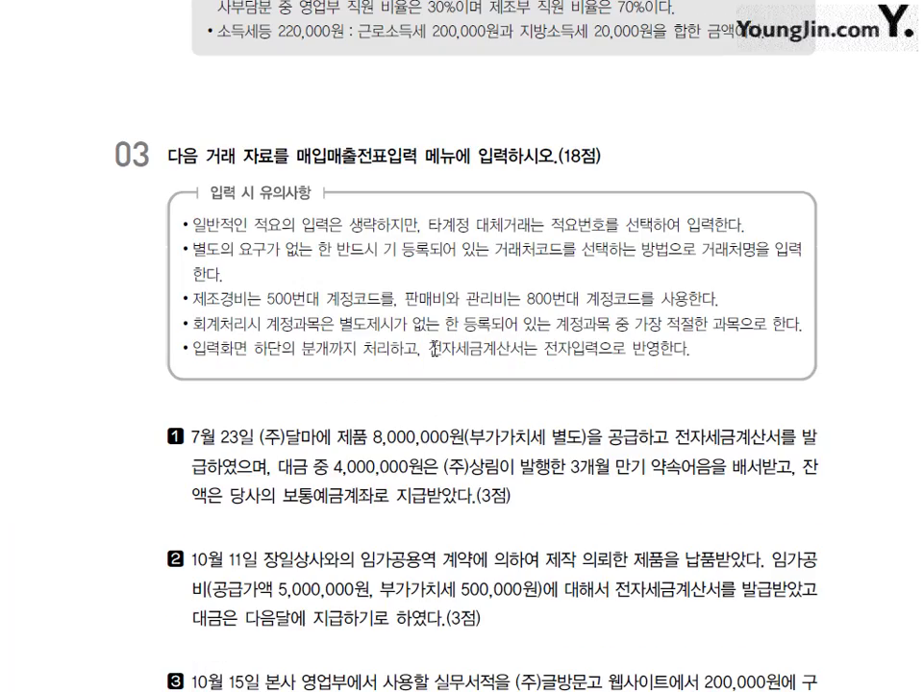
left_click_drag(429, 350, 567, 350)
left_click(596, 366)
scroll(596, 365, "down", 1)
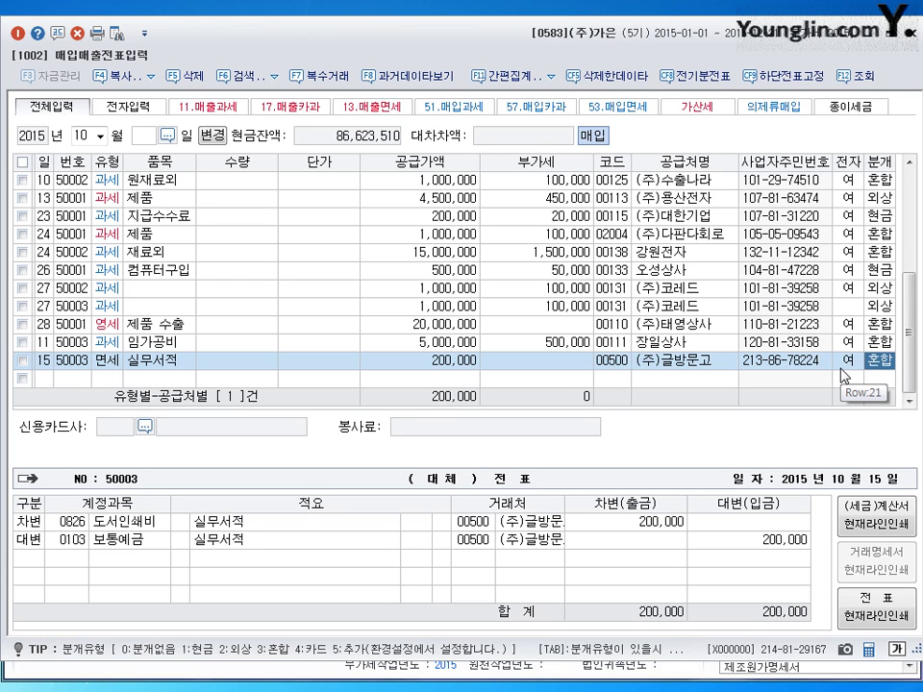
Step: Mark the October 15 entry as electronic and decline reviewing suspected duplicate vouchers
key("Return")
key("Up")
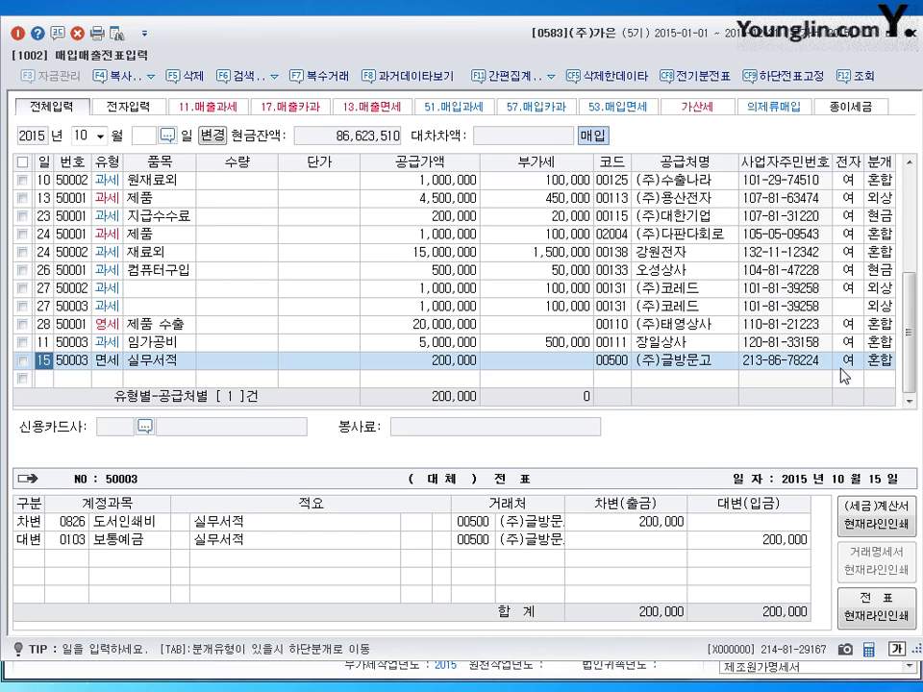
left_click(843, 363)
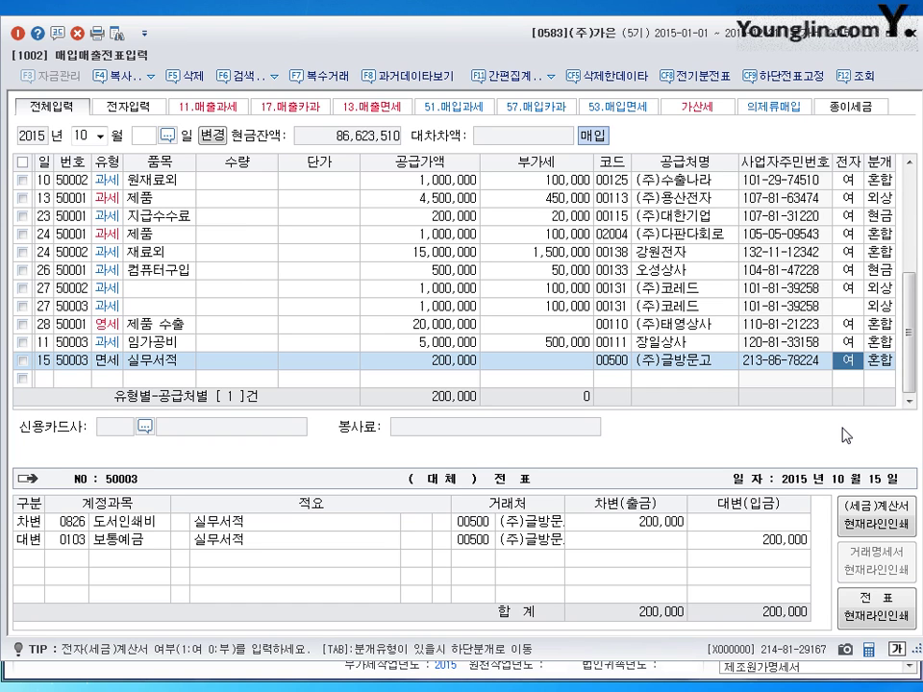
left_click(851, 378)
left_click(876, 378)
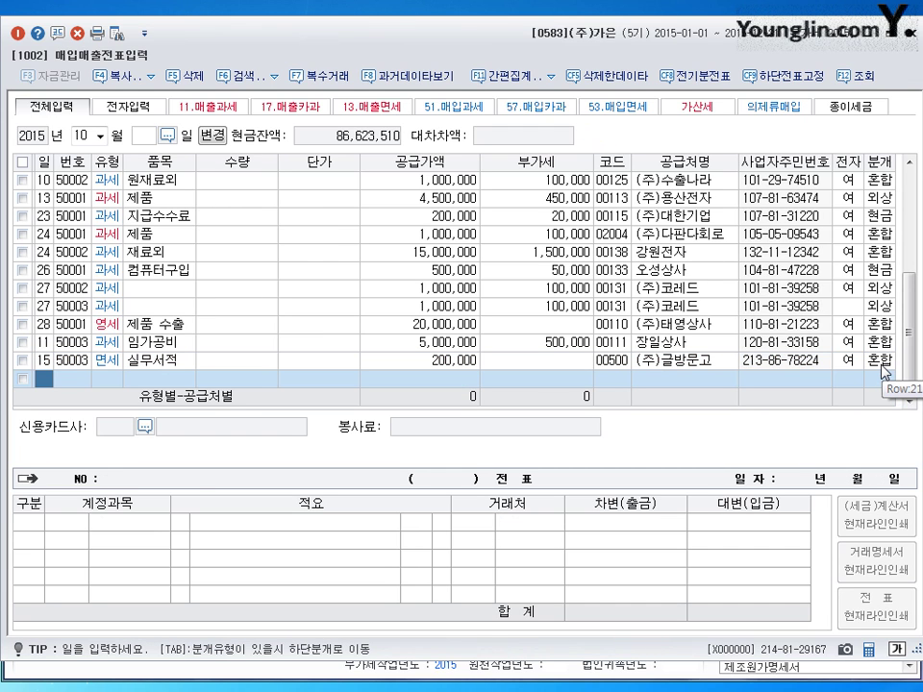
left_click(848, 360)
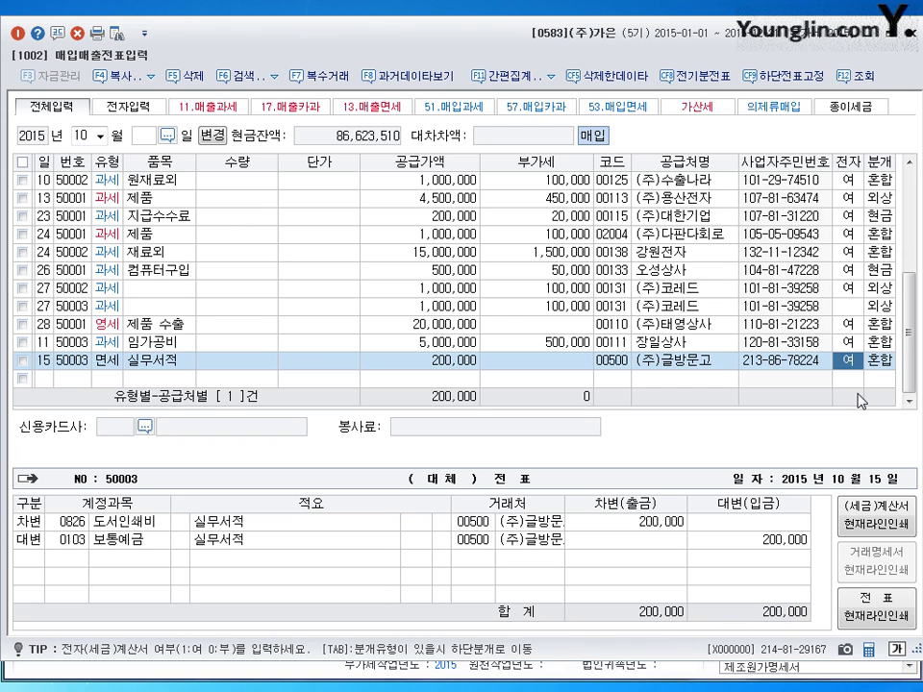
key("Return")
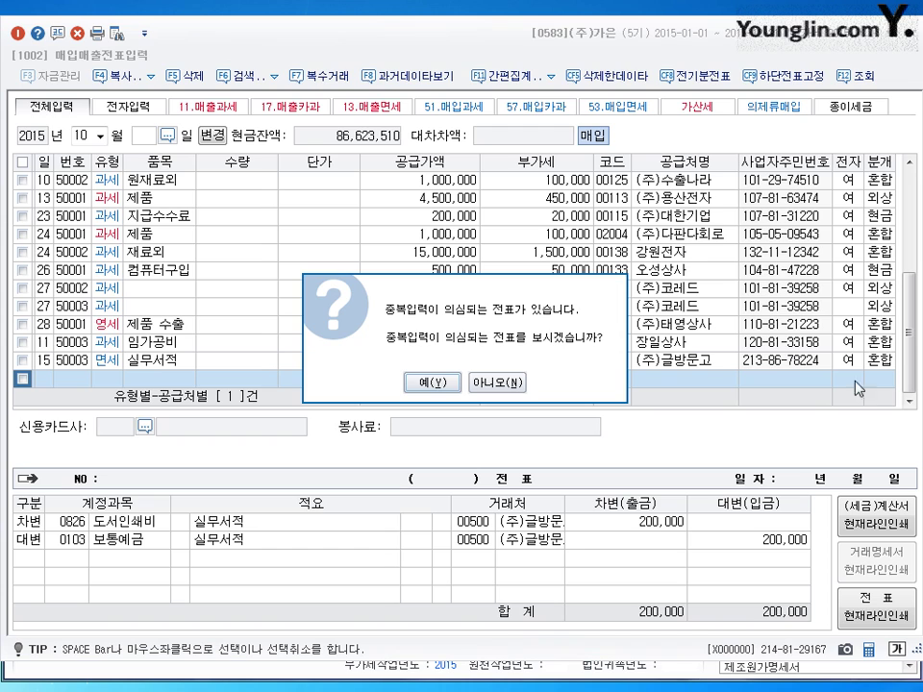
left_click(500, 384)
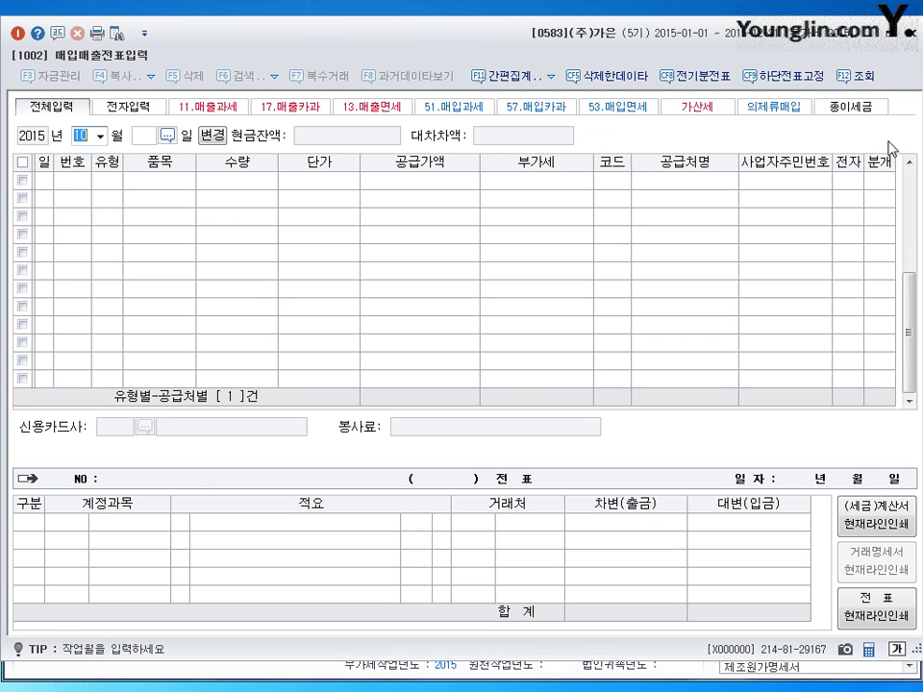
Step: Switch the working month to November and begin a new entry dated the 5th
type("11")
key("Return")
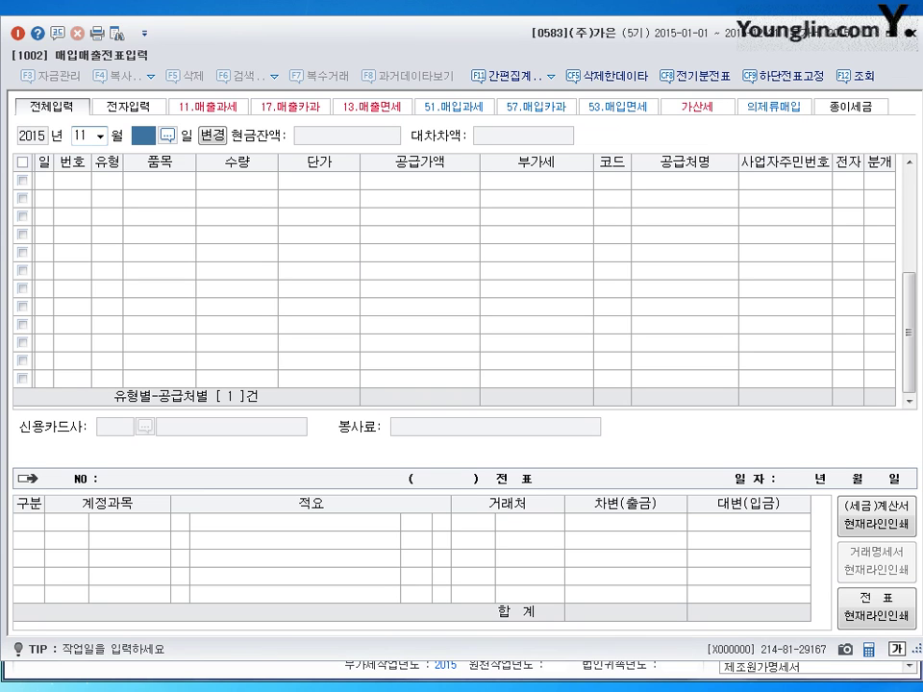
type("5")
key("Return")
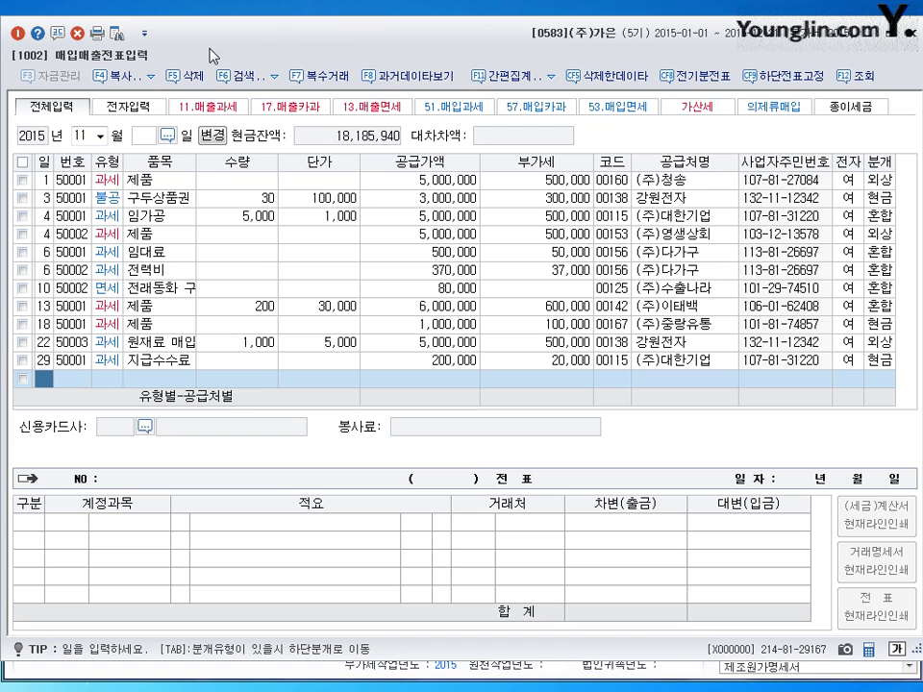
type("5")
key("Return")
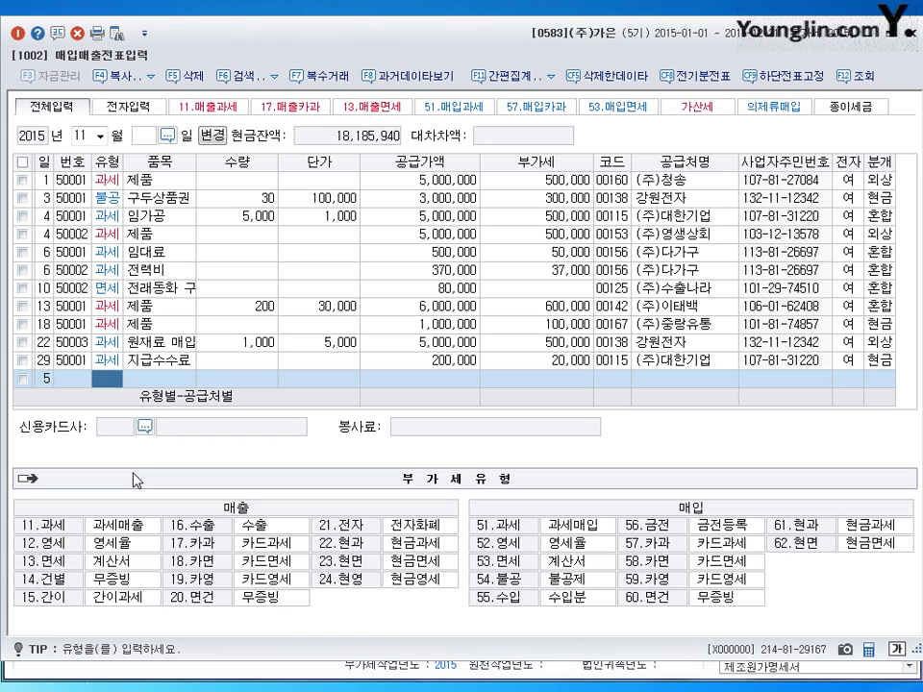
Step: Enter type 11 taxable sale of 제품 with a 50,000,000 supply amount
type("11")
key("Return")
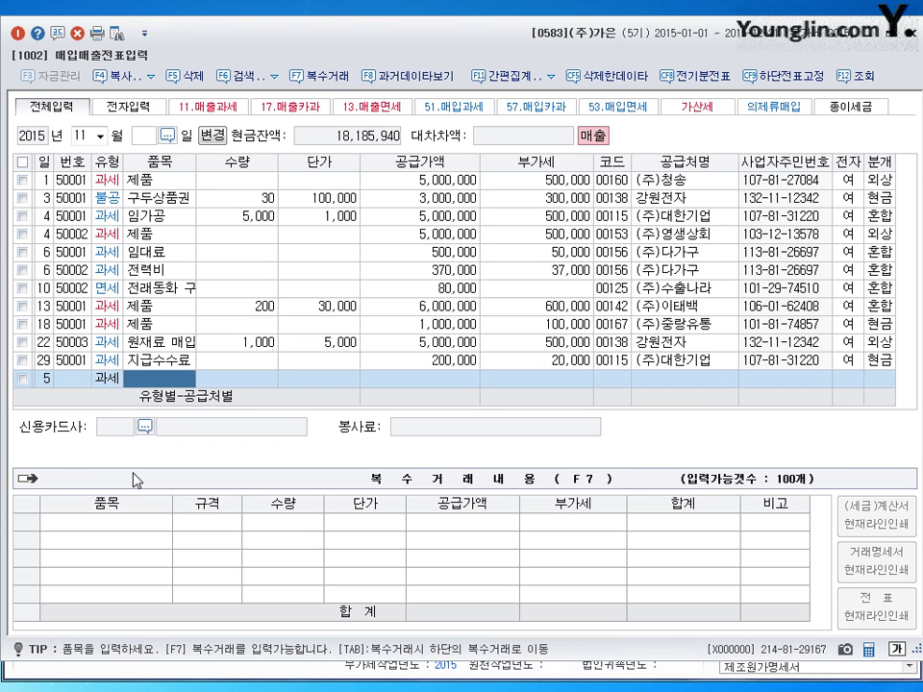
type("제품")
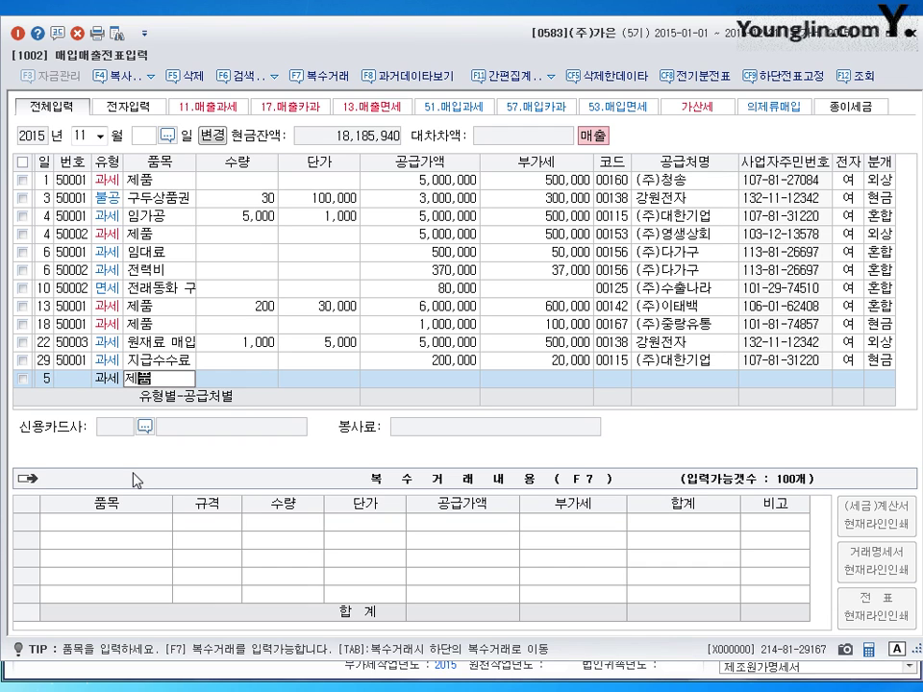
key("Return")
key("Return")
key("Return")
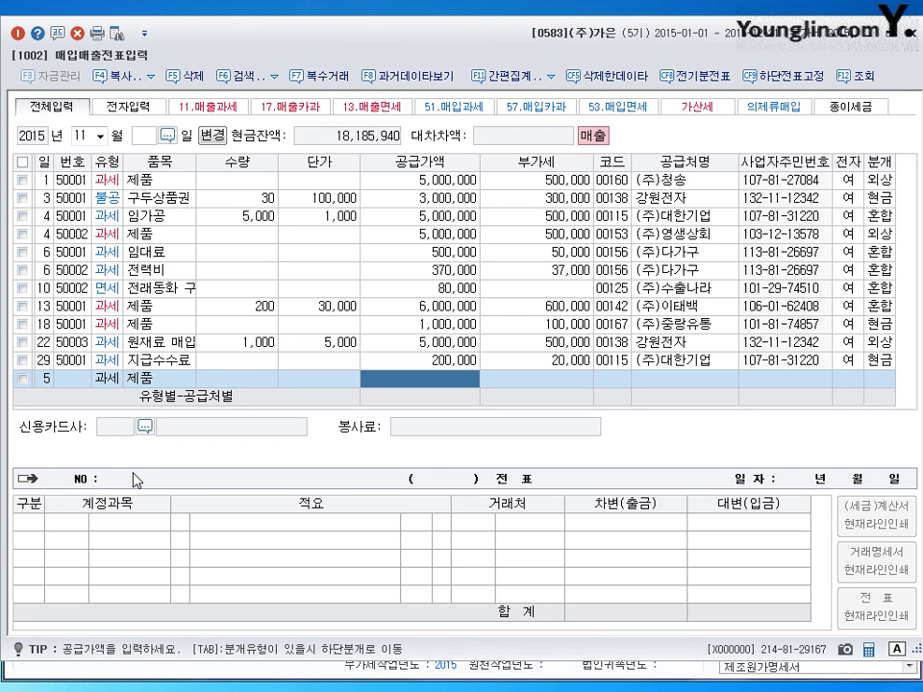
type("50000000")
key("Return")
key("Return")
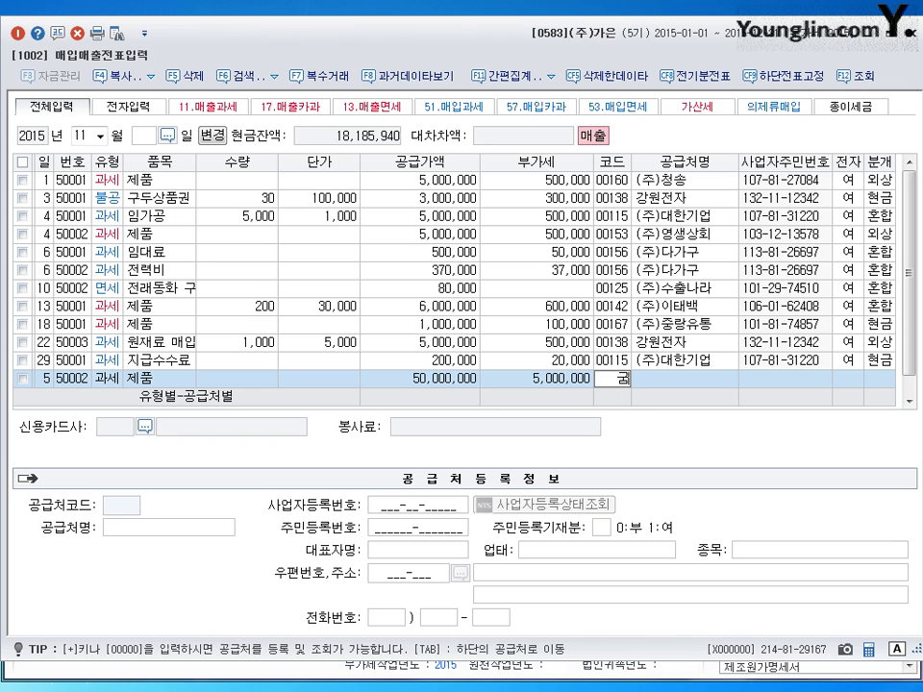
Step: Assign customer 주식회사 금강산, electronic invoice 1, credit journal 2, and save the sale
type("ㄱ금가ㅇ")
key("Return")
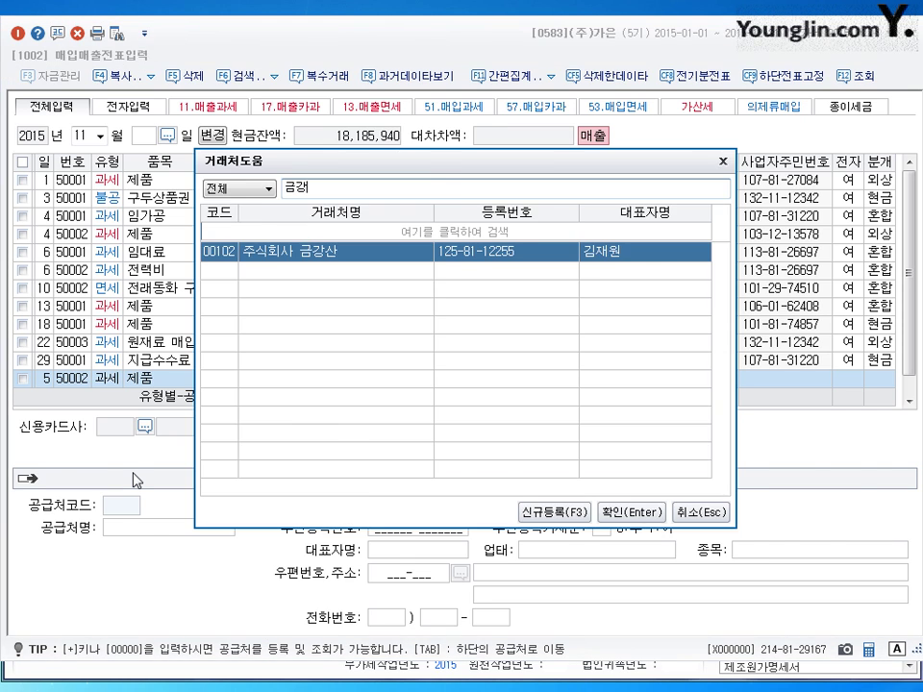
key("Return")
key("Return")
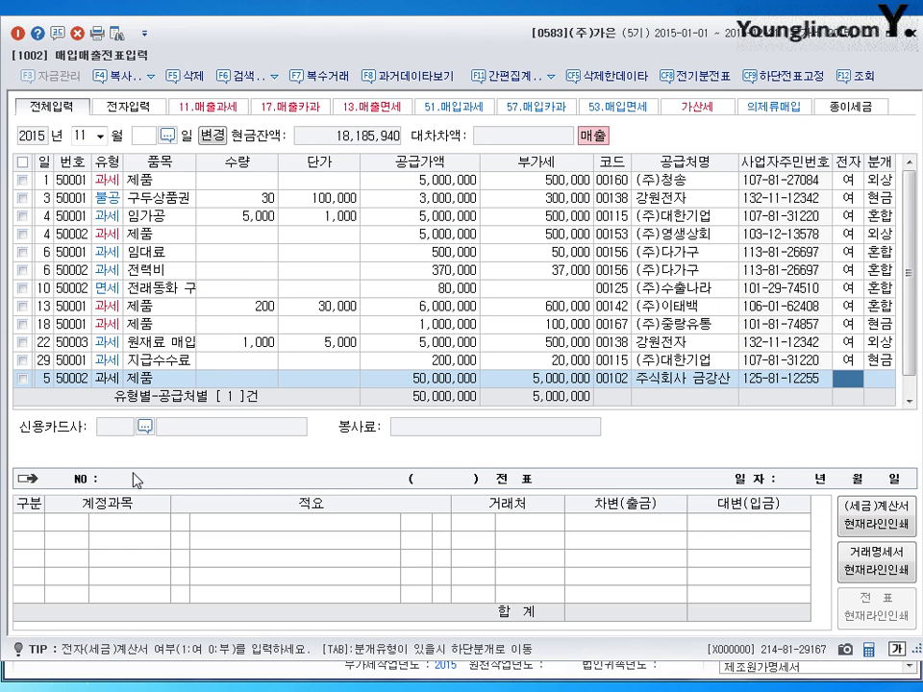
type("1")
key("Return")
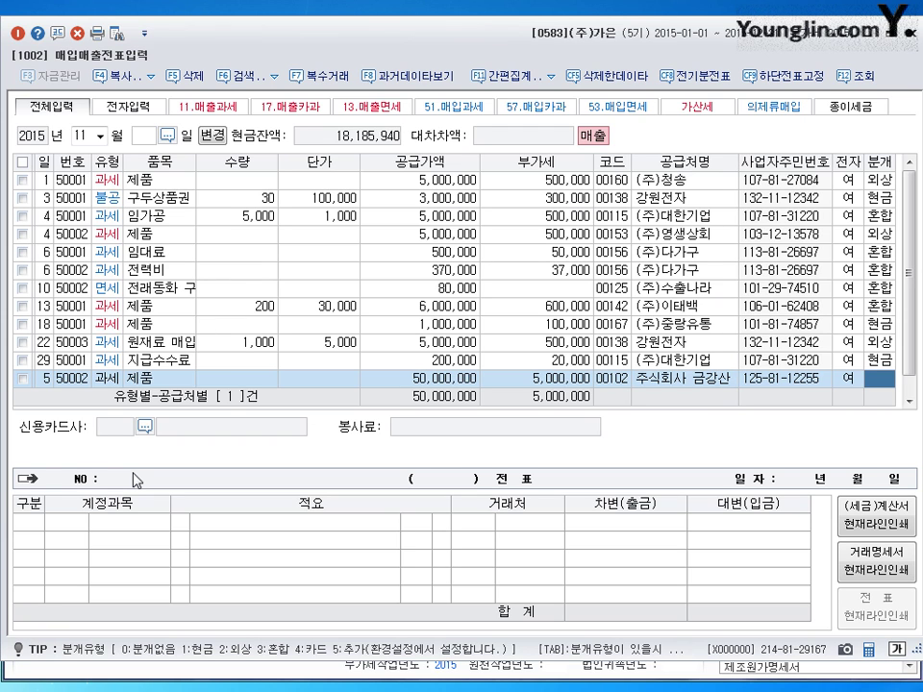
type("2")
key("Return")
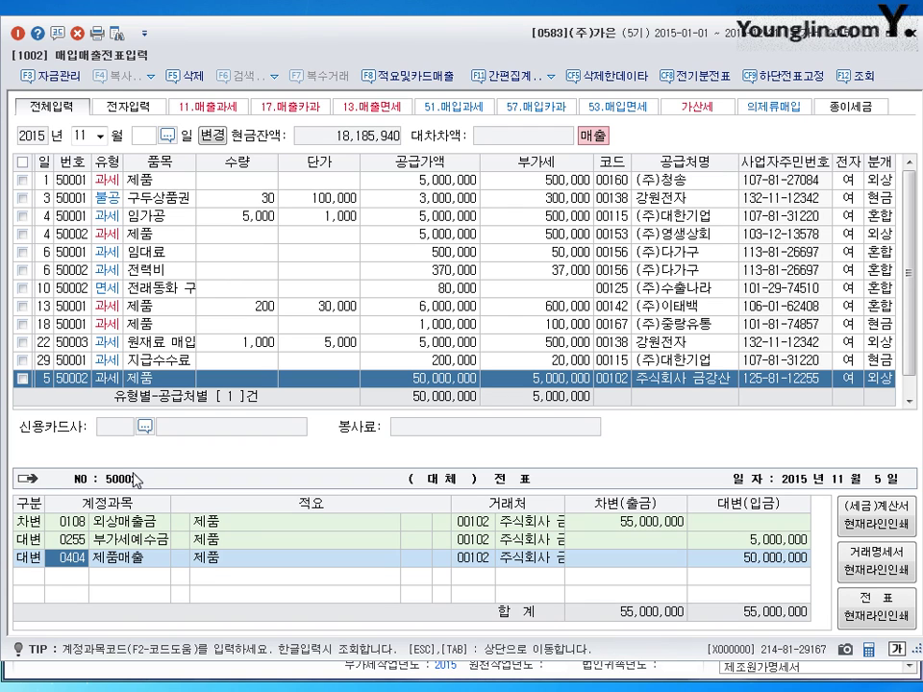
key("Return")
key("Return")
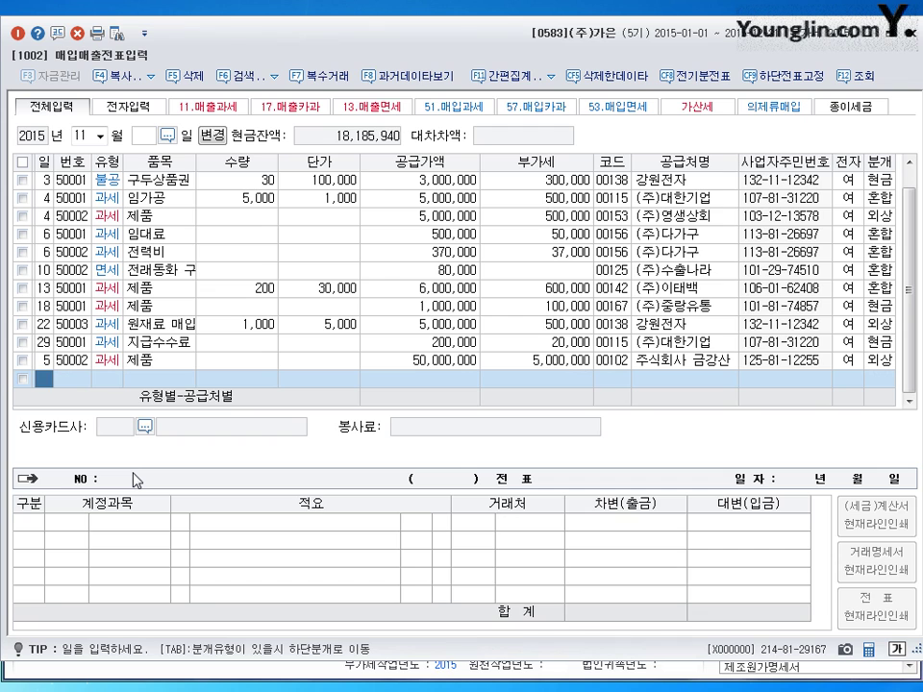
type("12")
key("Return")
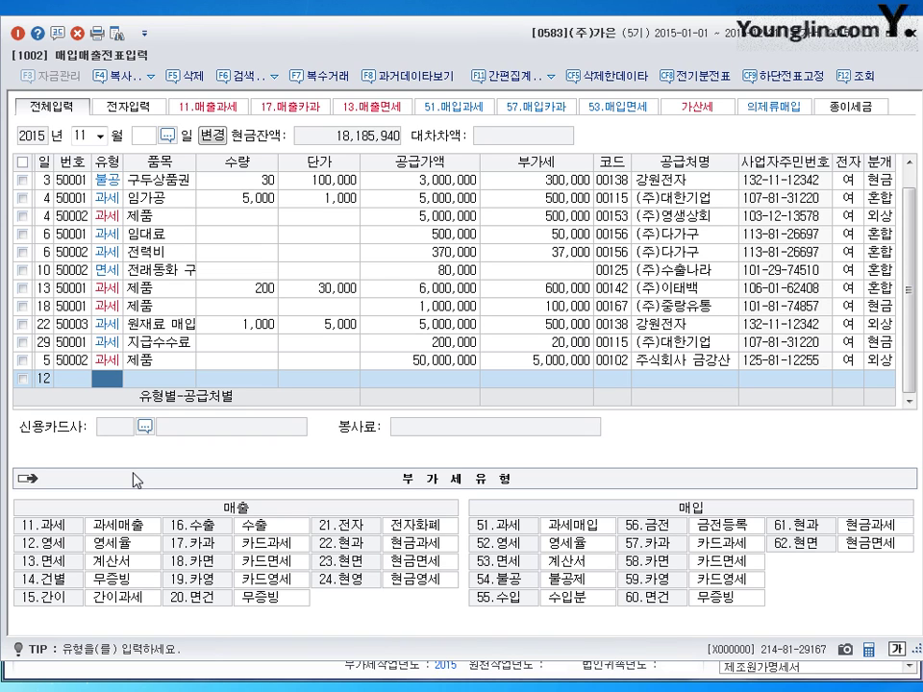
Step: Enter a type 54 불공 purchase of 엔진교체비용, 4,500,000 plus 450,000 VAT
left_click(489, 582)
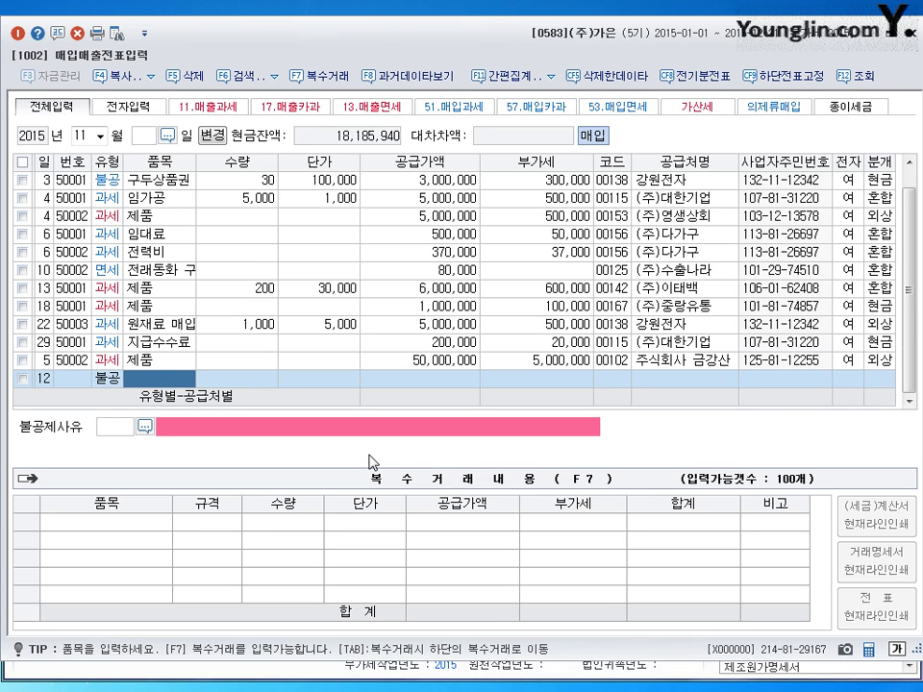
left_click(110, 381)
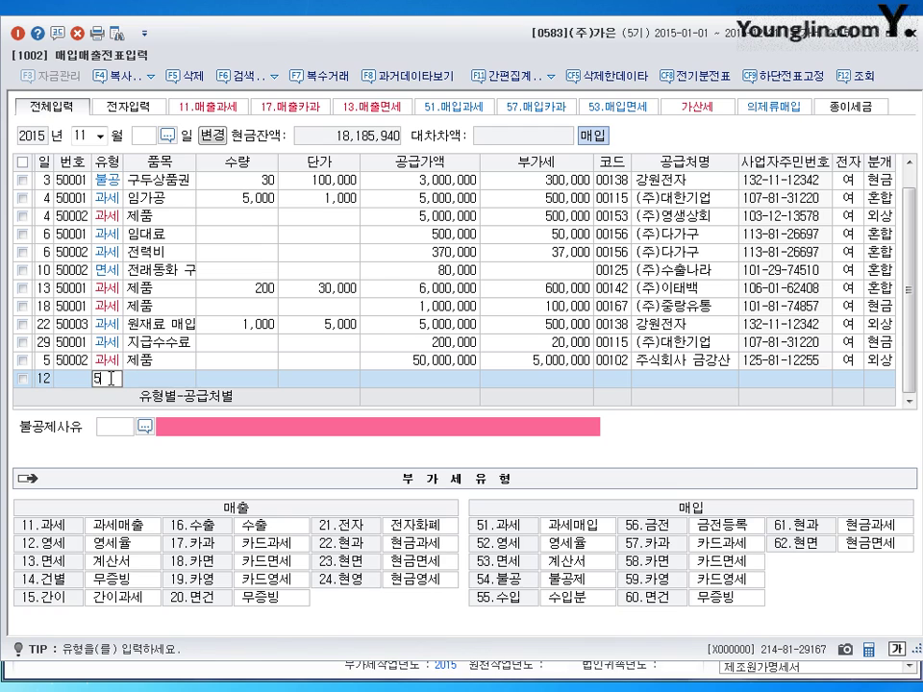
key("Return")
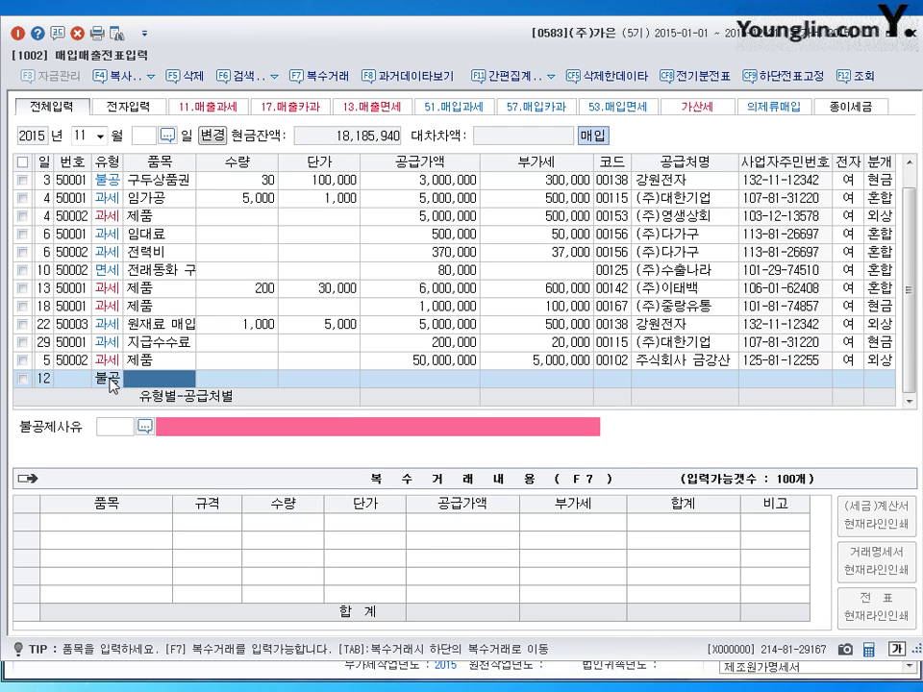
type("엔진")
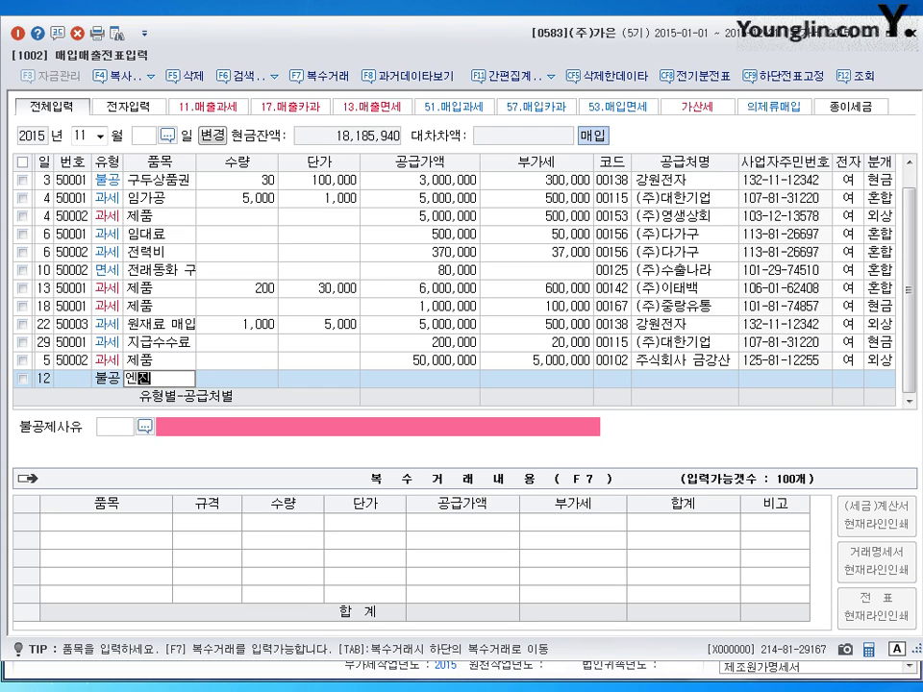
type("교체비용")
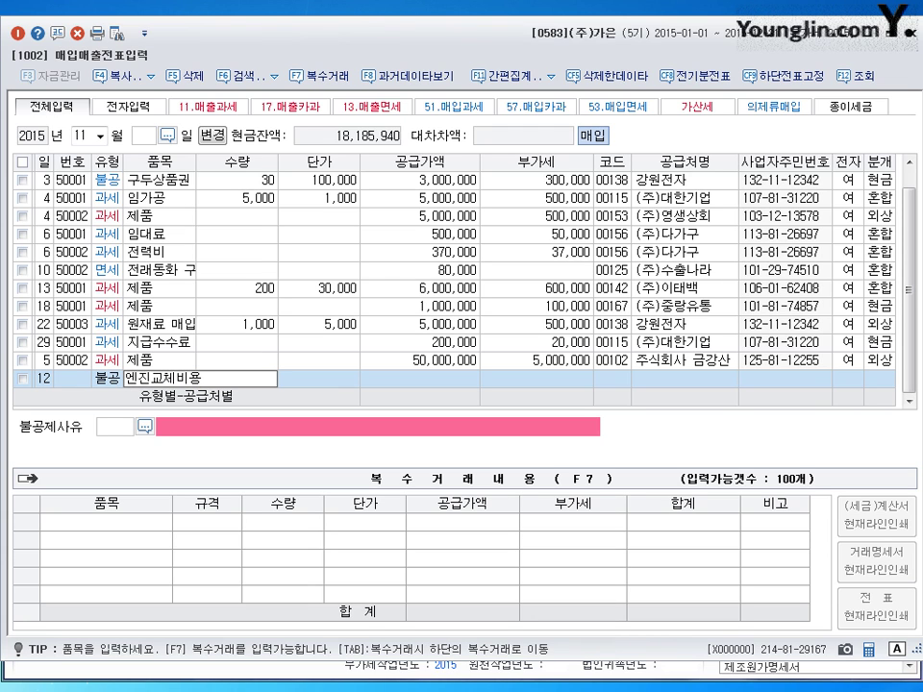
key("Return")
key("Return")
key("Return")
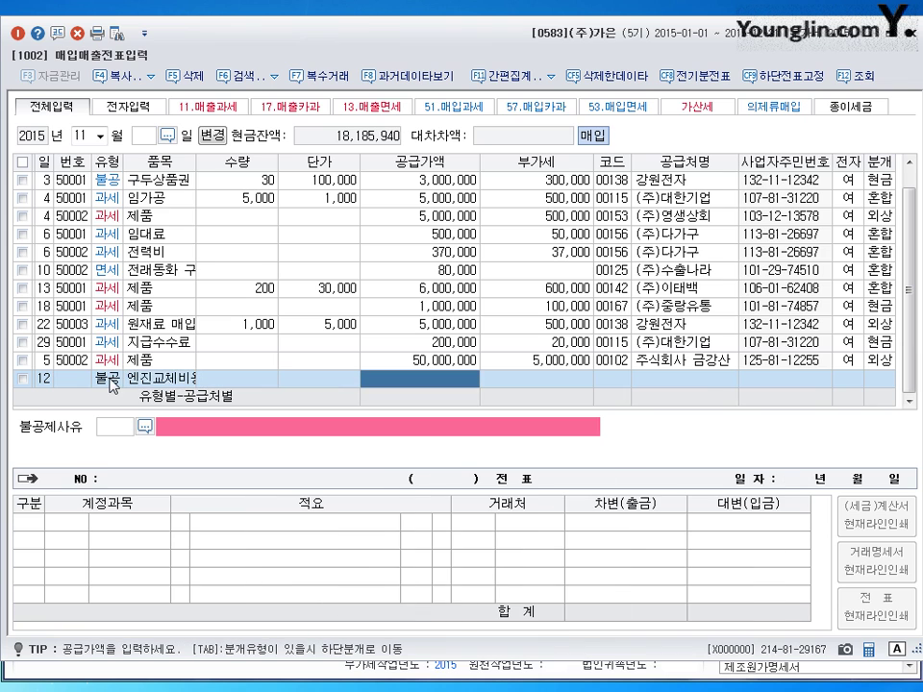
type("4500000")
key("Return")
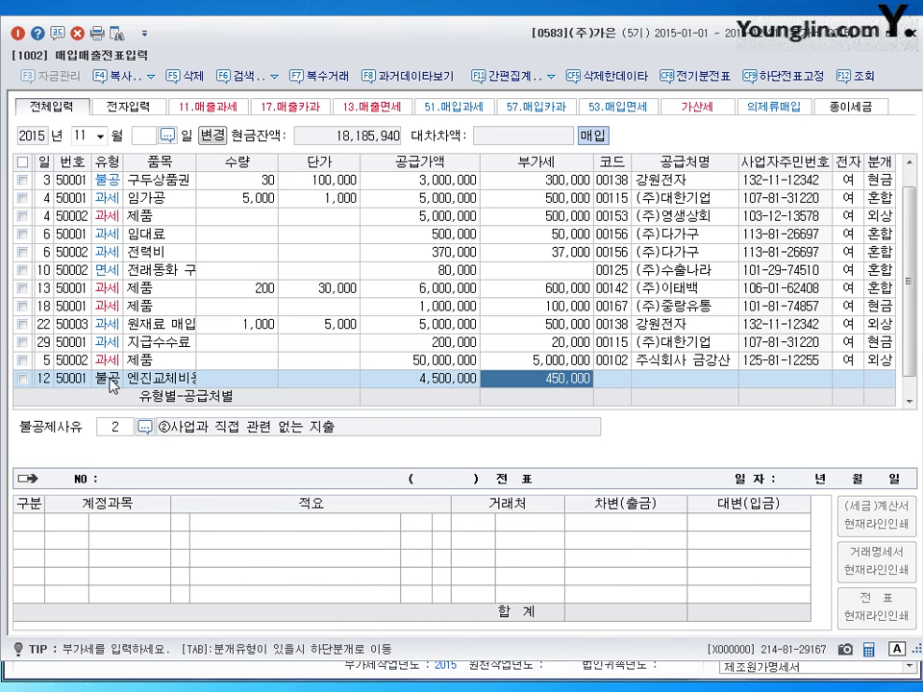
key("Return")
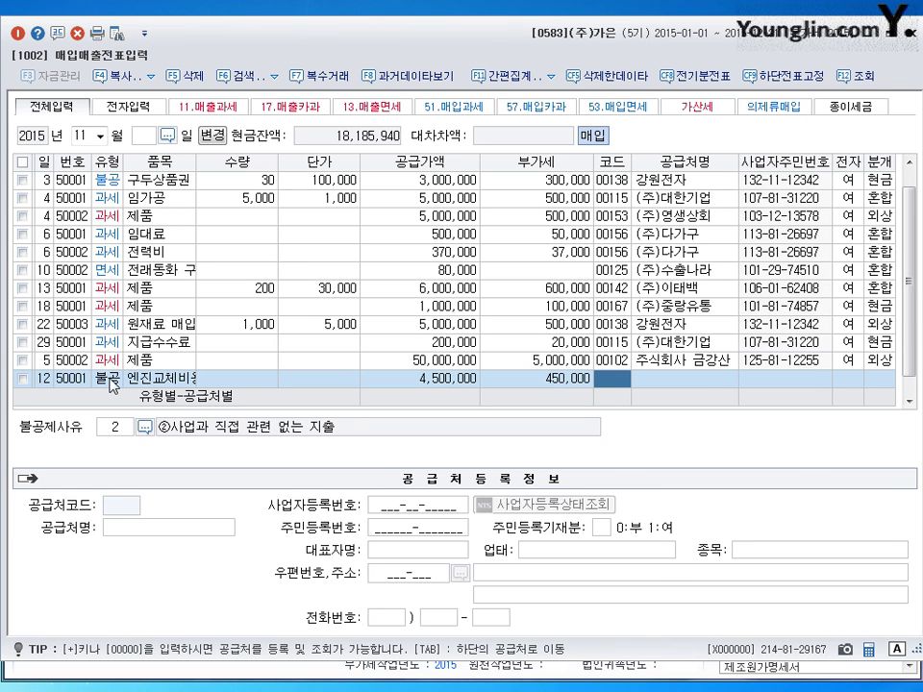
Step: Set supplier (주)중앙정비소, non-deductible reason 3, and journal type 3 mixed
type("중앙")
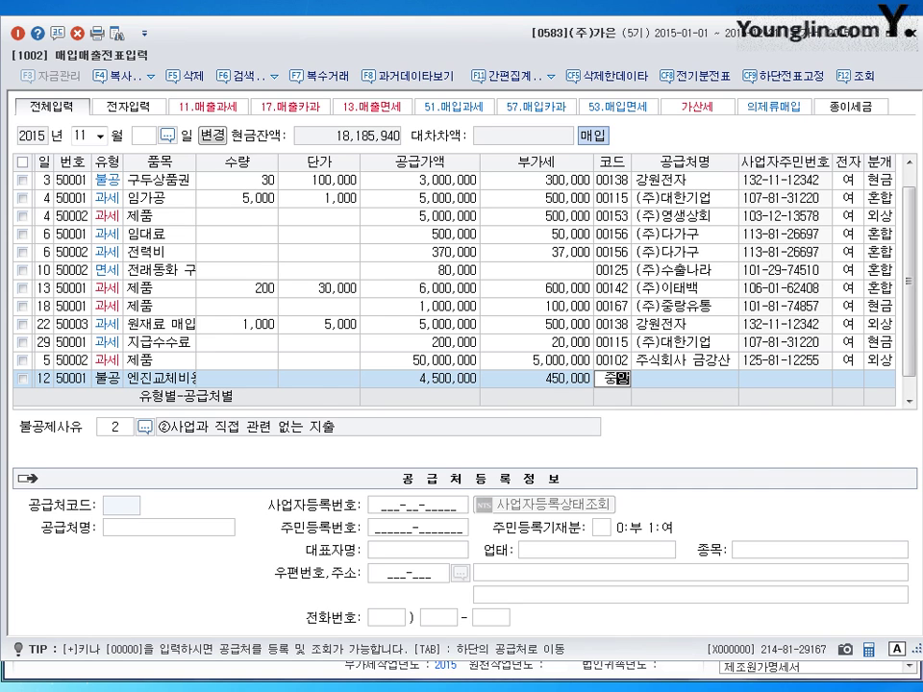
key("Return")
key("Escape")
key("Return")
key("Return")
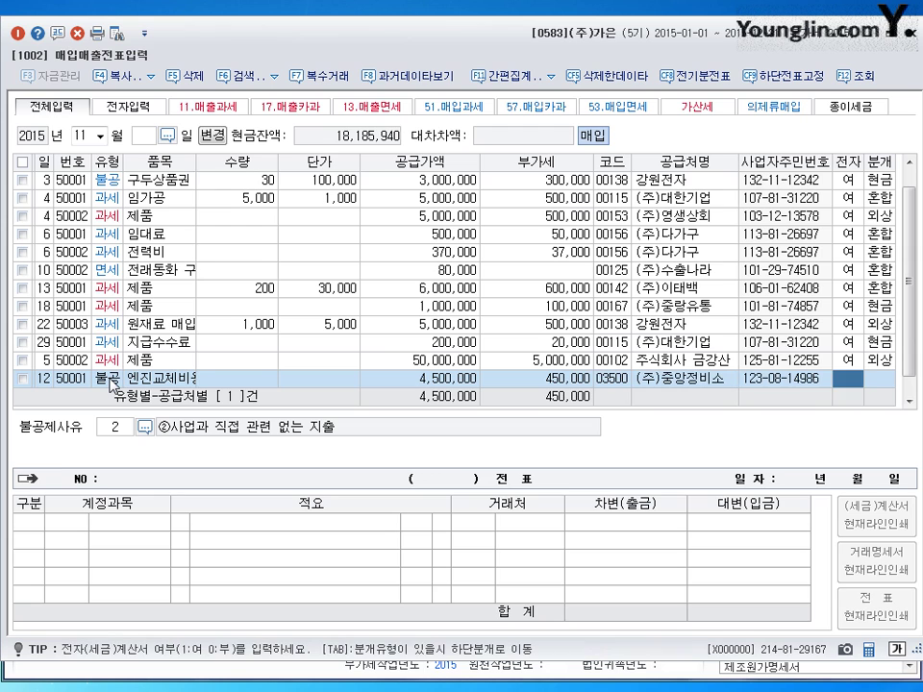
key("Return")
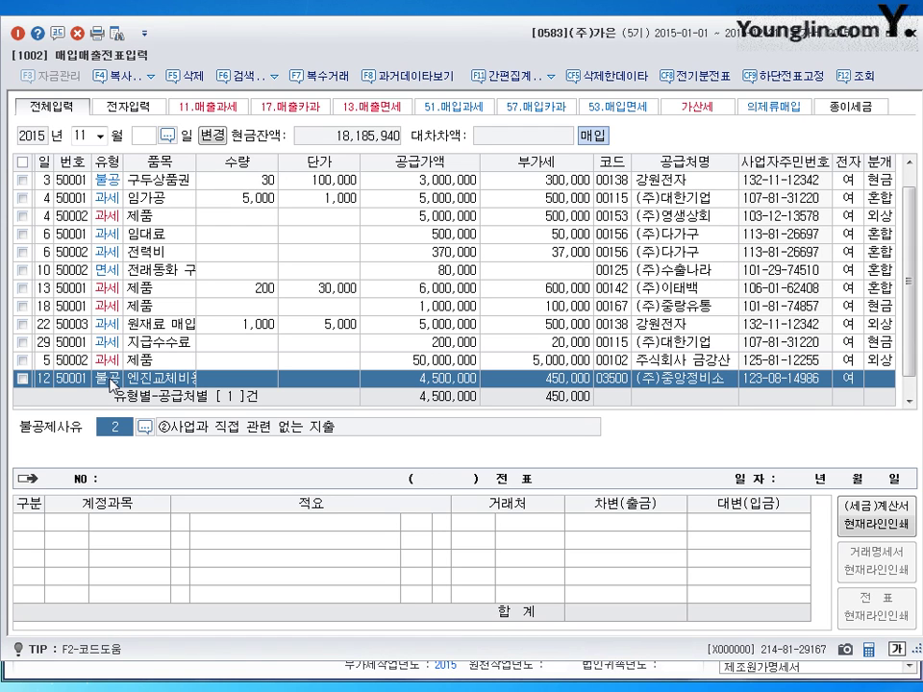
left_click(146, 430)
left_click(358, 288)
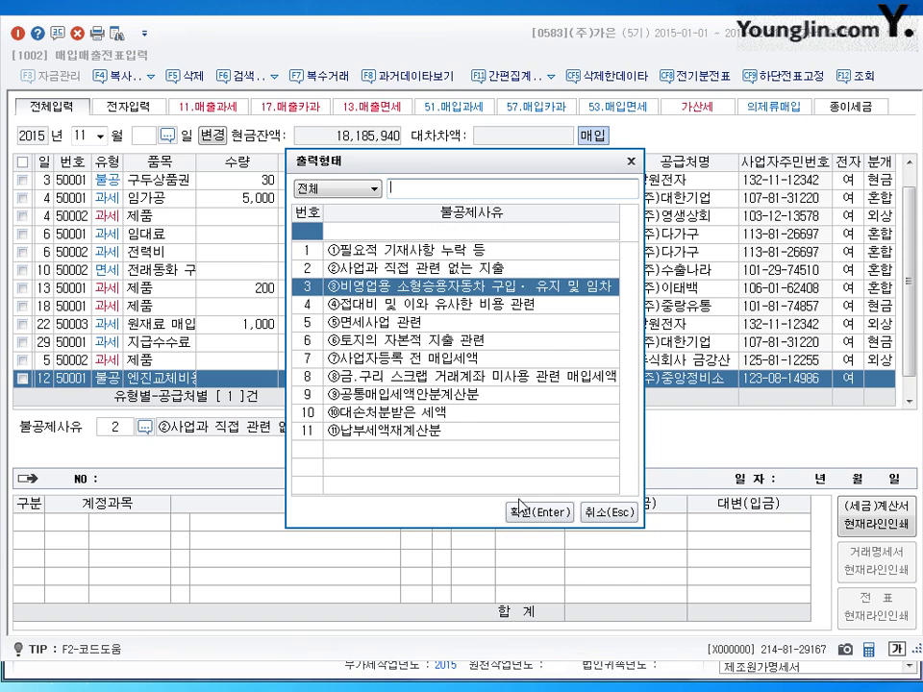
left_click(530, 512)
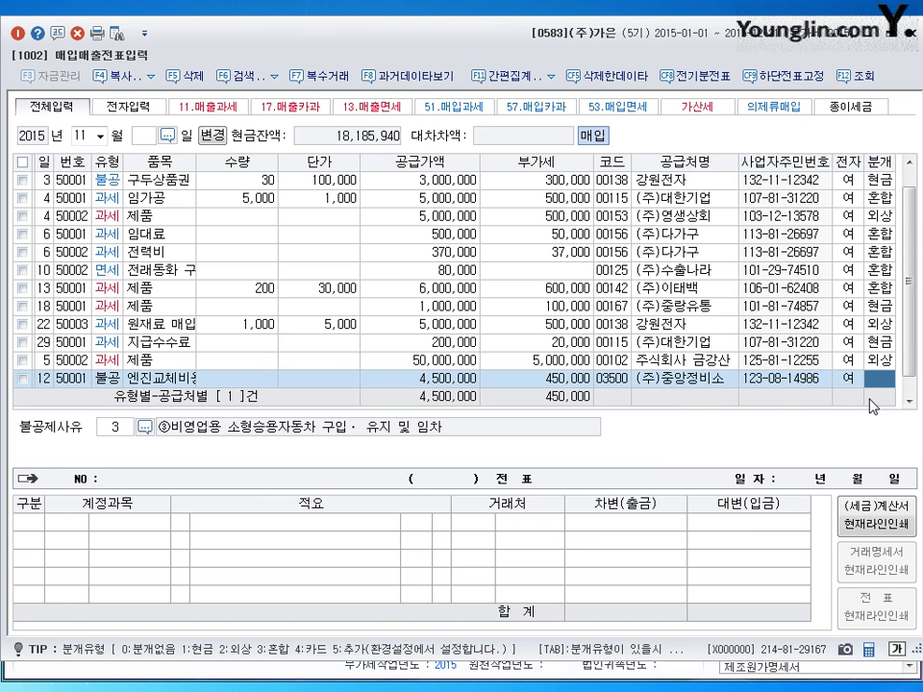
type("3")
key("Return")
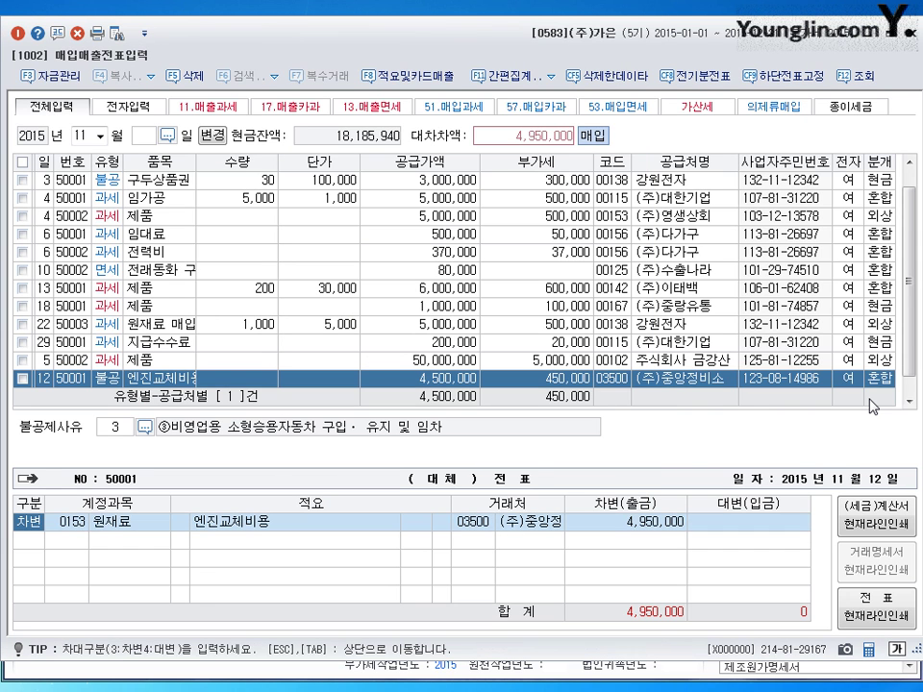
Step: Debit 0208 차량운반구 4,950,000 against a 0102 당좌예금 credit and save the voucher
key("Return")
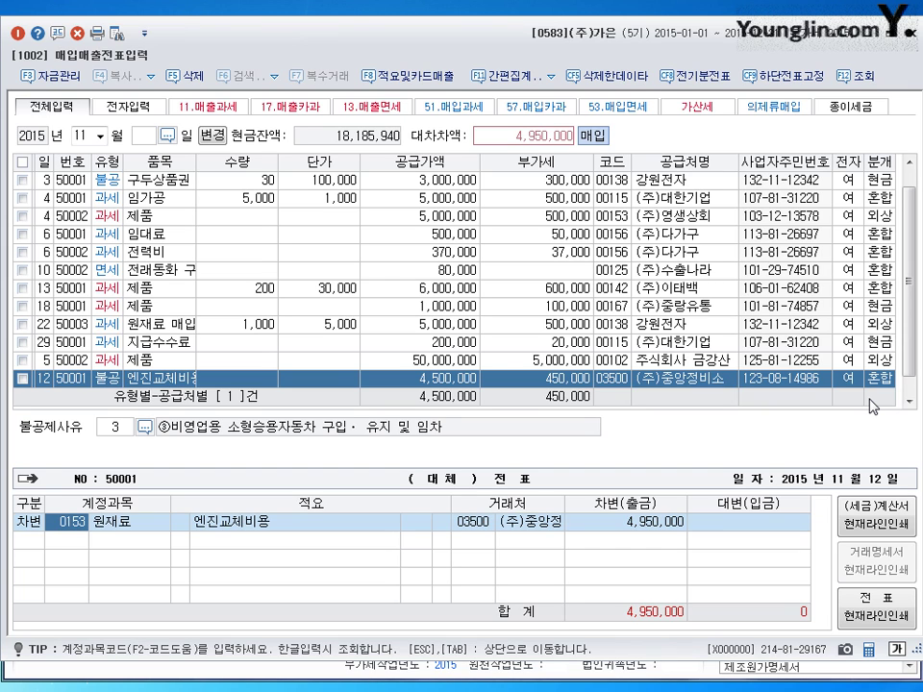
type("0208")
key("Return")
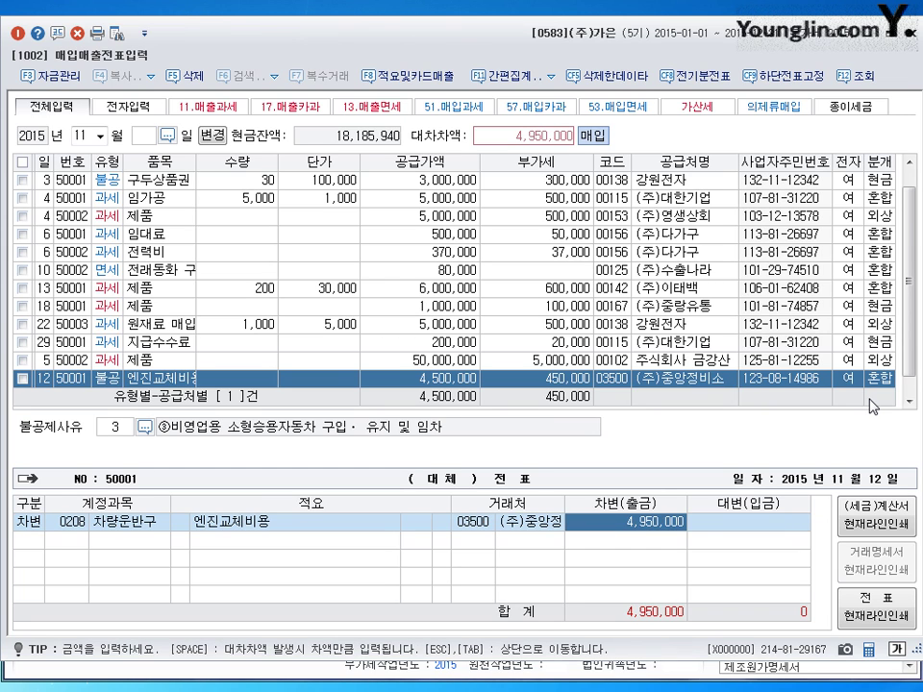
key("Return")
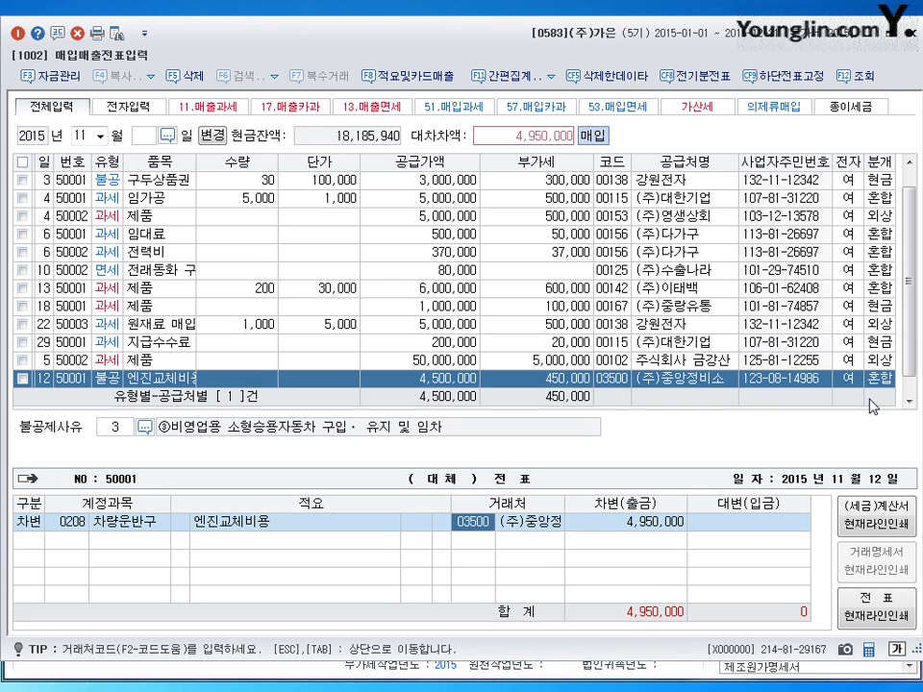
key("Return")
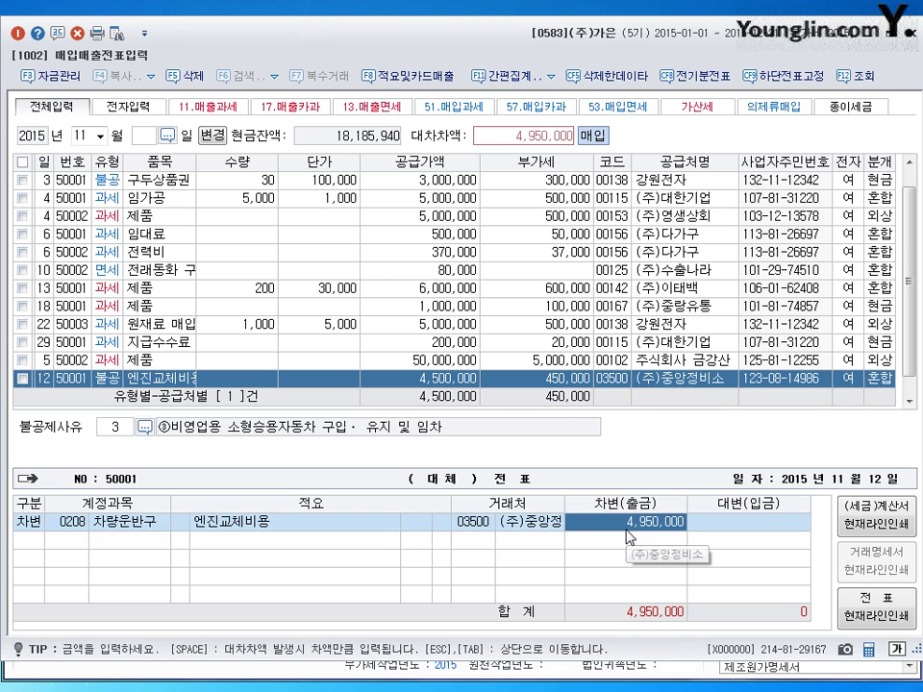
key("Return")
type("102")
key("Return")
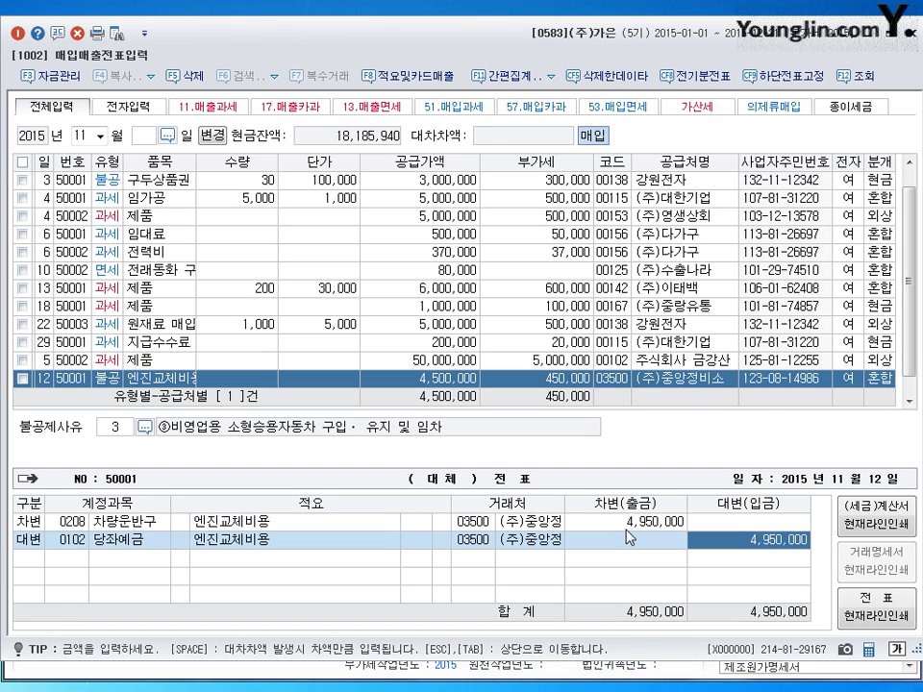
key("Return")
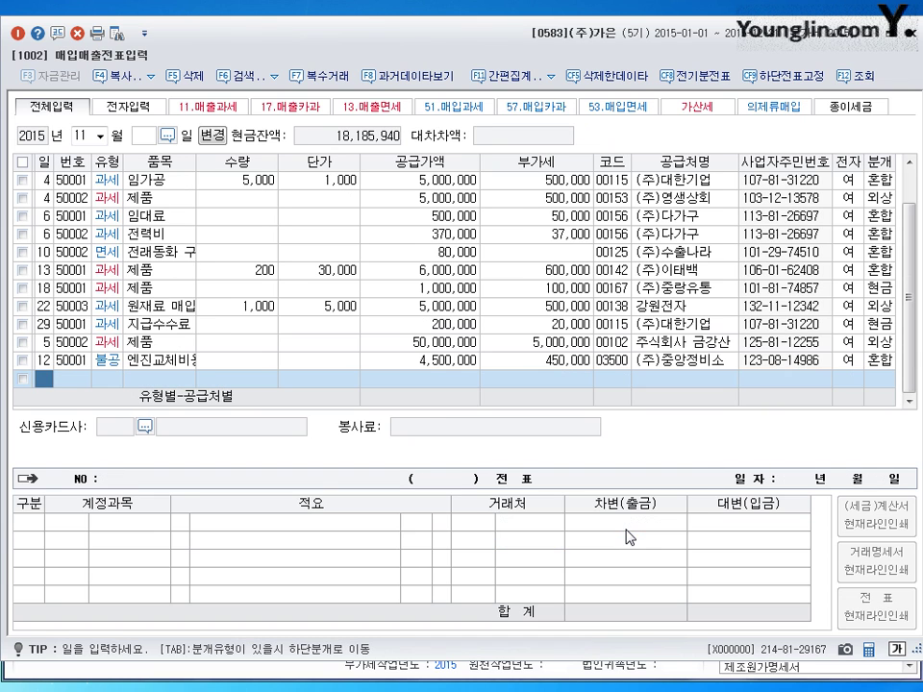
Step: Enter 25 as the new row's day
type("25")
key("Return")
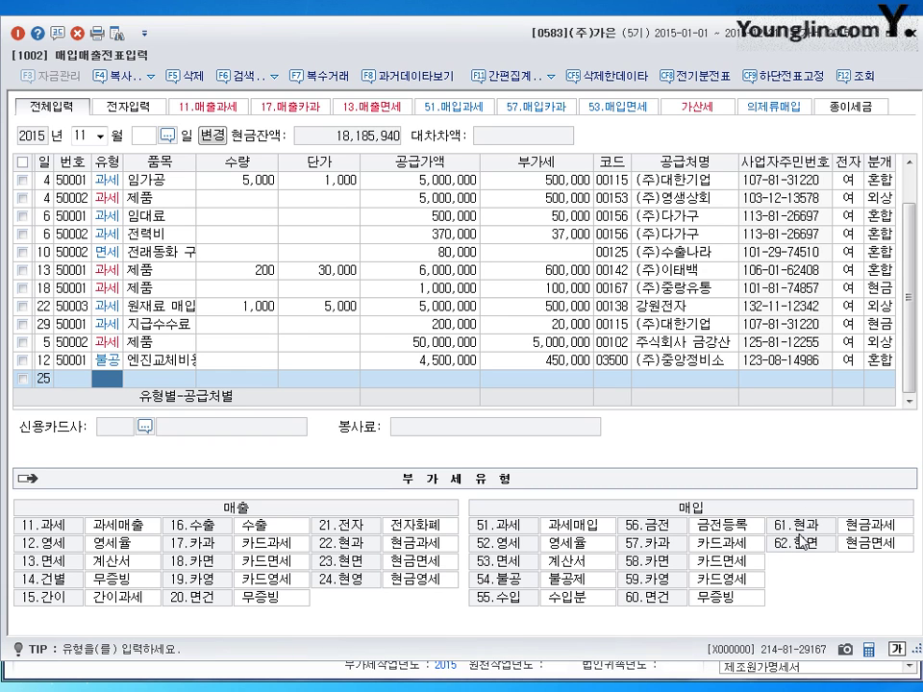
Step: Enter a type 61 현과 purchase of 자재 for 27,500,000 including VAT
type("61")
key("Return")
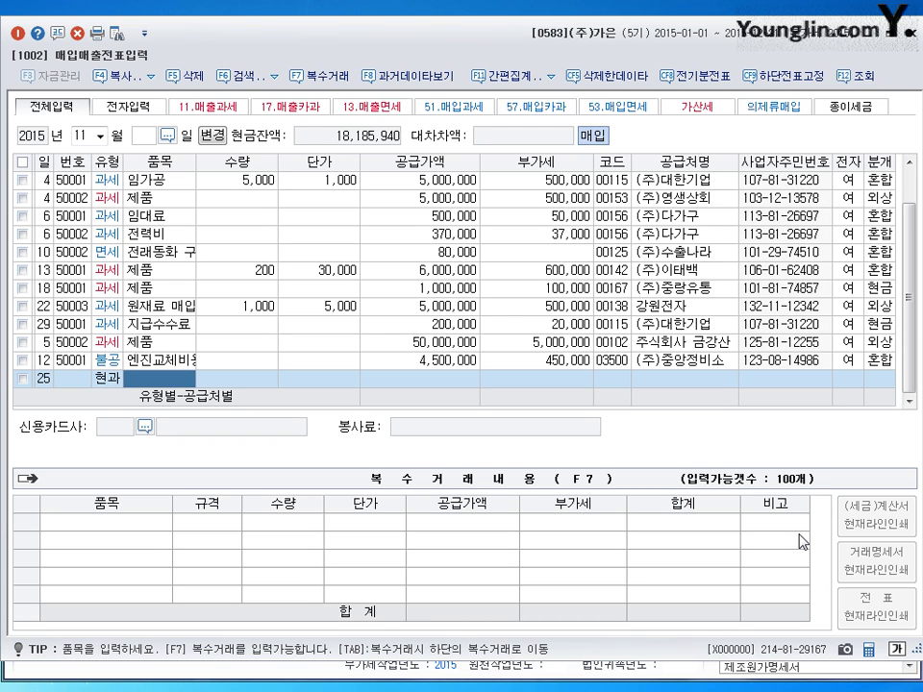
type("자재")
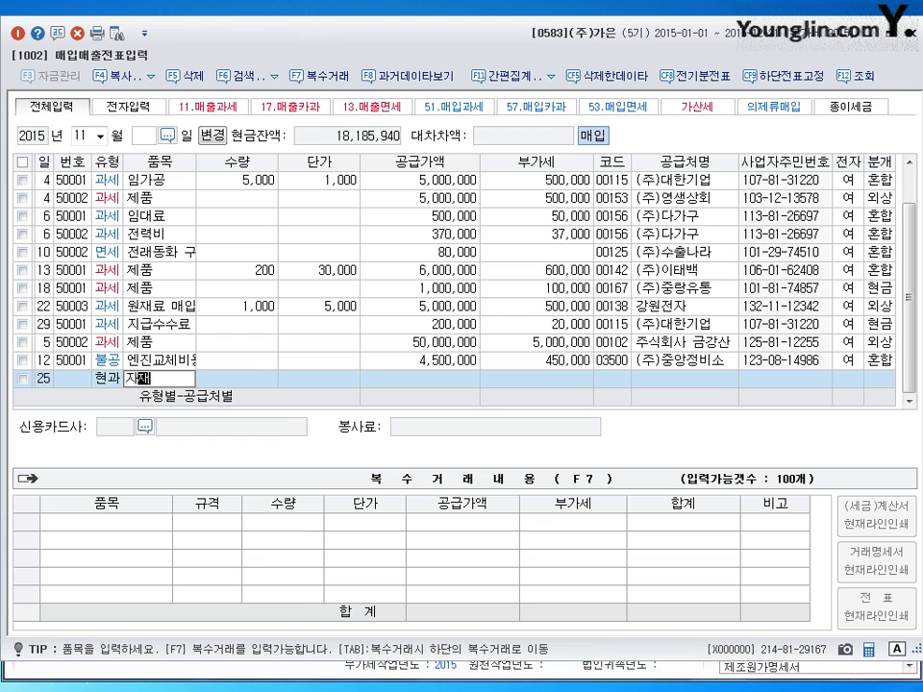
key("Return")
key("Return")
key("Return")
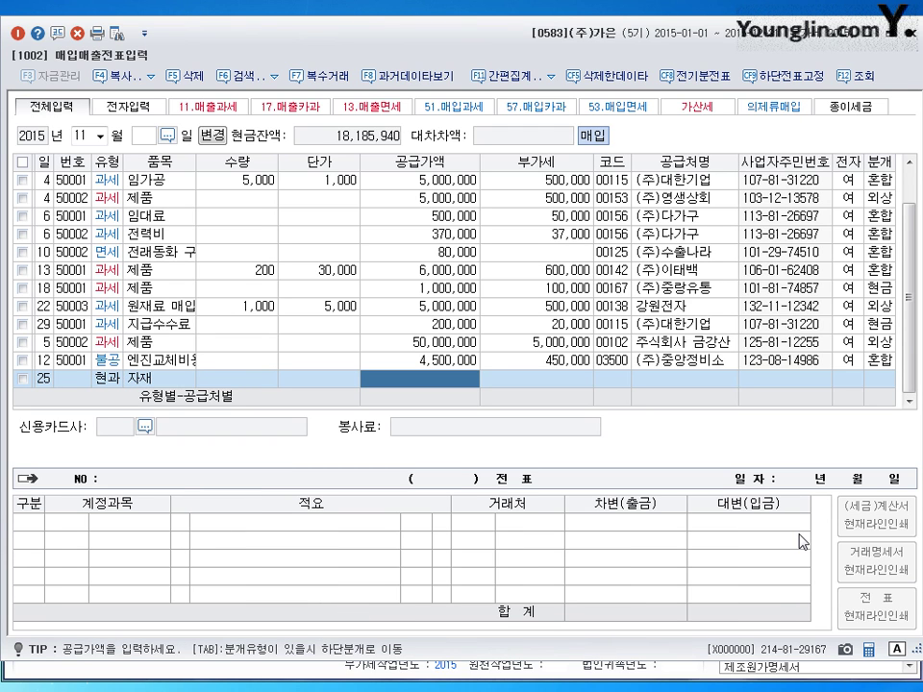
type("27500000")
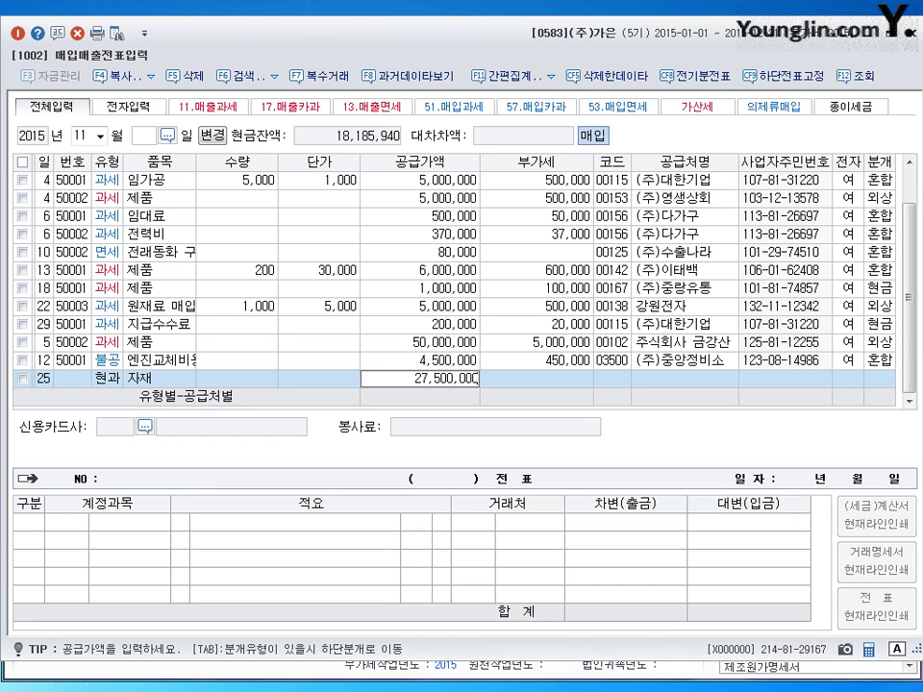
key("Return")
key("Return")
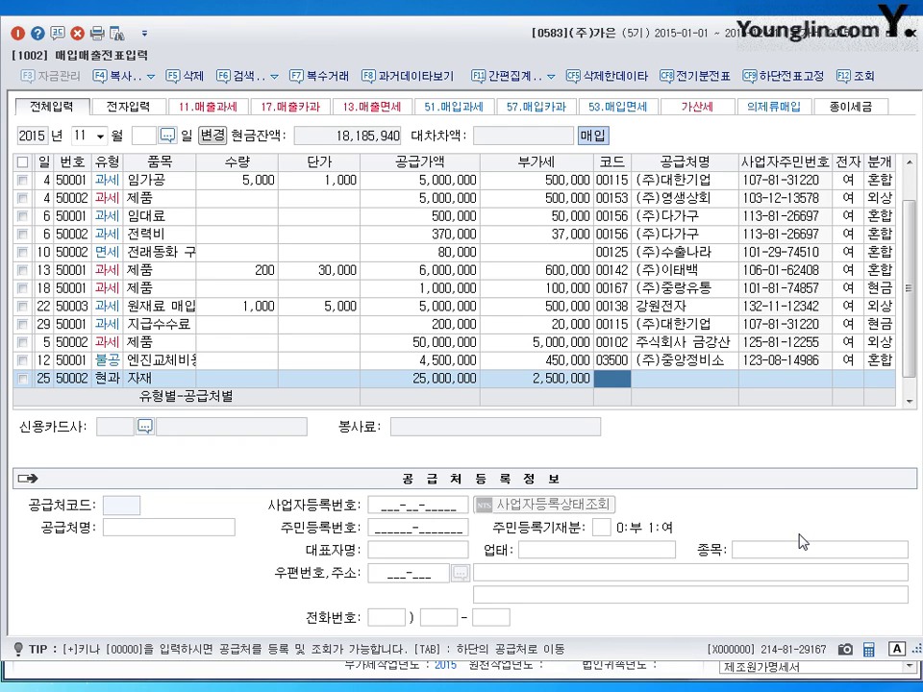
Step: Set supplier 만능상사, journal type 1 cash, and account 0153 원재료, then save
type("만능")
key("Return")
key("Return")
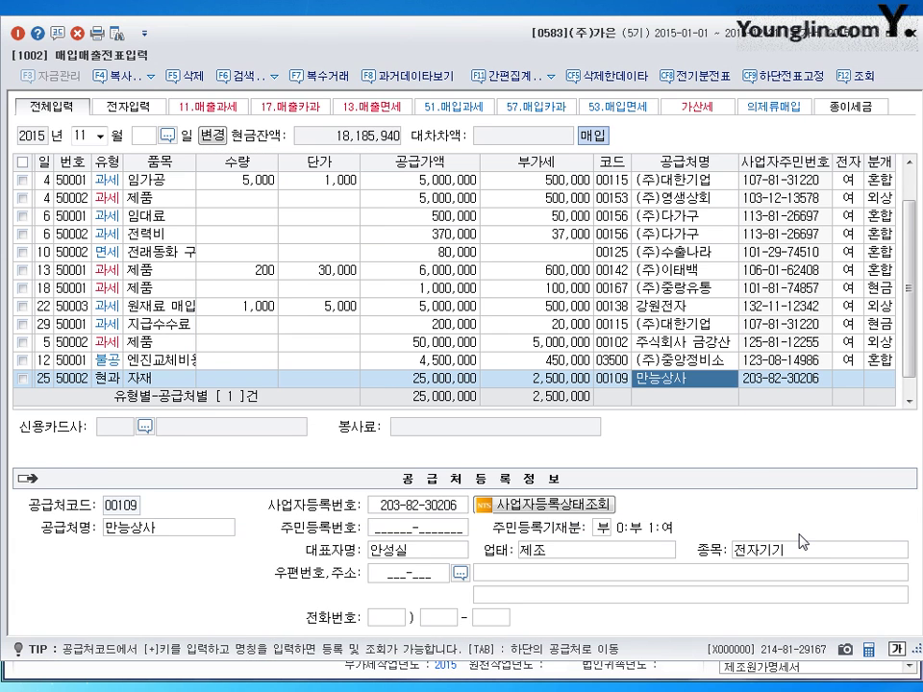
key("Return")
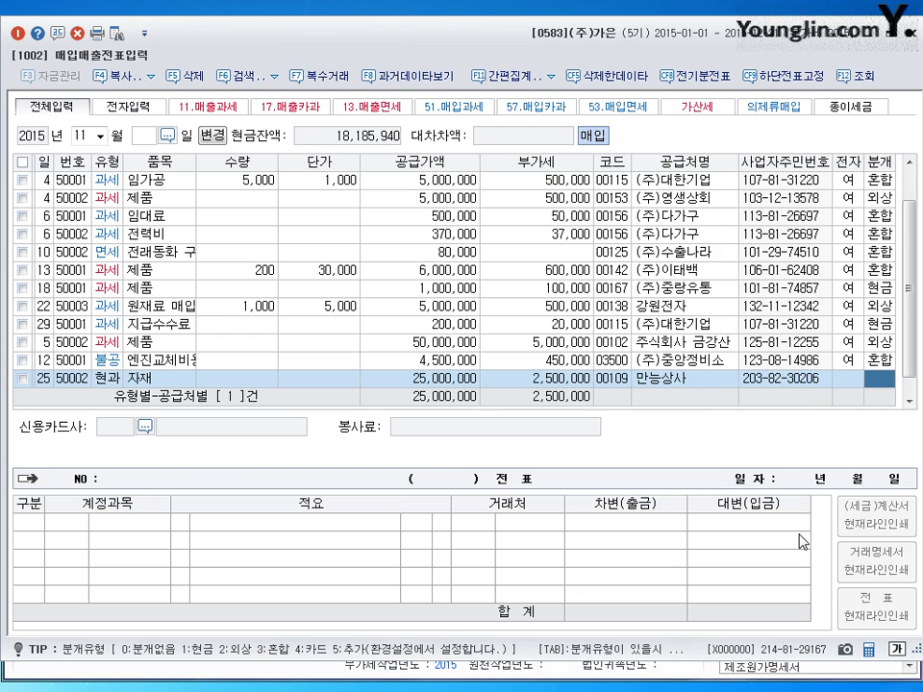
type("1")
key("Return")
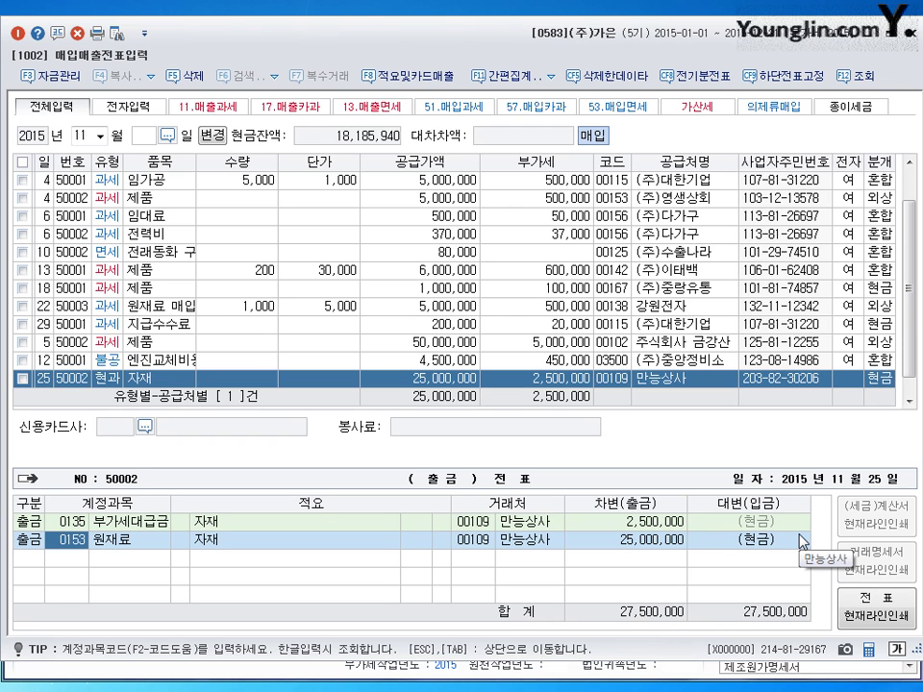
key("Return")
key("Return")
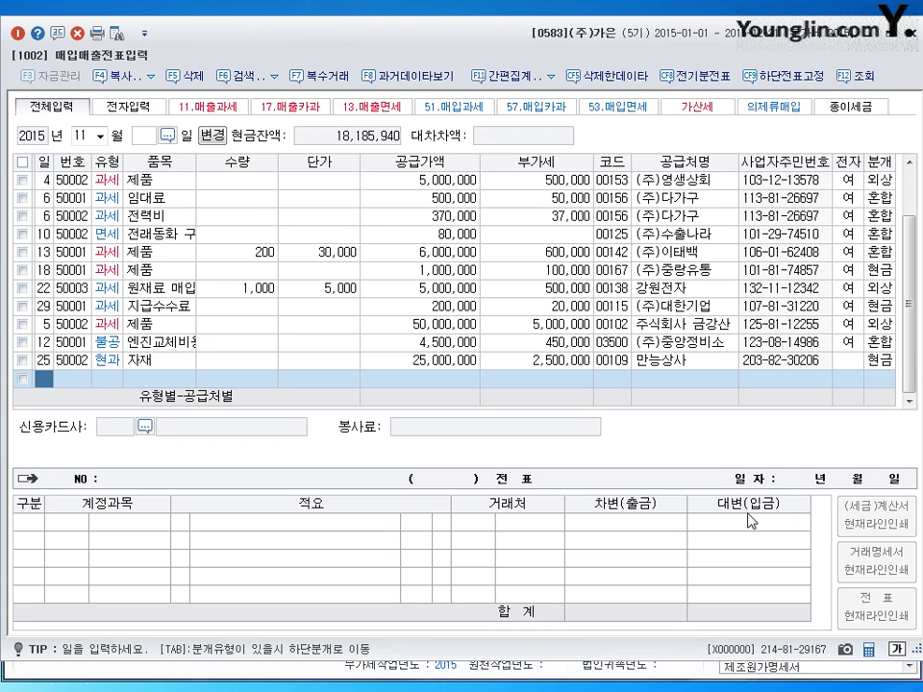
Step: Set the voucher date to September 14 and go to the existing sale on that date
left_click(81, 136)
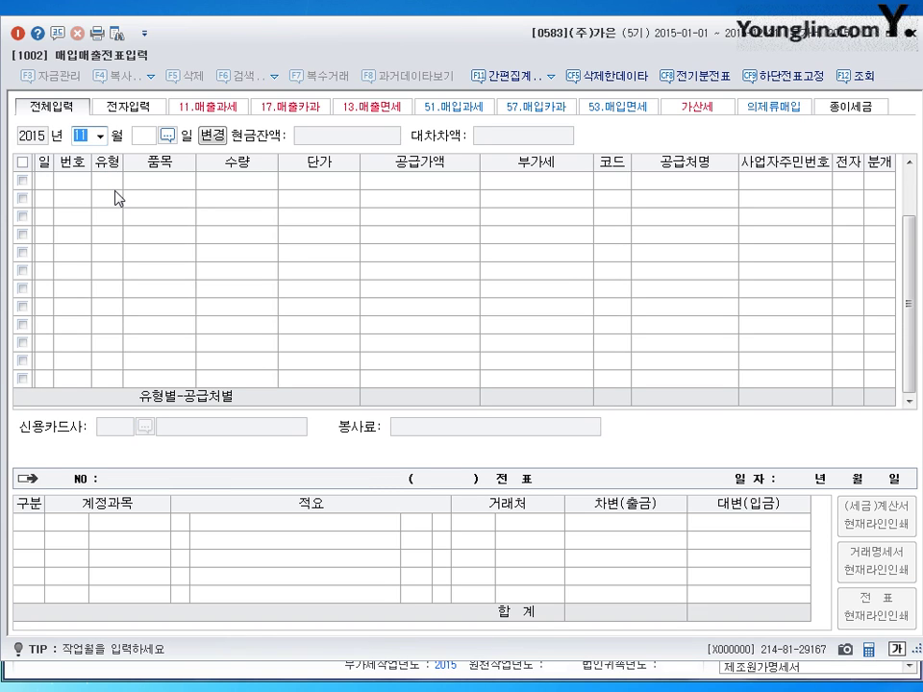
type("9")
key("Return")
type("14")
key("Return")
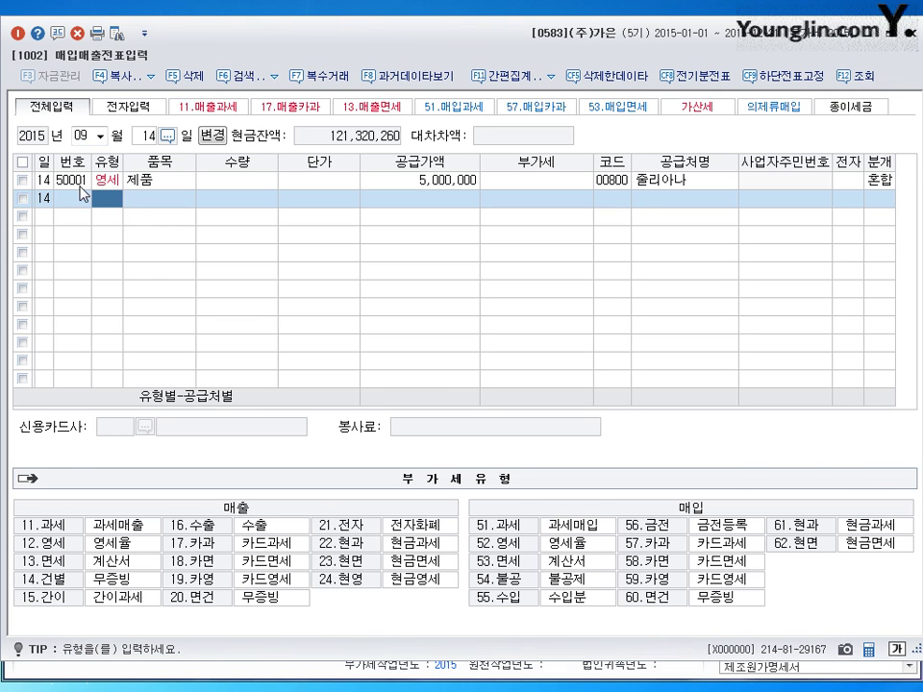
key("Up")
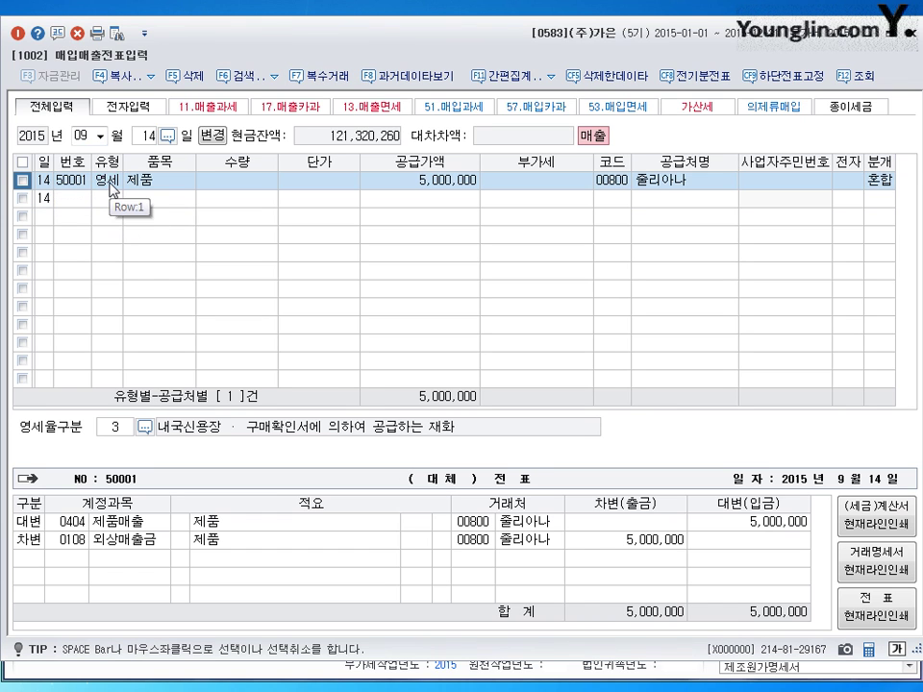
Step: Review the sale's 영세 zero-rated VAT type and its 외상매출금/제품매출 journal voucher
left_click(112, 182)
key("Down")
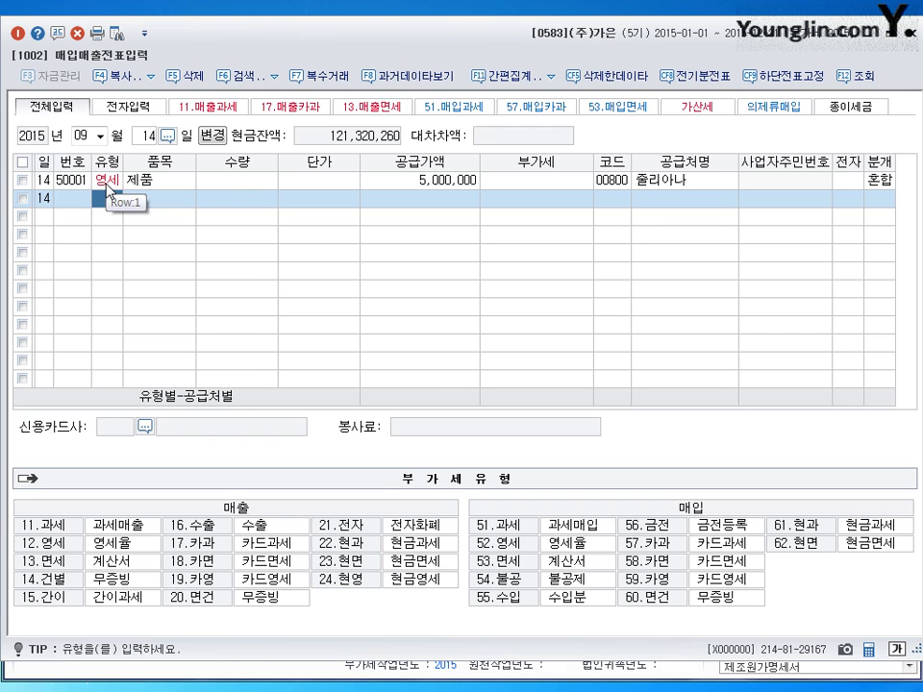
left_click(106, 183)
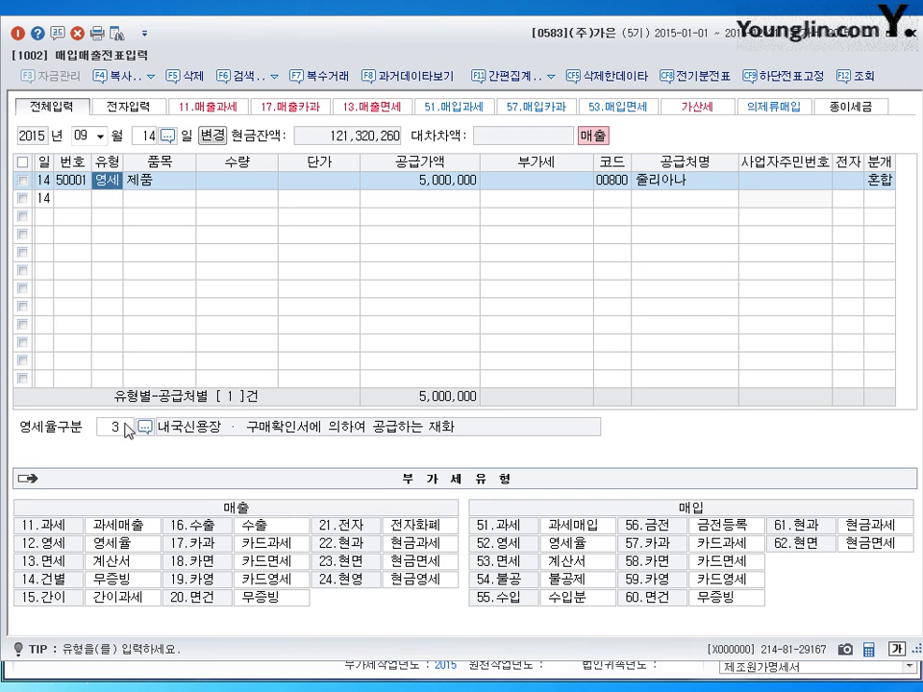
left_click(23, 179)
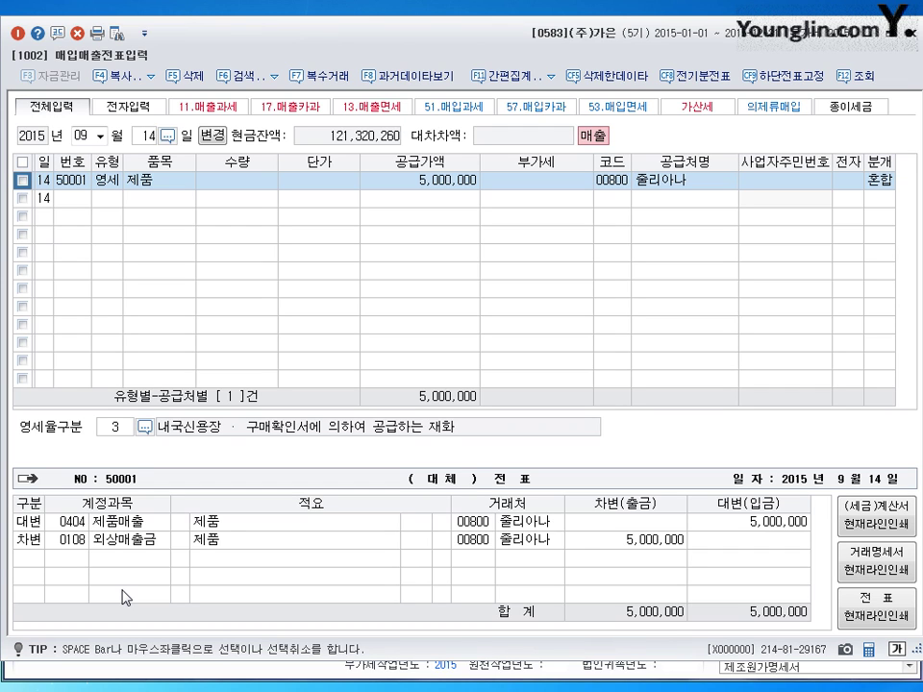
Step: Change the sale's VAT type to 16 수출 and its supply amount to 6,000,000
left_click(110, 185)
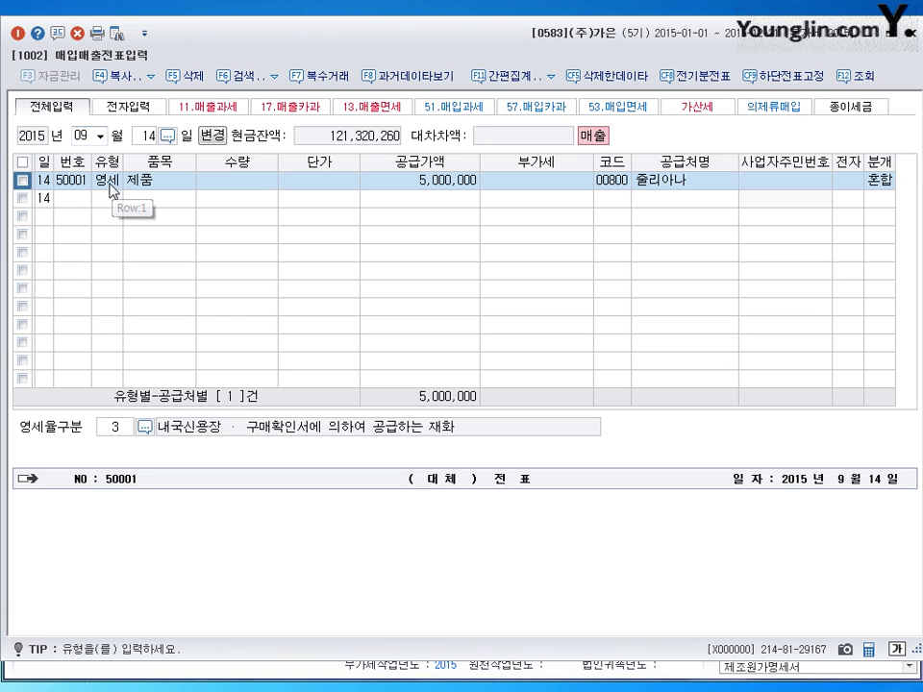
type("1")
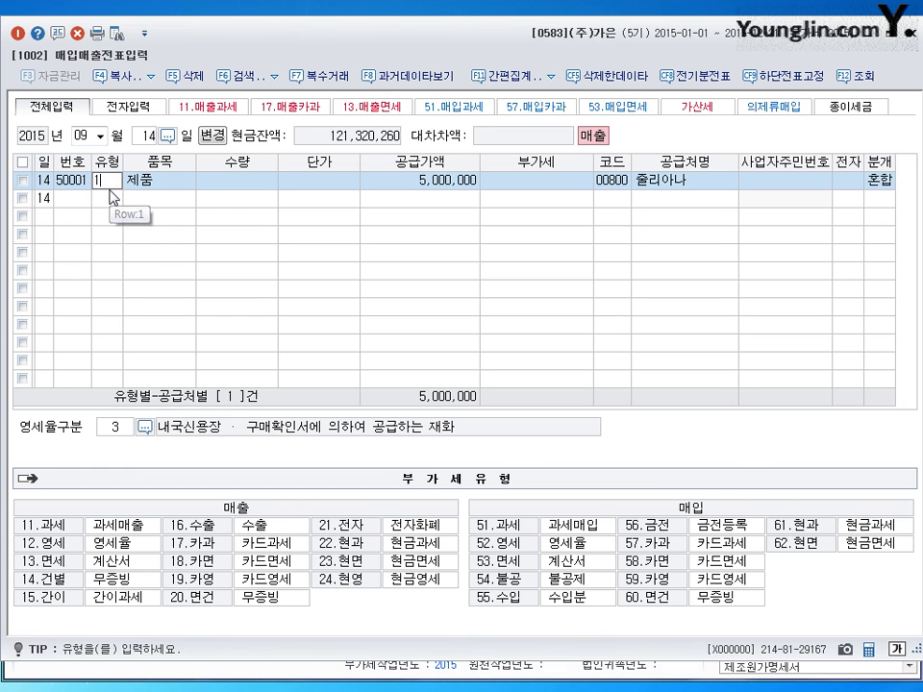
type("6")
key("Return")
left_click(413, 183)
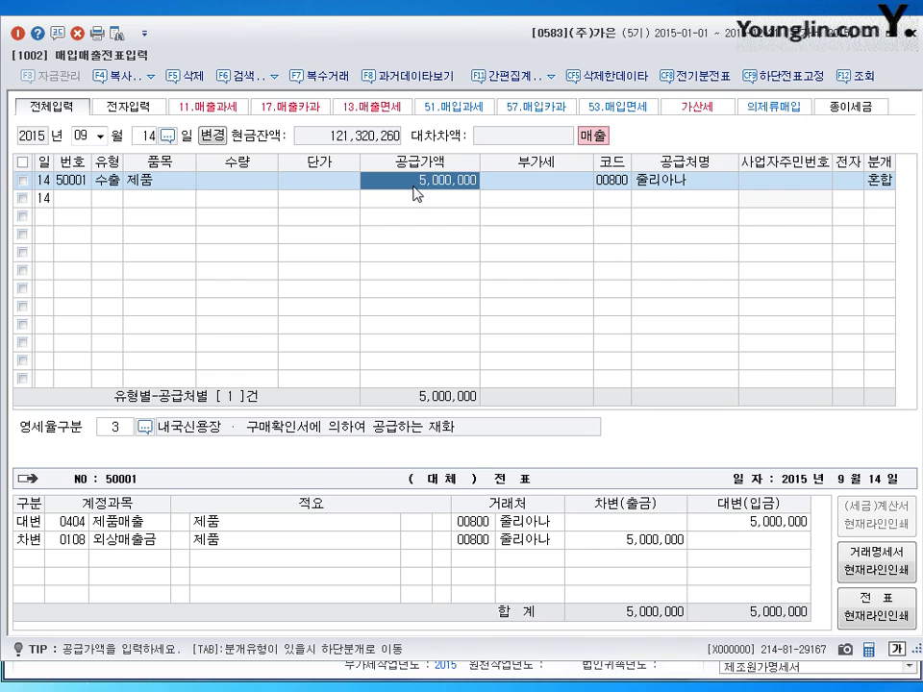
type("6000000")
key("Return")
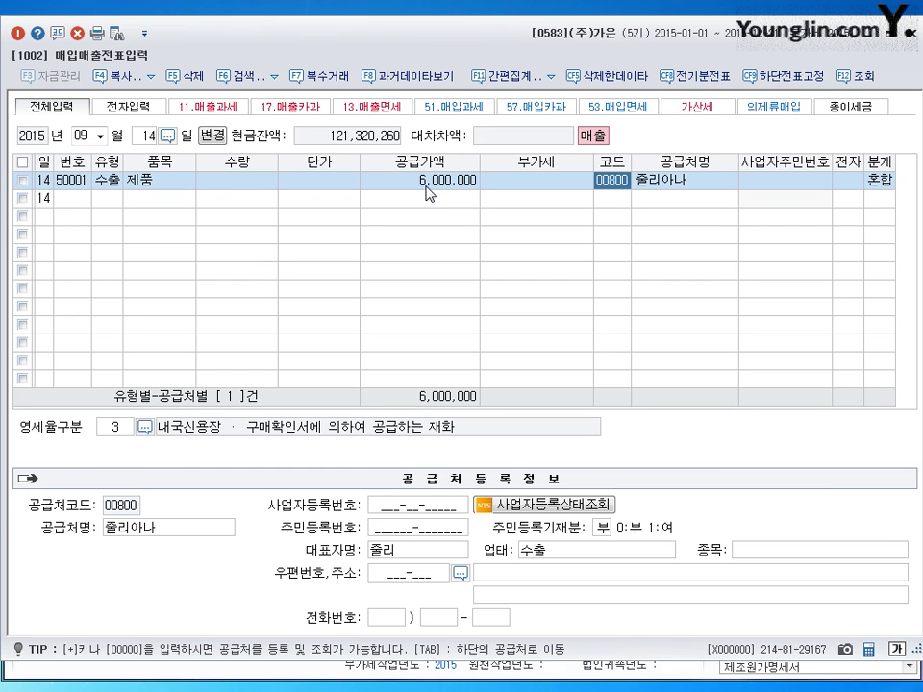
Step: Set the zero-rate category to 1 직접수출 and finish the edited sale
left_click(880, 180)
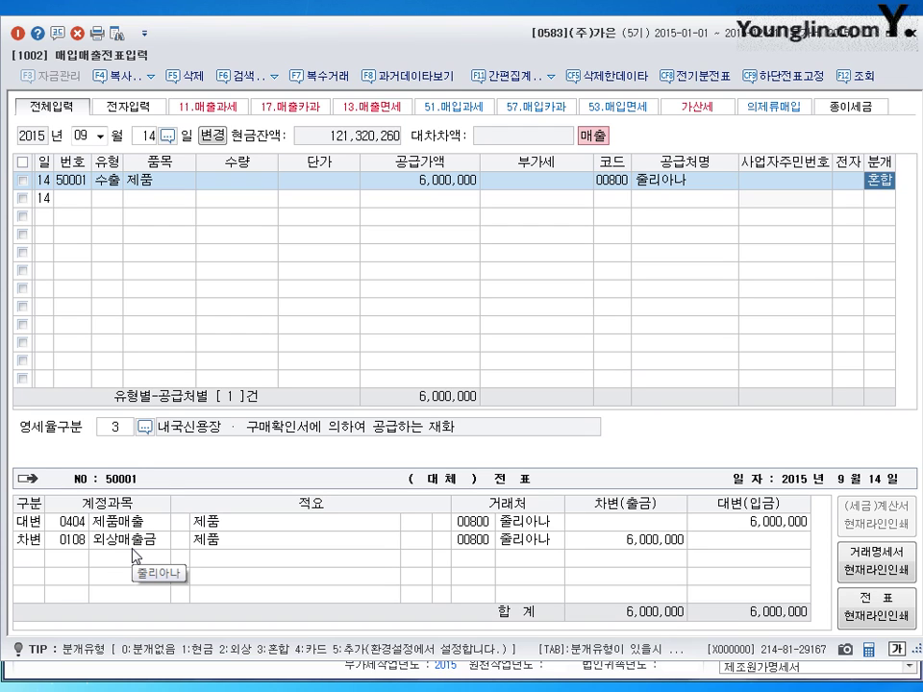
left_click(113, 427)
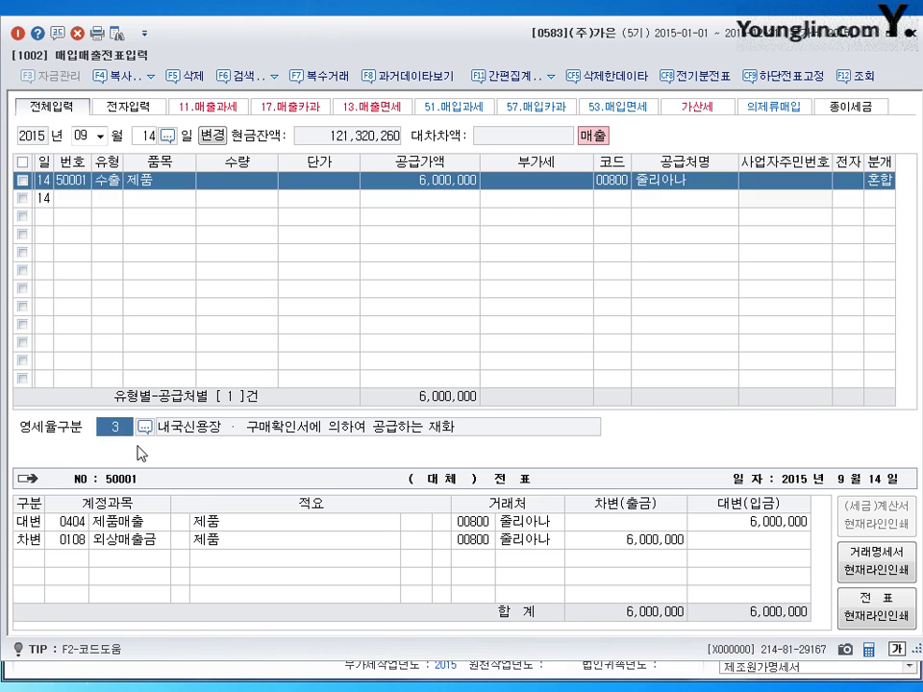
type("1")
key("Return")
key("Return")
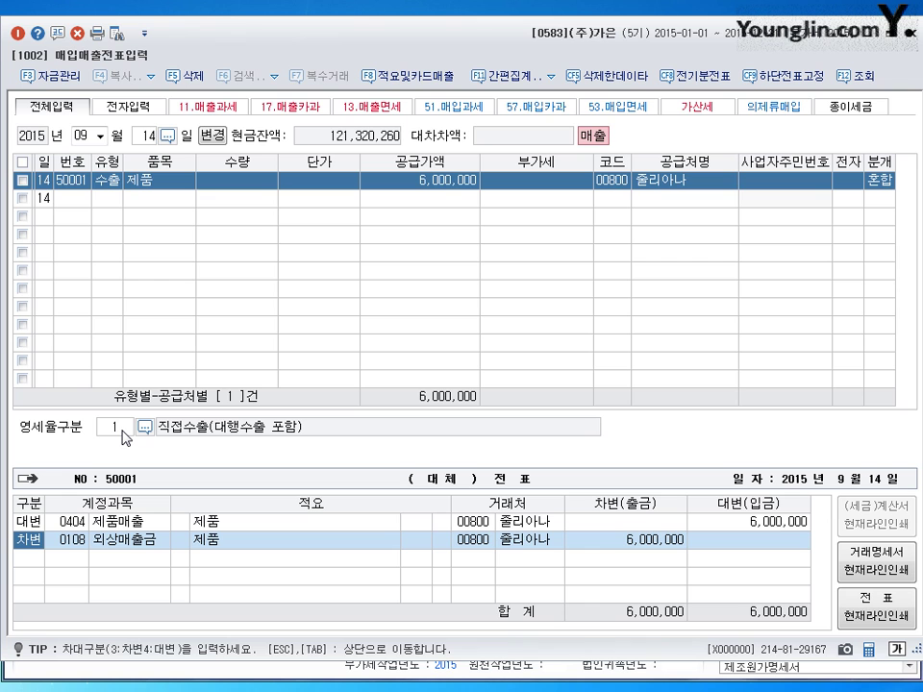
key("Return")
key("Return")
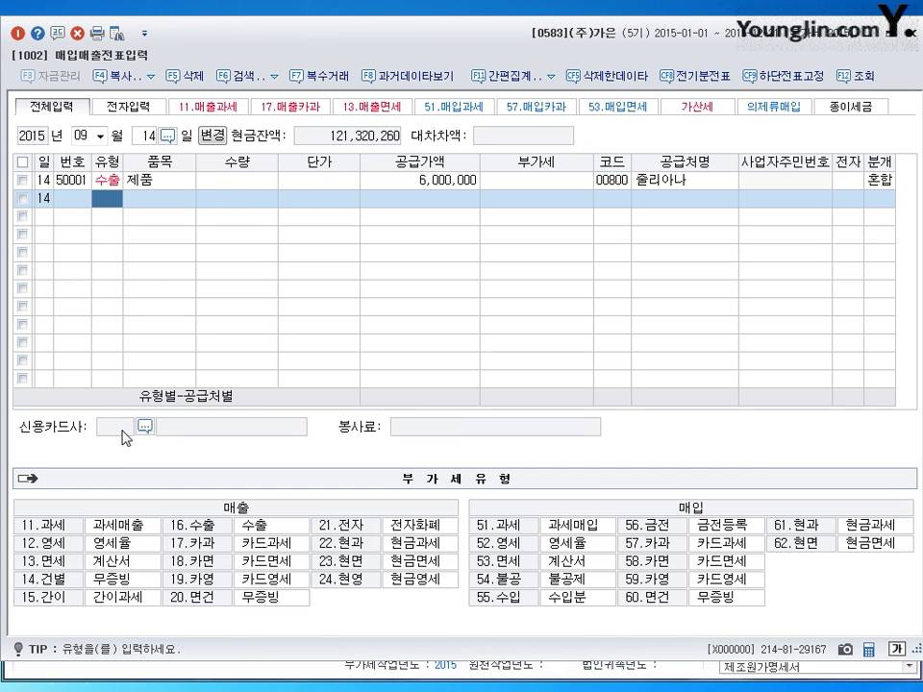
Step: Open general vouchers for October 29 and check the 10,950,000 보통예금 debit and 외상매출금 credit
left_click(912, 32)
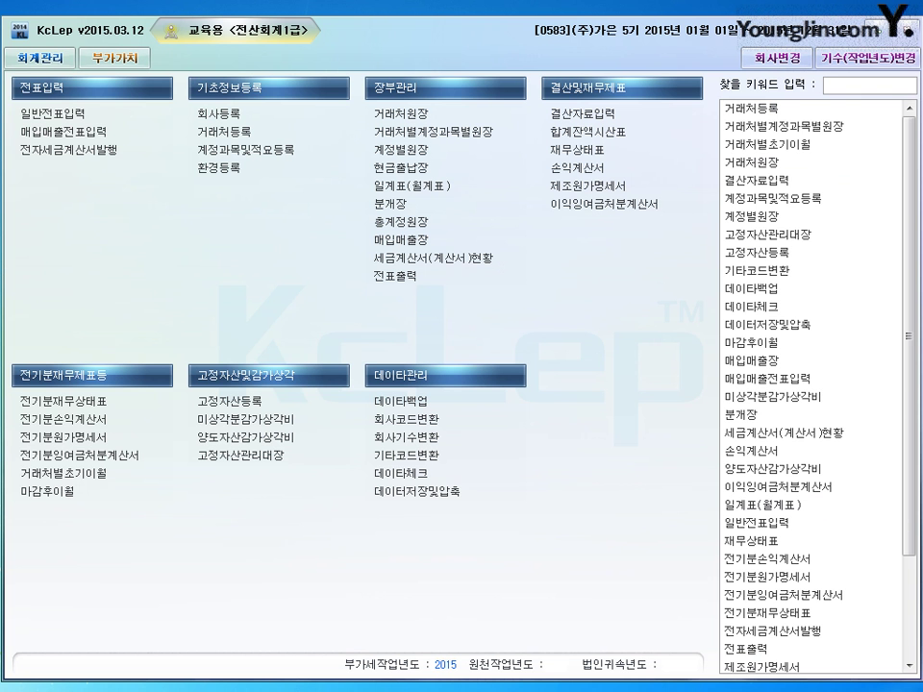
left_click(101, 117)
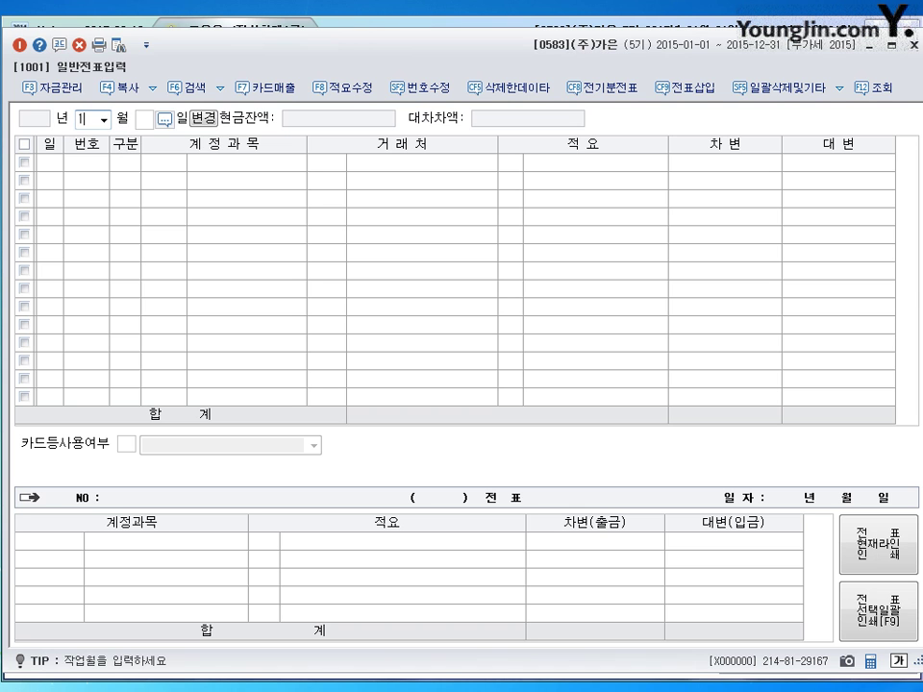
type("29")
key("Return")
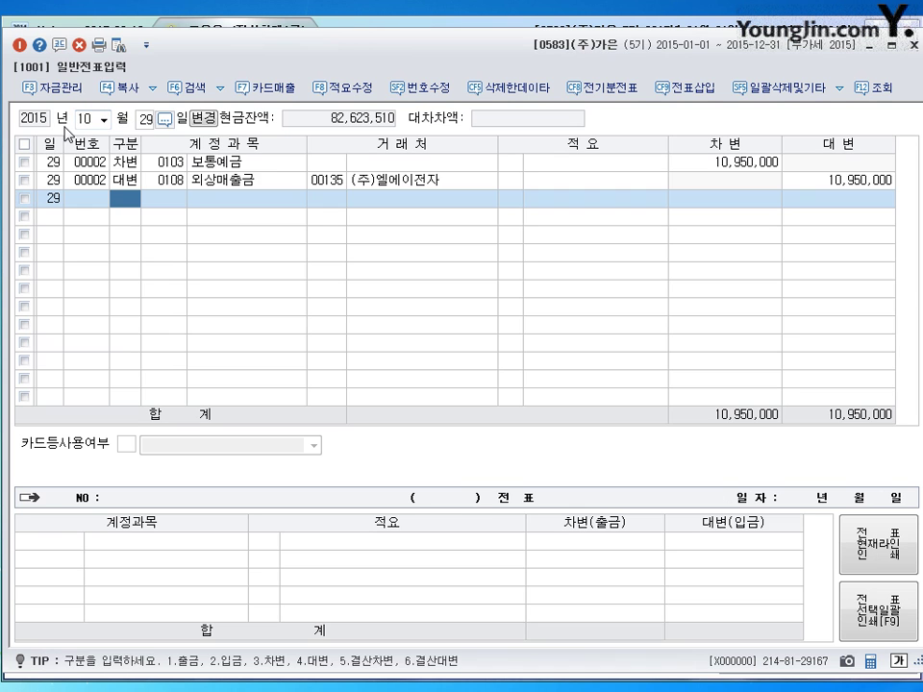
left_click(735, 168)
left_click(848, 190)
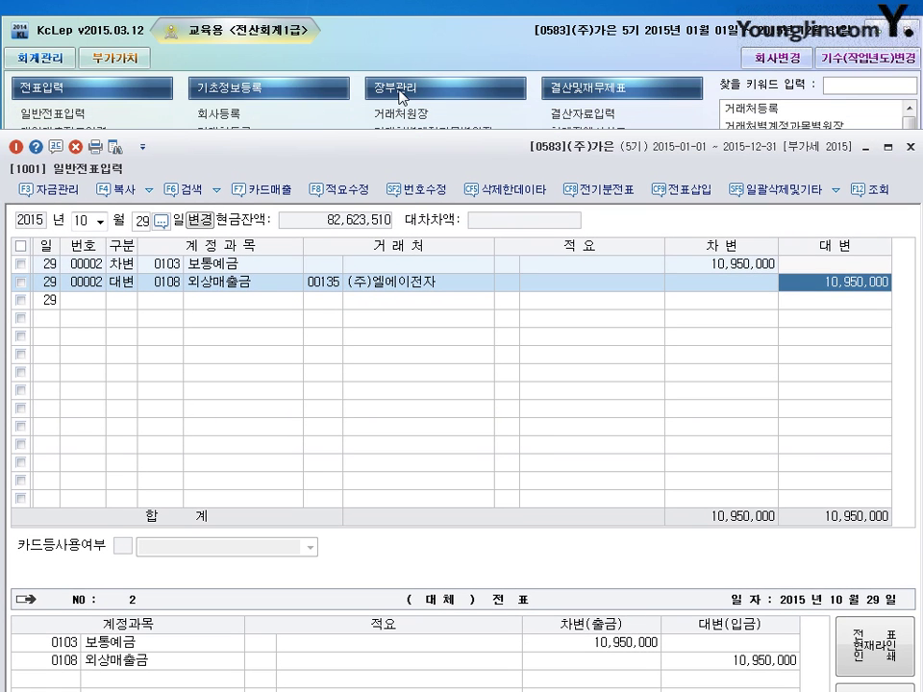
Step: Set the customer ledger to 외상매출금 for 2015-10-29 and look up (주)엘에이전자
left_click(406, 106)
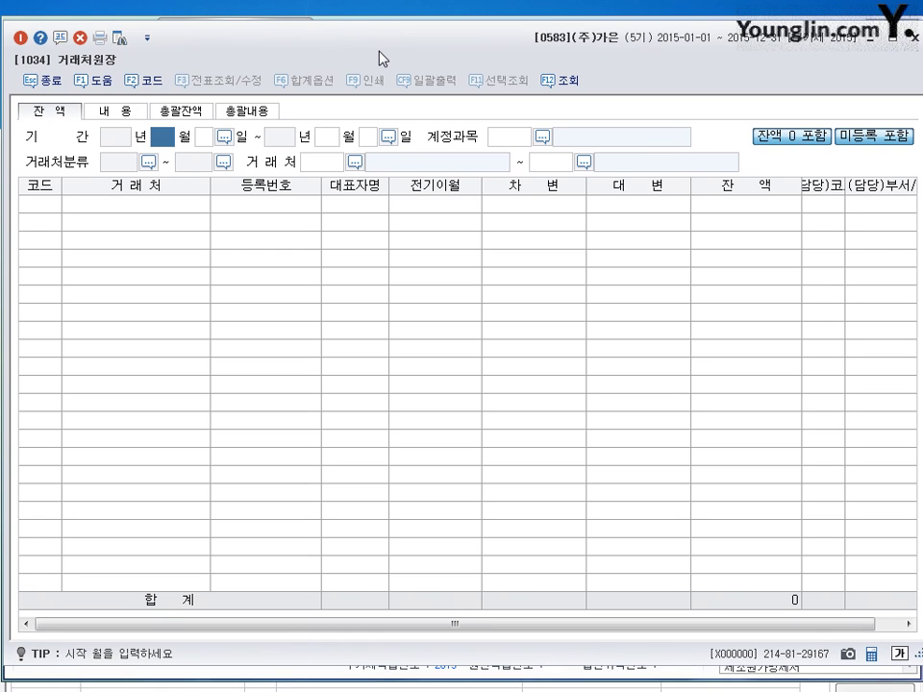
type("10")
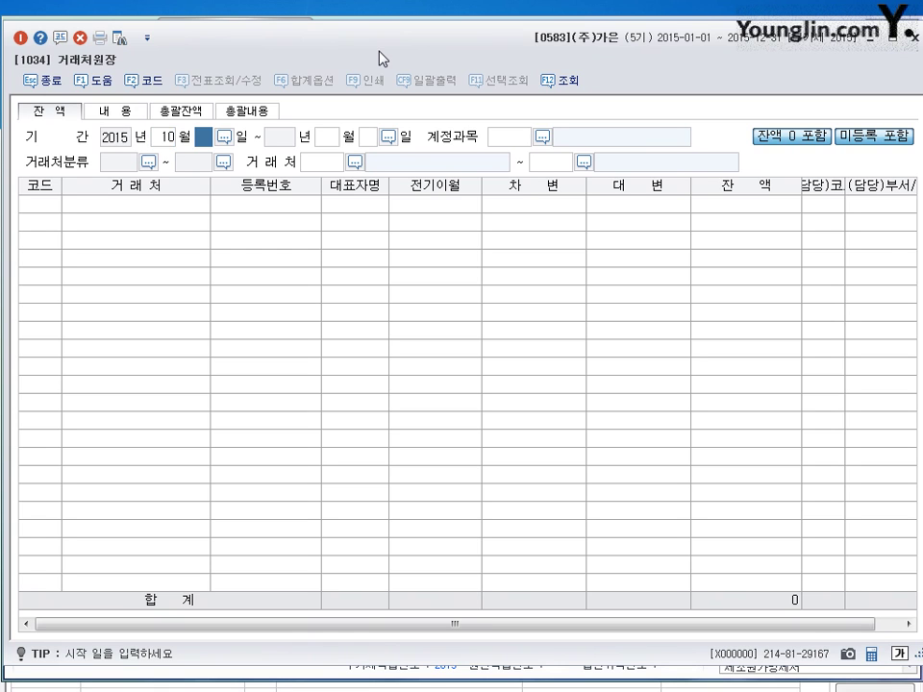
type("2910")
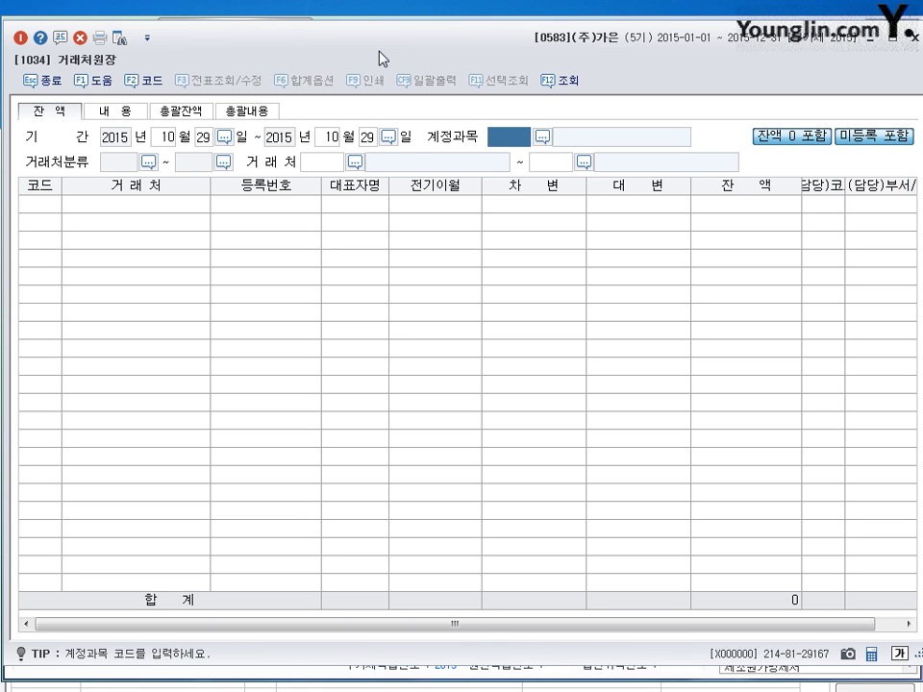
type("29108")
key("Return")
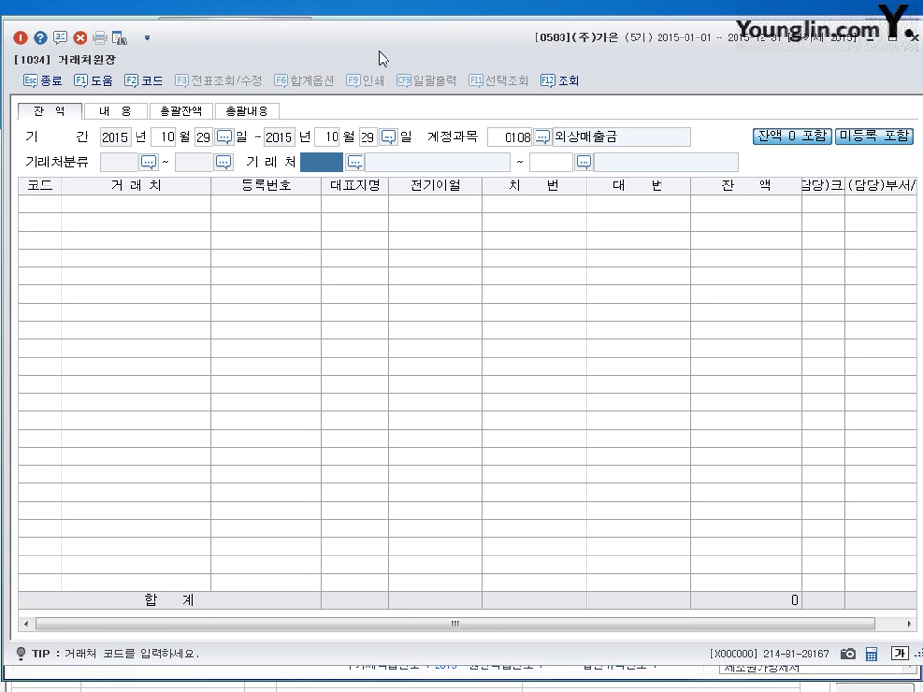
left_click(356, 162)
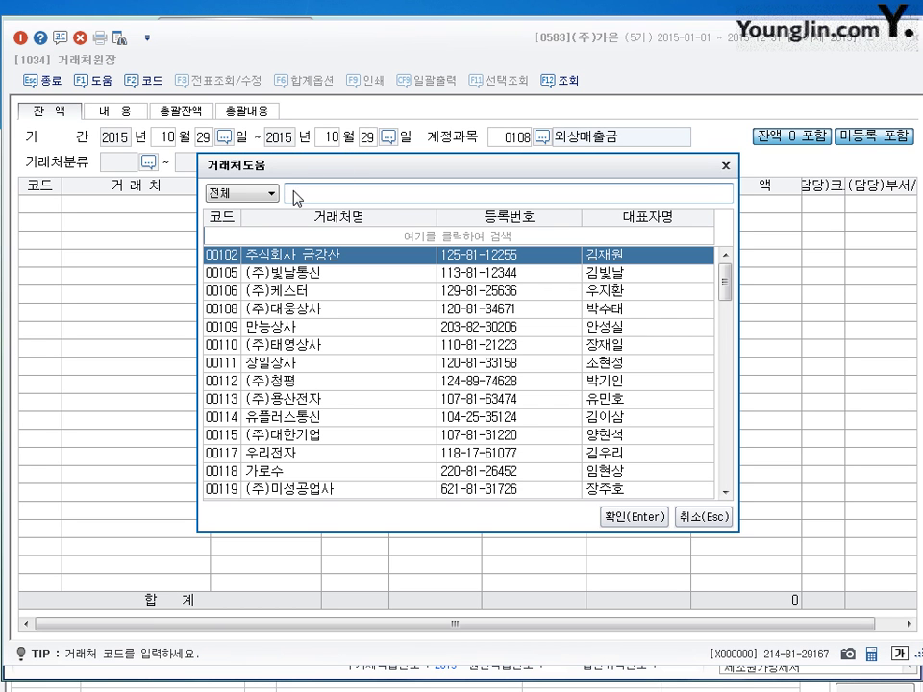
left_click_drag(309, 173, 297, 236)
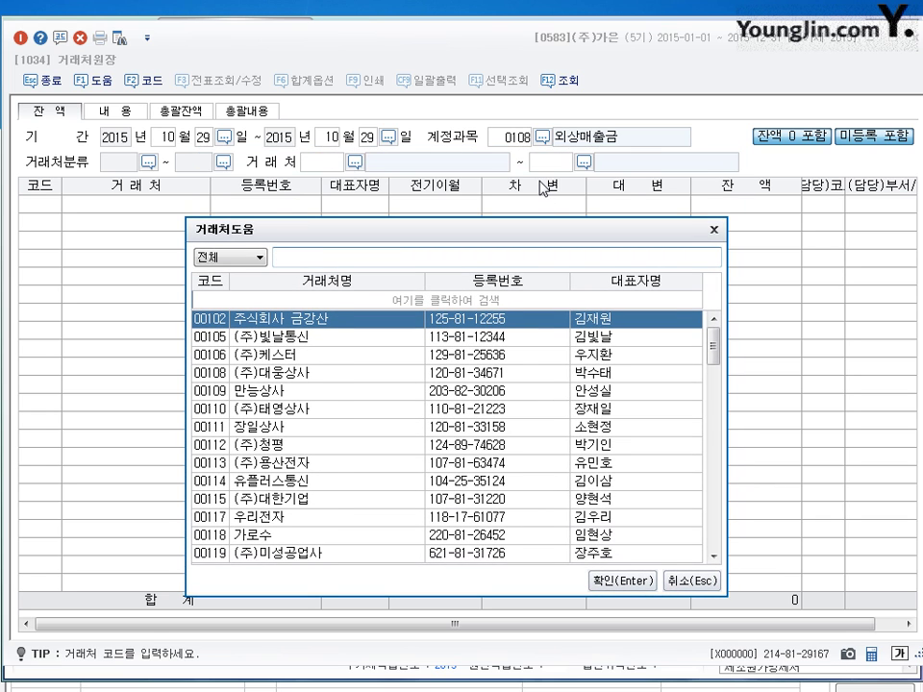
type("엘")
key("Return")
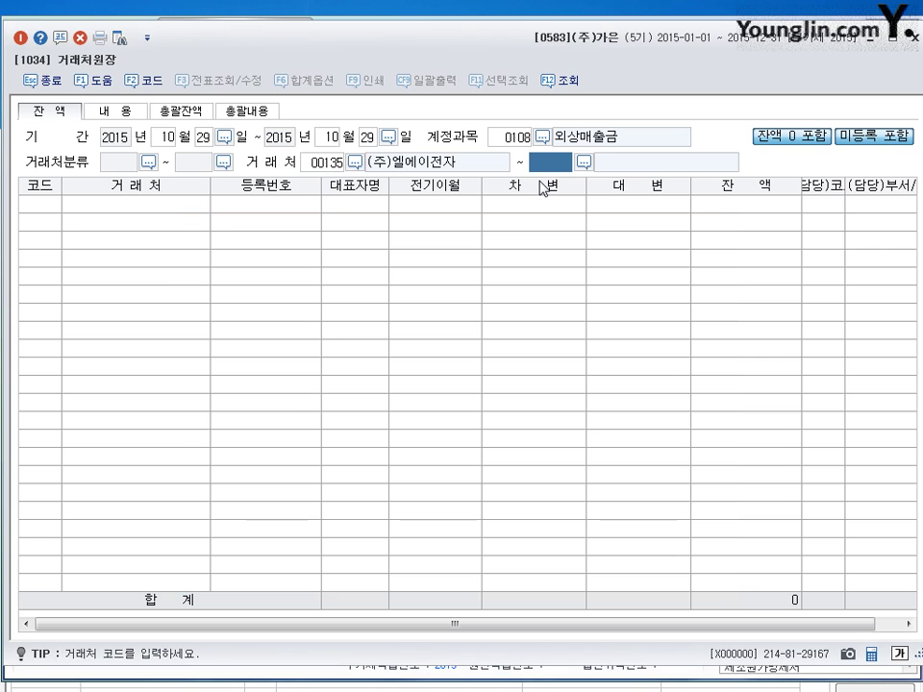
Step: Load customer 135, check its 10,950,000 credit and -950,000 balance, then switch to 내용 details
type("135")
key("Return")
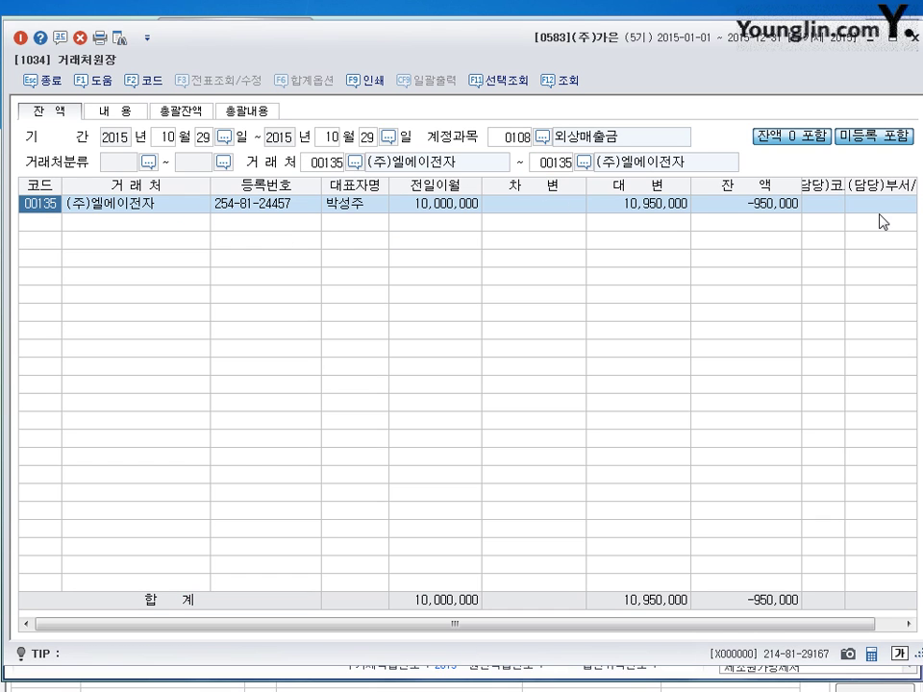
left_click(635, 207)
left_click(737, 205)
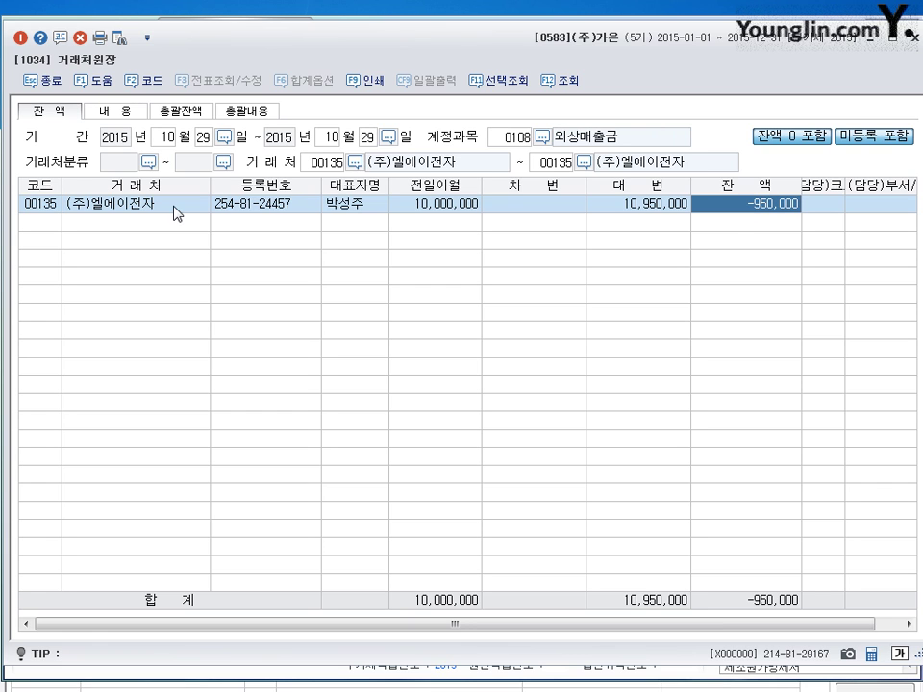
left_click(109, 112)
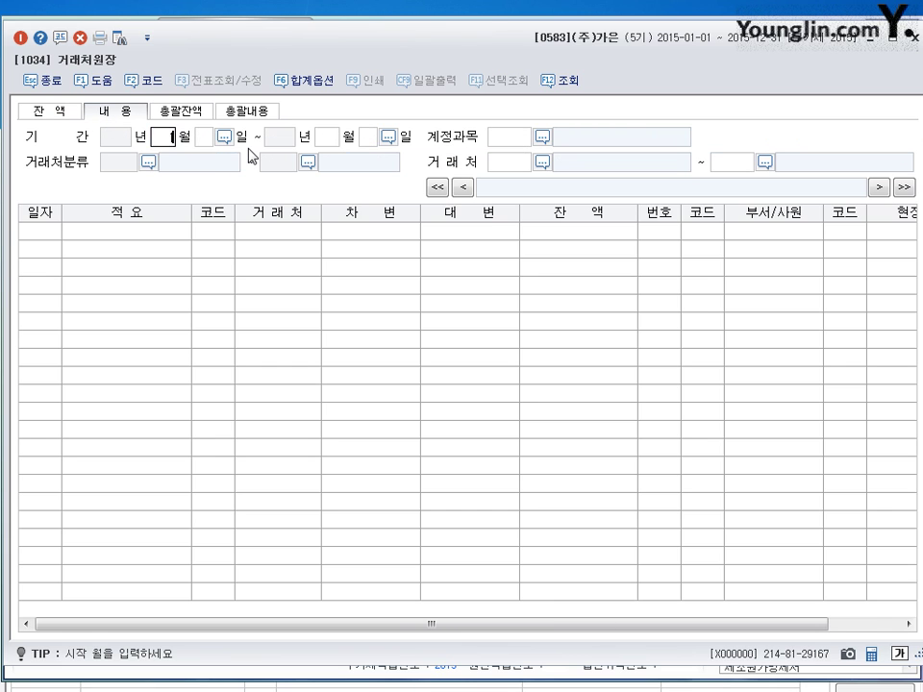
Step: Load the ledger for day 29, account 0108 외상매출금, customers 00135 to 00135
type("29")
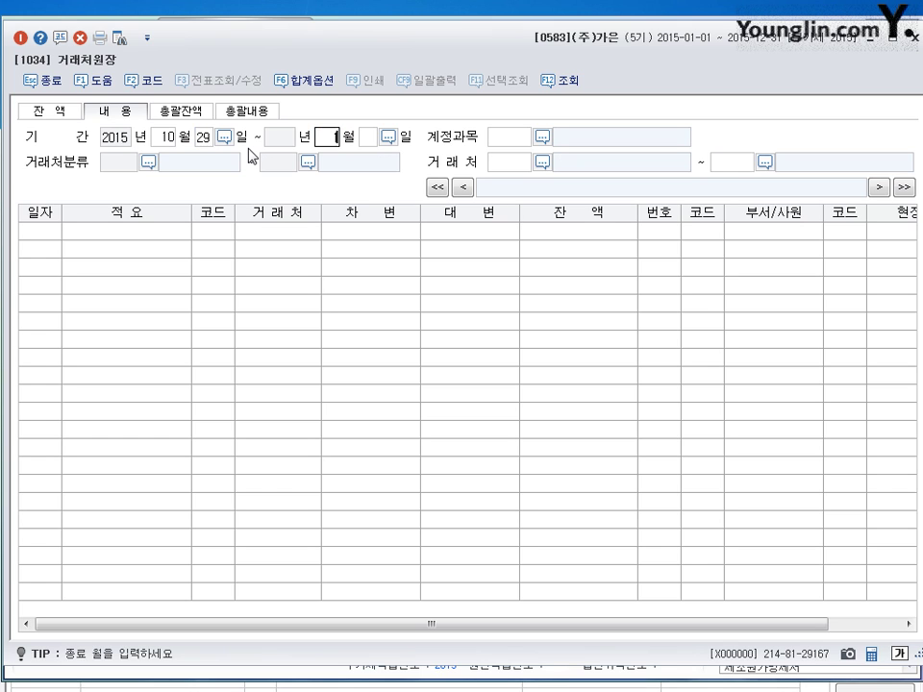
key("Return")
type("108")
key("Return")
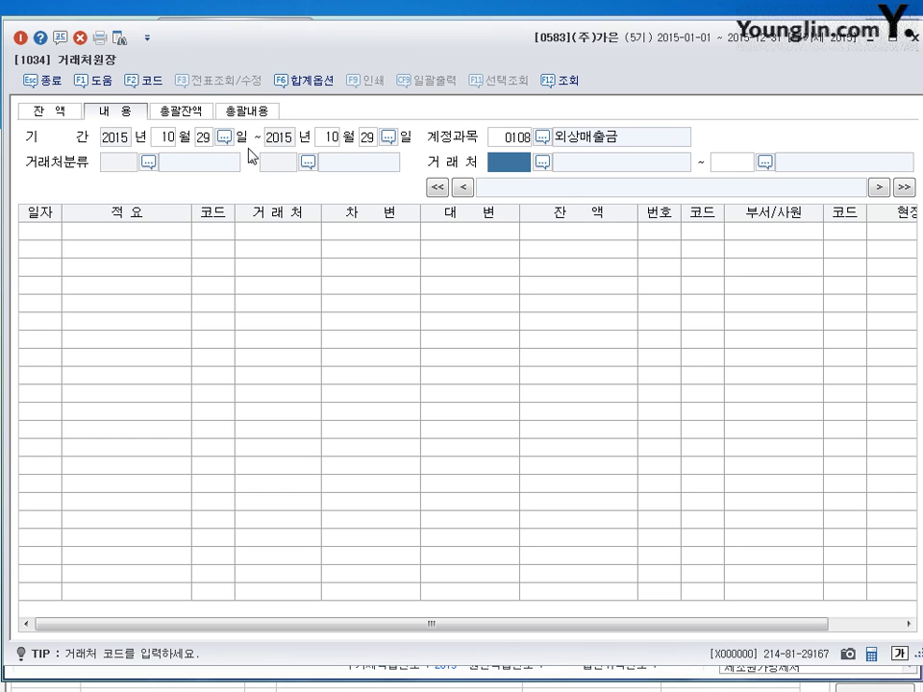
type("135")
key("Return")
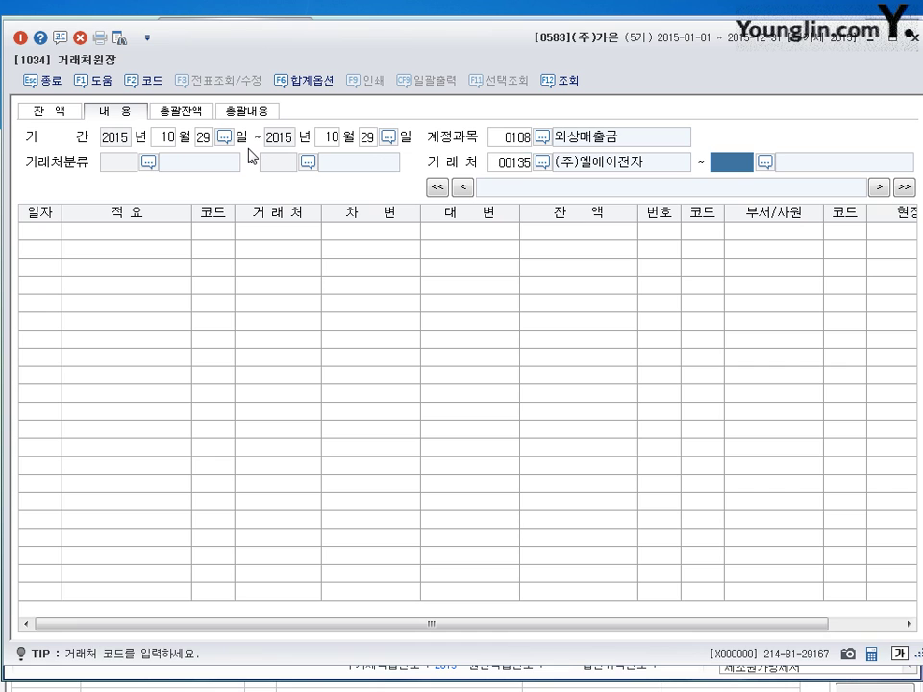
type("135")
key("Return")
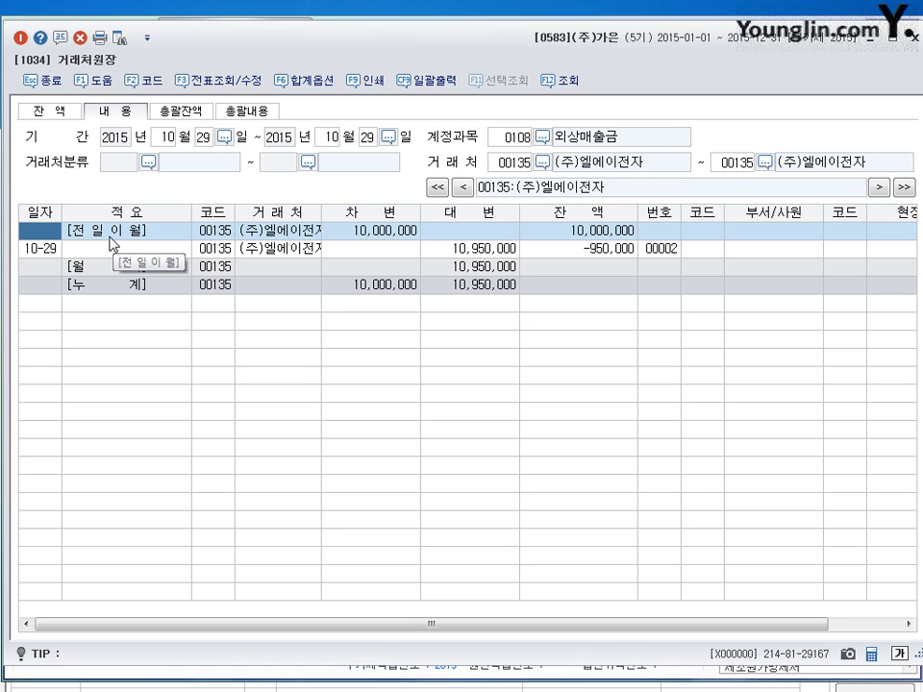
Step: Inspect the 10,000,000 carried-forward, 10,950,000 credit and -950,000 balance, then close the ledger
left_click(599, 237)
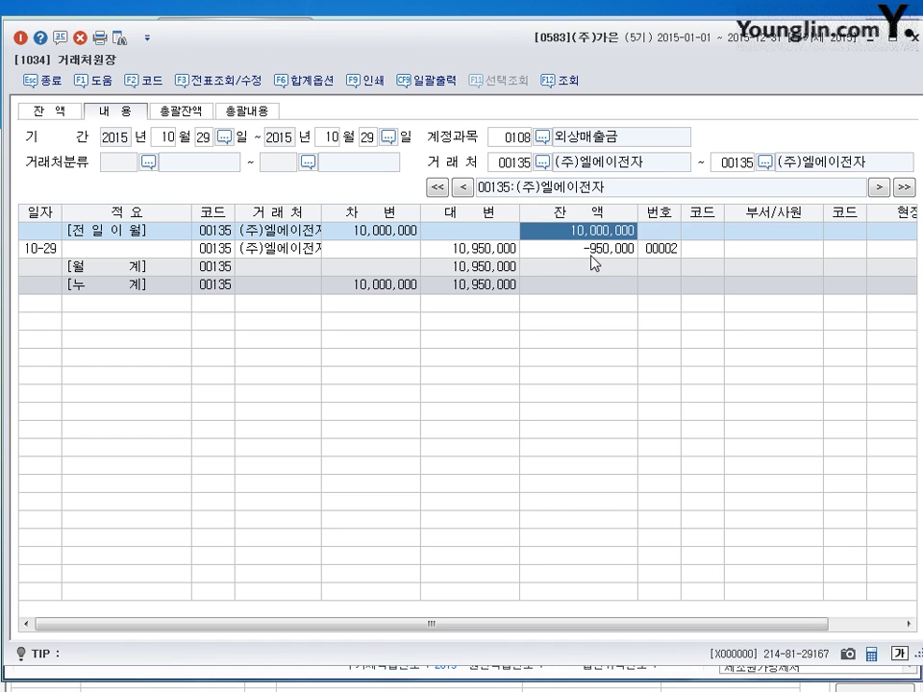
left_click(593, 252)
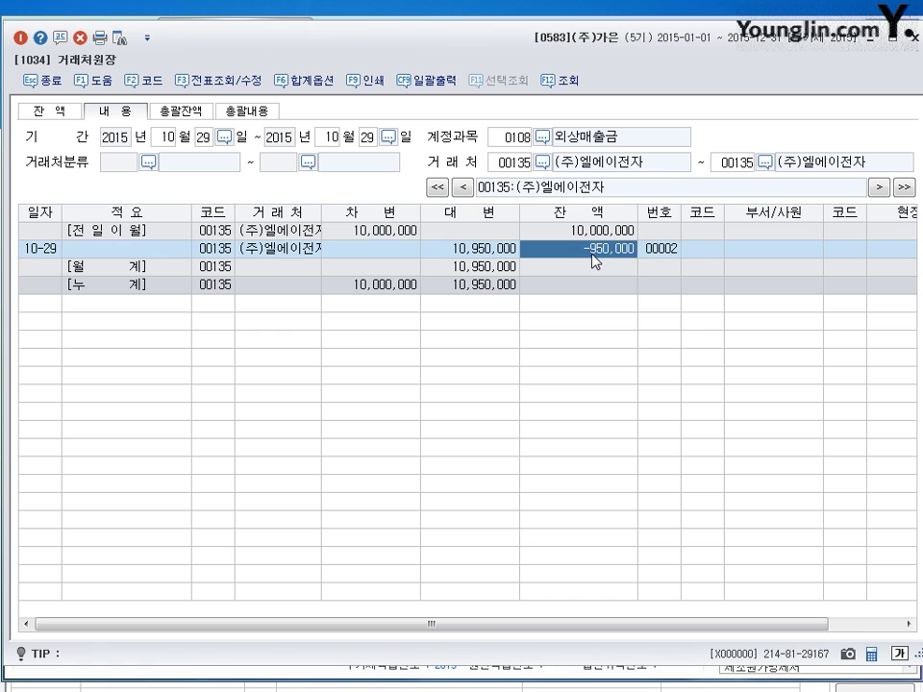
left_click(479, 255)
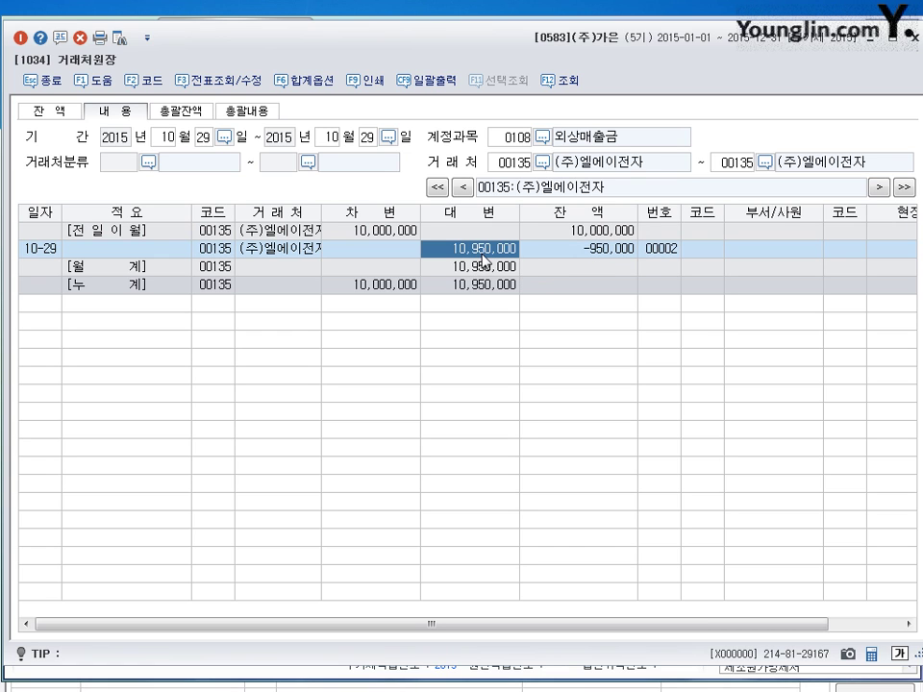
left_click(598, 257)
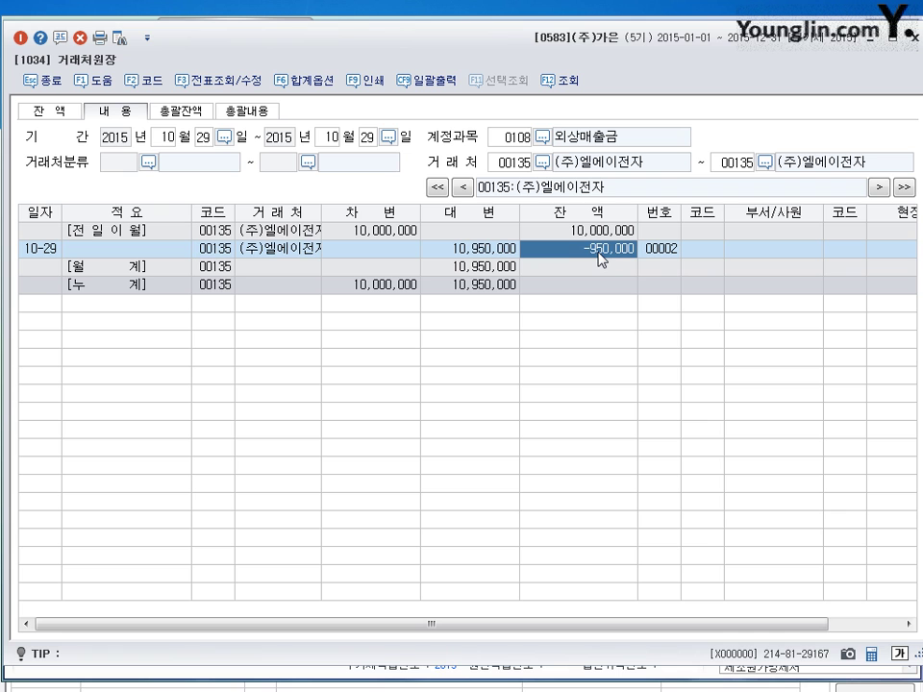
left_click(915, 36)
Step: Reduce the October 29 외상매출금 credit from 10,950,000 to 10,000,000
left_click(755, 522)
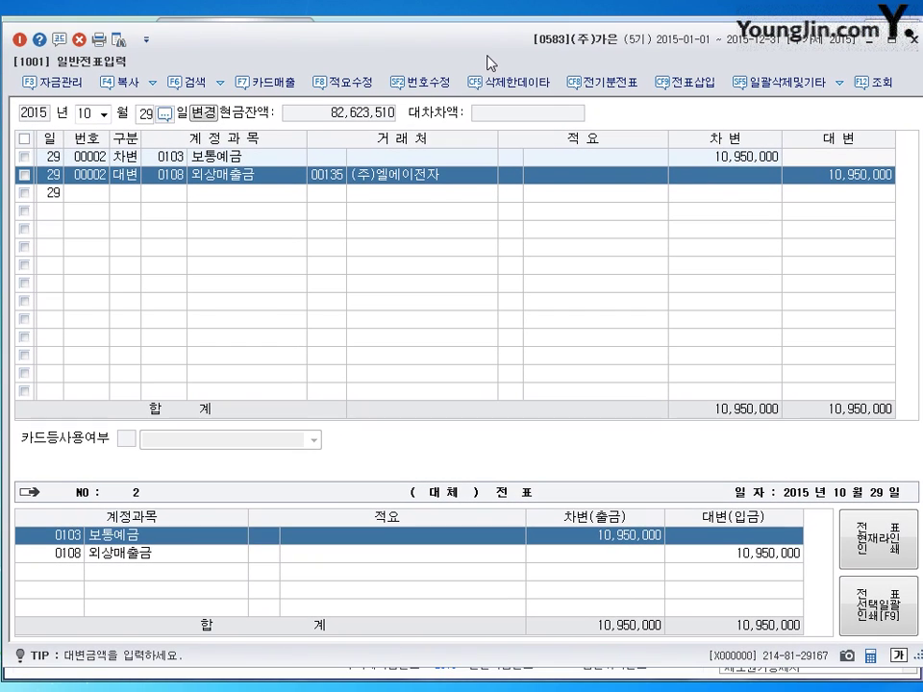
left_click(858, 178)
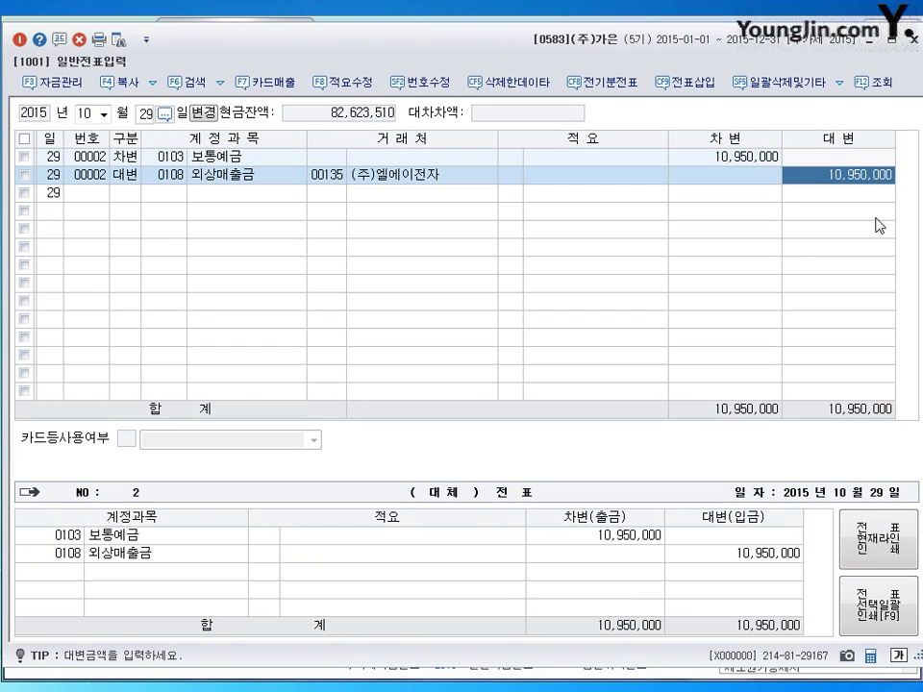
type("10000000")
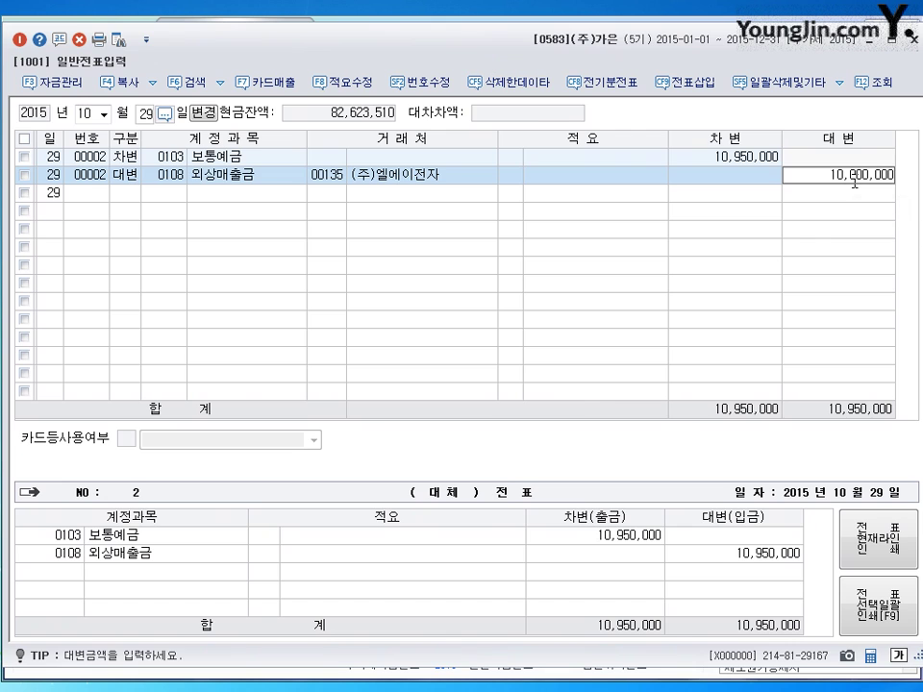
key("Return")
Step: Add a 950,000 credit line to 0259 선수금 for customer 00135
key("4")
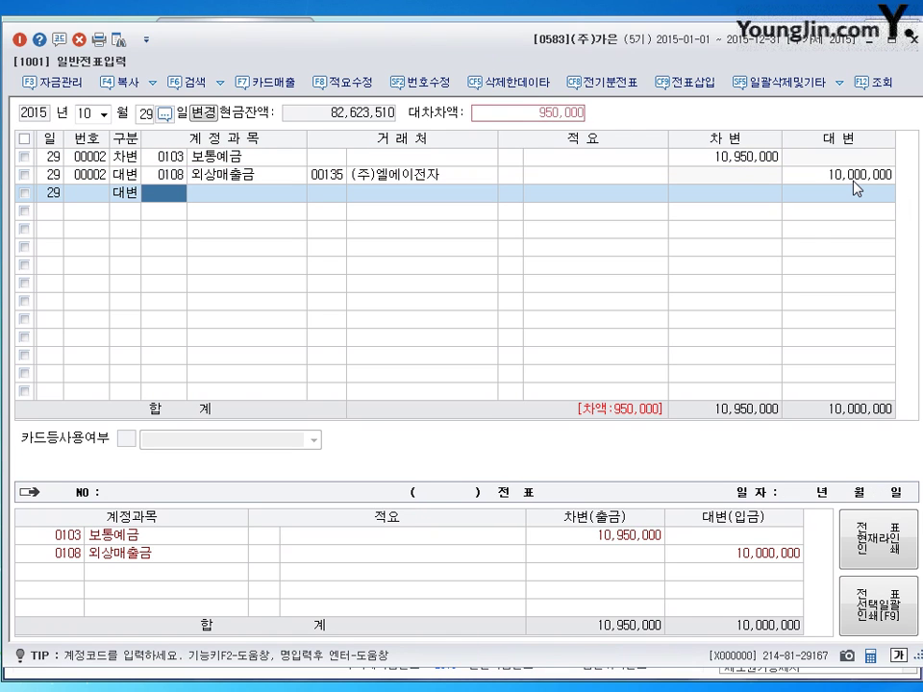
type("259")
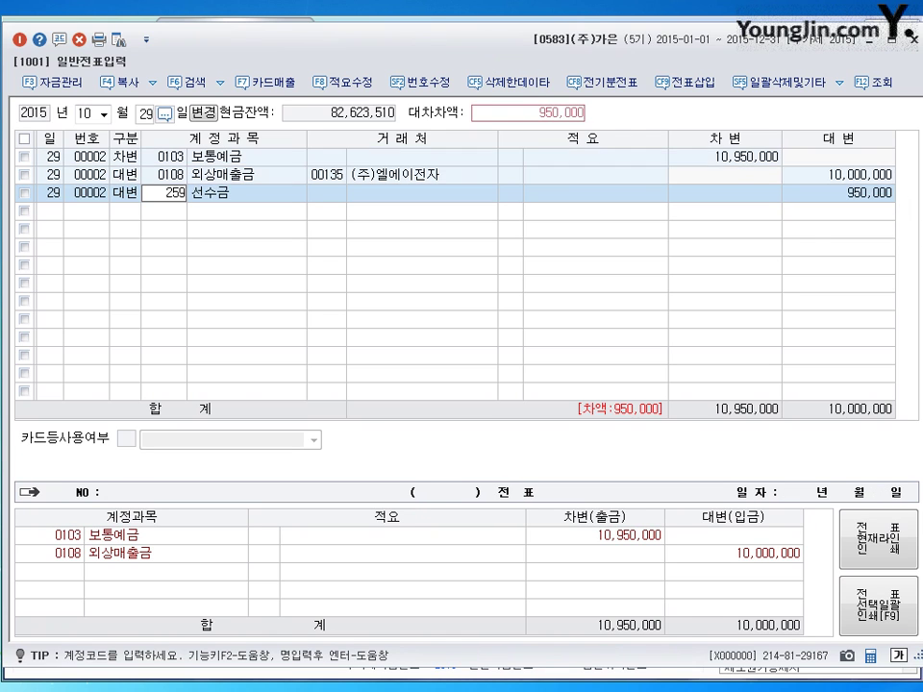
key("Return")
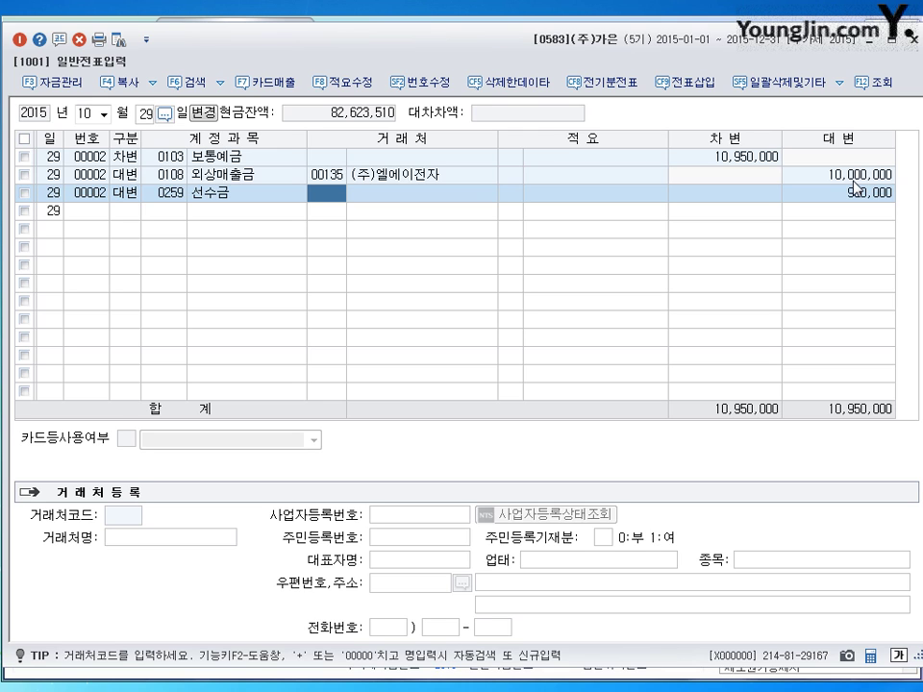
type("00135")
key("Return")
key("Return")
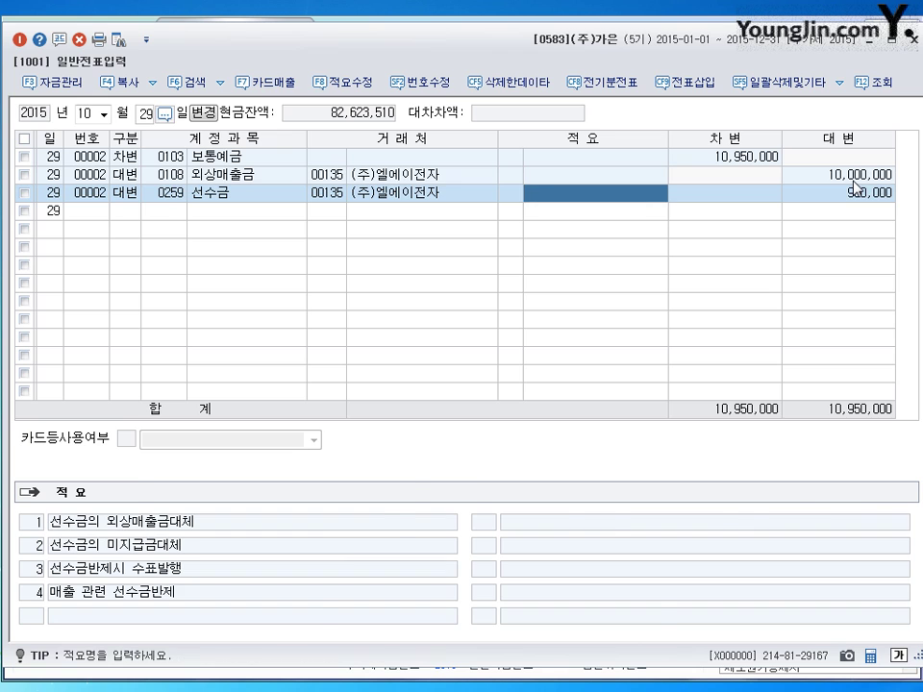
key("Return")
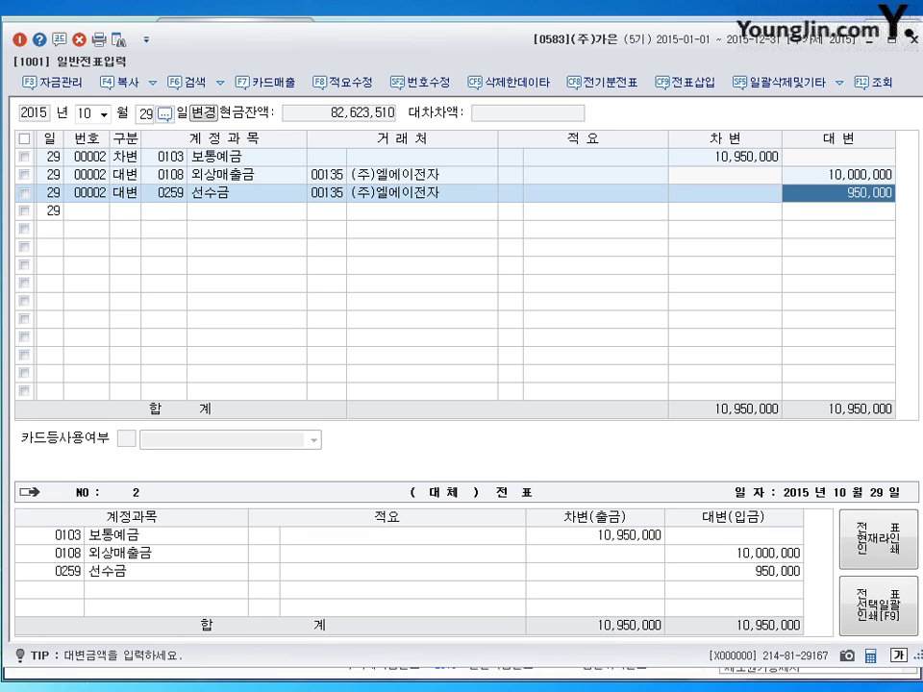
key("Return")
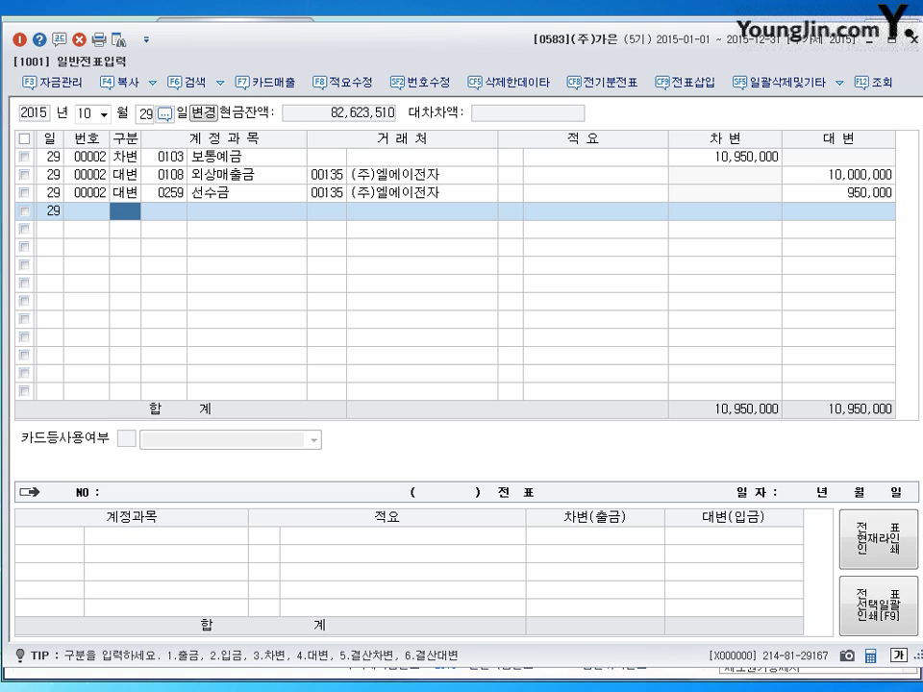
Step: Review the '3. 감가상각비(유형,무형) 분개' item in the closing-entries note, then close it
left_click(31, 618)
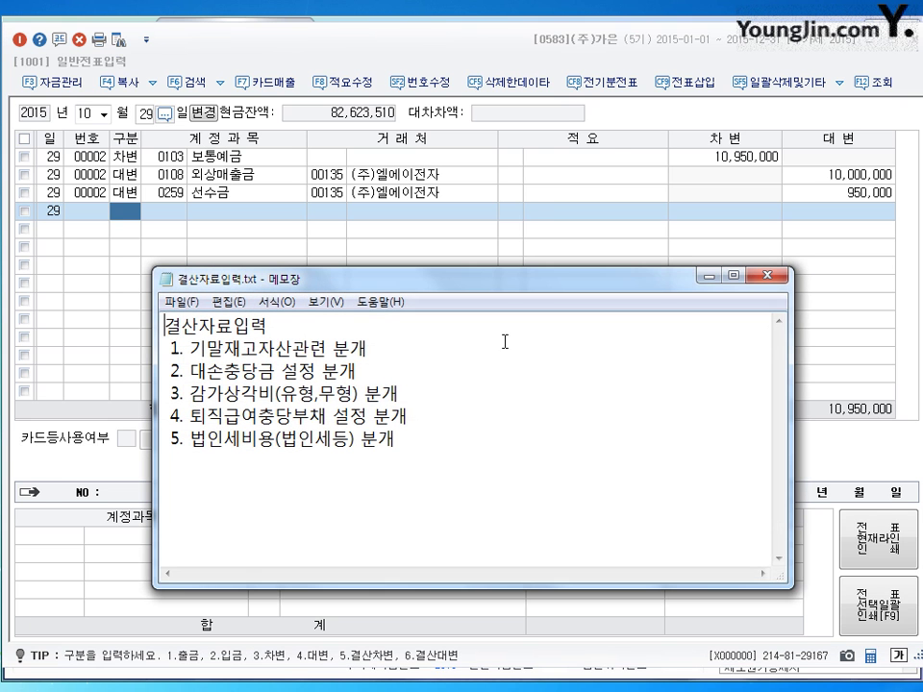
left_click_drag(525, 211, 520, 159)
left_click_drag(261, 204, 433, 331)
left_click(430, 329)
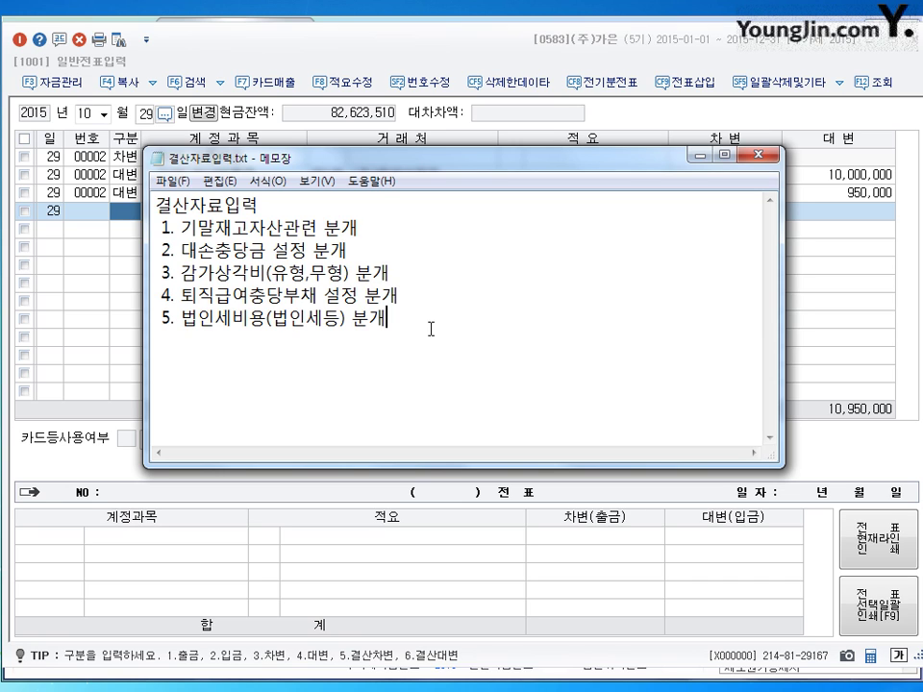
left_click_drag(418, 278, 151, 272)
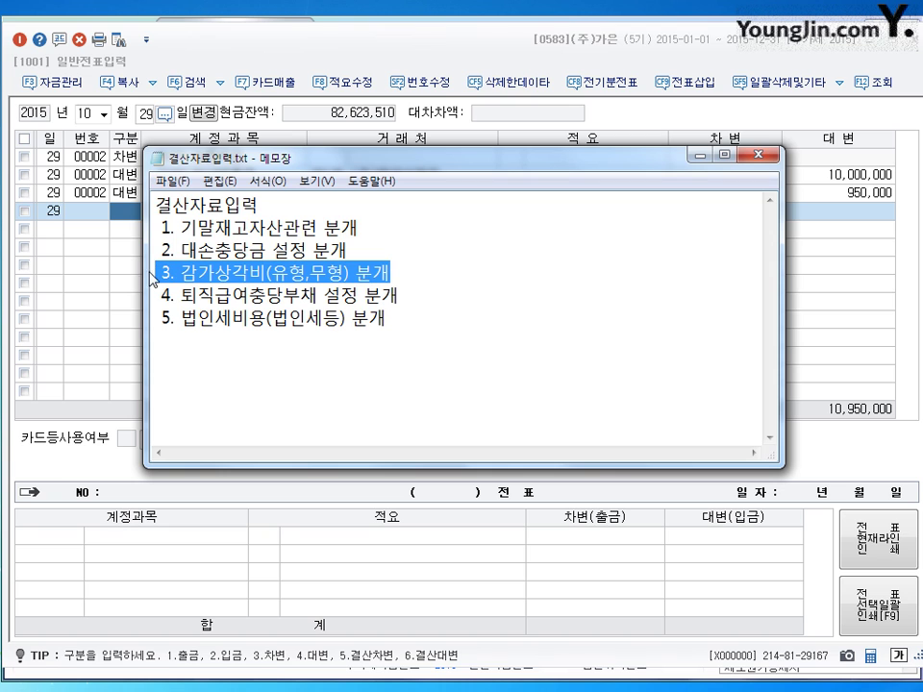
left_click(229, 206)
left_click(233, 278)
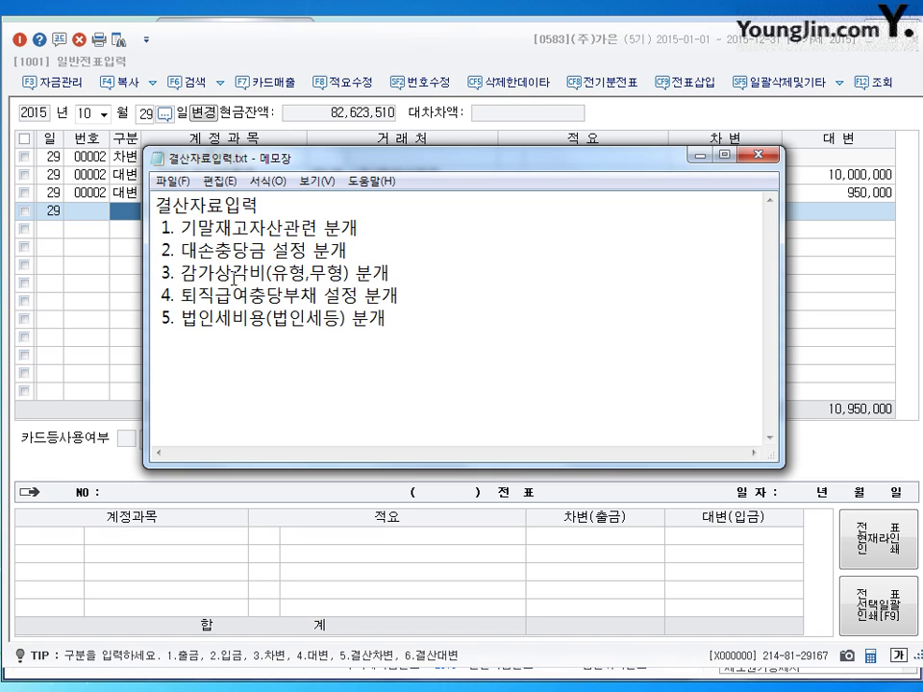
left_click(758, 154)
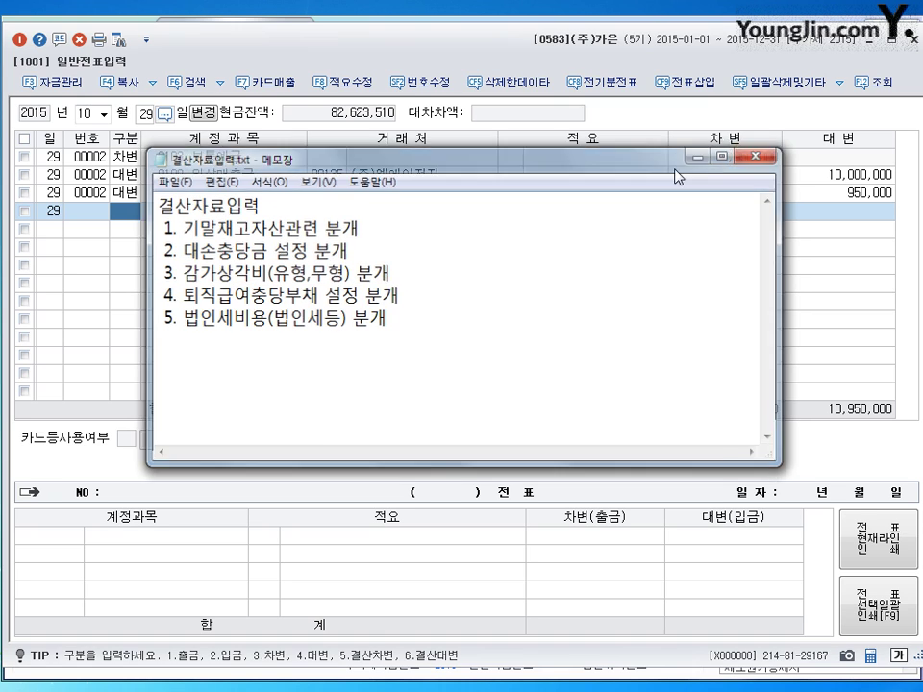
left_click(84, 114)
Step: Start a December 31 voucher debiting 0103 보통예금 4,500,000
type("12")
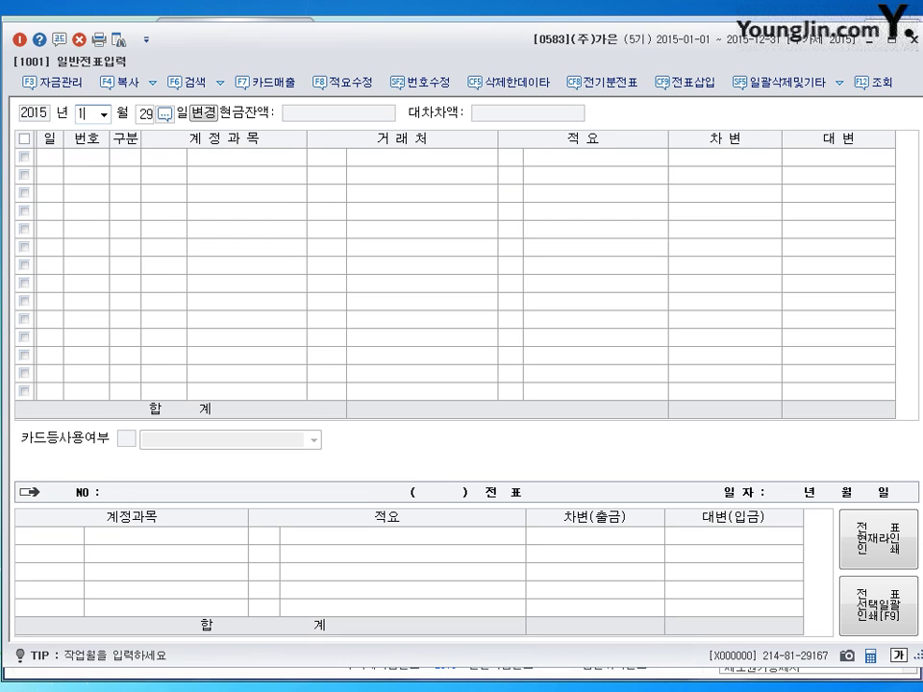
key("Return")
type("31")
key("Return")
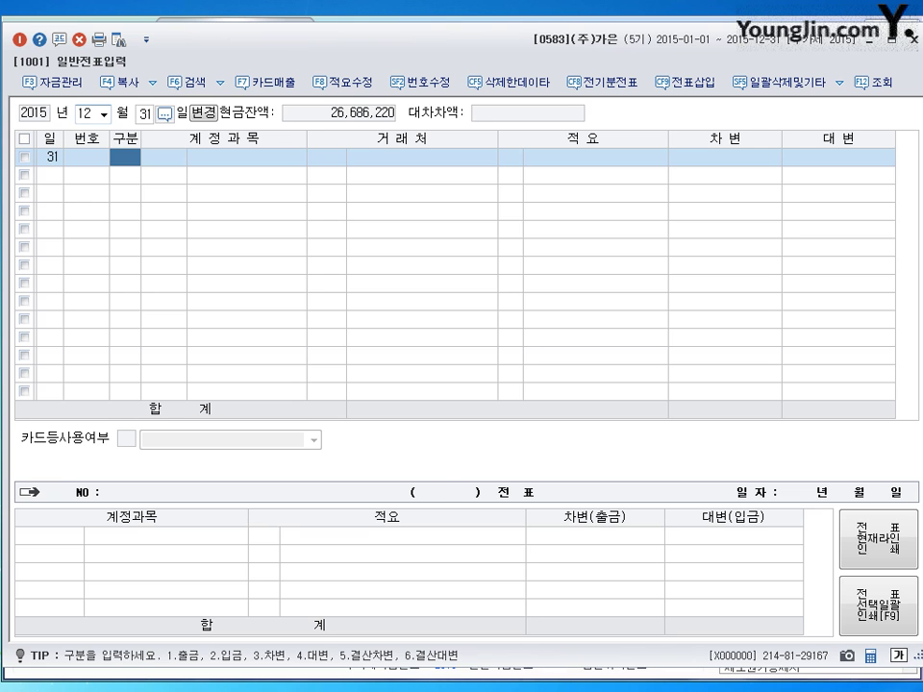
type("3103")
key("Return")
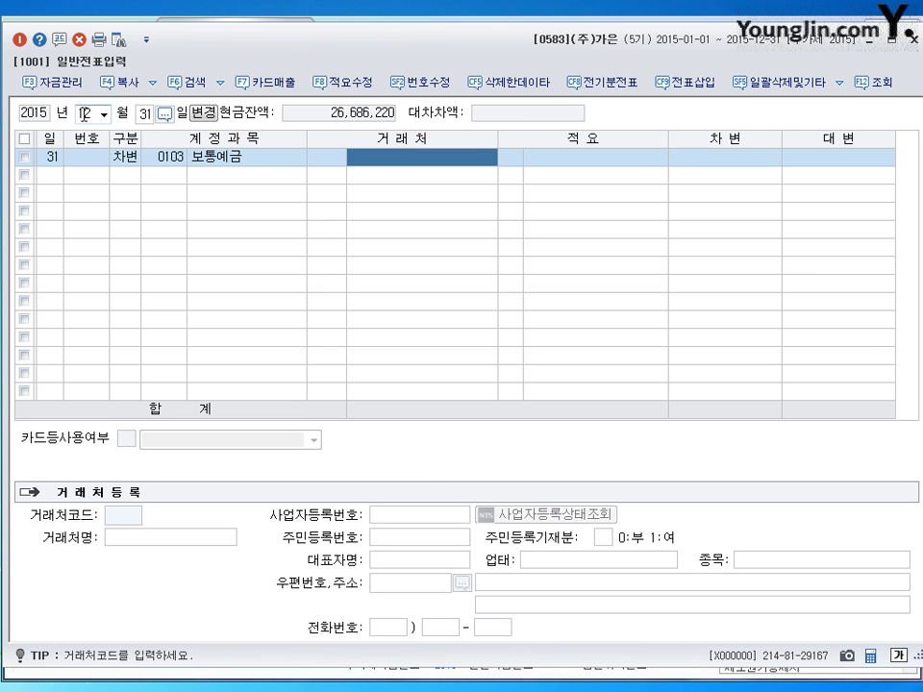
key("Return")
key("Return")
type("4,500,")
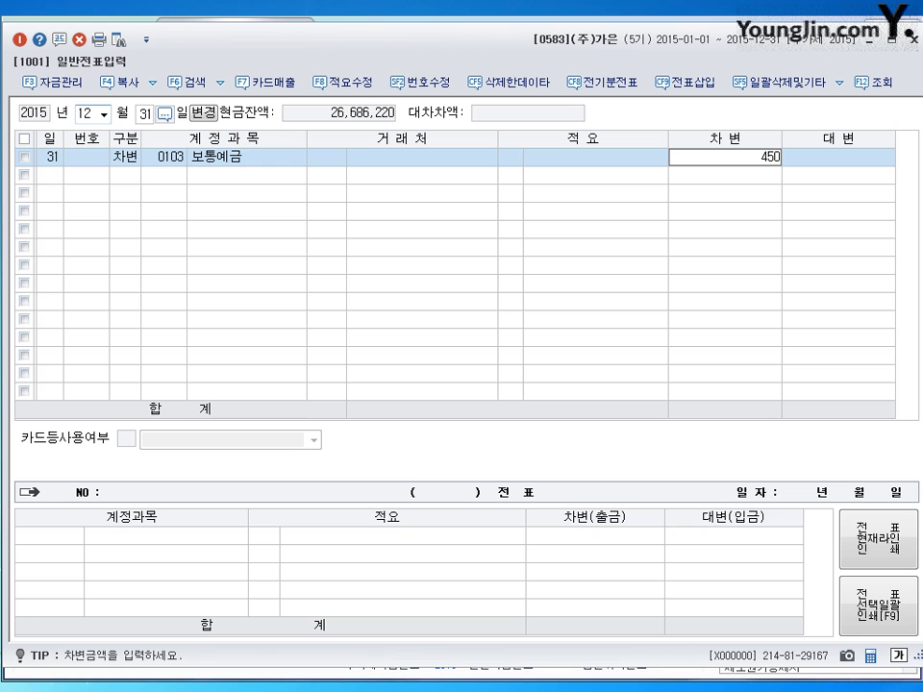
type("000")
key("Return")
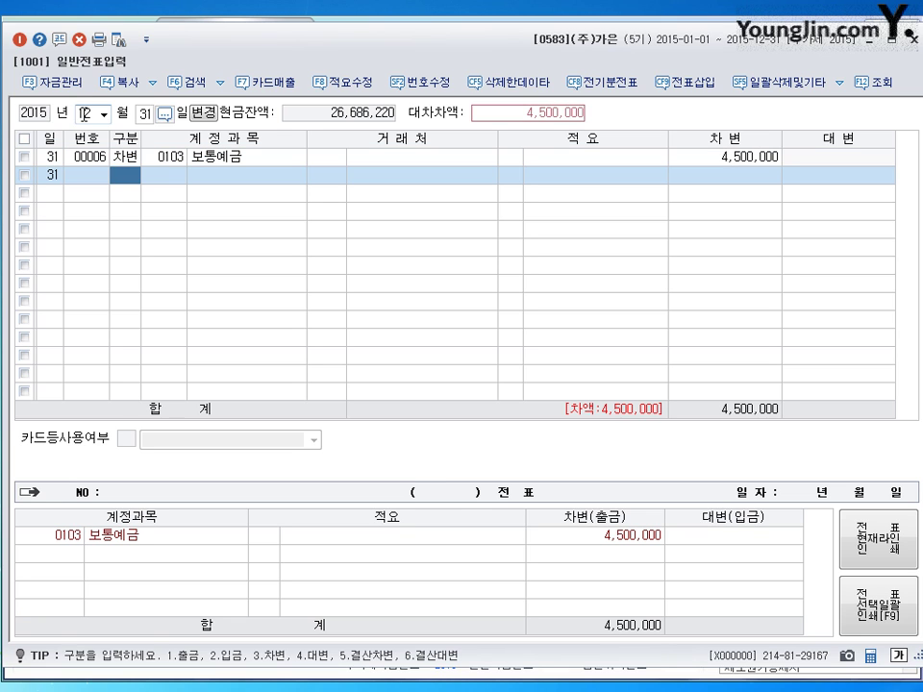
Step: Credit 0260 단기차입금 4,500,000 to customer 98002 대박은행
type("4")
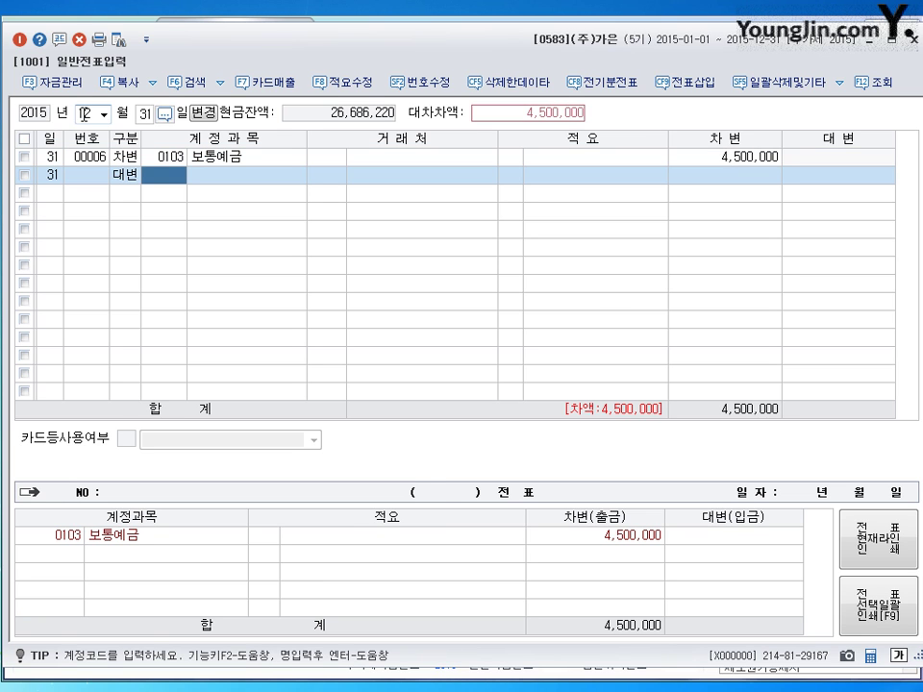
type("260")
key("Return")
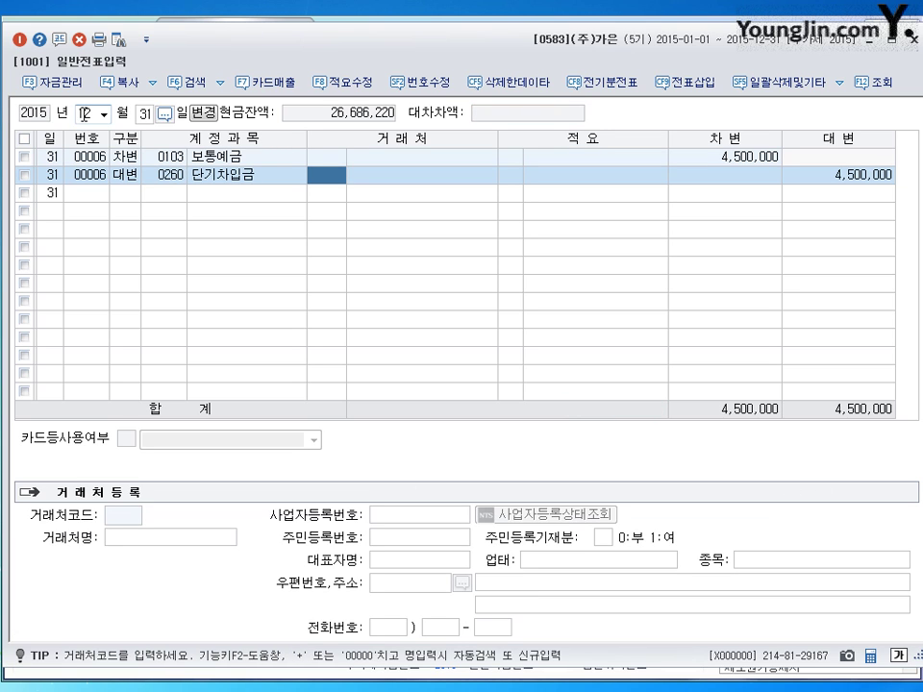
type("대백")
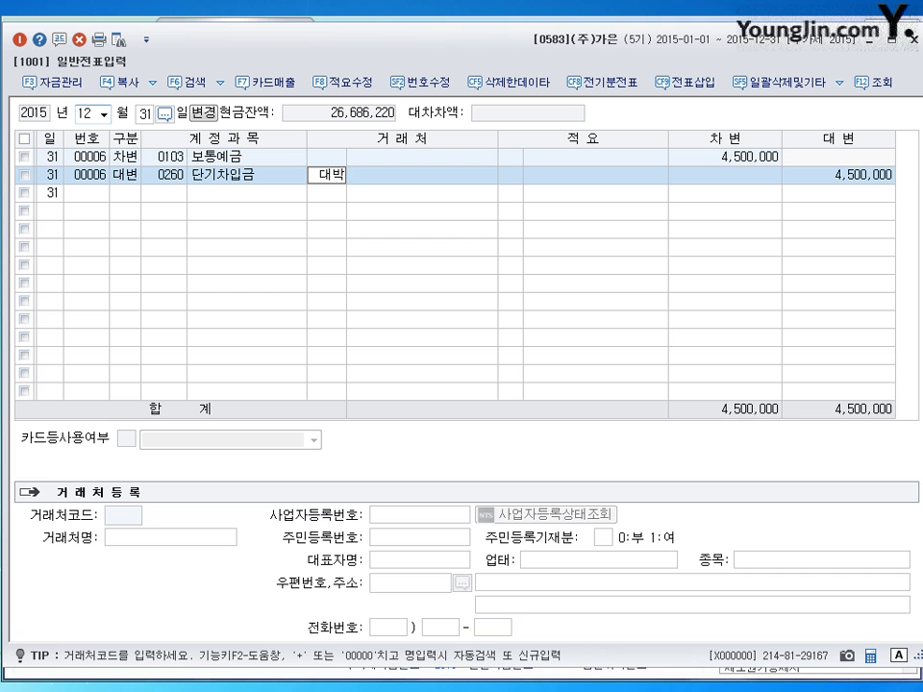
key("Return")
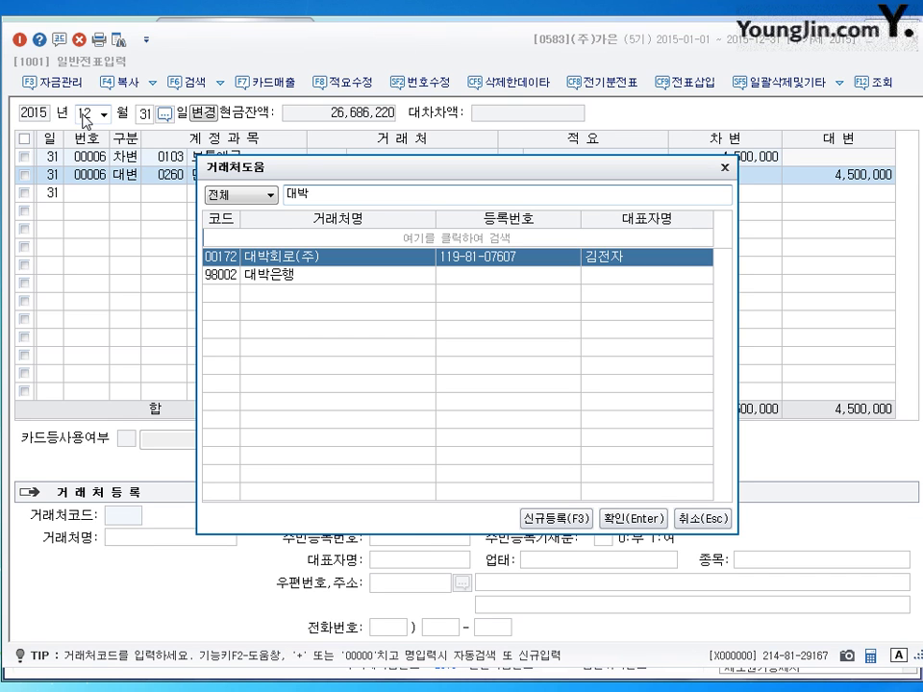
key("Down")
key("Return")
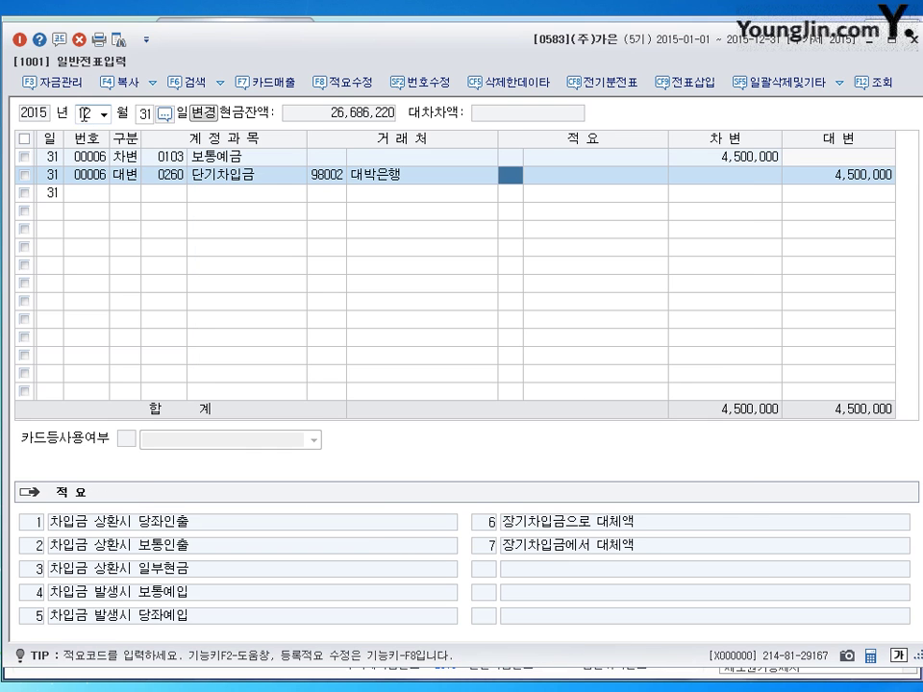
key("Return")
key("Return")
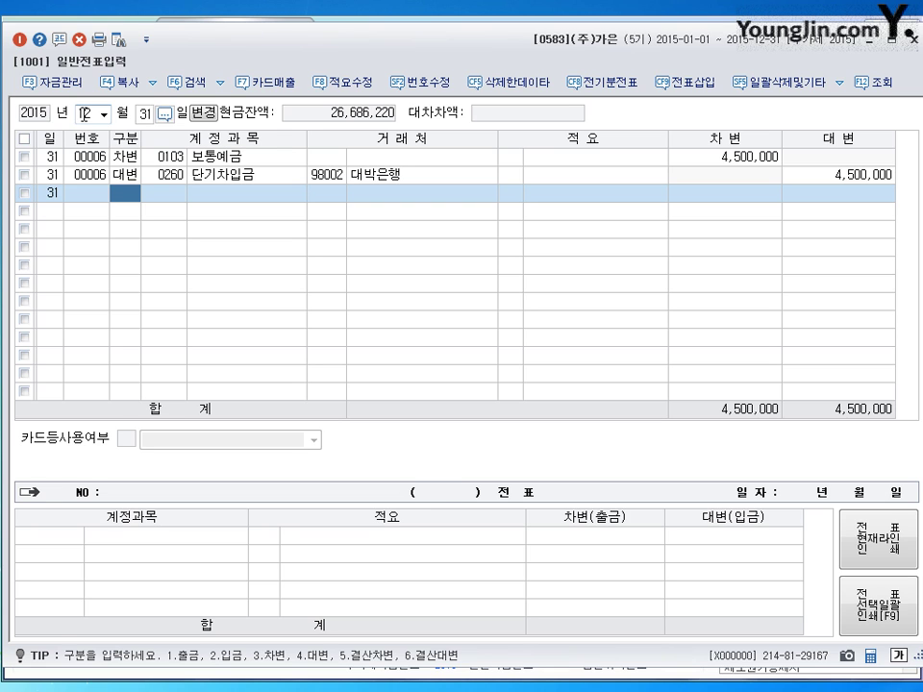
Step: Debit 0260 단기차입금 3,000,000 for client Champ사 on December 31
type("3")
key("Return")
type("0260")
key("Return")
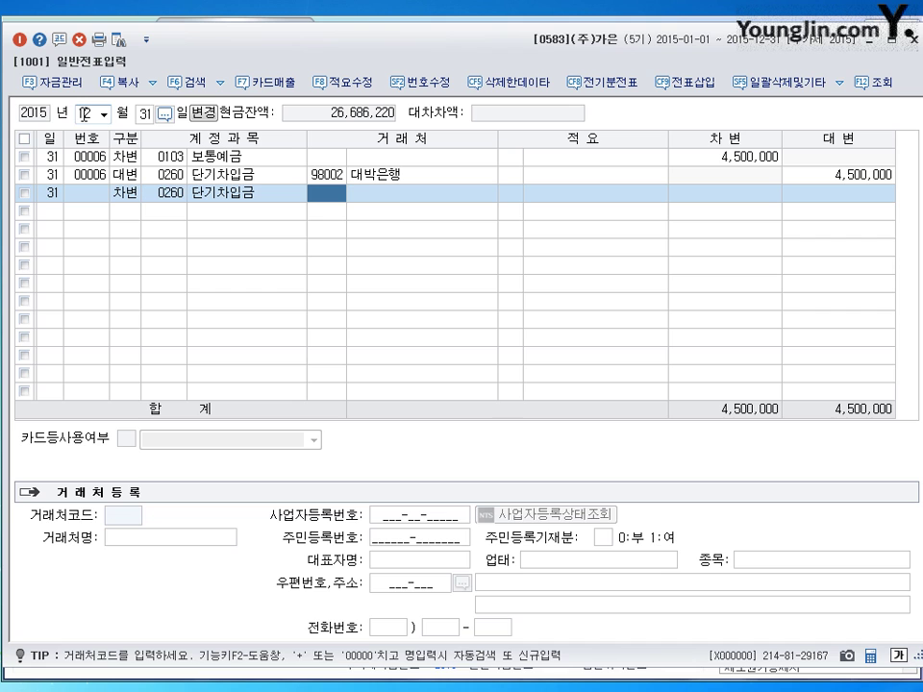
type("CH")
key("Return")
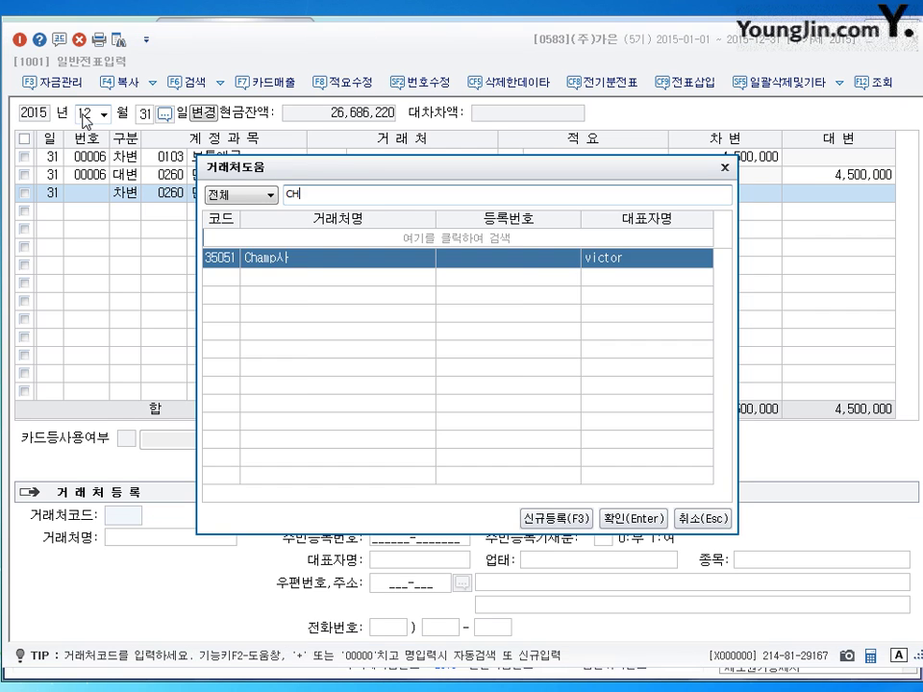
key("Return")
key("Hangul")
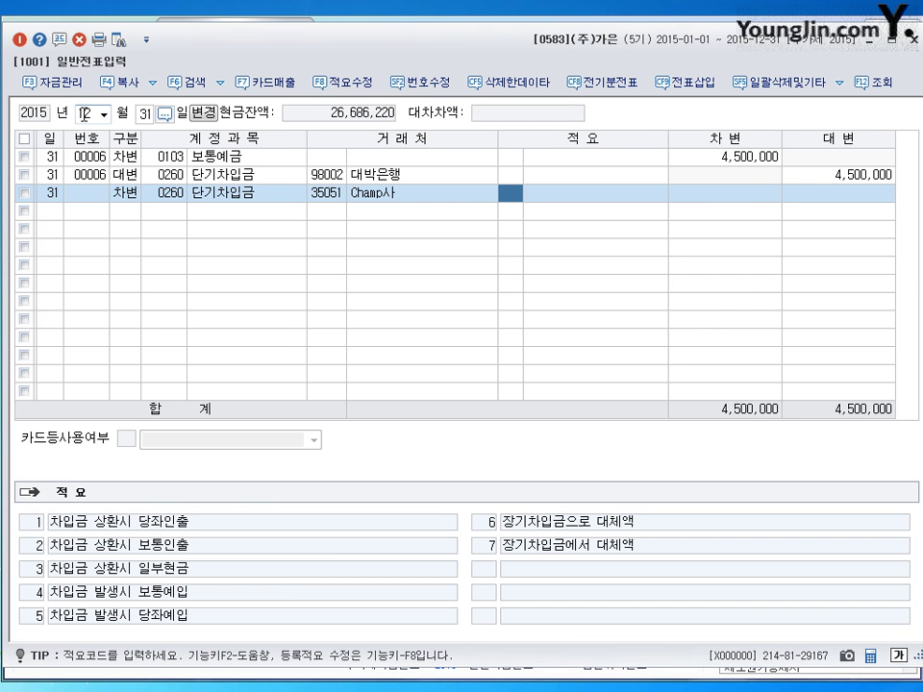
key("Return")
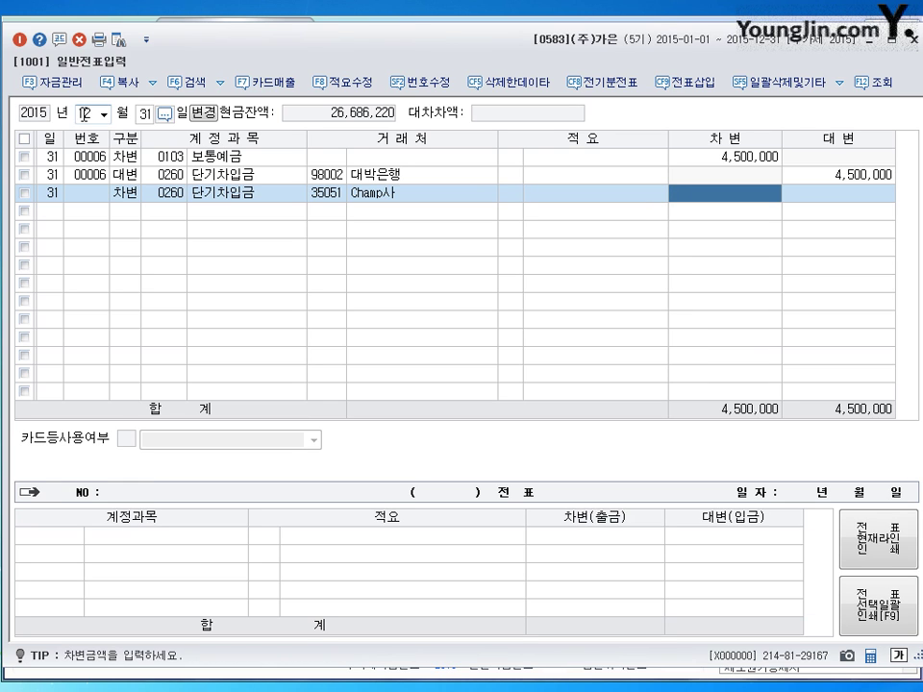
type("3++")
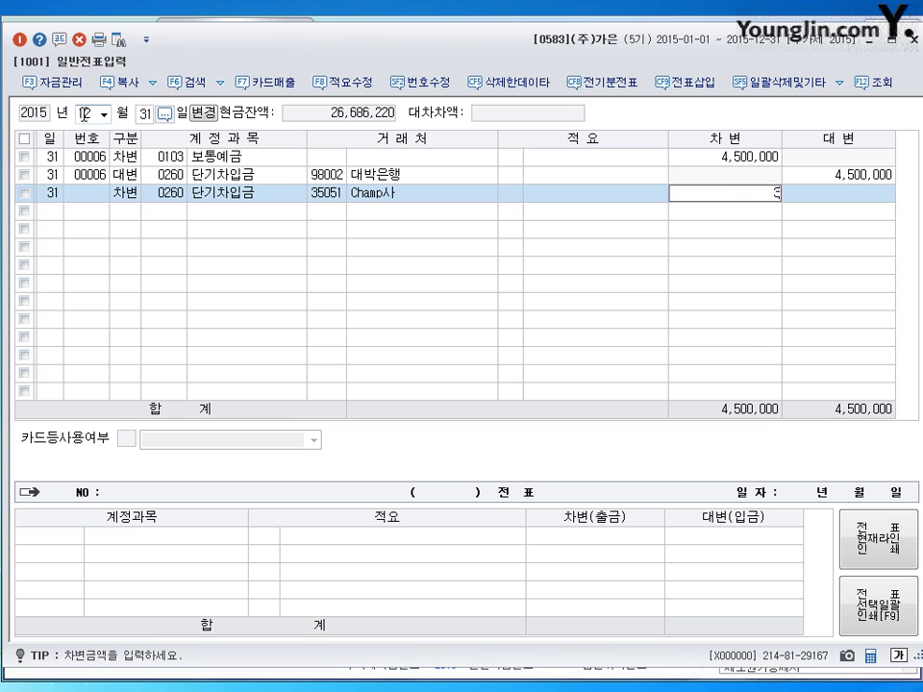
key("Return")
Step: Credit 0910 외화환산이익 3,000,000 to balance the voucher
type("4")
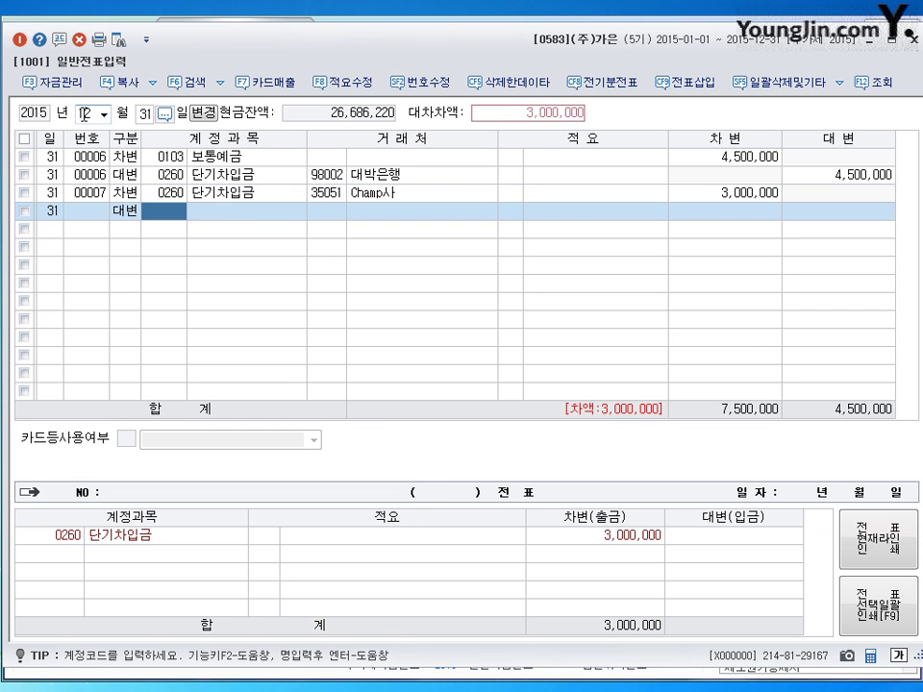
type("910")
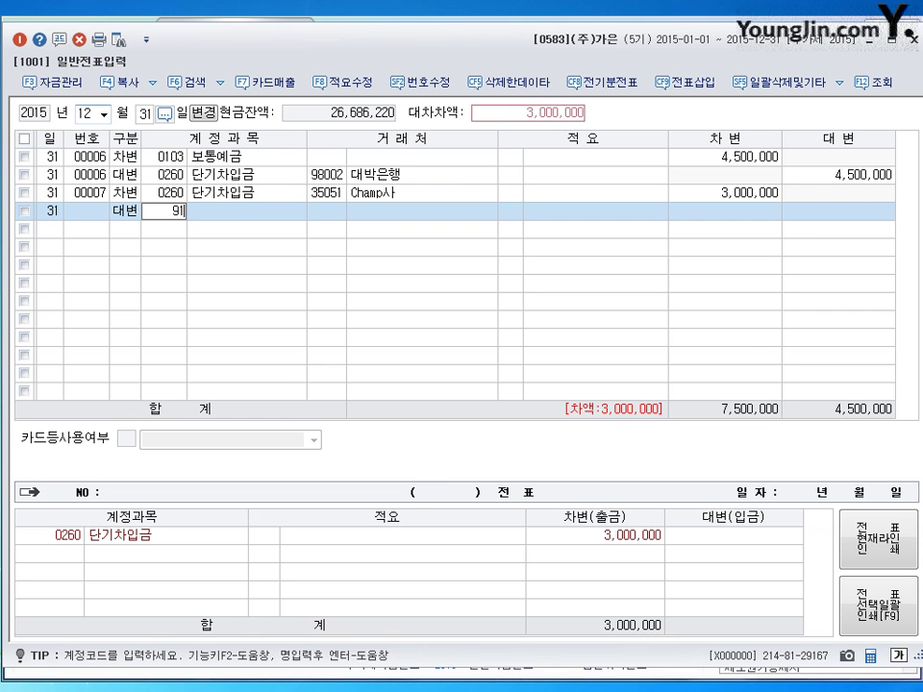
key("Return")
left_click(125, 209)
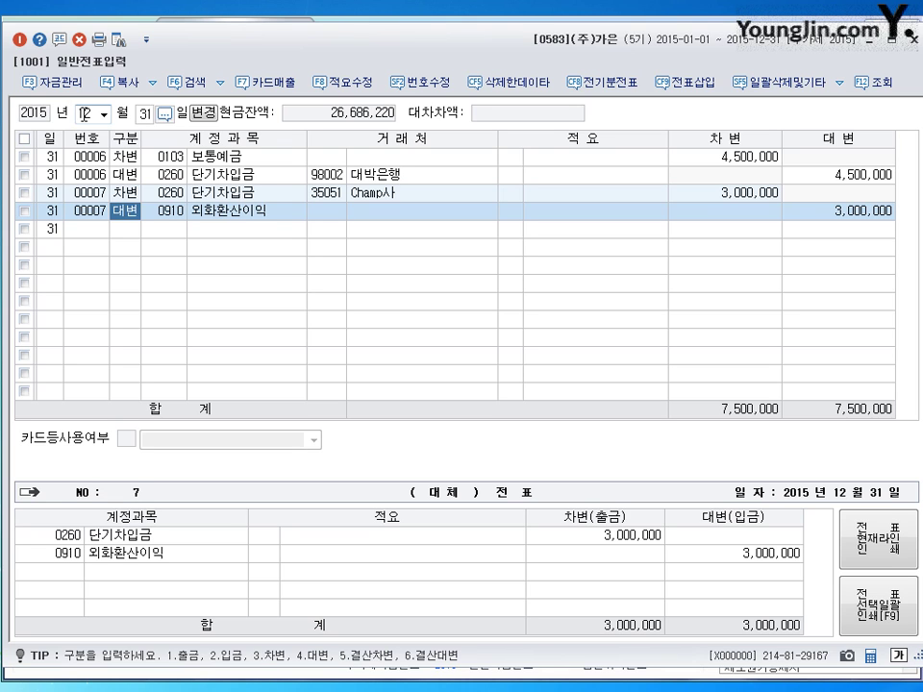
key("Down")
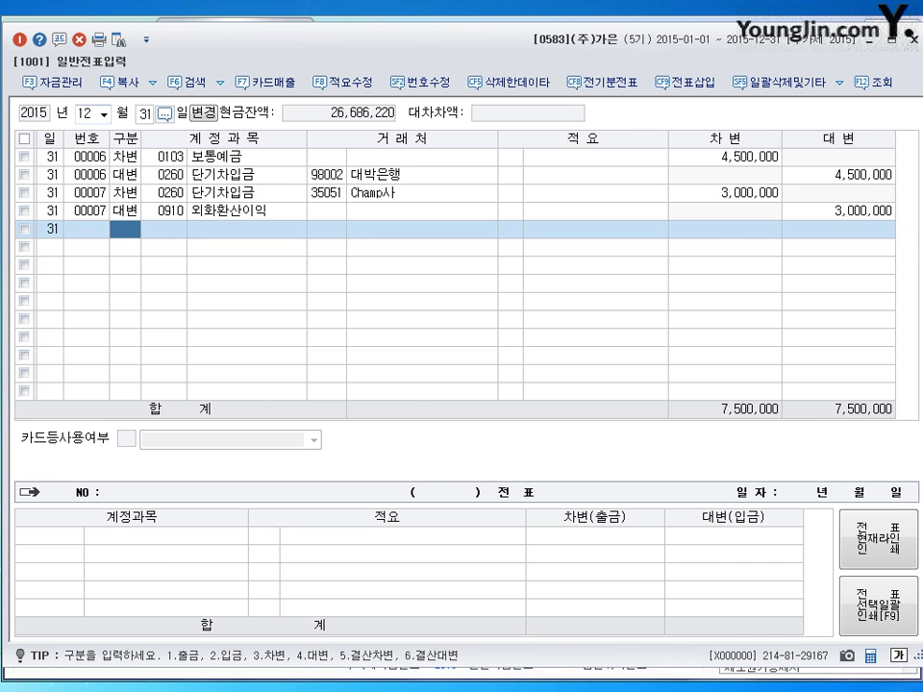
Step: Open 결산자료입력 for the period January to December 2015
left_click(912, 38)
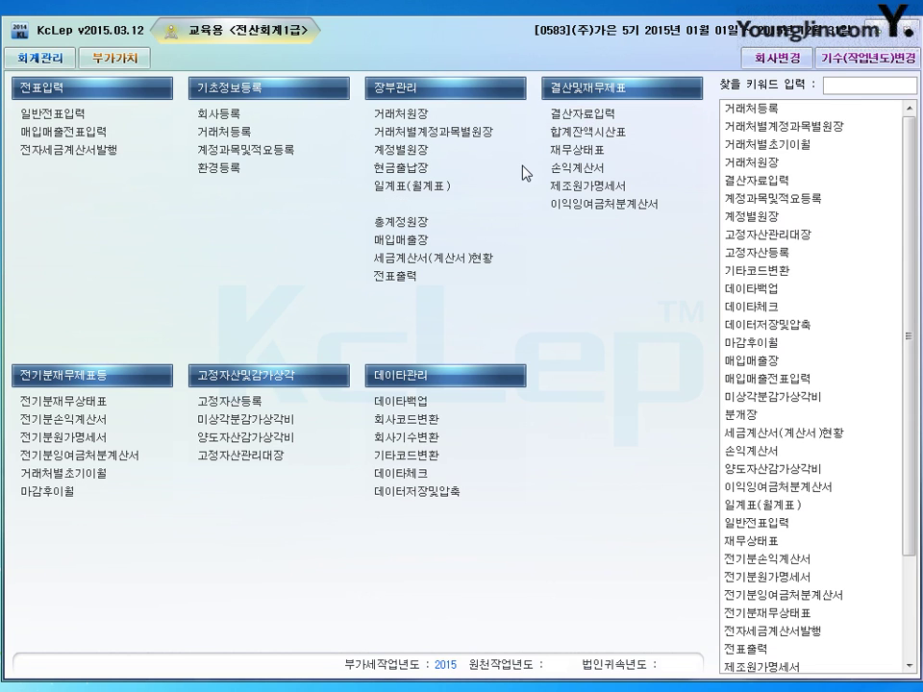
left_click(373, 275)
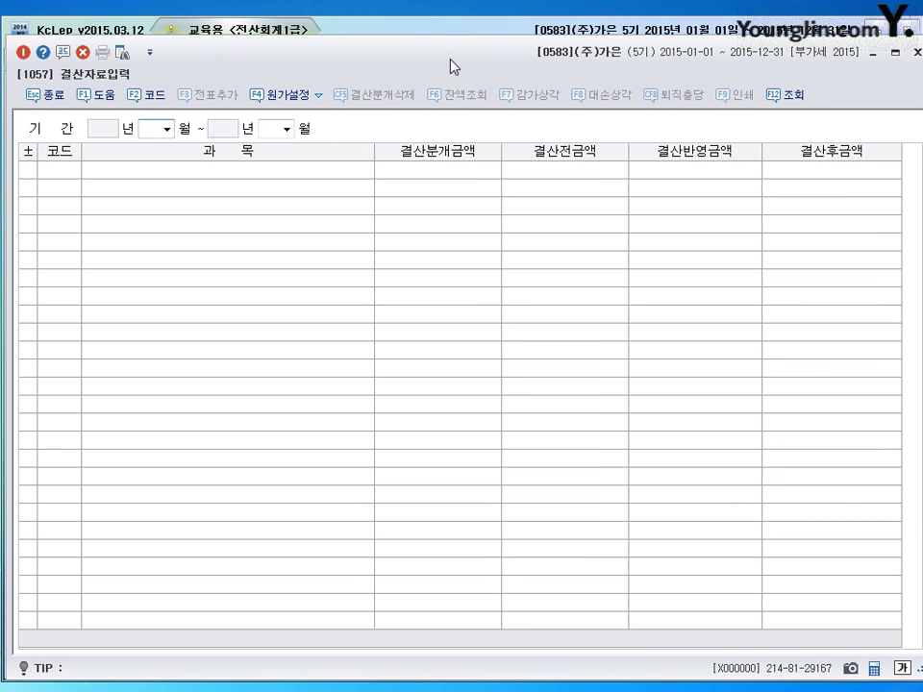
type("1")
key("Return")
type("12")
key("Return")
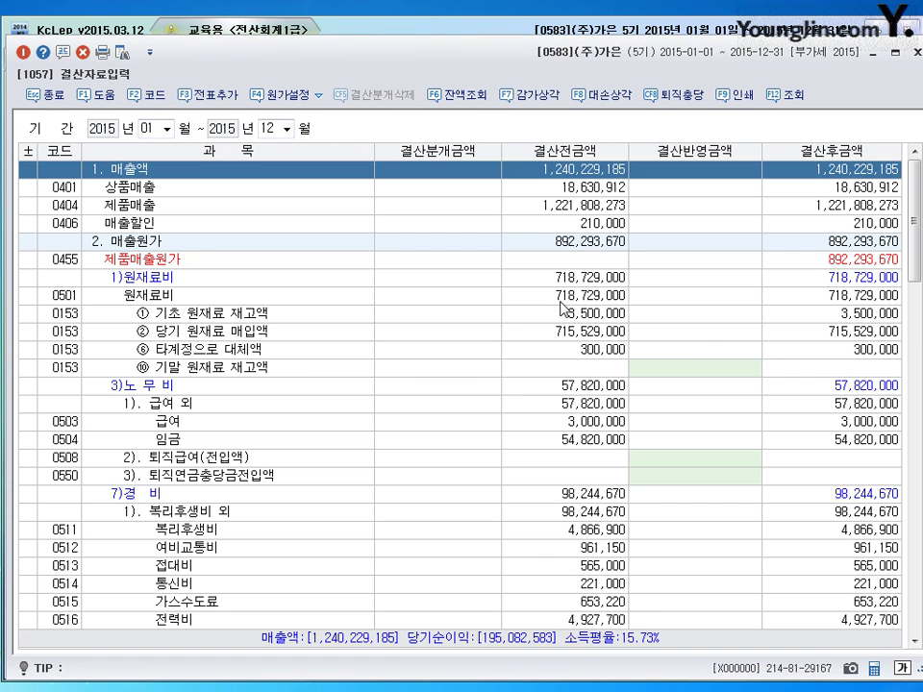
Step: Locate the 감가상각비 line under selling and administrative expenses in the closing table
left_click(715, 374)
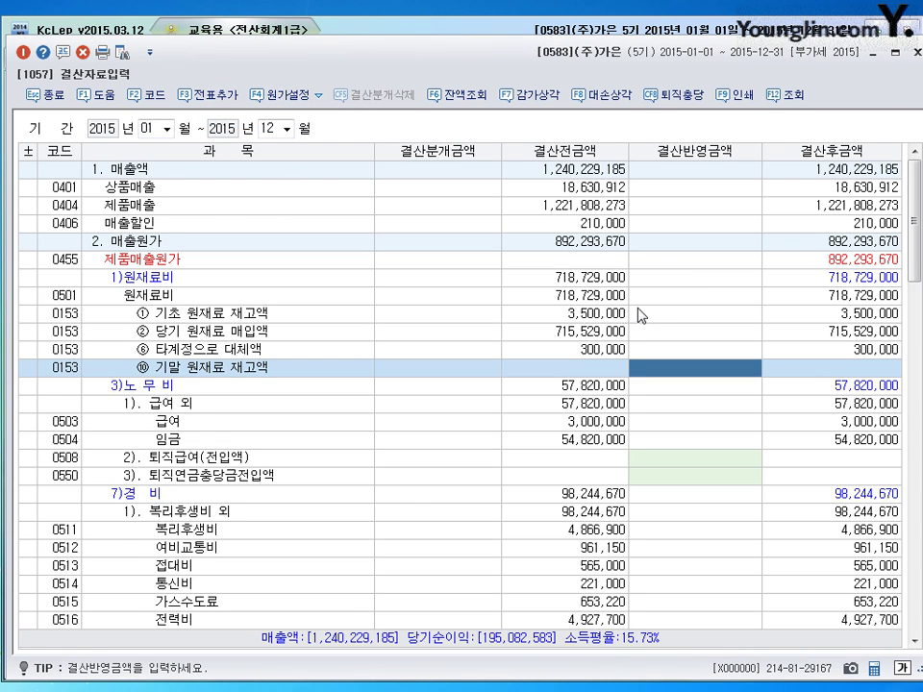
scroll(642, 313, "down", 10)
scroll(645, 309, "up", 2)
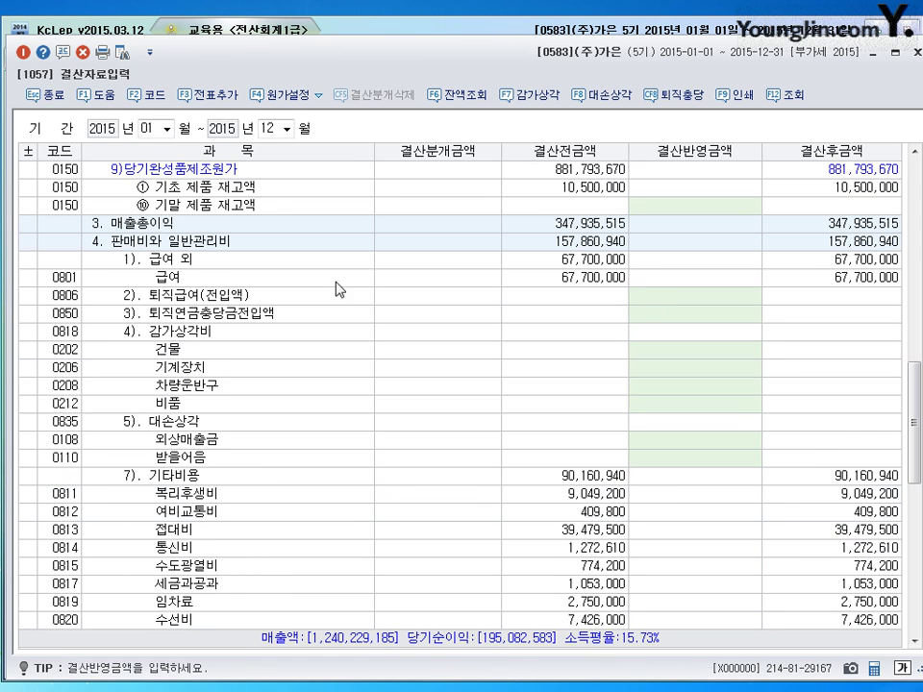
left_click(193, 242)
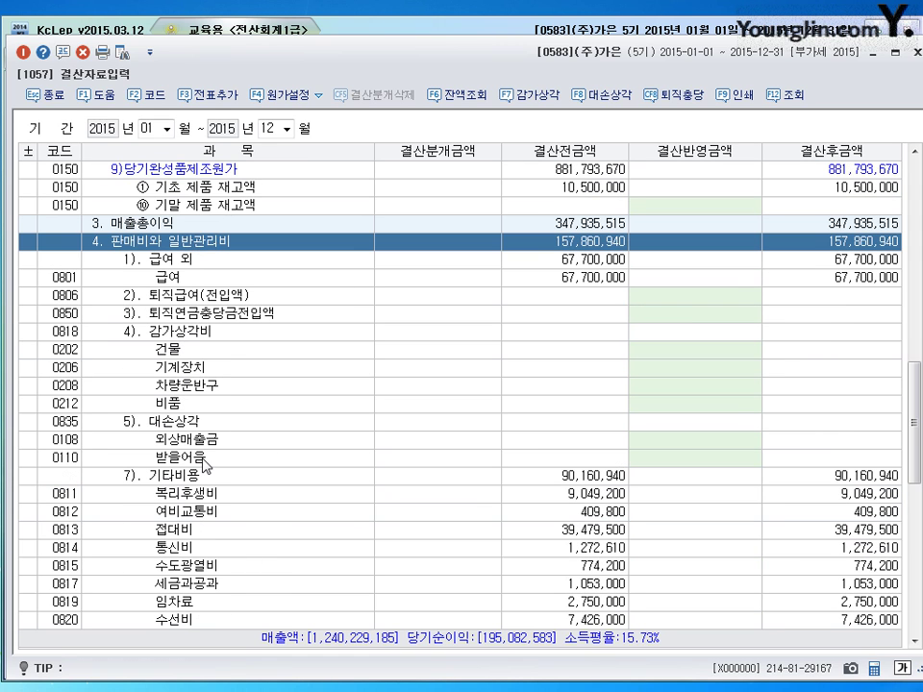
left_click(193, 332)
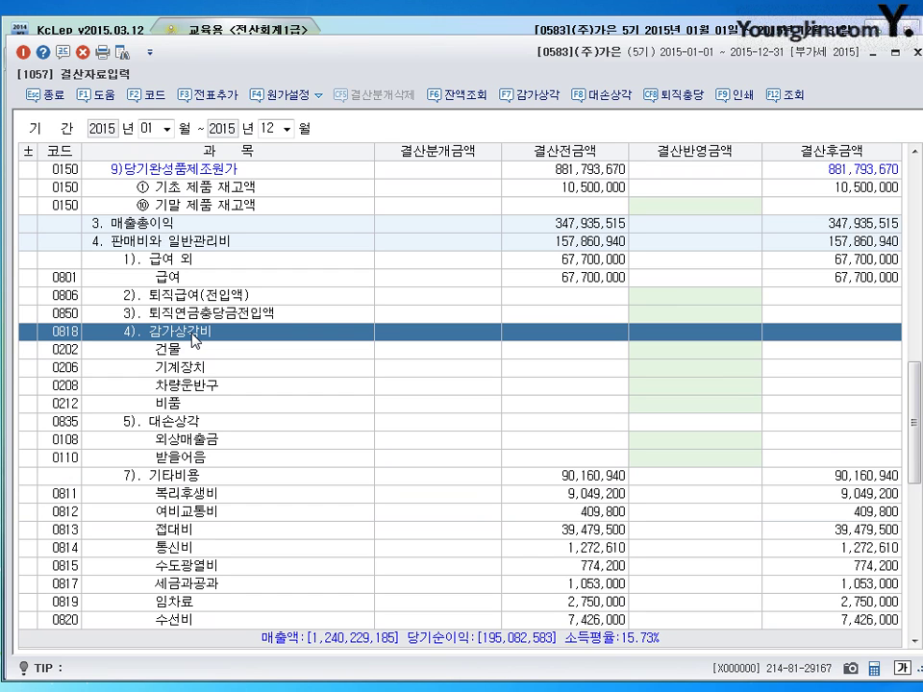
Step: Enter 14,600,000 as 건물 depreciation under the 0818 selling and administrative expenses
left_click(197, 244)
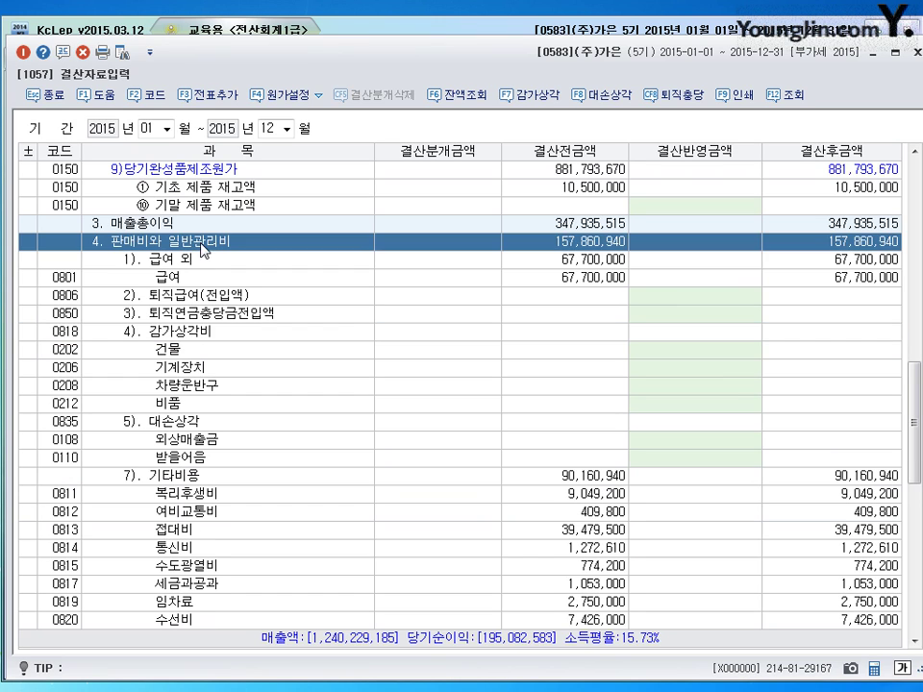
left_click(250, 351)
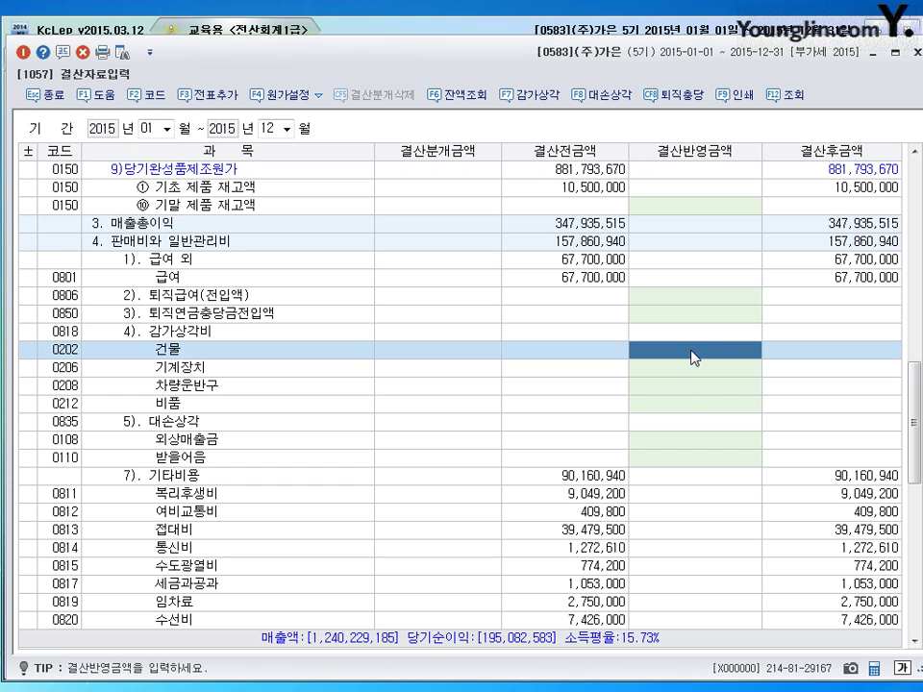
type("14600000")
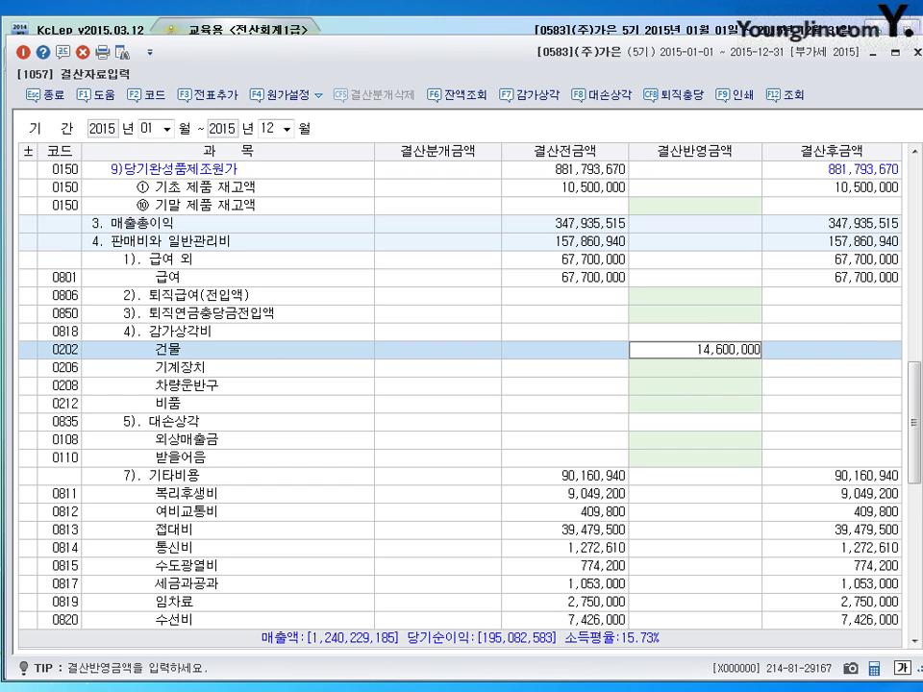
key("Return")
left_click(693, 350)
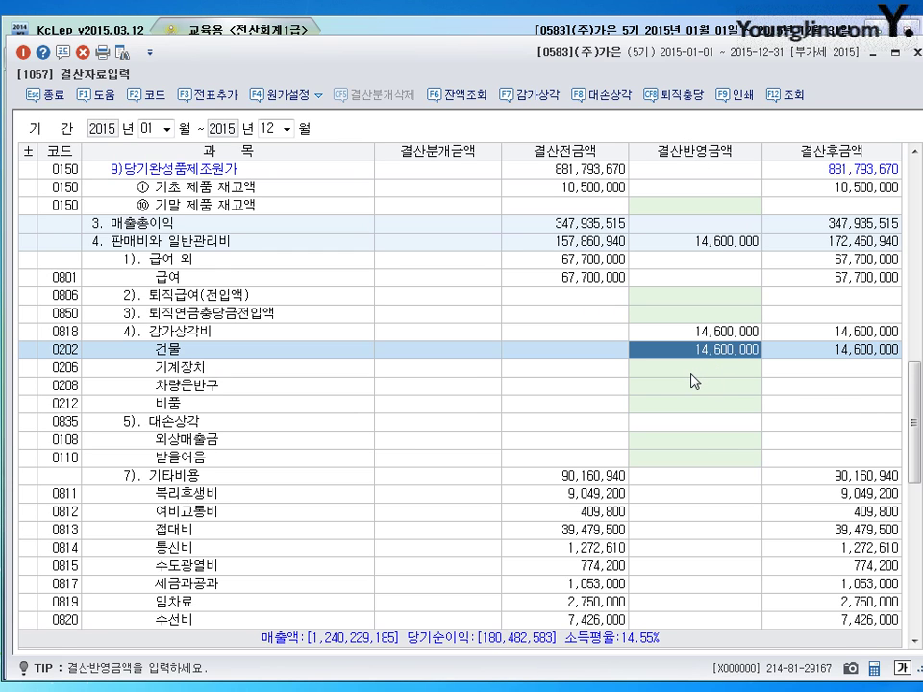
scroll(694, 380, "up", 13)
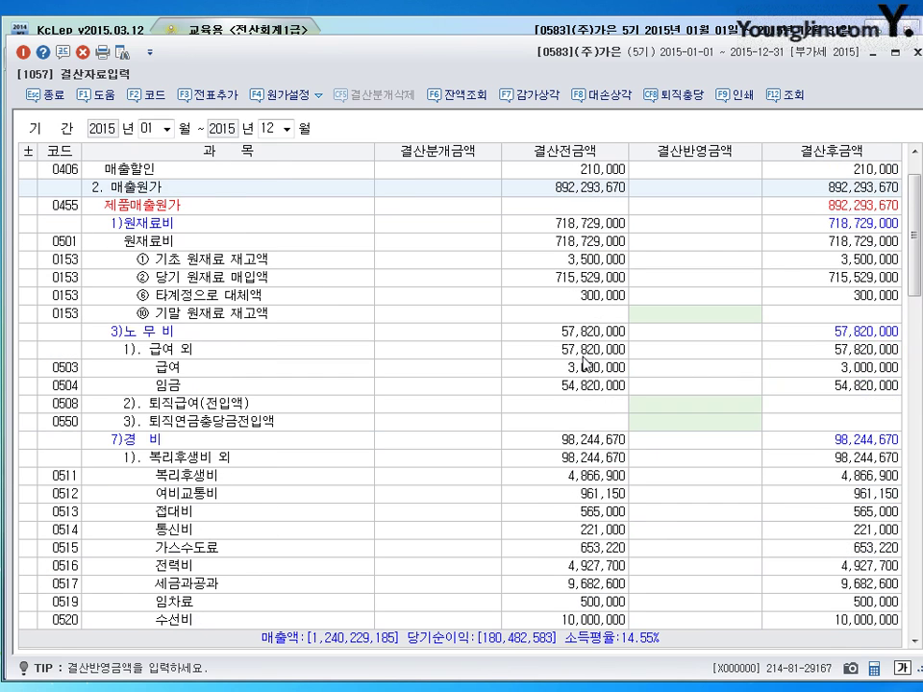
scroll(584, 363, "down", 2)
scroll(585, 362, "down", 2)
Step: Enter 3,300,000 as 건물 depreciation under 0518 manufacturing costs, then move to the 기계장치 amount
left_click(133, 223)
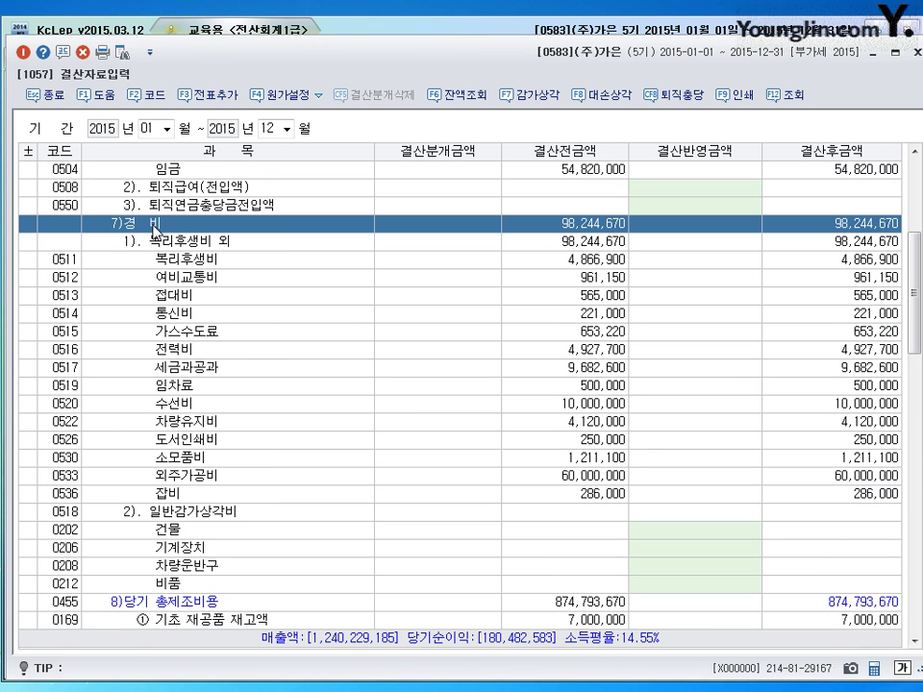
scroll(147, 231, "down", 5)
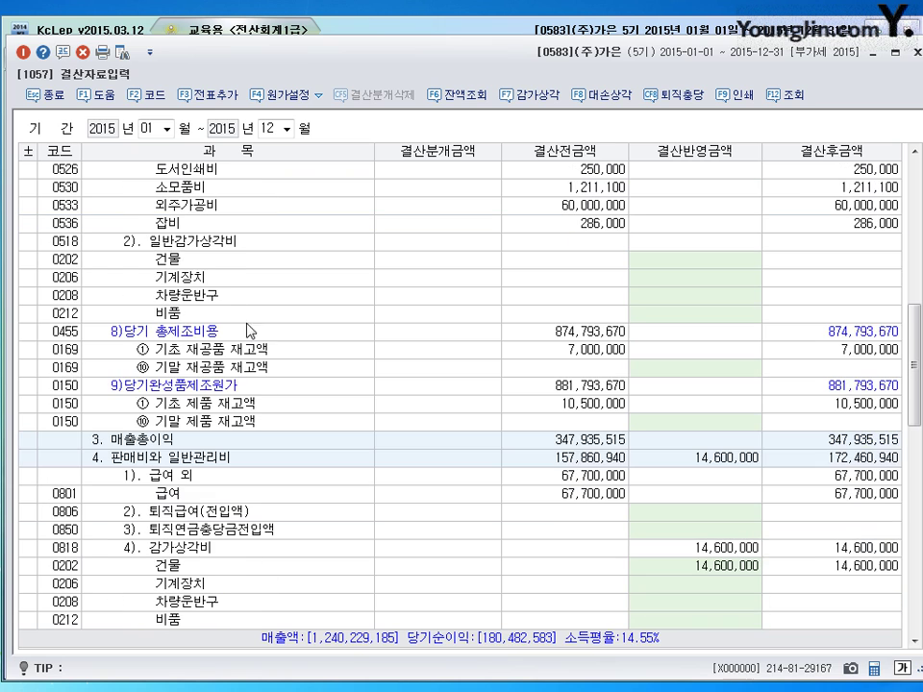
left_click(691, 259)
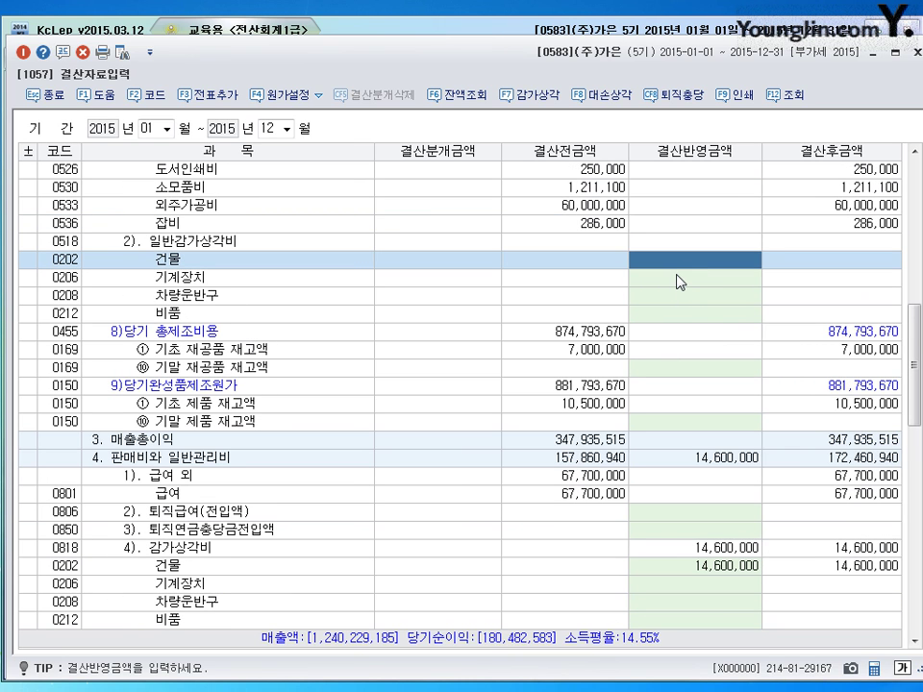
type("3300000")
key("Return")
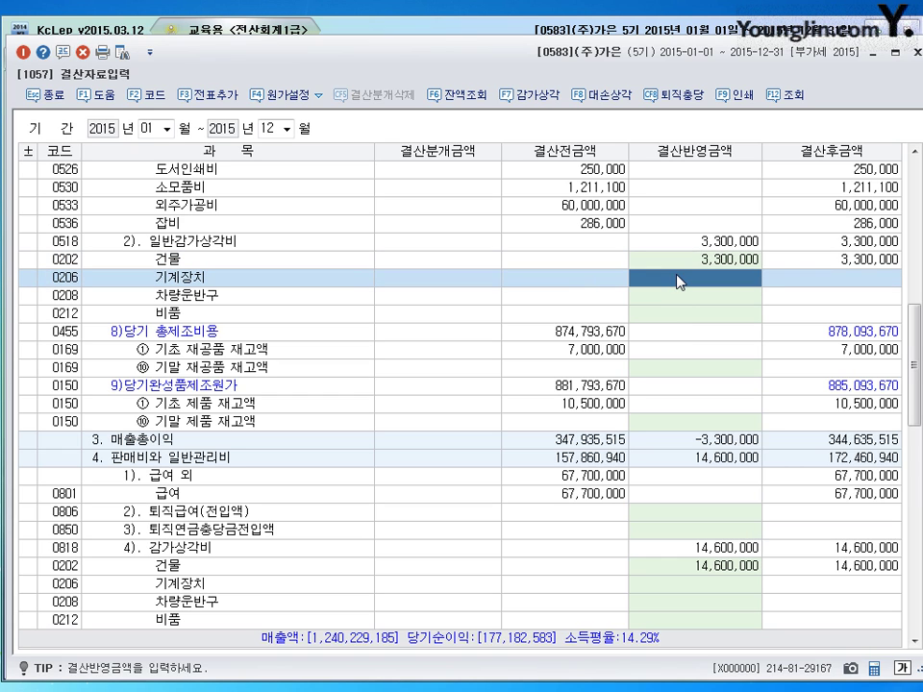
left_click(679, 279)
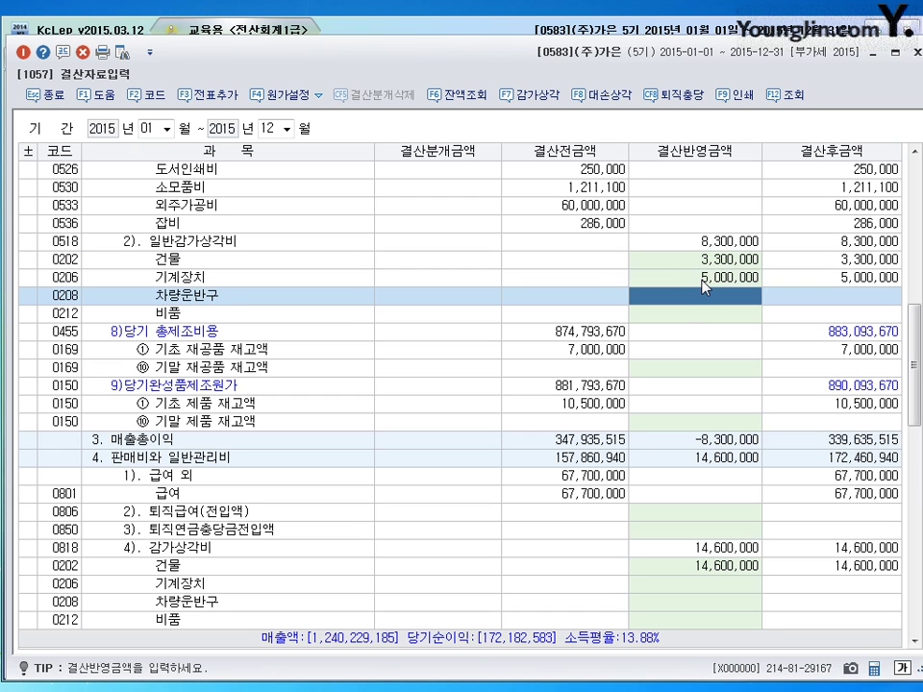
Step: Post the depreciation closing entries with F3 전표추가, confirm 예, and exit 결산자료입력
left_click(211, 104)
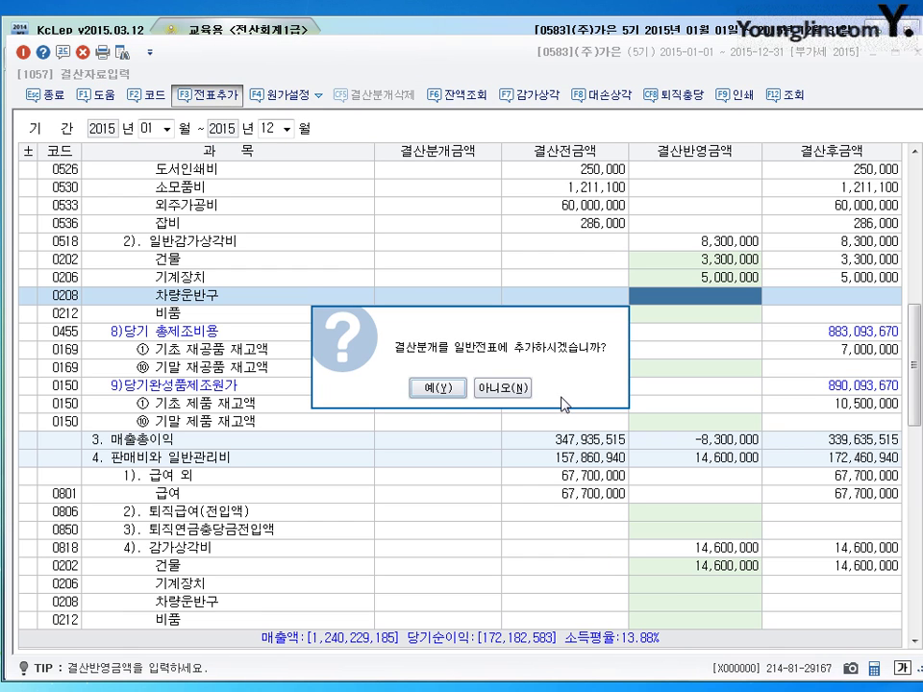
left_click(437, 332)
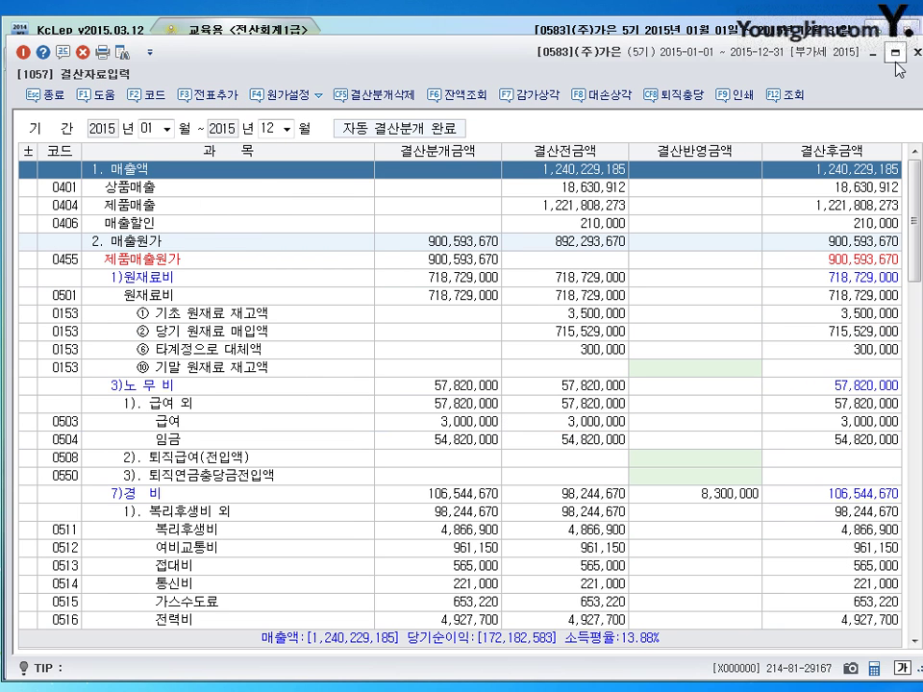
key("Escape")
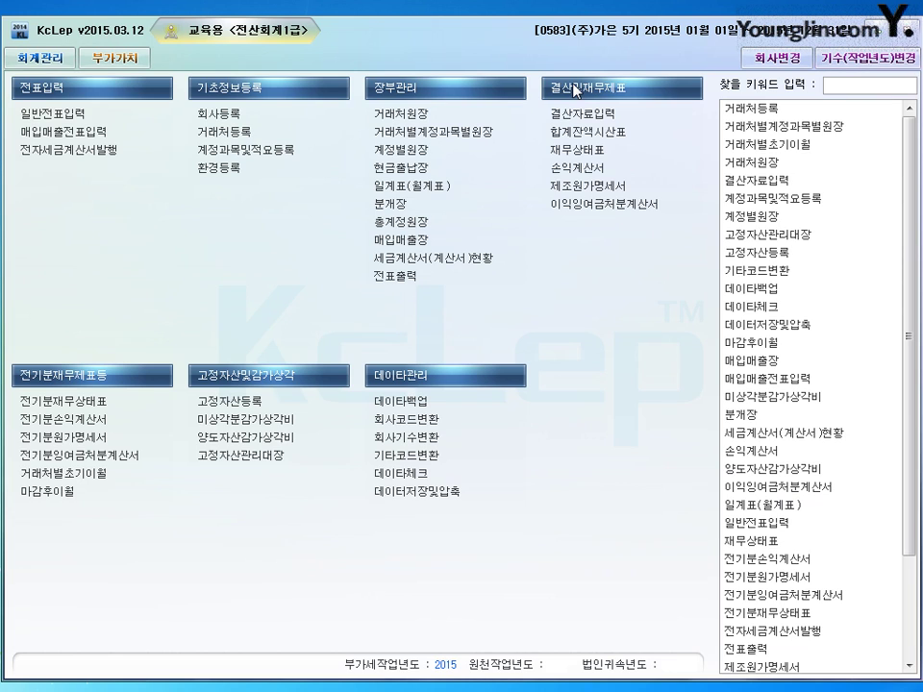